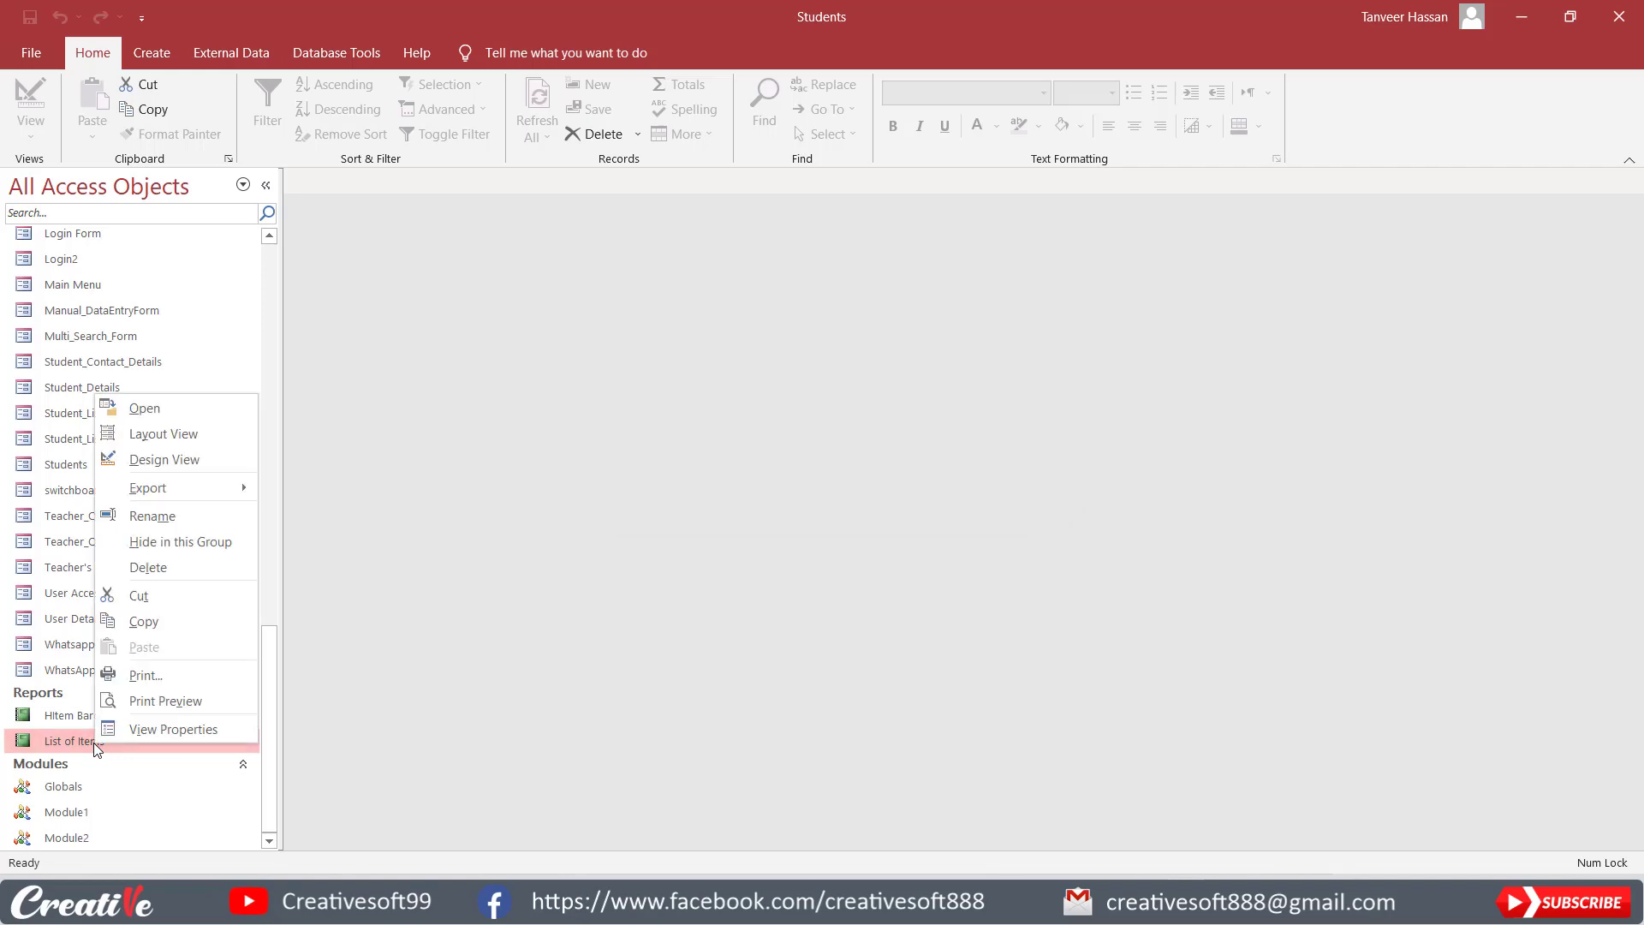
# - Open the List of Items report in Layout View and examine its page in Print Preview
pyautogui.click(164, 435)
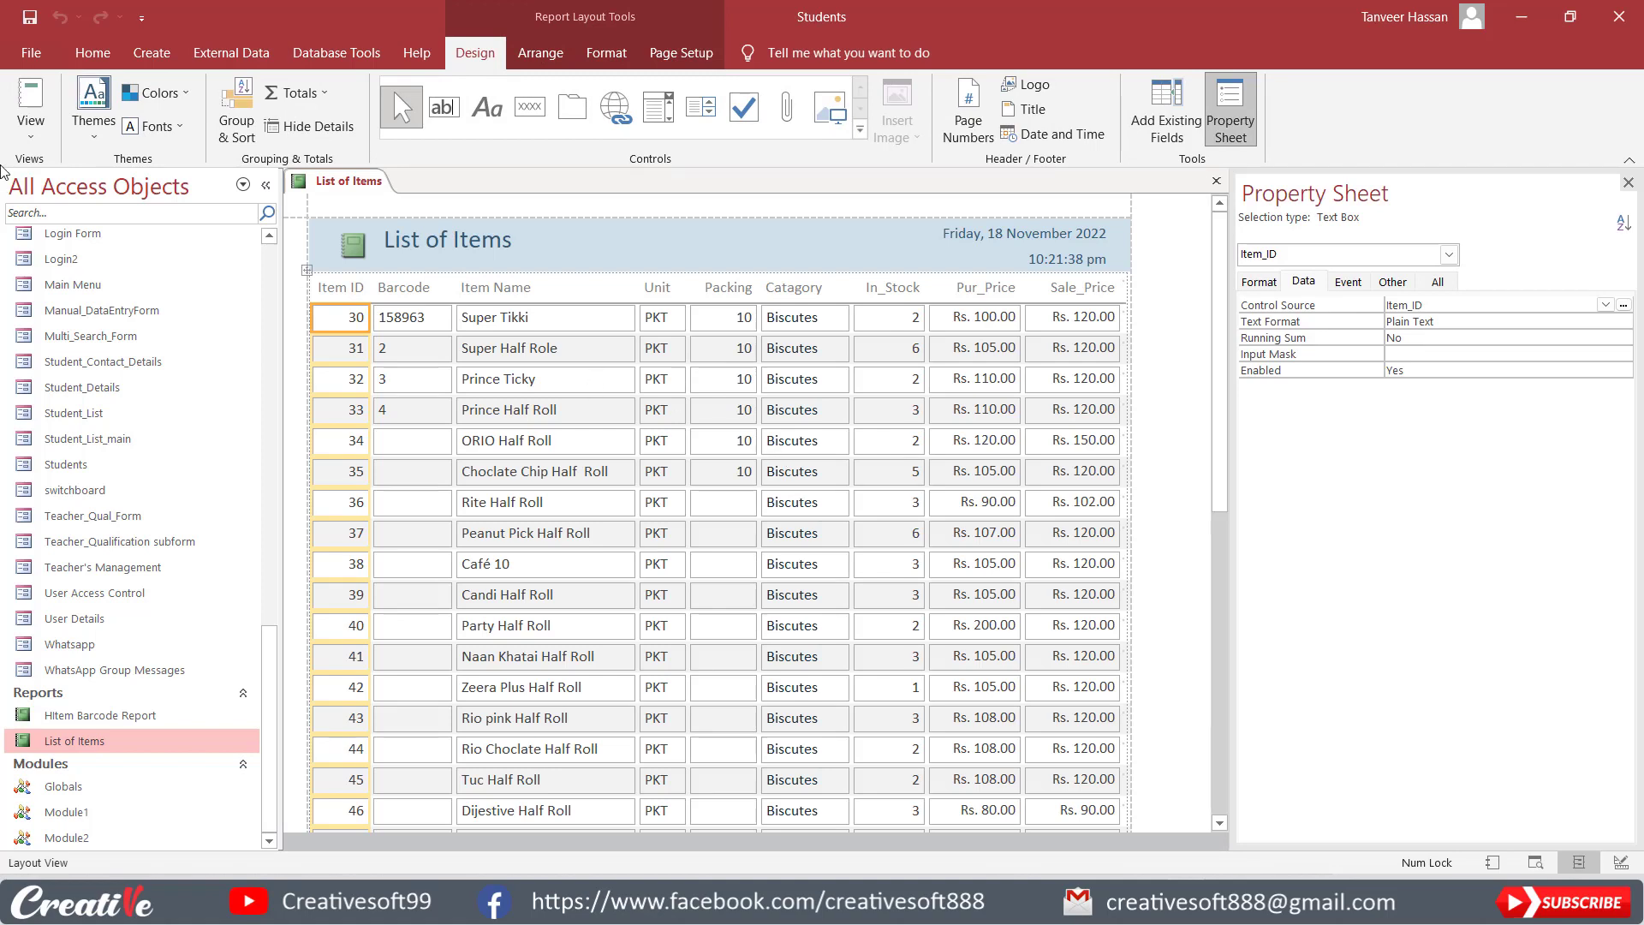
pyautogui.click(30, 137)
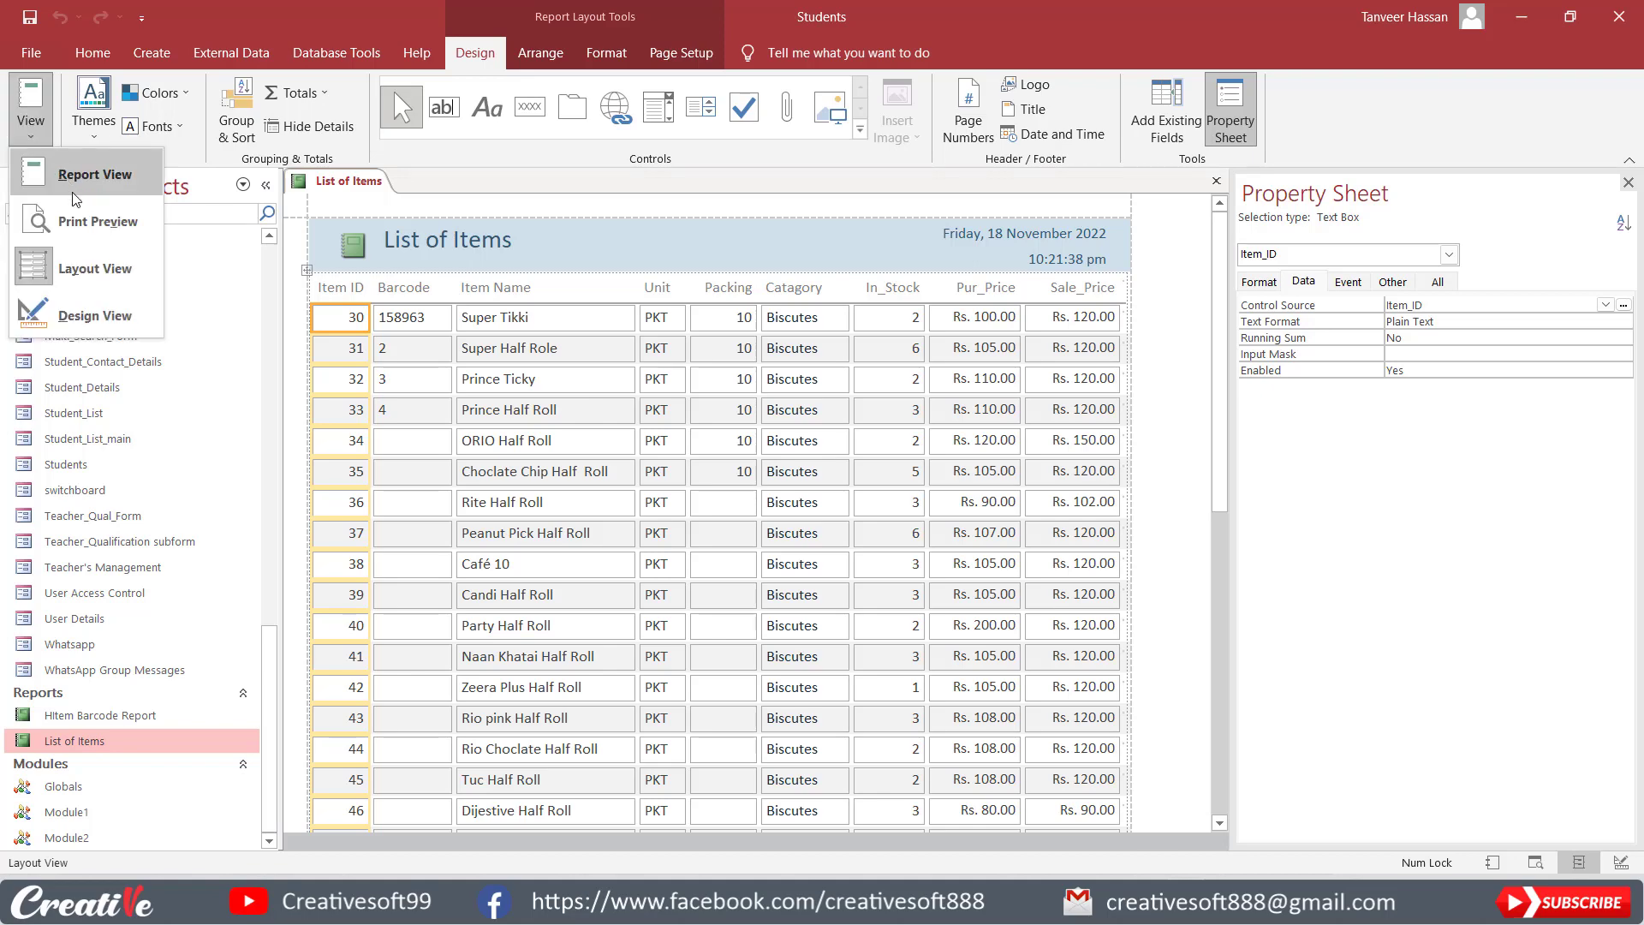
pyautogui.click(86, 221)
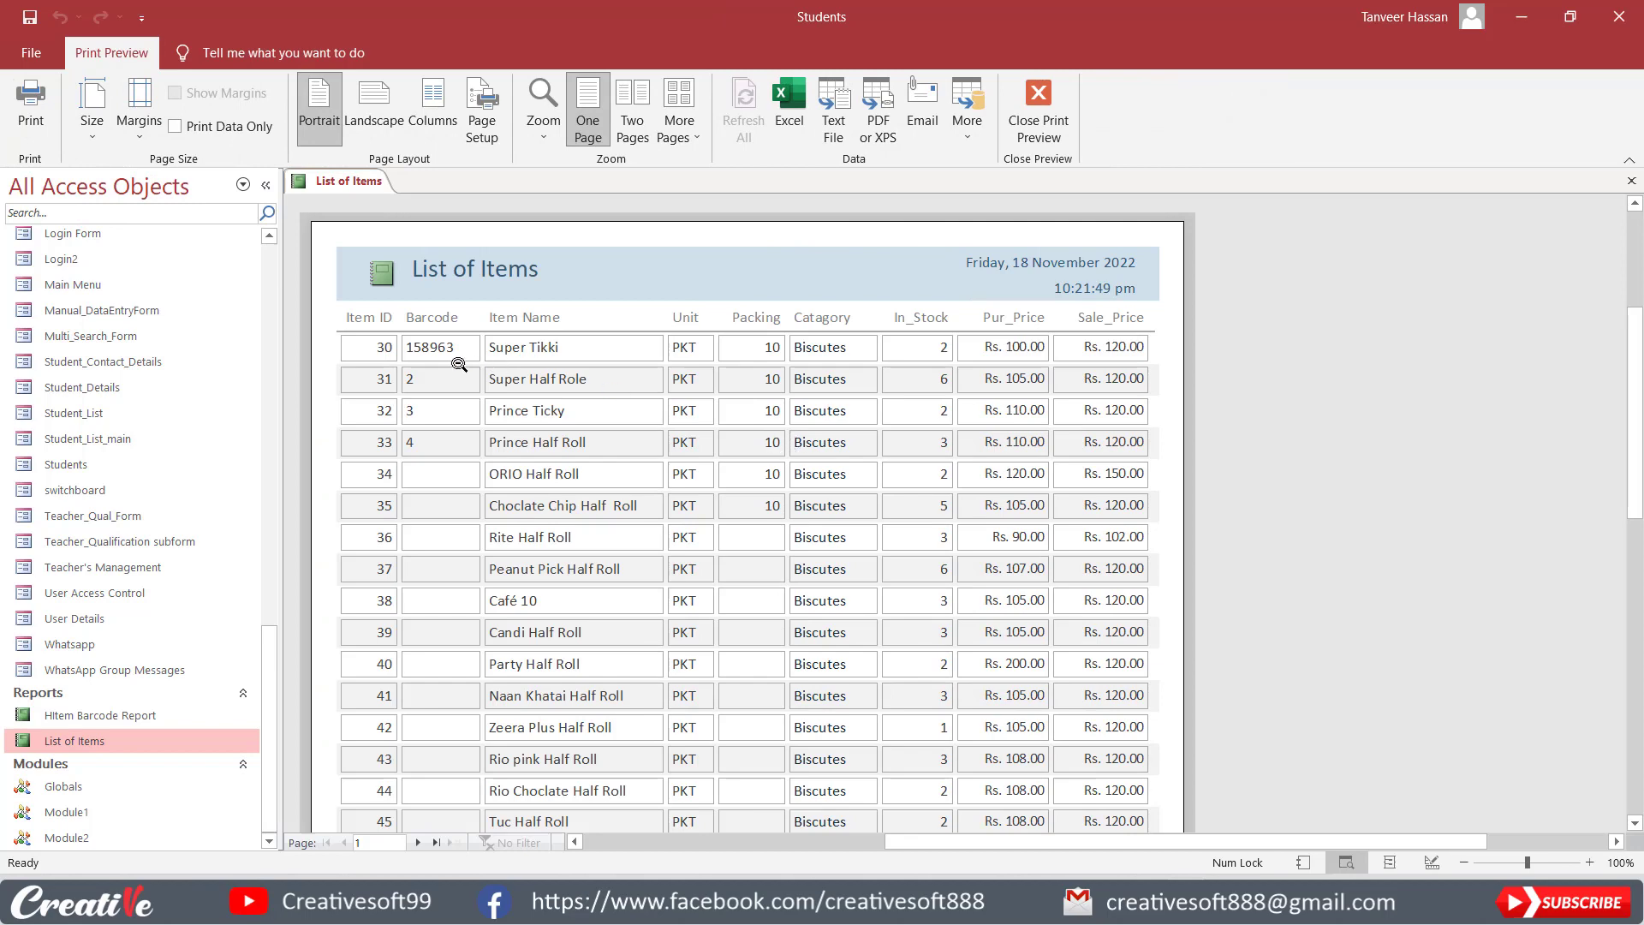
pyautogui.click(402, 358)
pyautogui.click(964, 305)
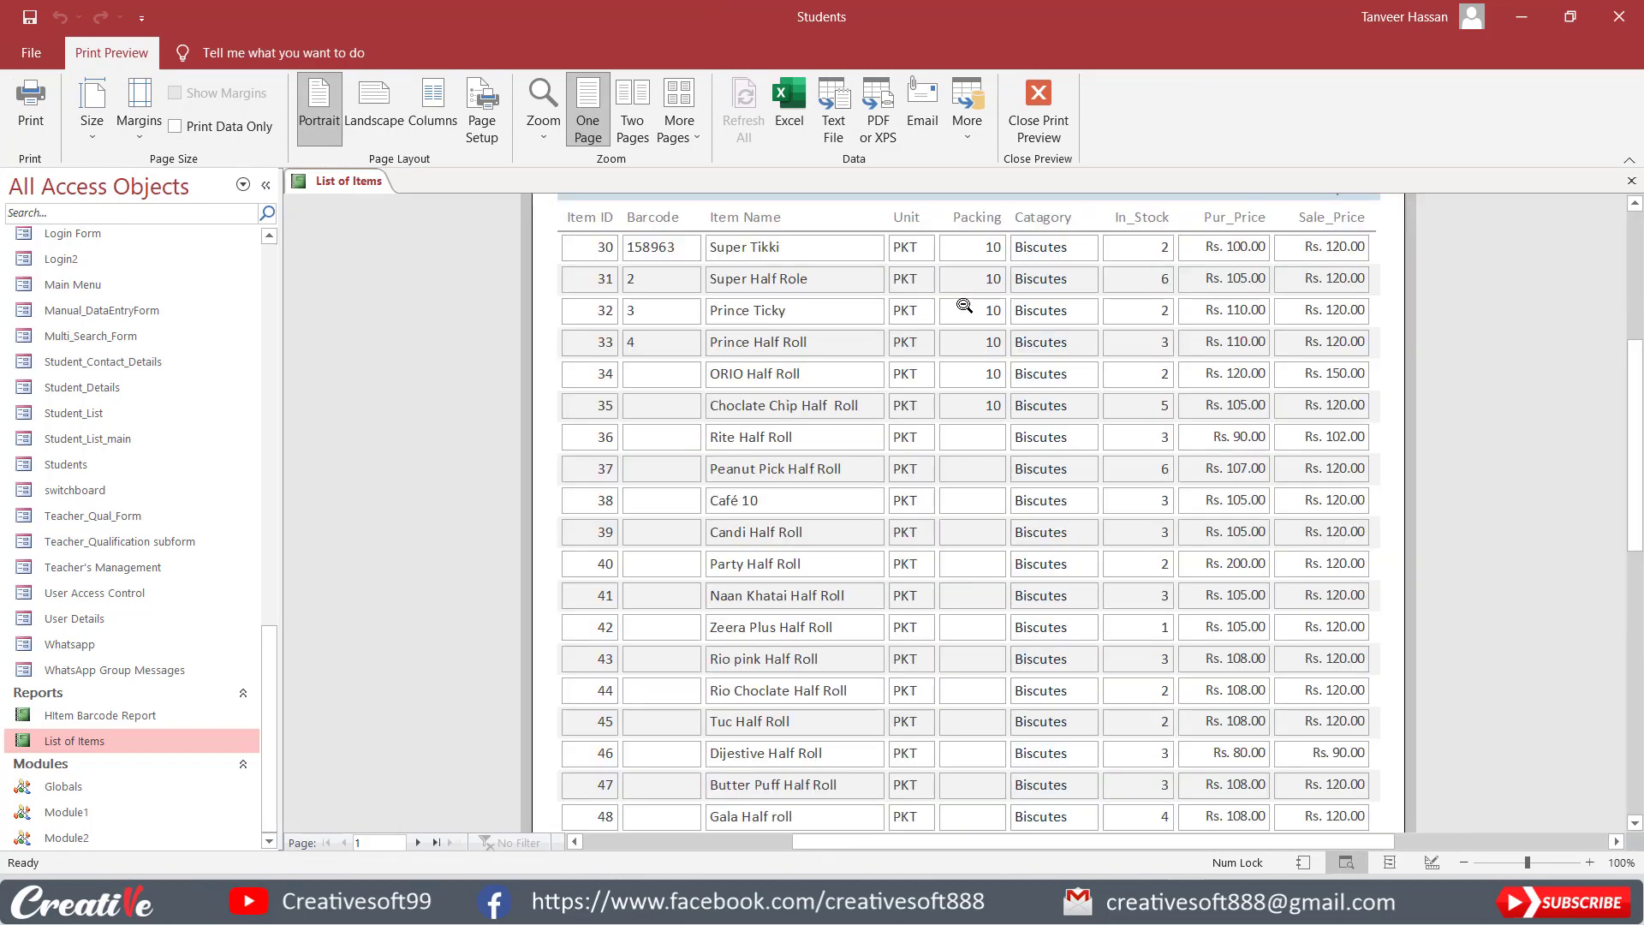
pyautogui.scroll(1, 963, 334)
pyautogui.scroll(1, 962, 339)
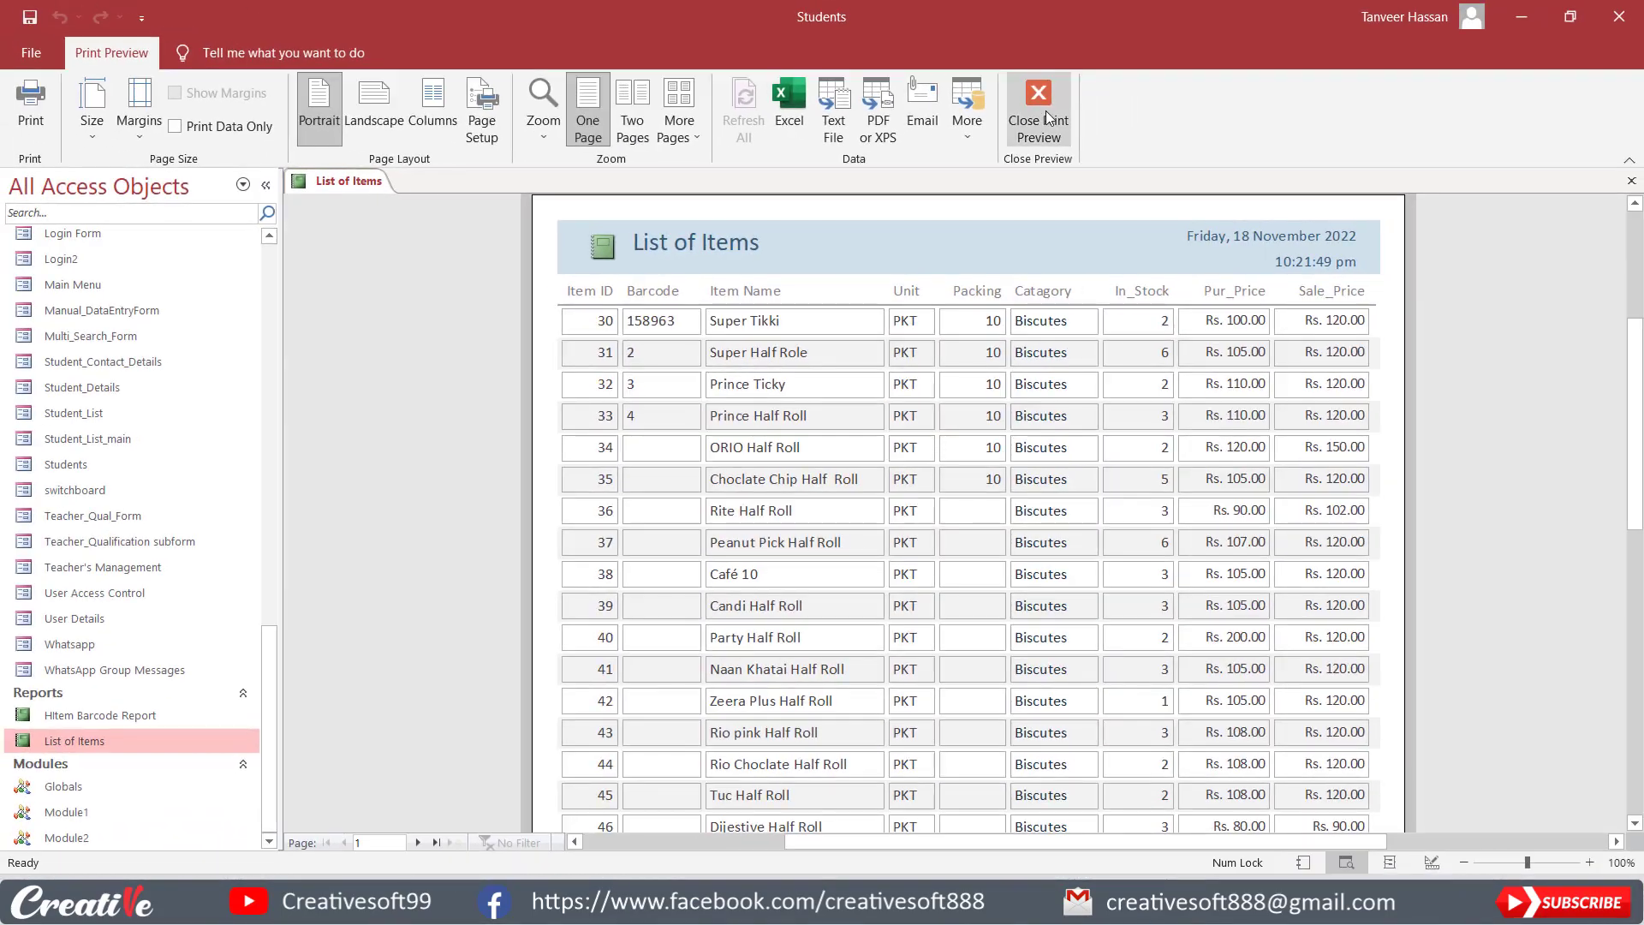
# - Close the print preview and switch the List of Items report to Design View
pyautogui.click(1040, 111)
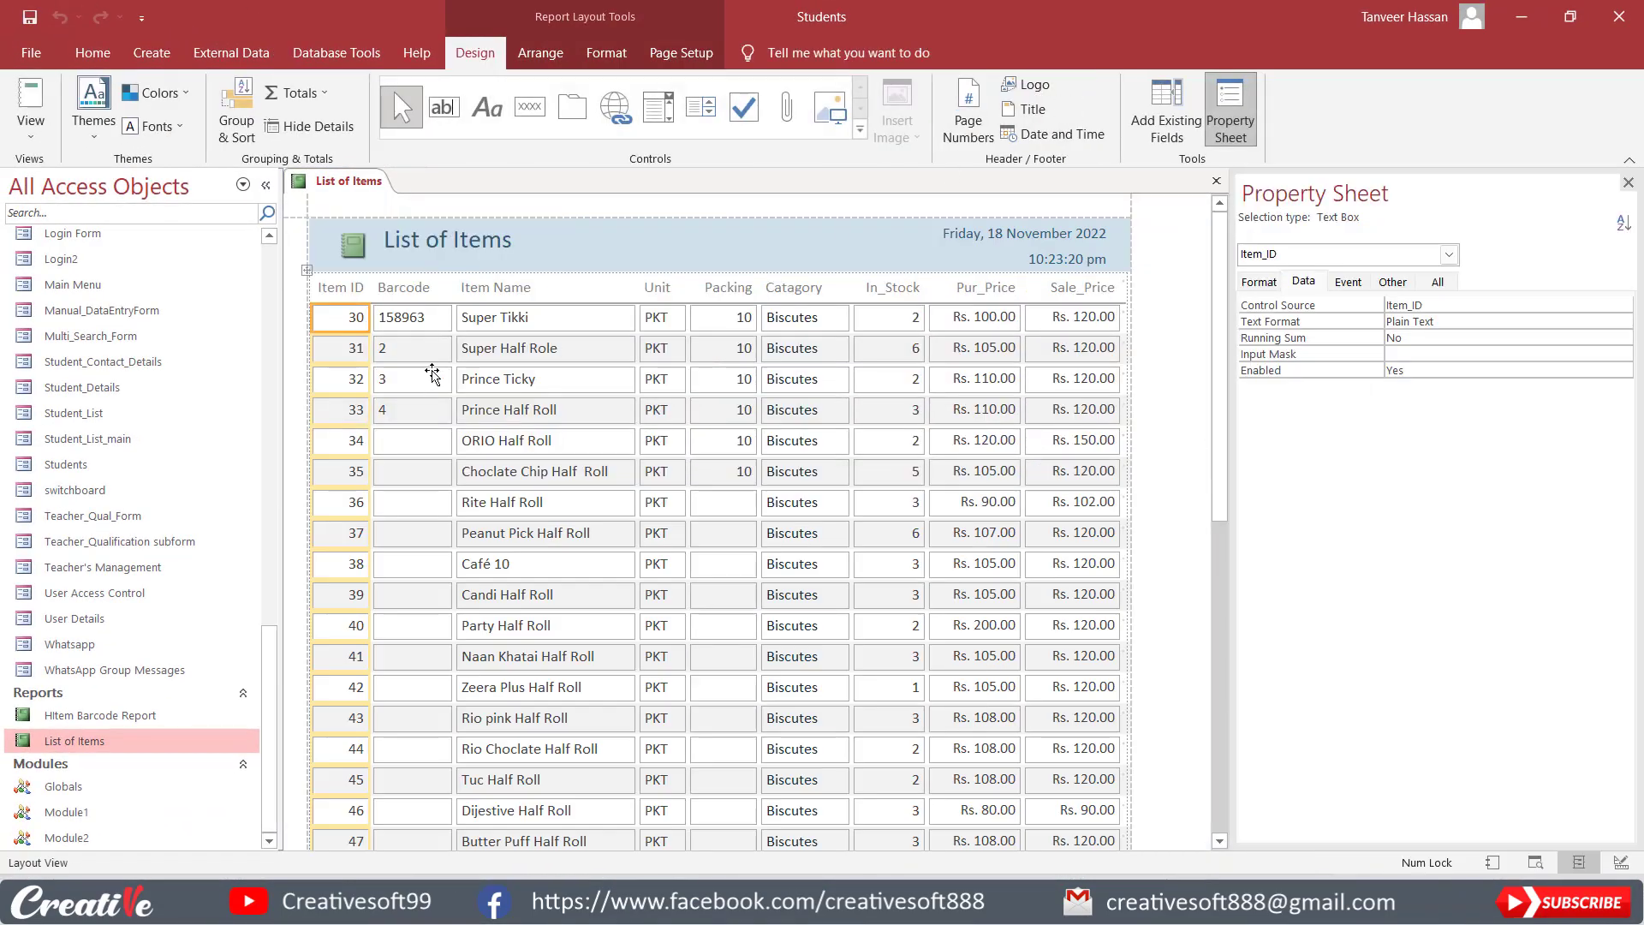
pyautogui.click(32, 137)
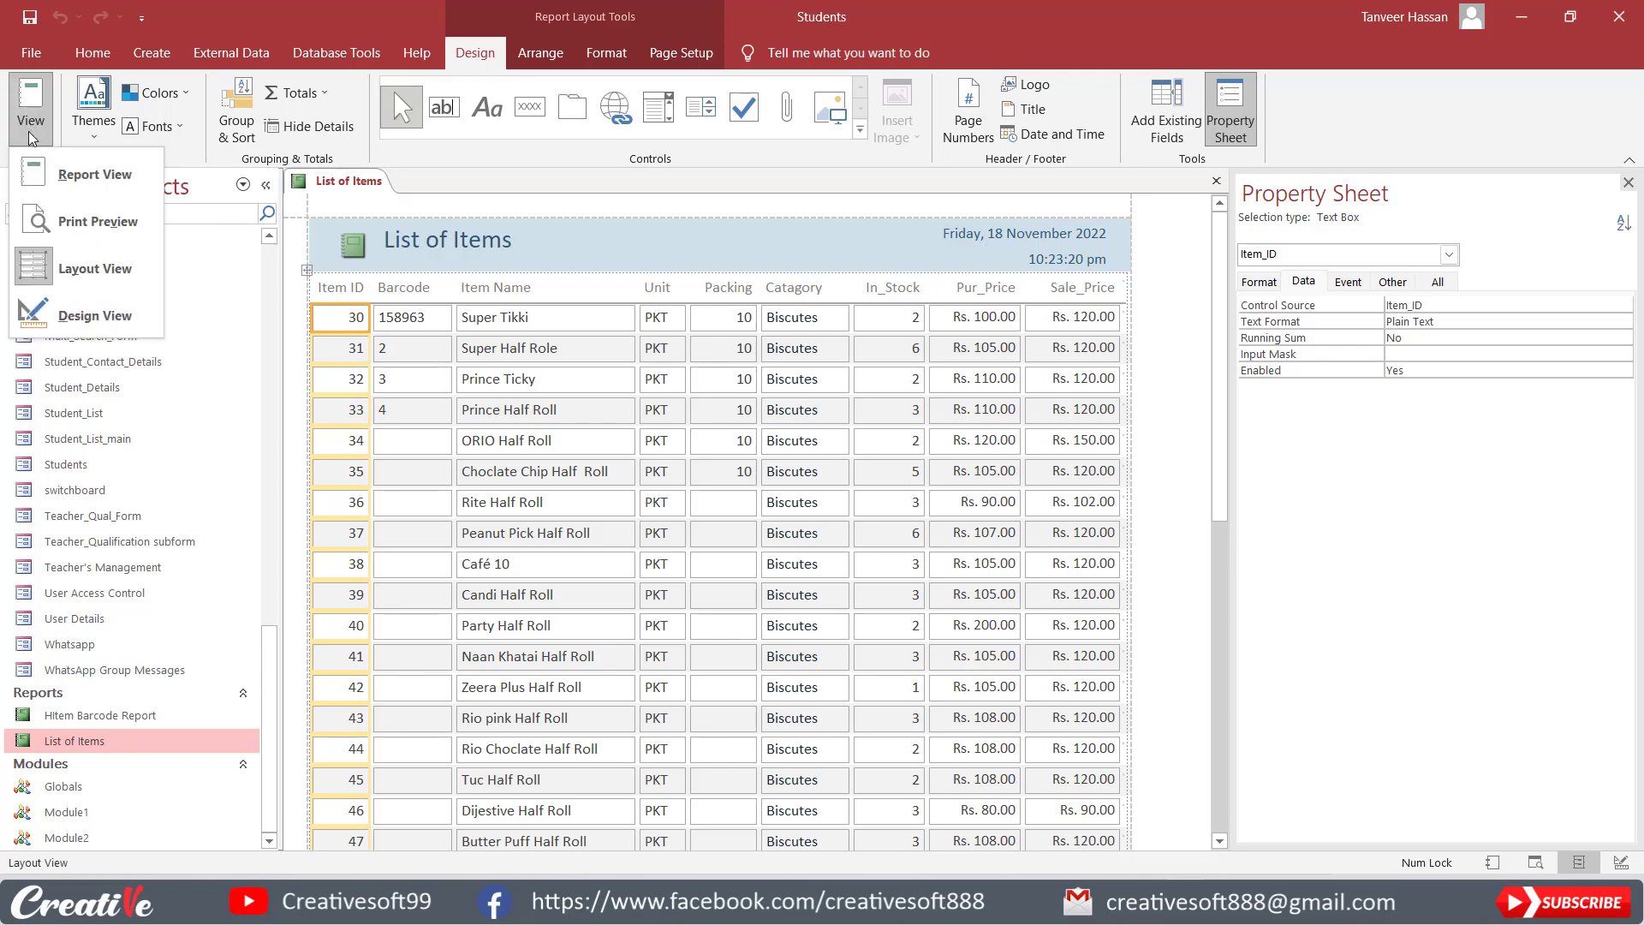
pyautogui.click(75, 315)
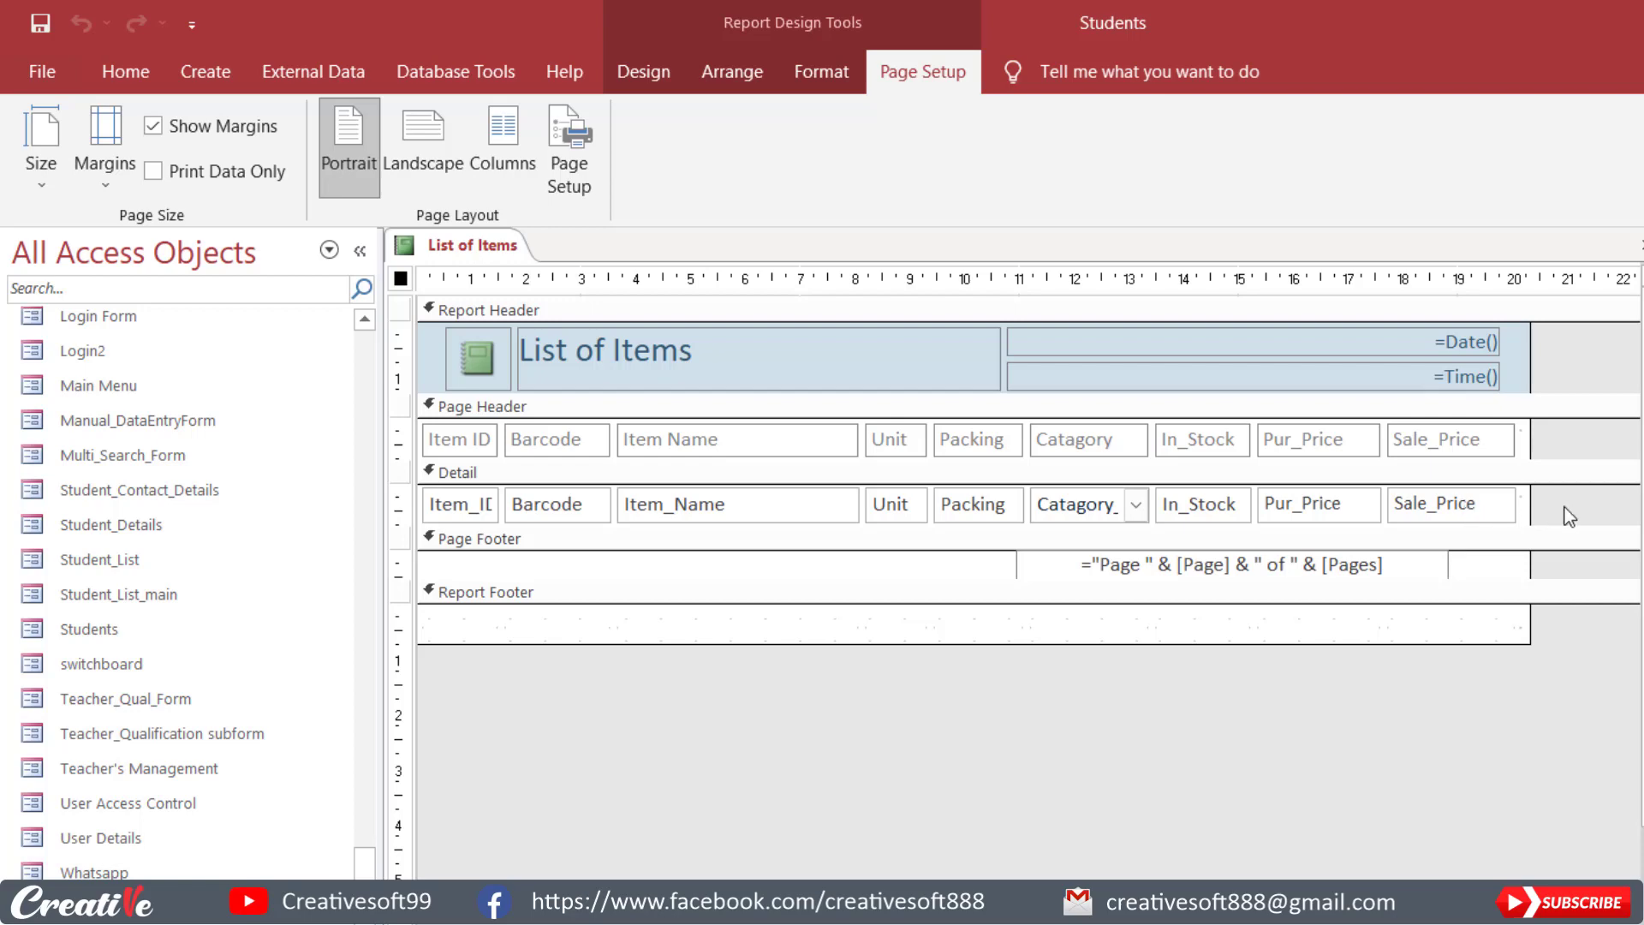
# - Select all Page Header labels and Detail fields from Item ID to Sale_Price and apply a Tabular layout to them
pyautogui.moveTo(1569, 516); pyautogui.dragTo(458, 442)
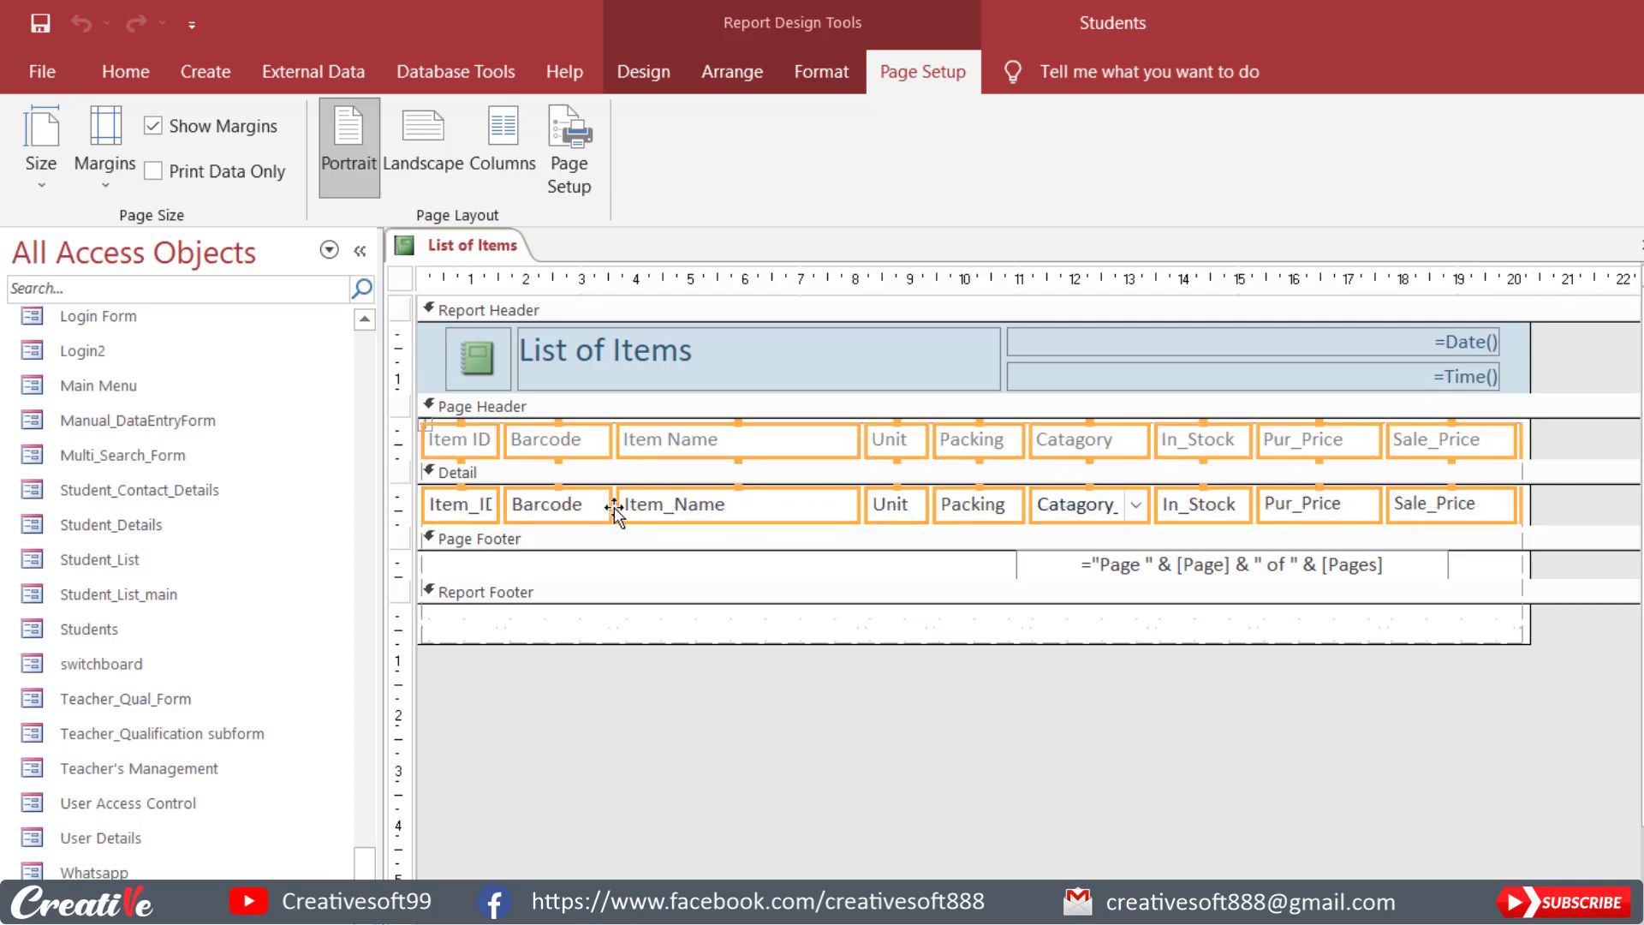
pyautogui.click(1580, 505)
pyautogui.click(465, 445)
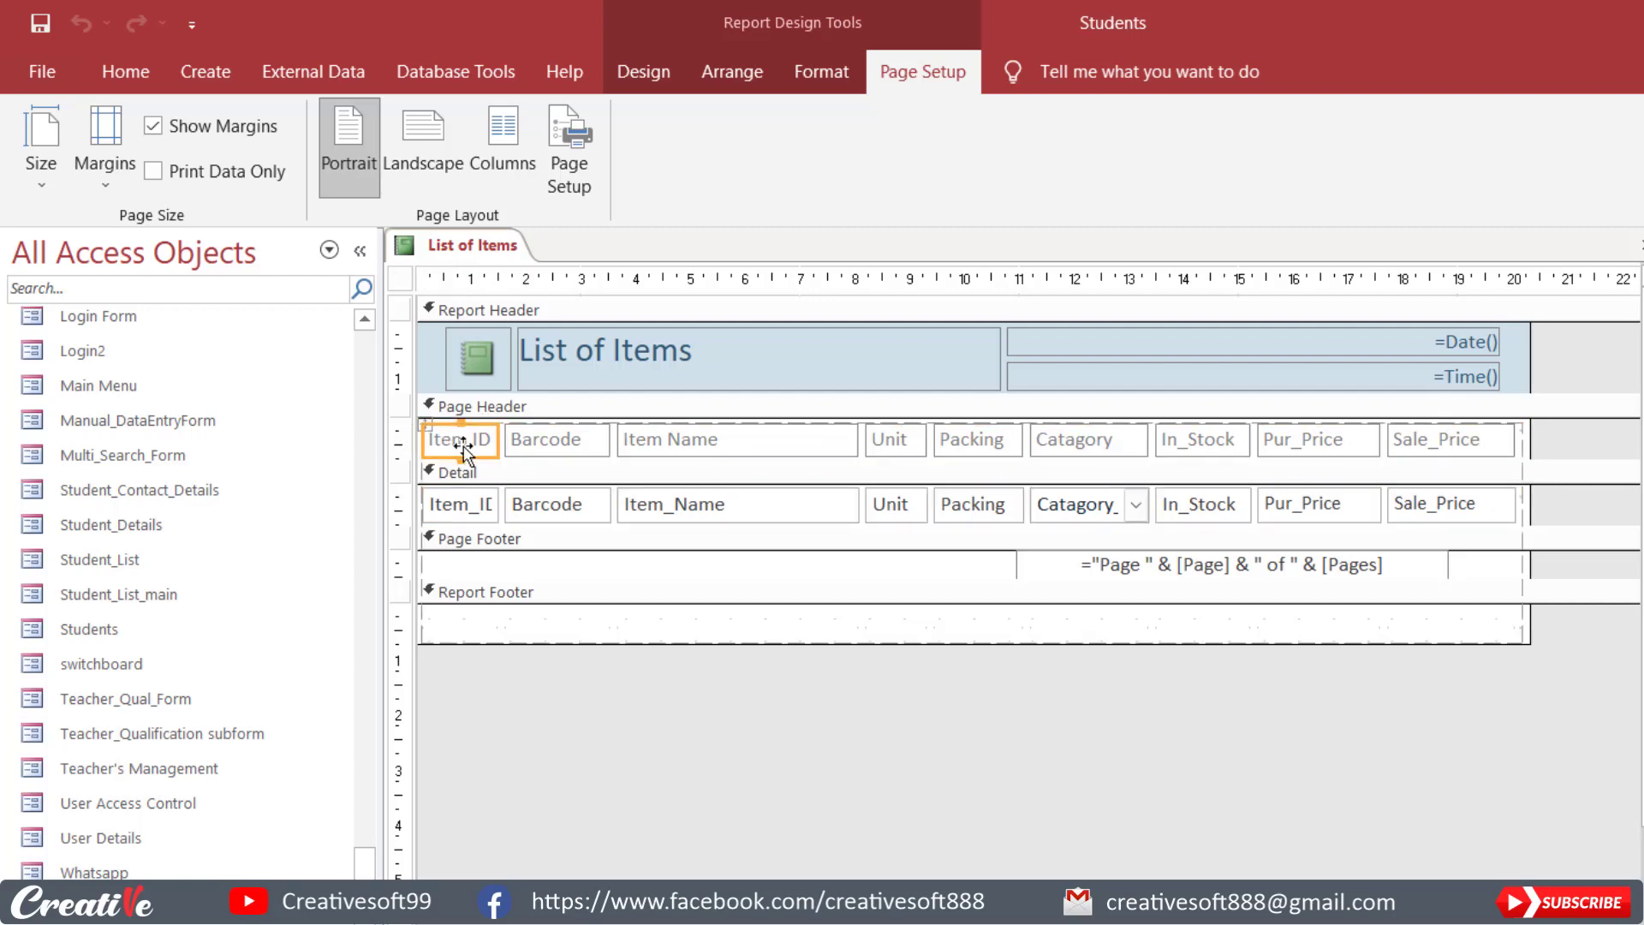
pyautogui.keyDown('shift'); pyautogui.click(588, 451); pyautogui.keyUp('shift')
pyautogui.keyDown('shift'); pyautogui.click(840, 451); pyautogui.keyUp('shift')
pyautogui.keyDown('shift'); pyautogui.click(913, 449); pyautogui.keyUp('shift')
pyautogui.keyDown('shift'); pyautogui.click(982, 447); pyautogui.keyUp('shift')
pyautogui.keyDown('shift'); pyautogui.click(1078, 448); pyautogui.keyUp('shift')
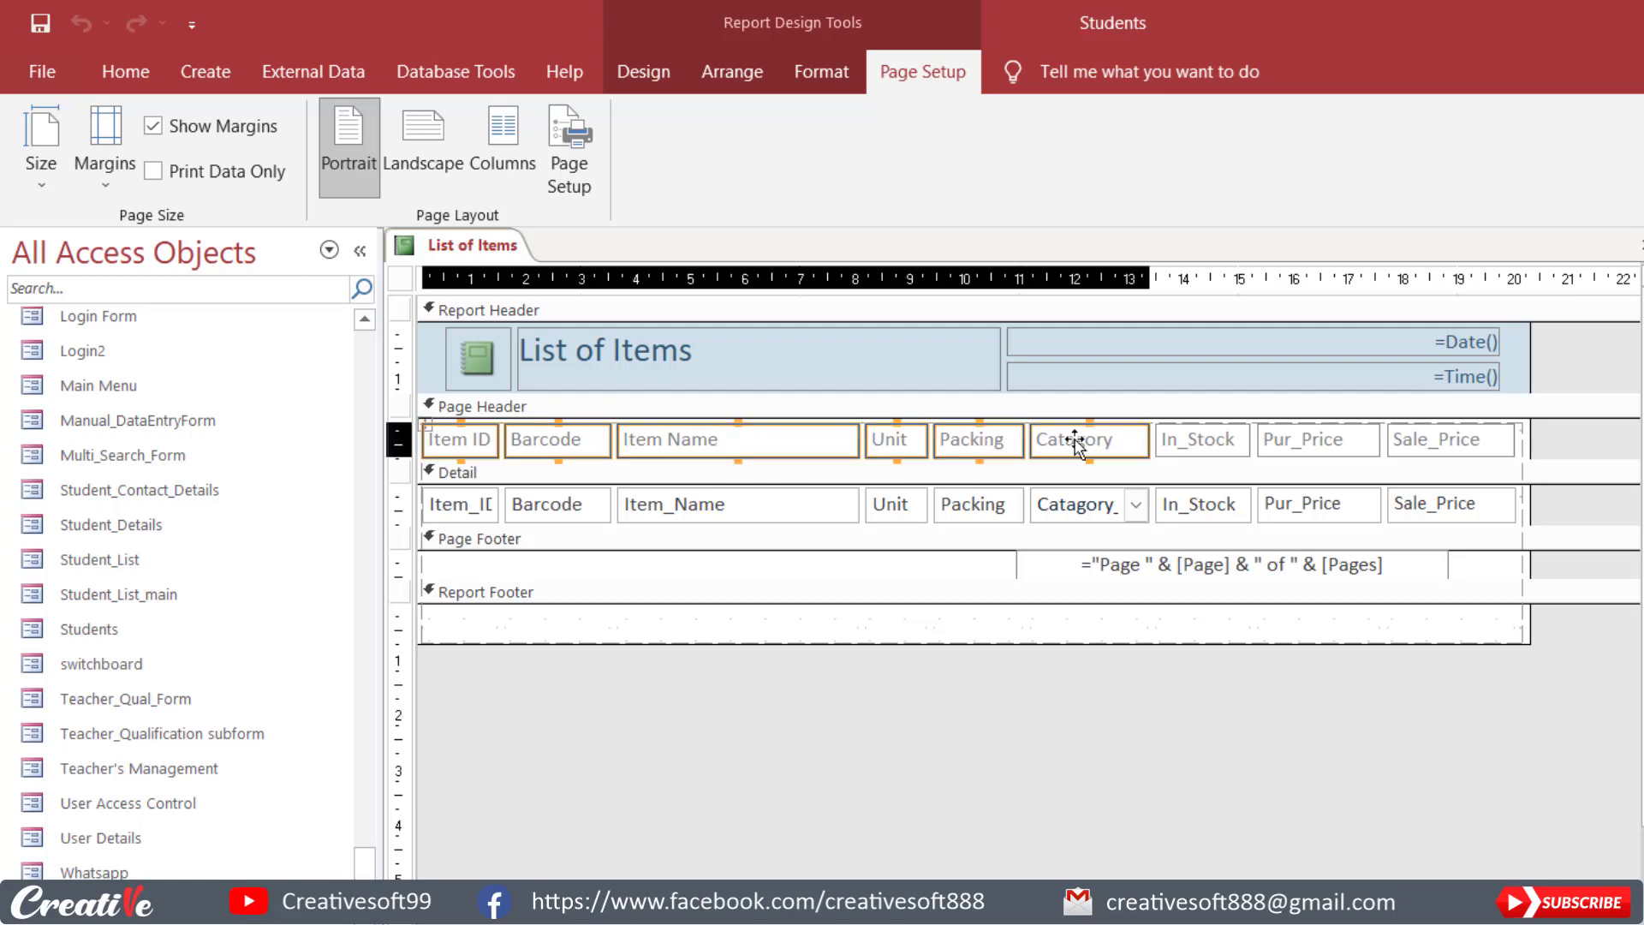
pyautogui.keyDown('shift'); pyautogui.click(1169, 447); pyautogui.keyUp('shift')
pyautogui.keyDown('shift'); pyautogui.click(1297, 438); pyautogui.keyUp('shift')
pyautogui.keyDown('shift'); pyautogui.click(1441, 439); pyautogui.keyUp('shift')
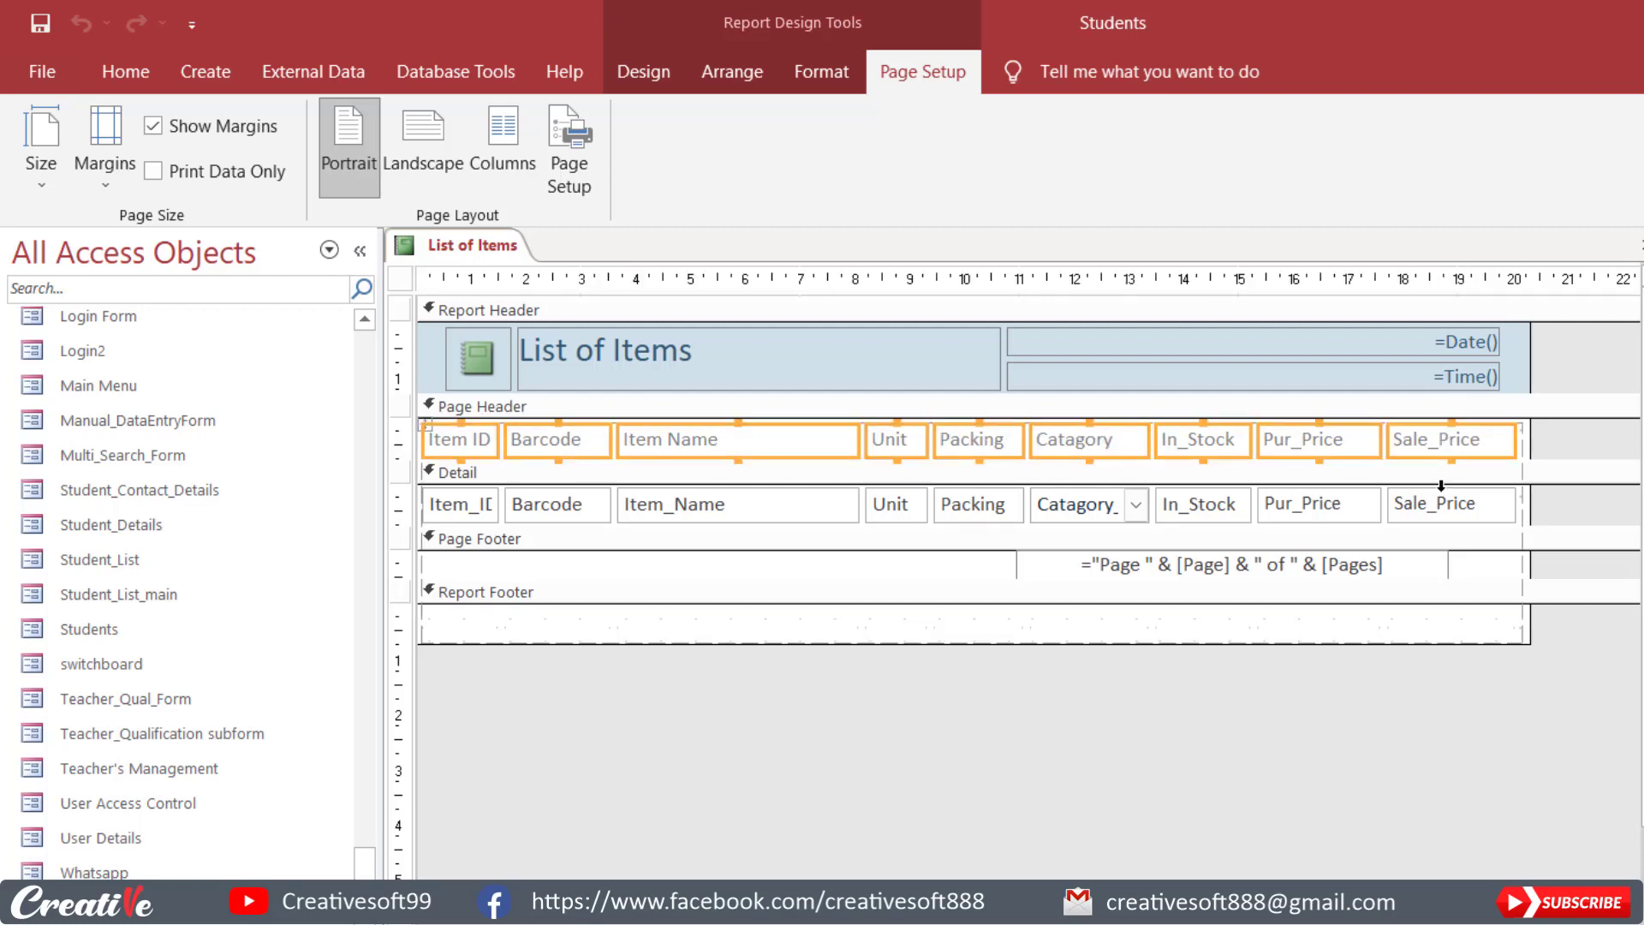
pyautogui.keyDown('shift'); pyautogui.click(1415, 505); pyautogui.keyUp('shift')
pyautogui.keyDown('shift'); pyautogui.click(1302, 505); pyautogui.keyUp('shift')
pyautogui.keyDown('shift'); pyautogui.click(1203, 507); pyautogui.keyUp('shift')
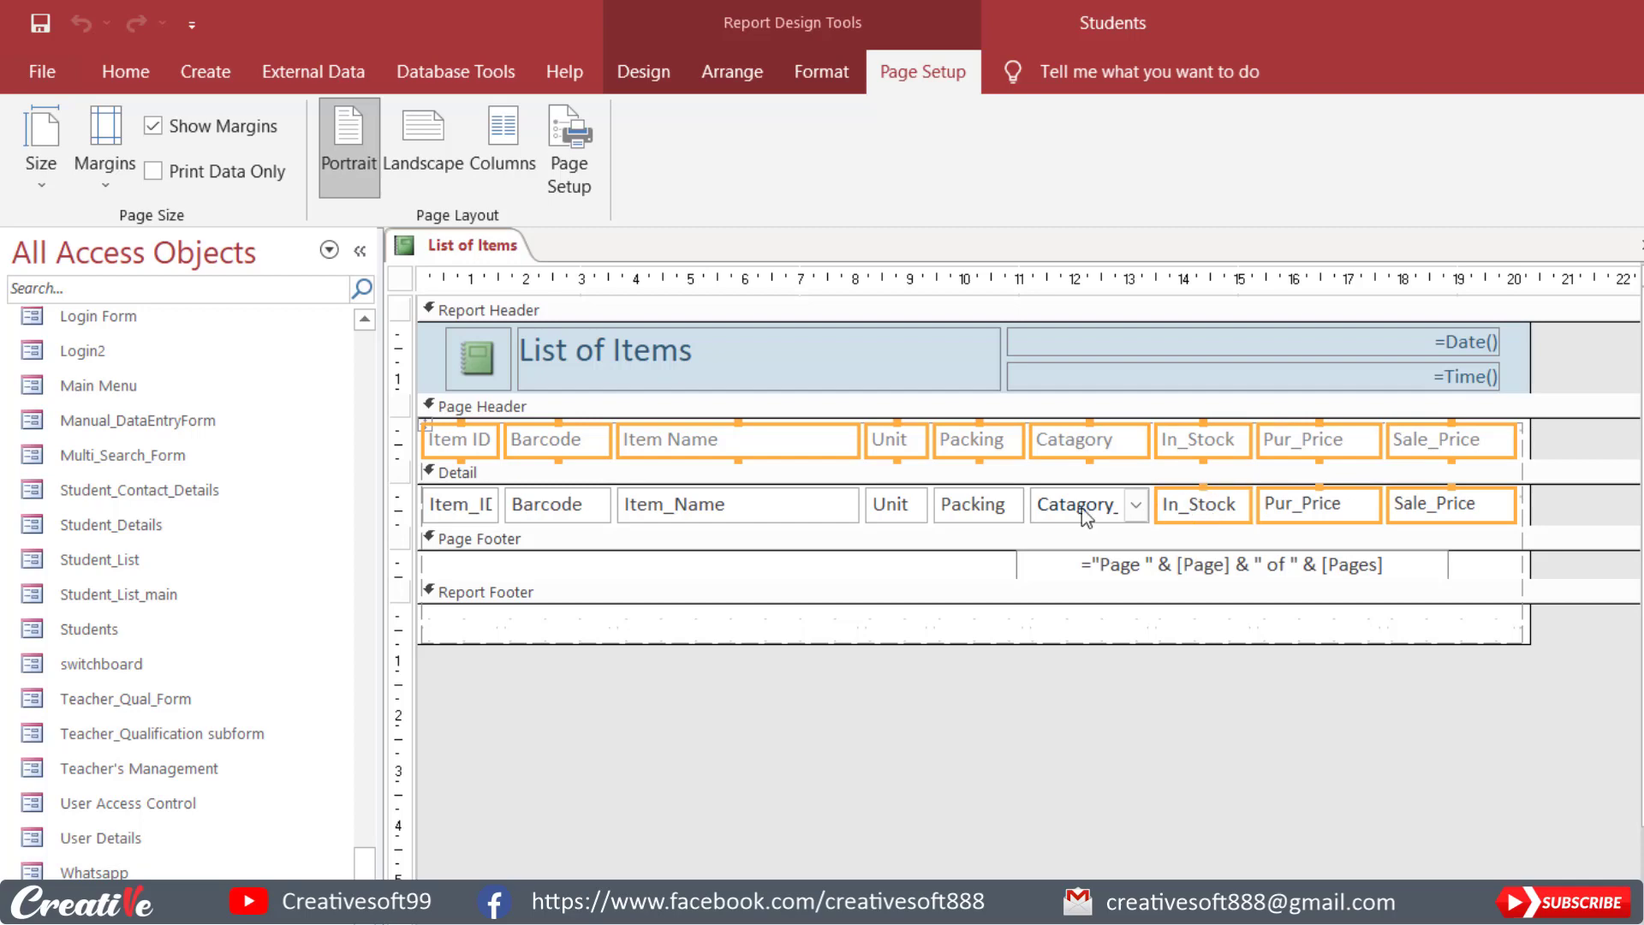
pyautogui.keyDown('shift'); pyautogui.click(1081, 507); pyautogui.keyUp('shift')
pyautogui.keyDown('shift'); pyautogui.click(983, 505); pyautogui.keyUp('shift')
pyautogui.keyDown('shift'); pyautogui.click(892, 505); pyautogui.keyUp('shift')
pyautogui.keyDown('shift'); pyautogui.click(728, 506); pyautogui.keyUp('shift')
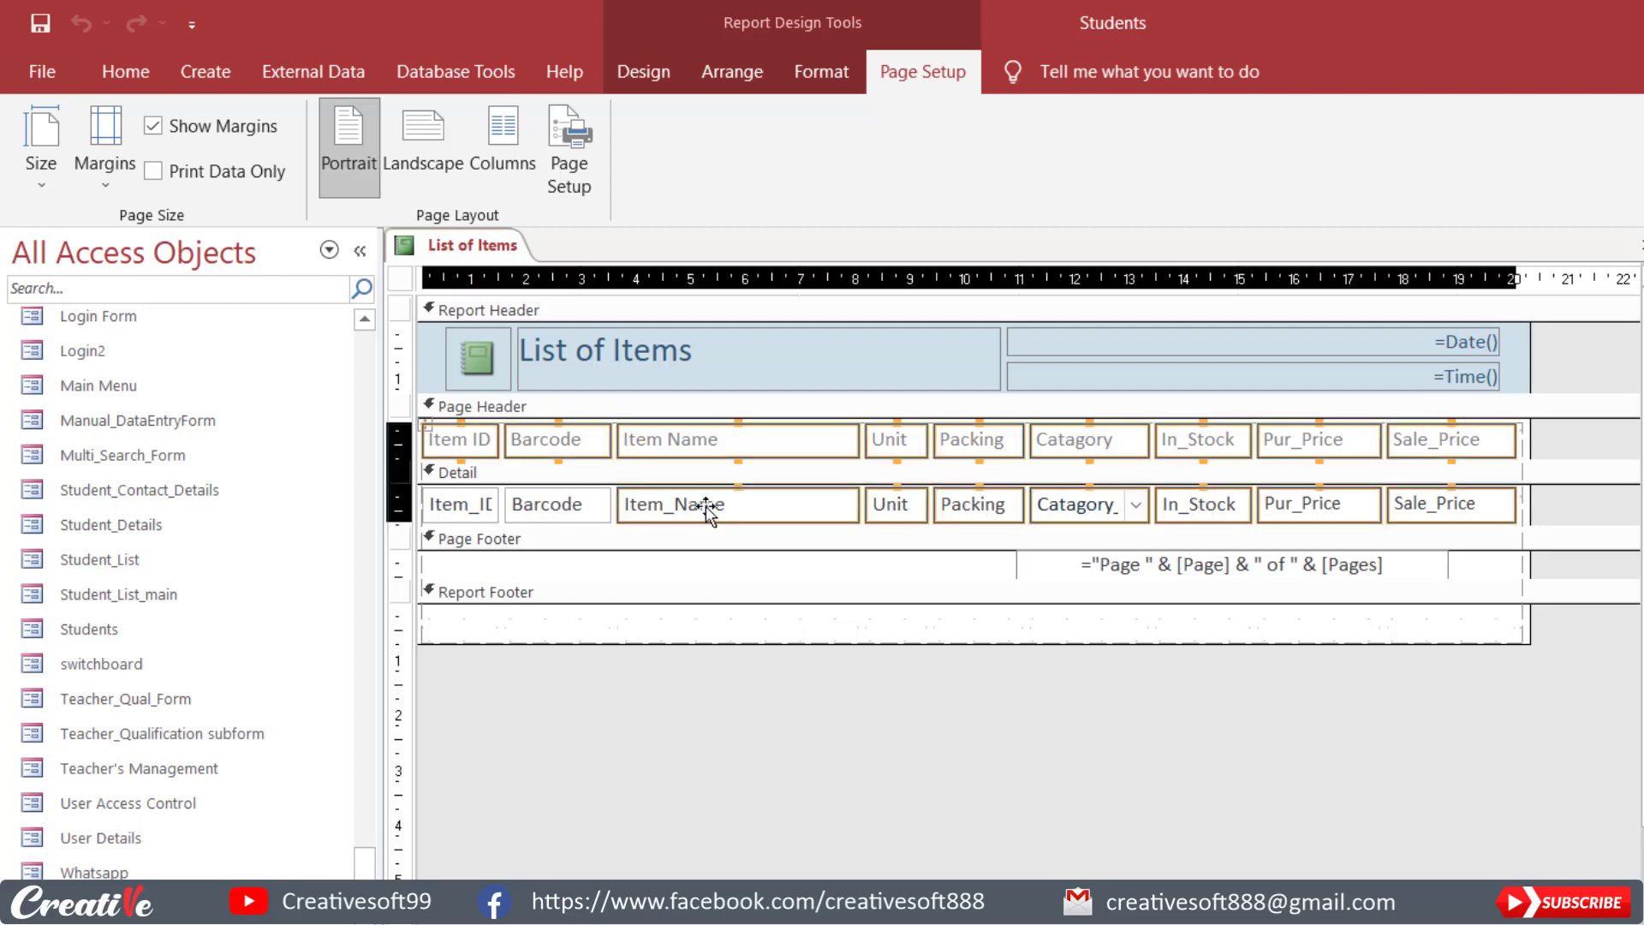
pyautogui.keyDown('shift'); pyautogui.click(564, 508); pyautogui.keyUp('shift')
pyautogui.keyDown('shift'); pyautogui.click(480, 505); pyautogui.keyUp('shift')
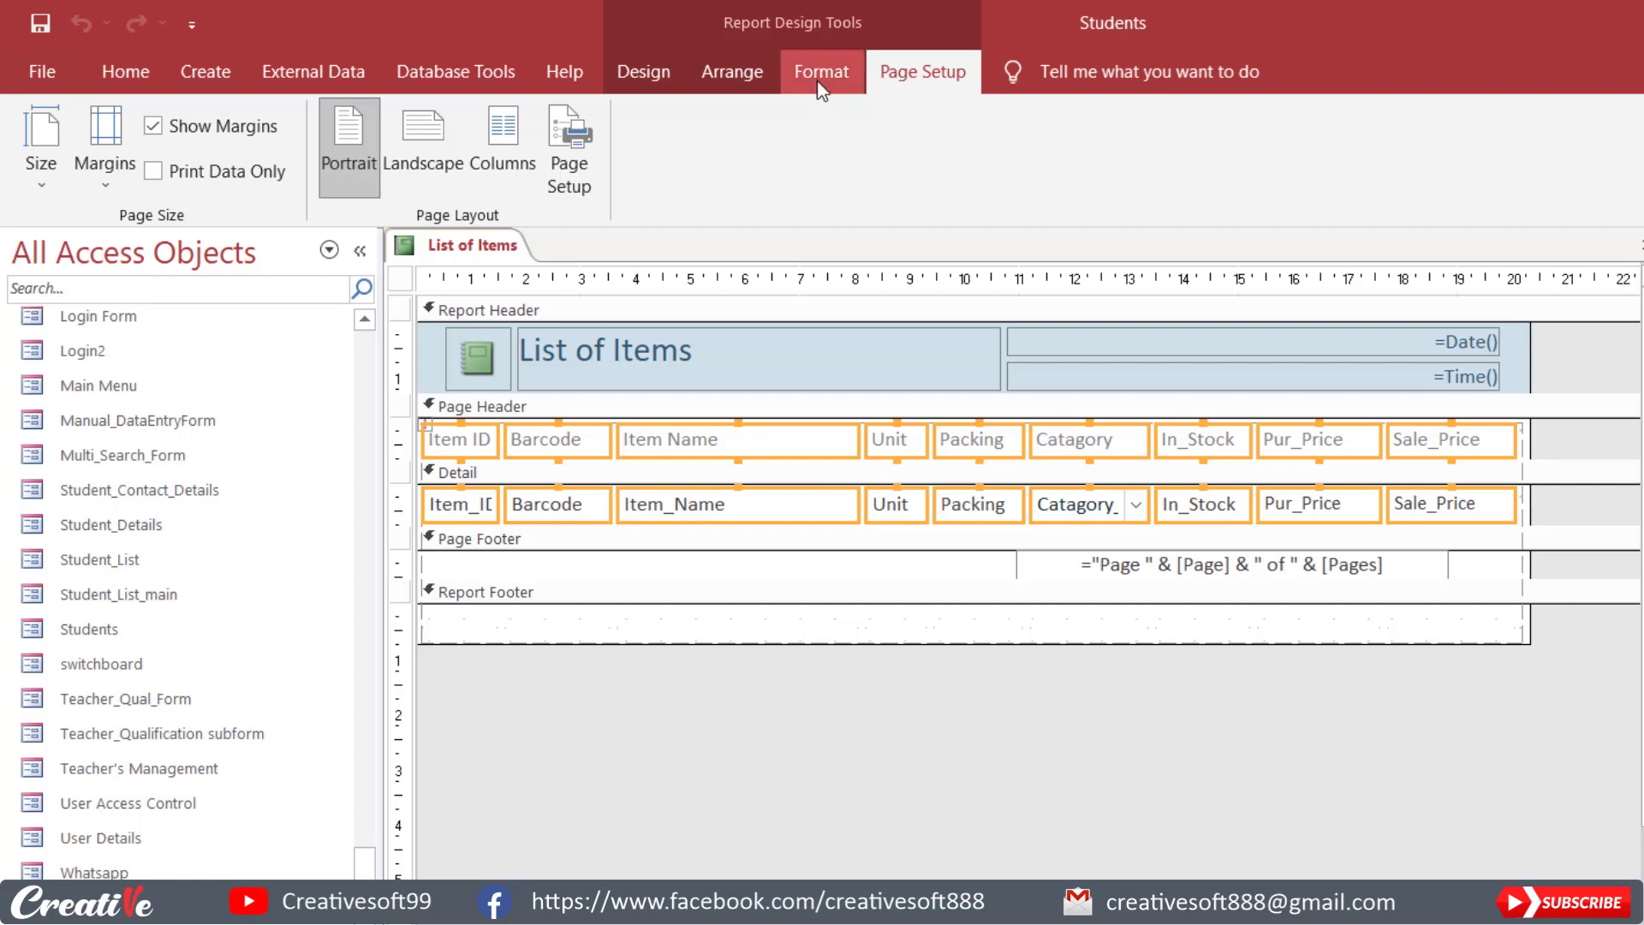
pyautogui.click(725, 72)
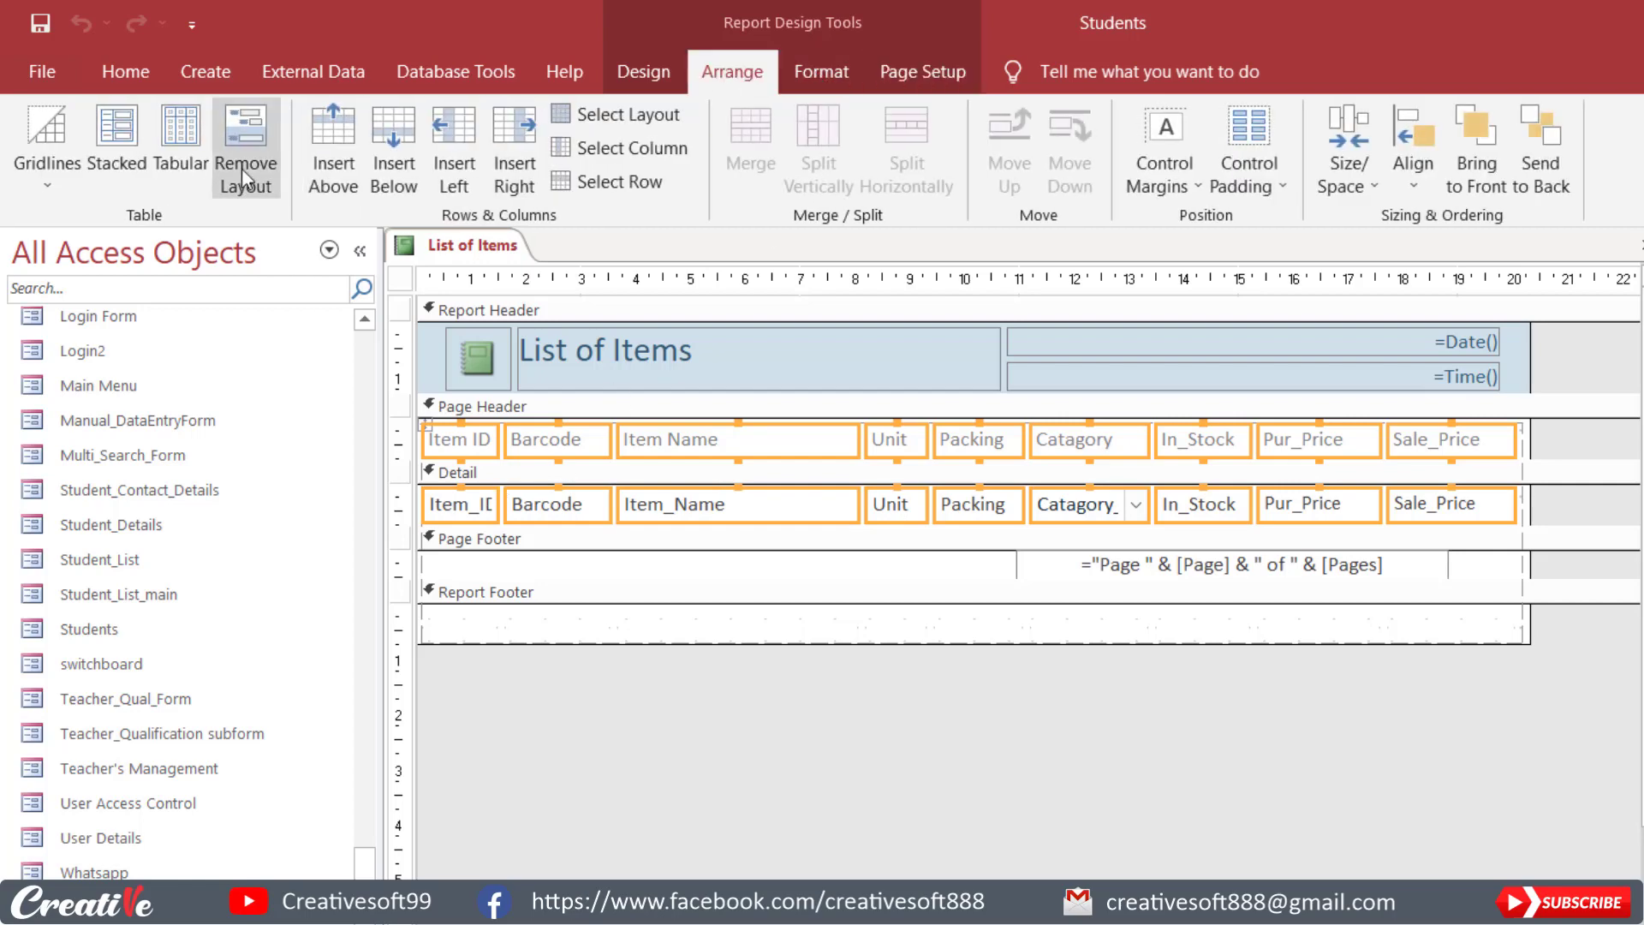
pyautogui.click(183, 137)
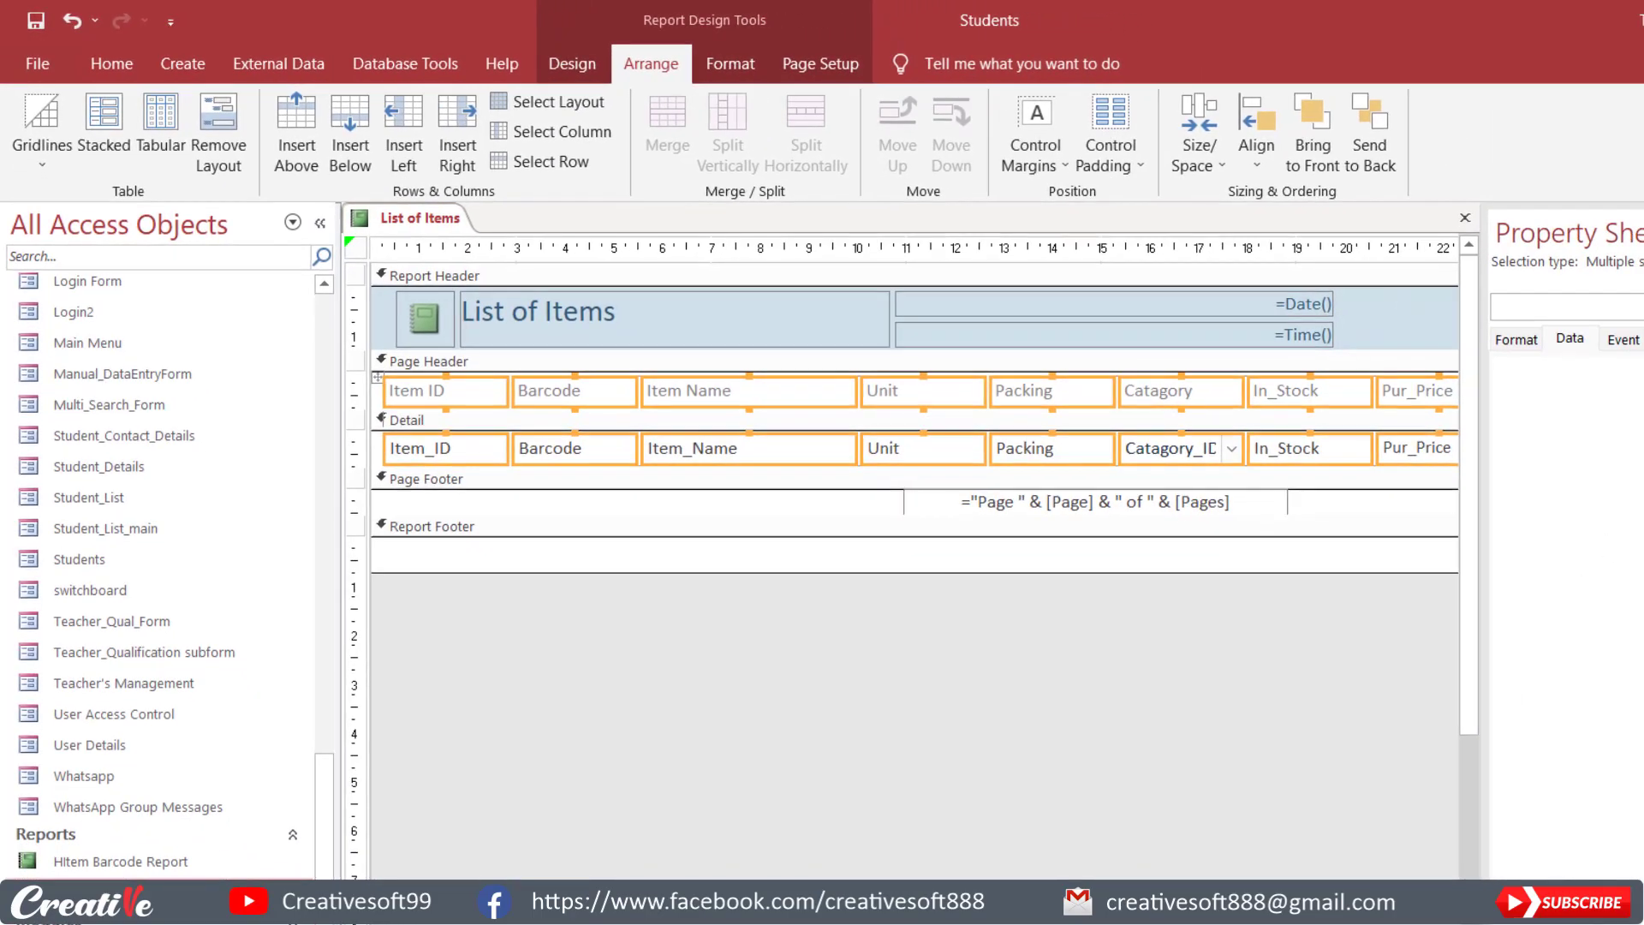
# - Hide the property sheet, select the whole report and list the correction options for its error indicator
pyautogui.press('F4')
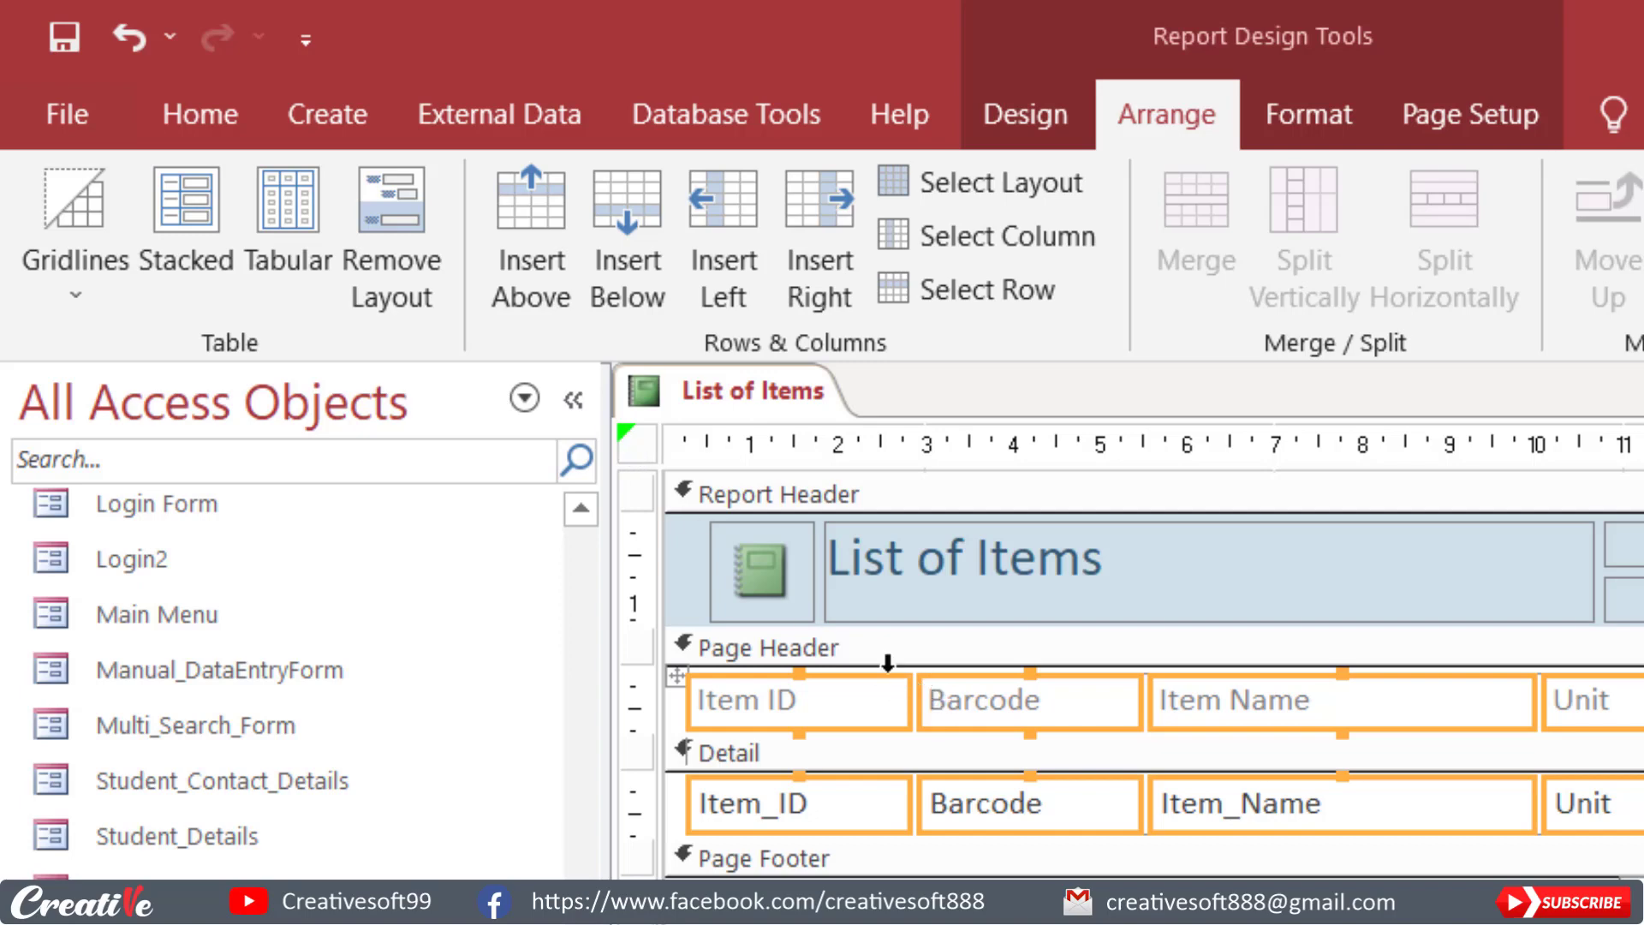
pyautogui.click(637, 441)
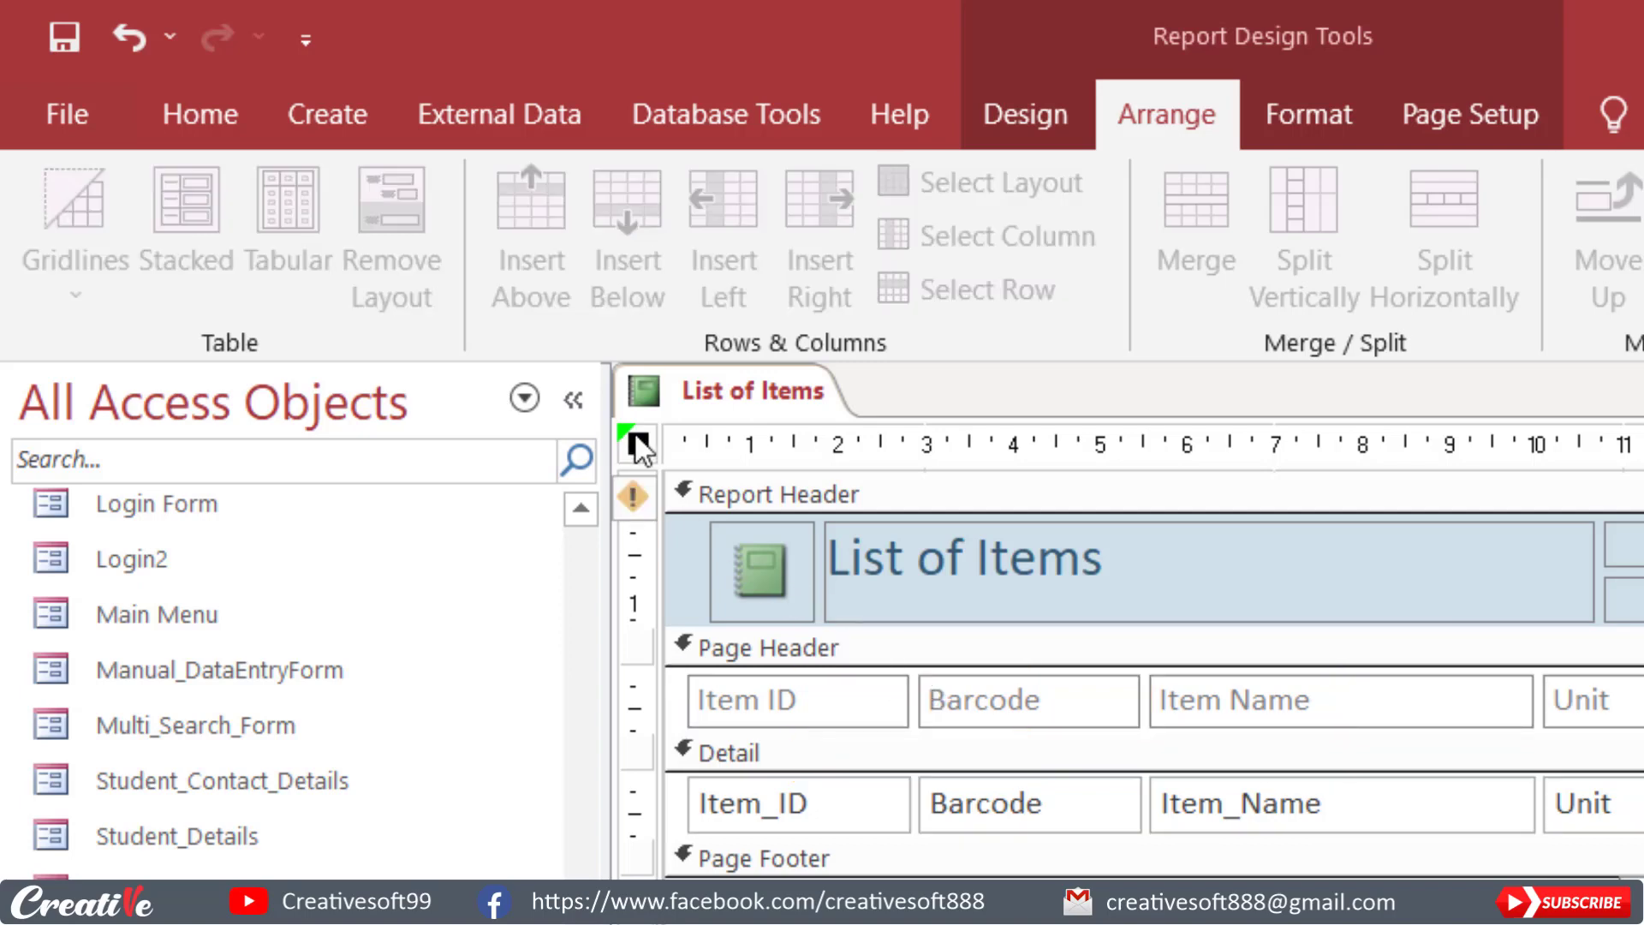
pyautogui.click(677, 499)
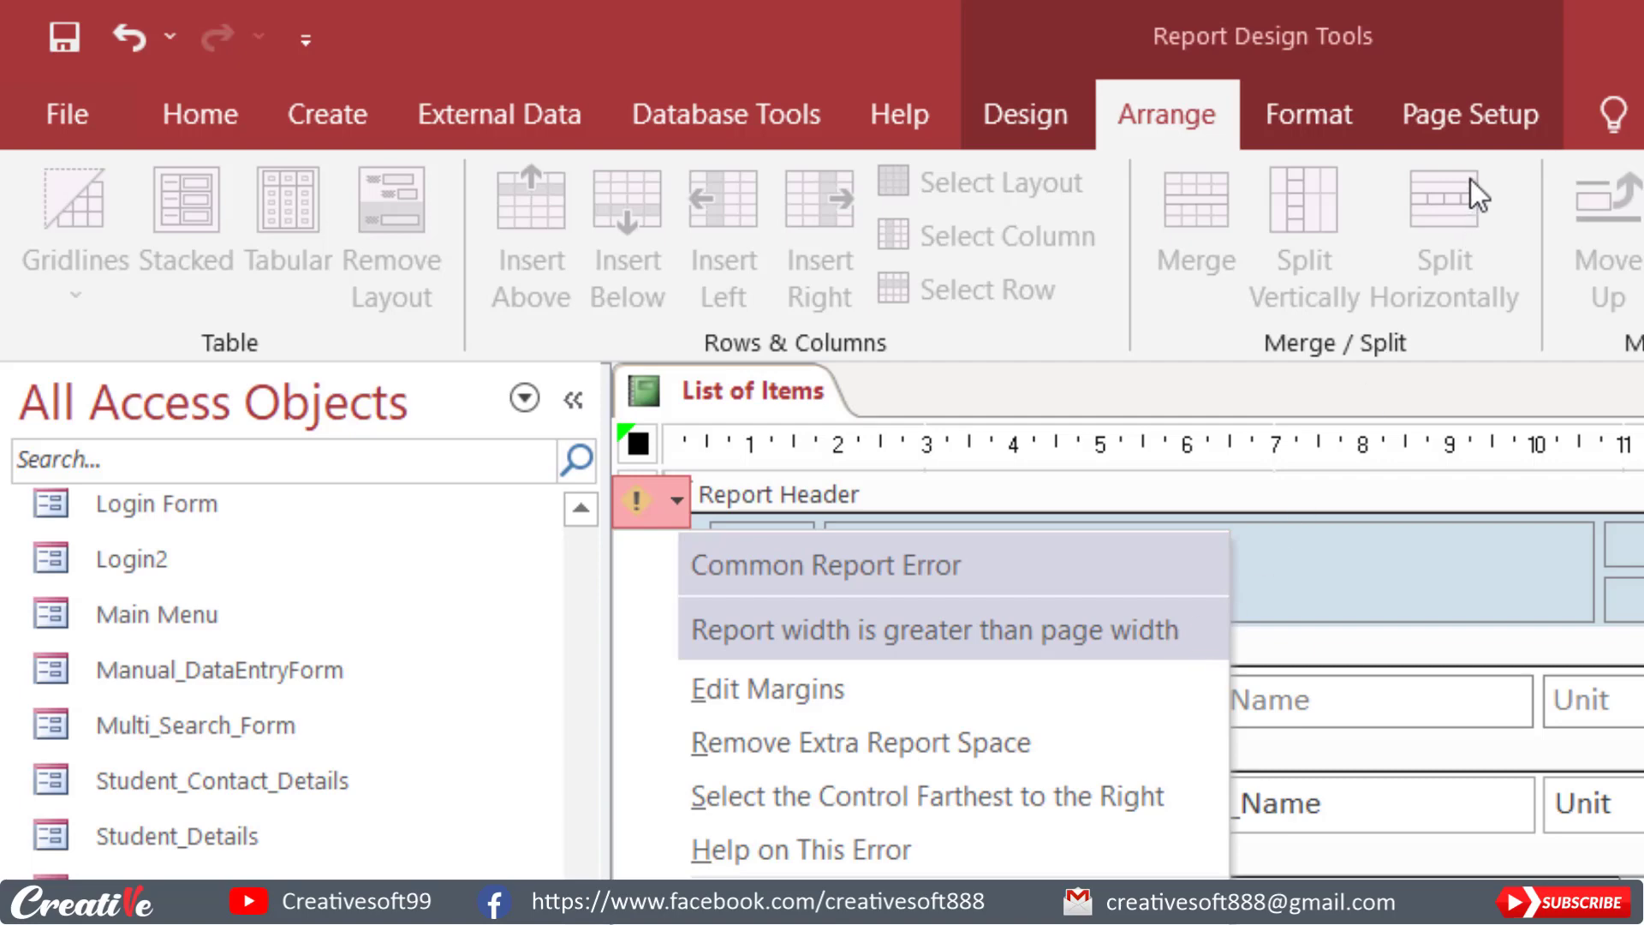
# - Set the report's paper size to A4 in its page setup
pyautogui.click(1472, 119)
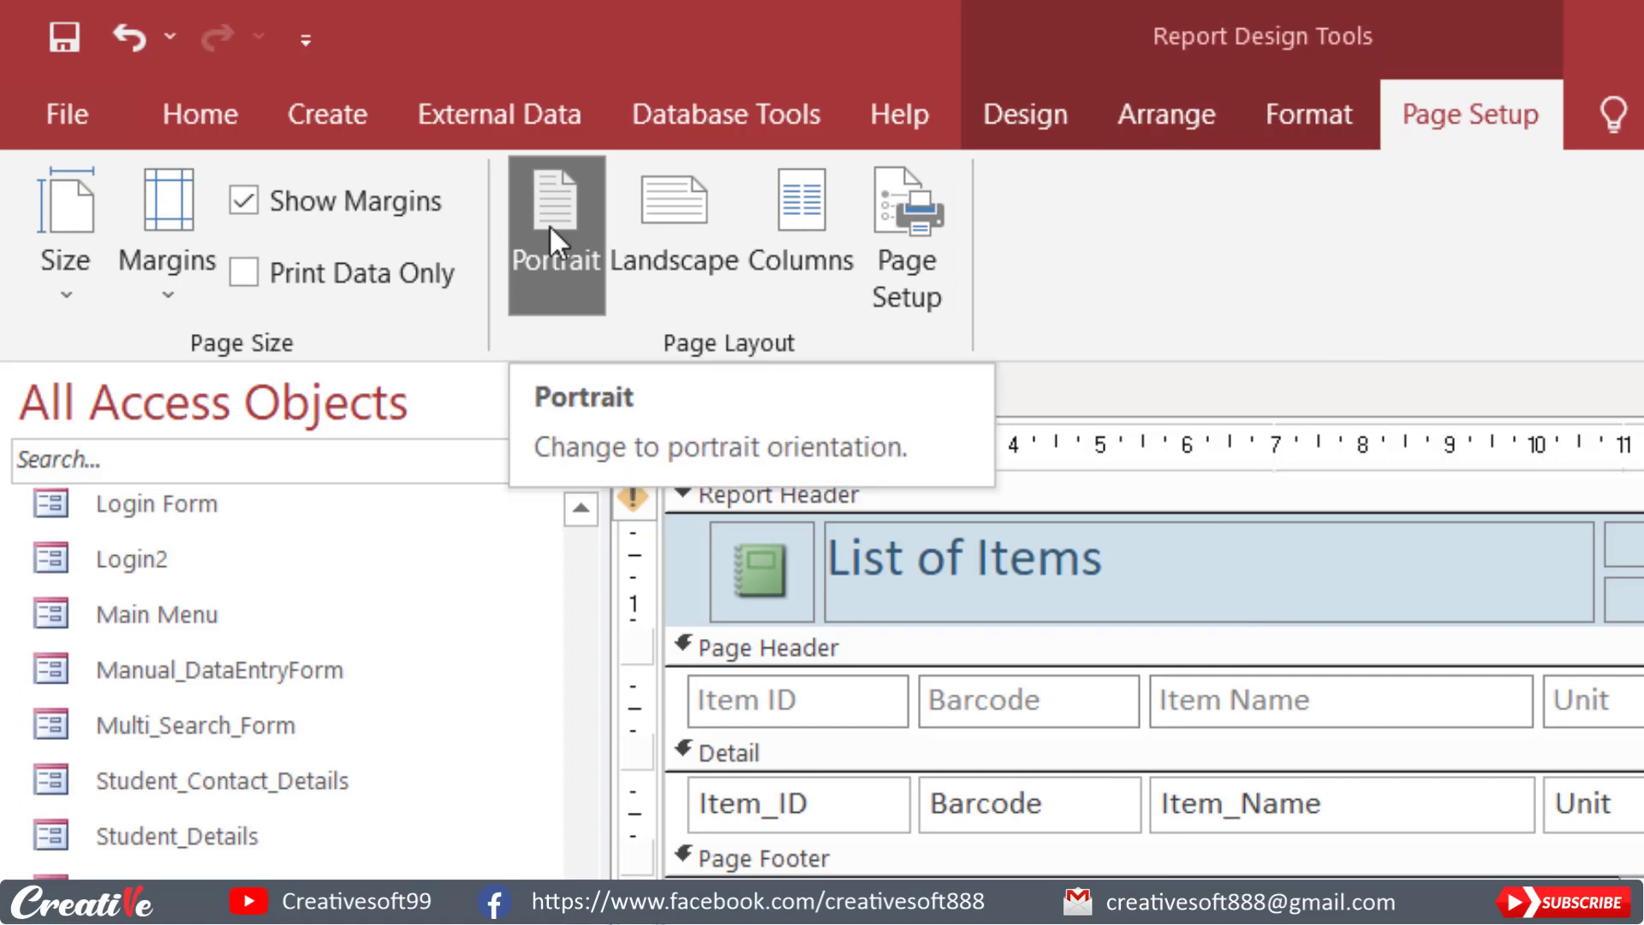
pyautogui.click(922, 207)
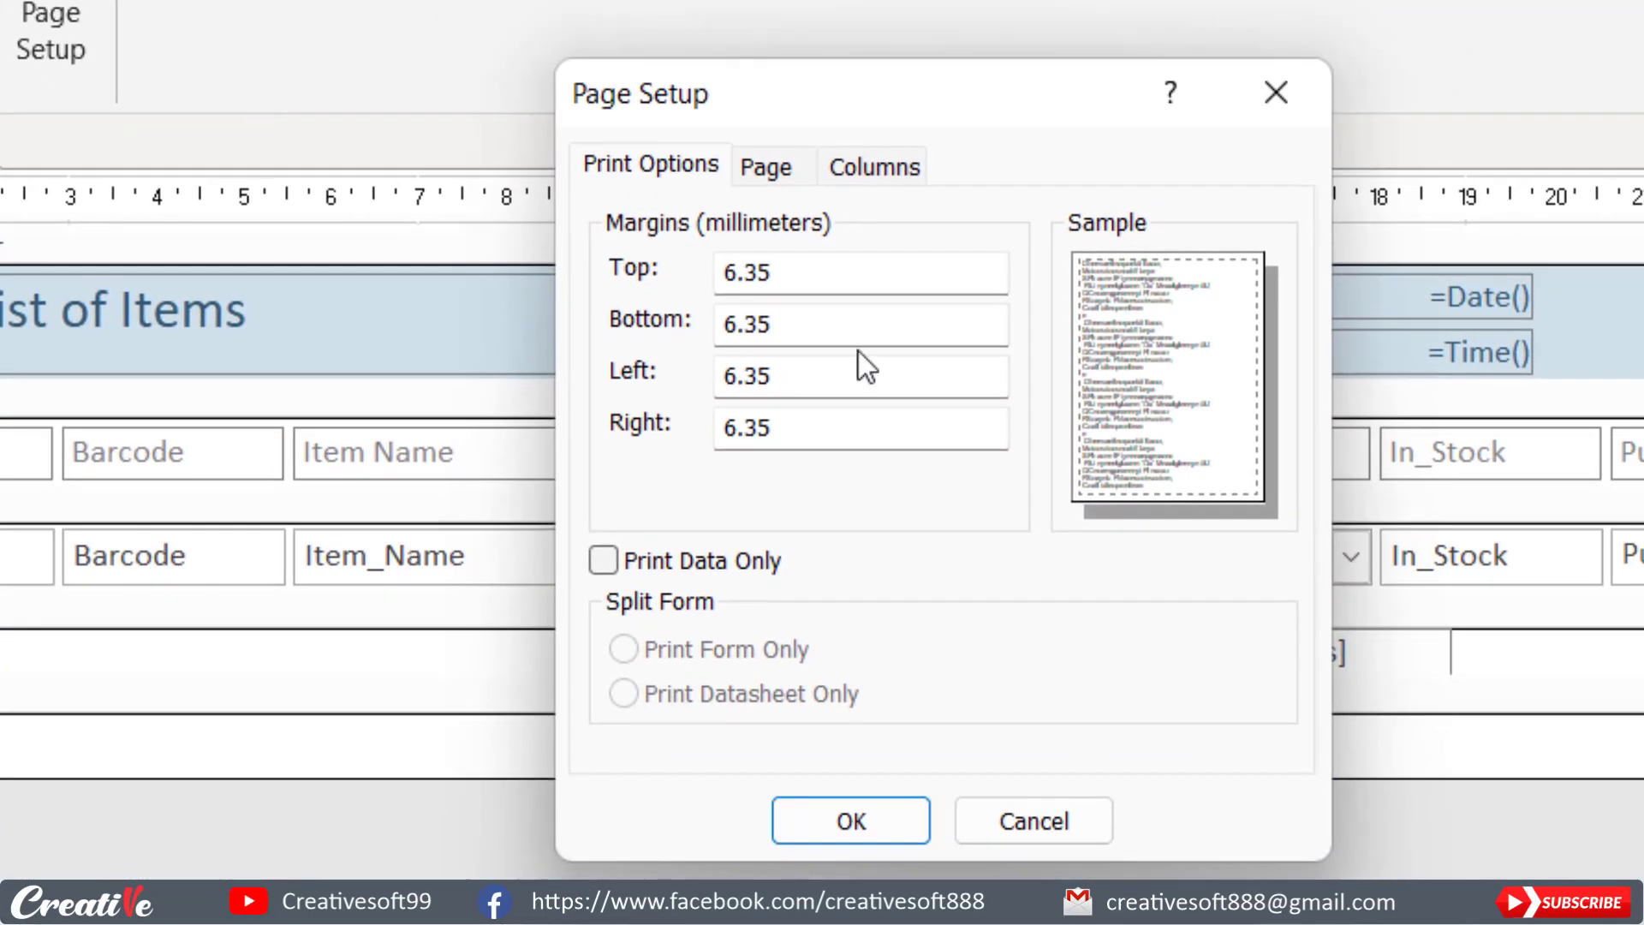
pyautogui.click(791, 164)
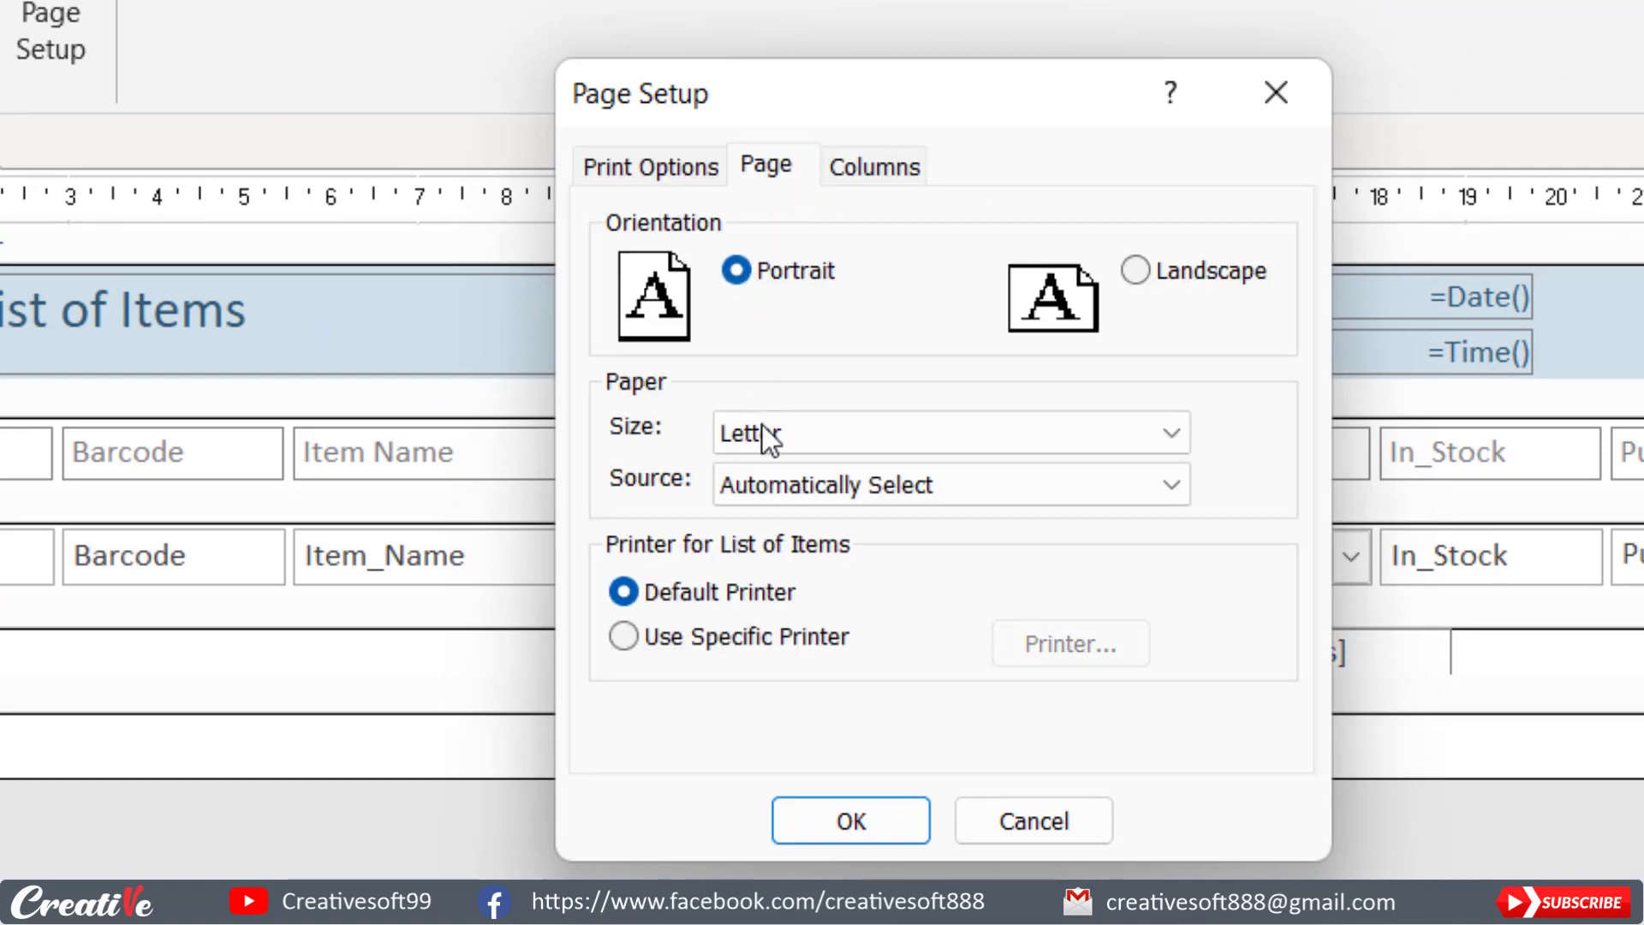
pyautogui.click(998, 426)
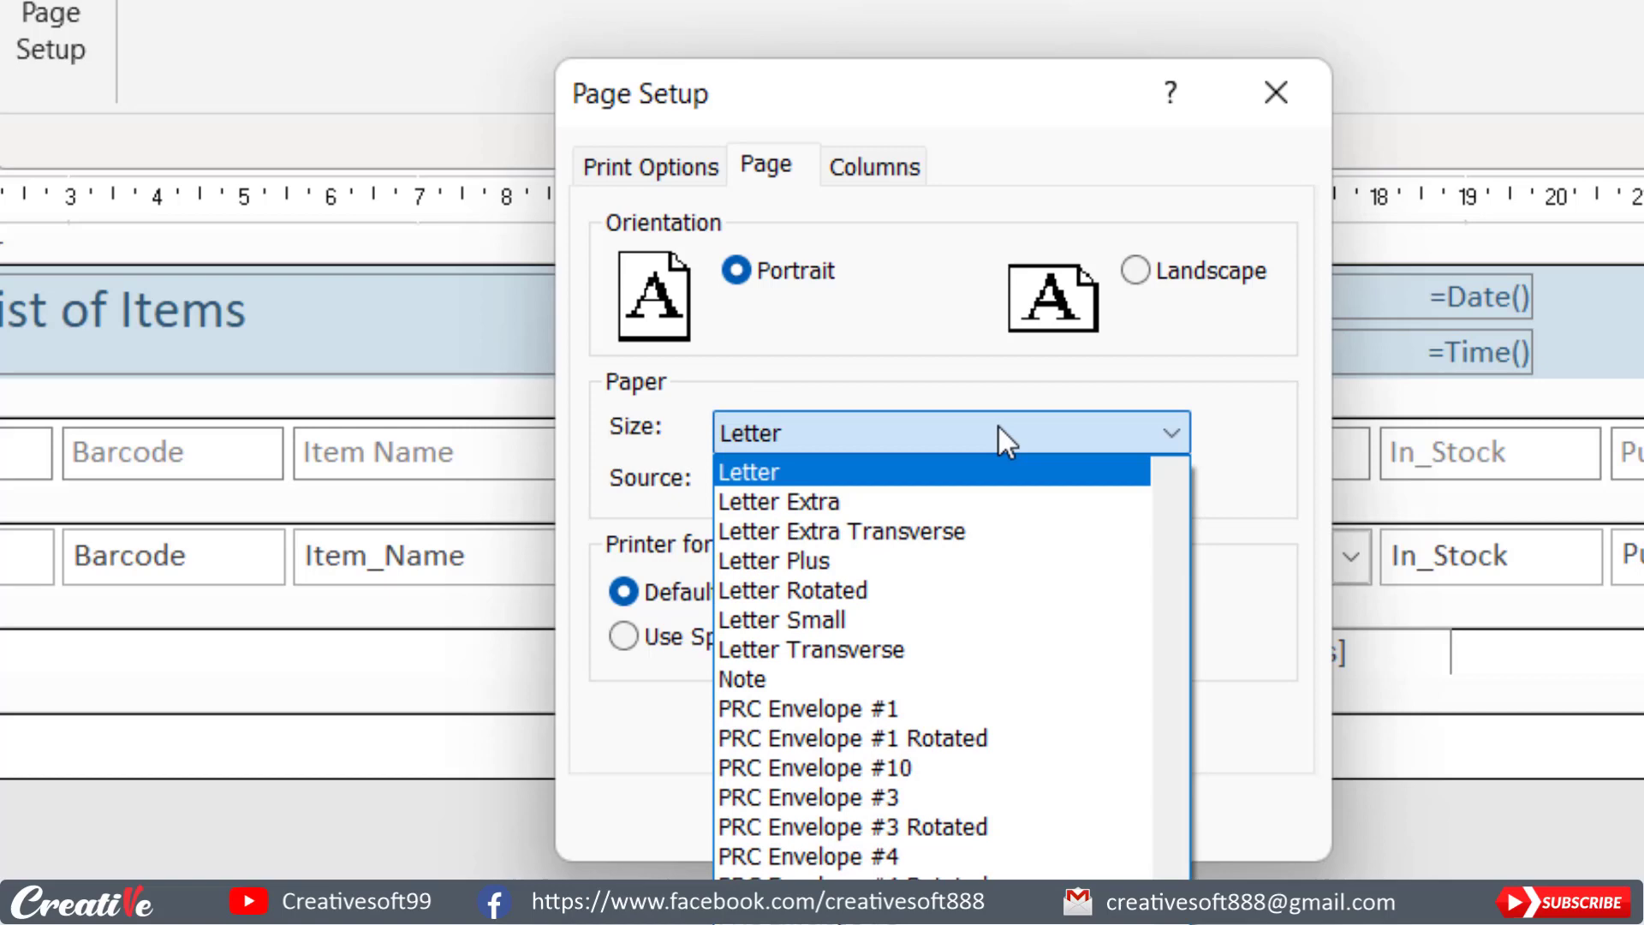
pyautogui.scroll(10, 996, 543)
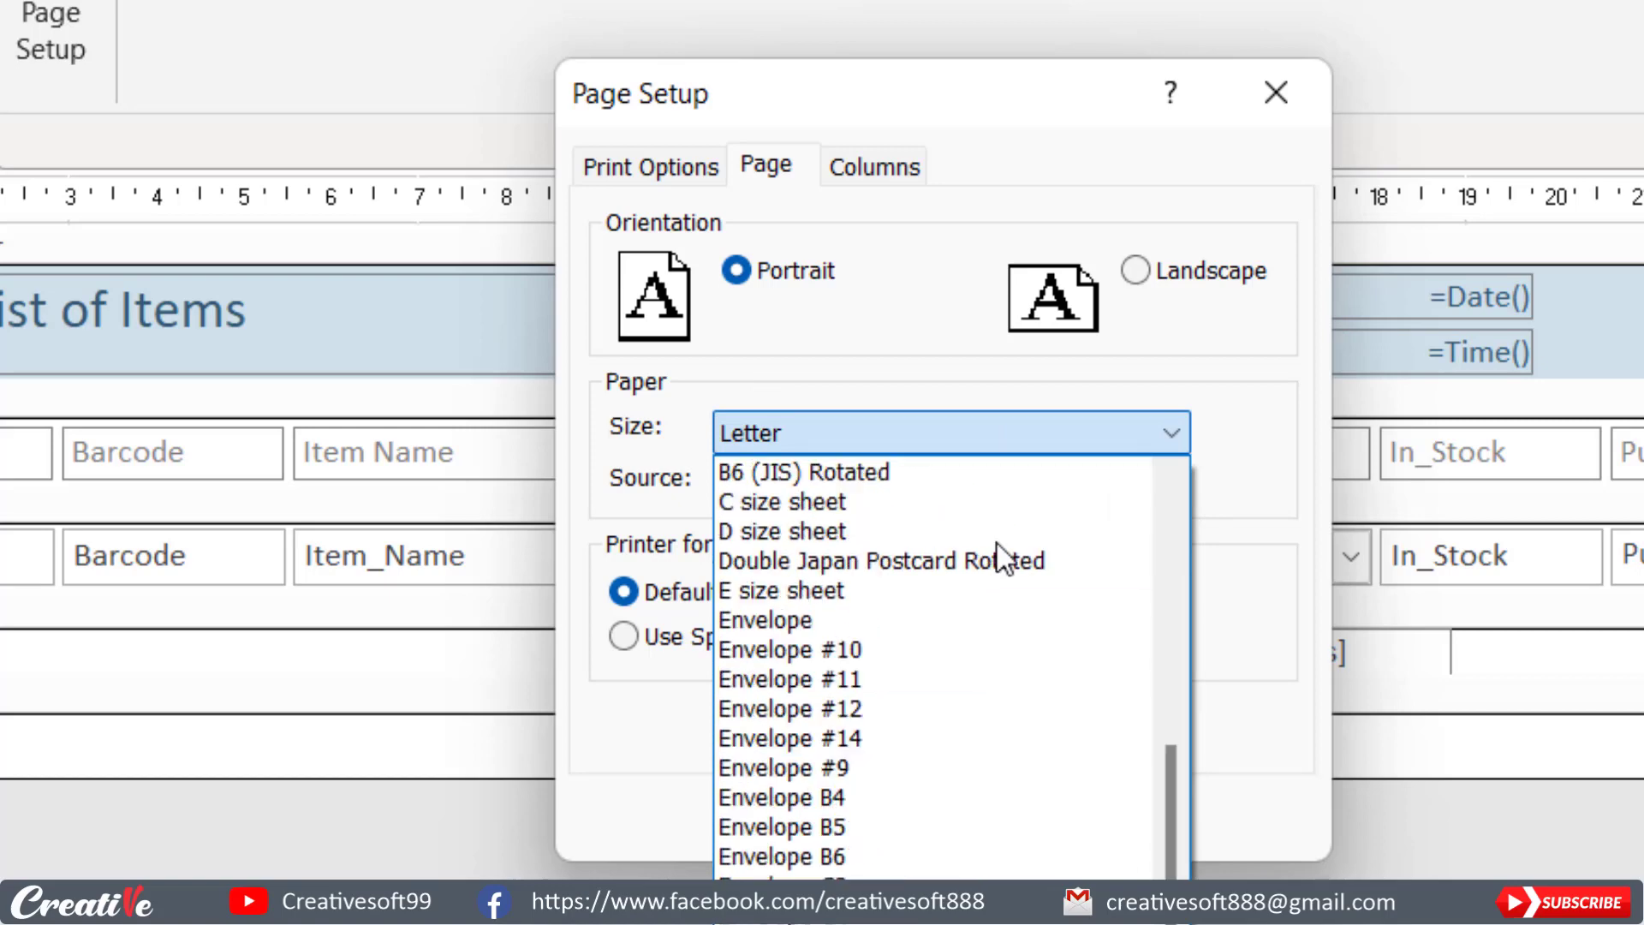
pyautogui.scroll(9, 997, 543)
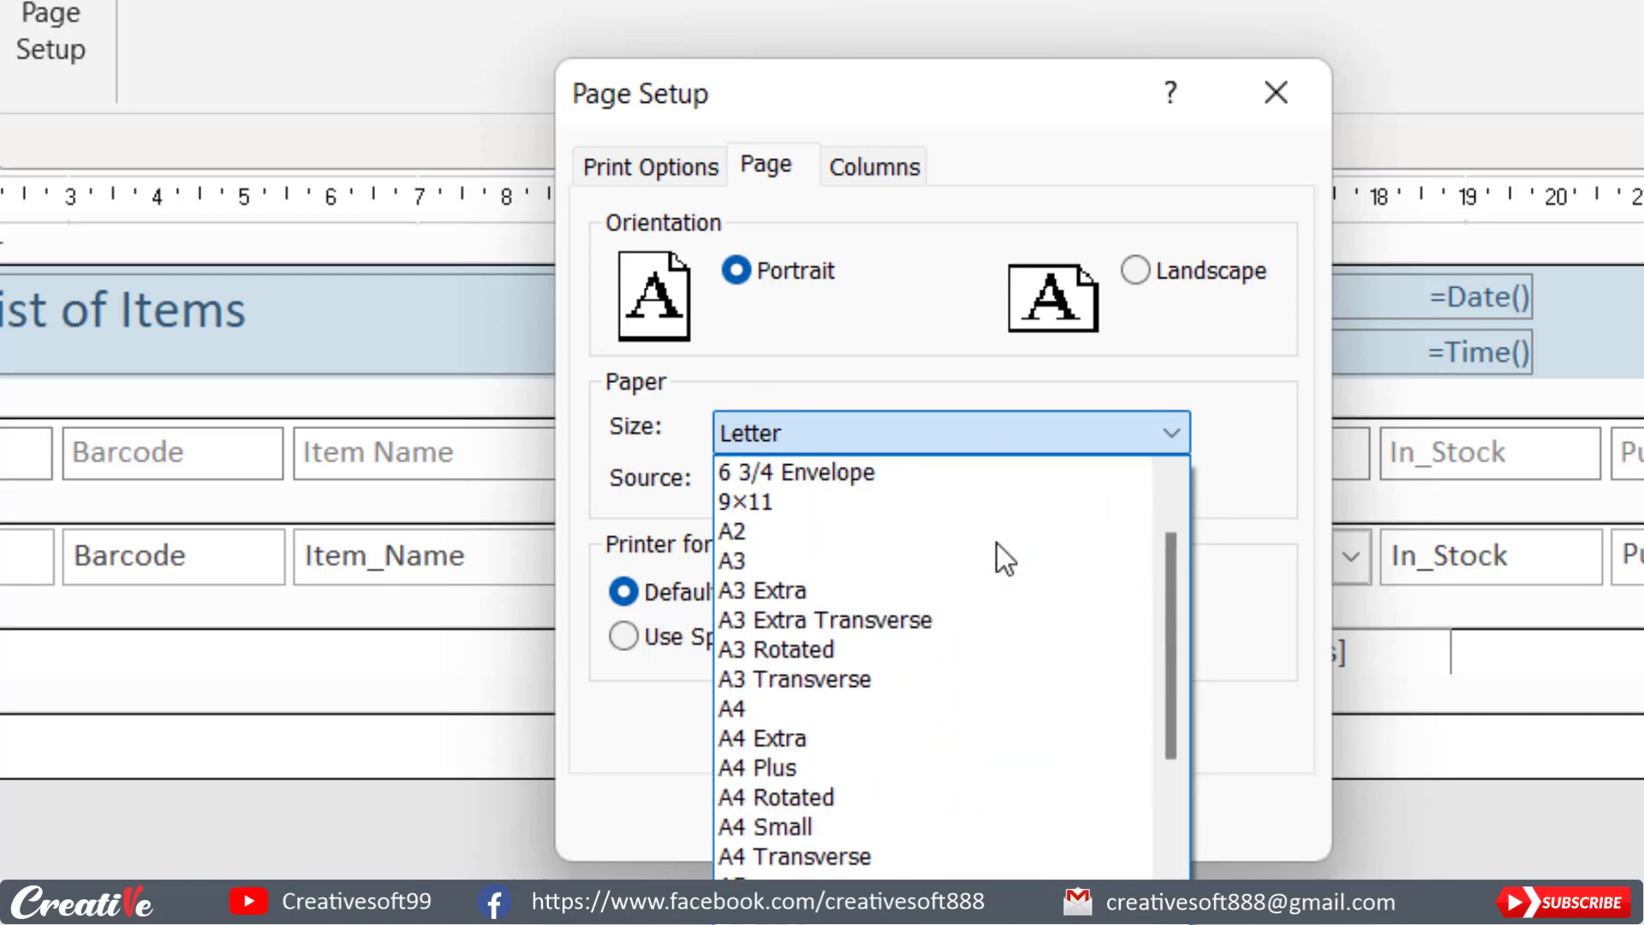
pyautogui.click(745, 710)
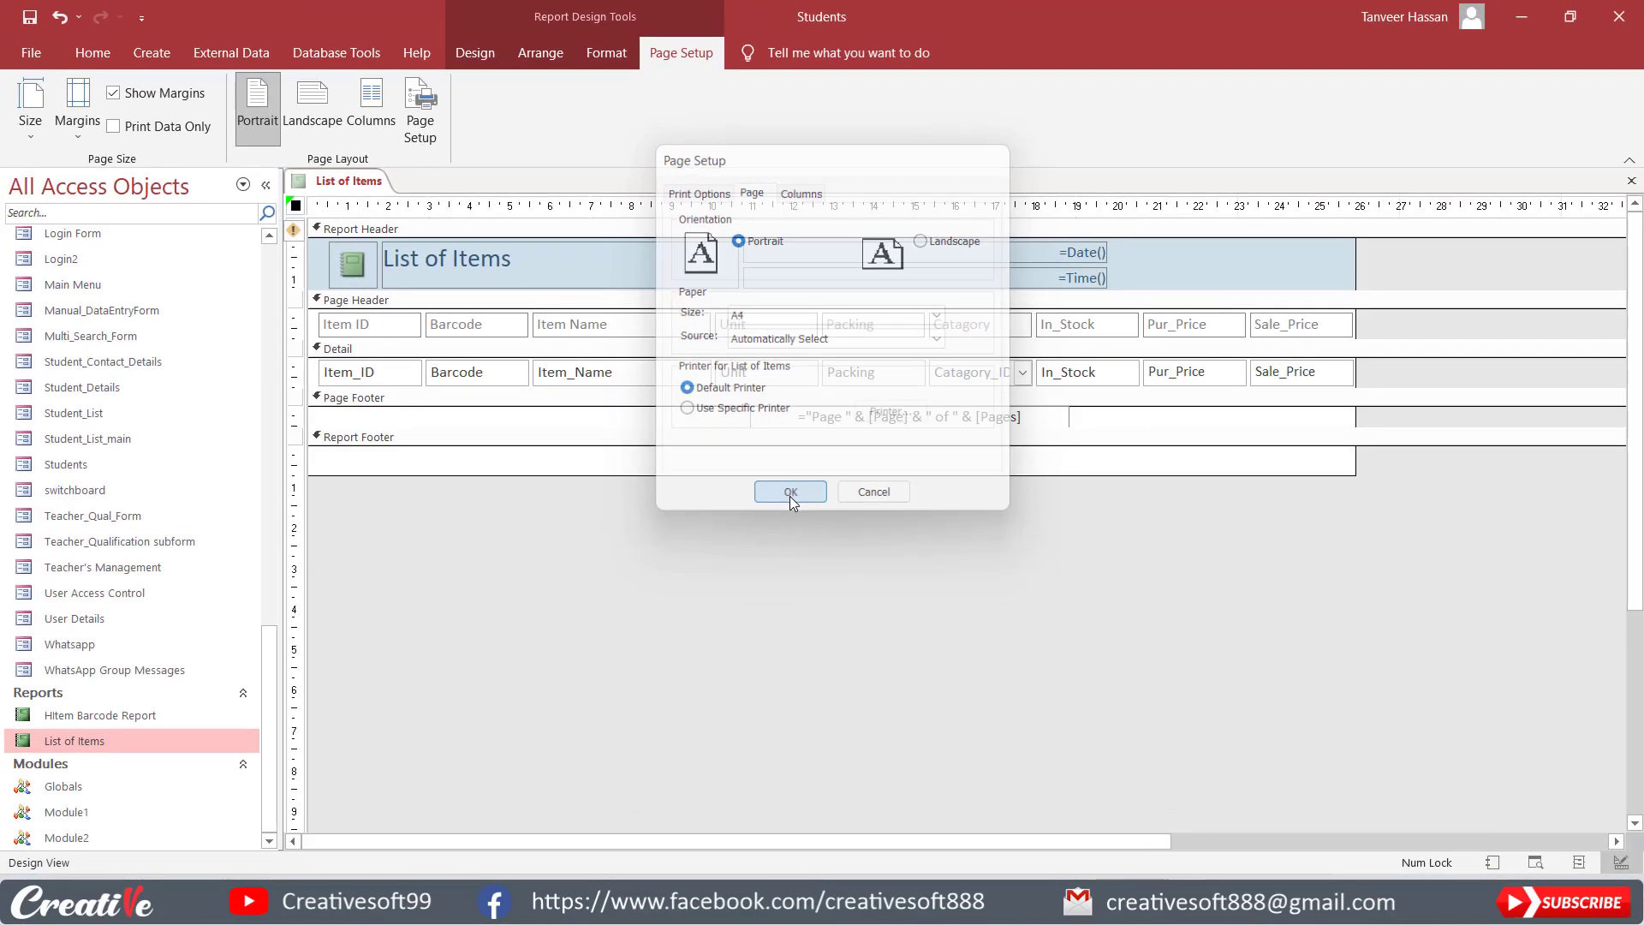
pyautogui.click(851, 820)
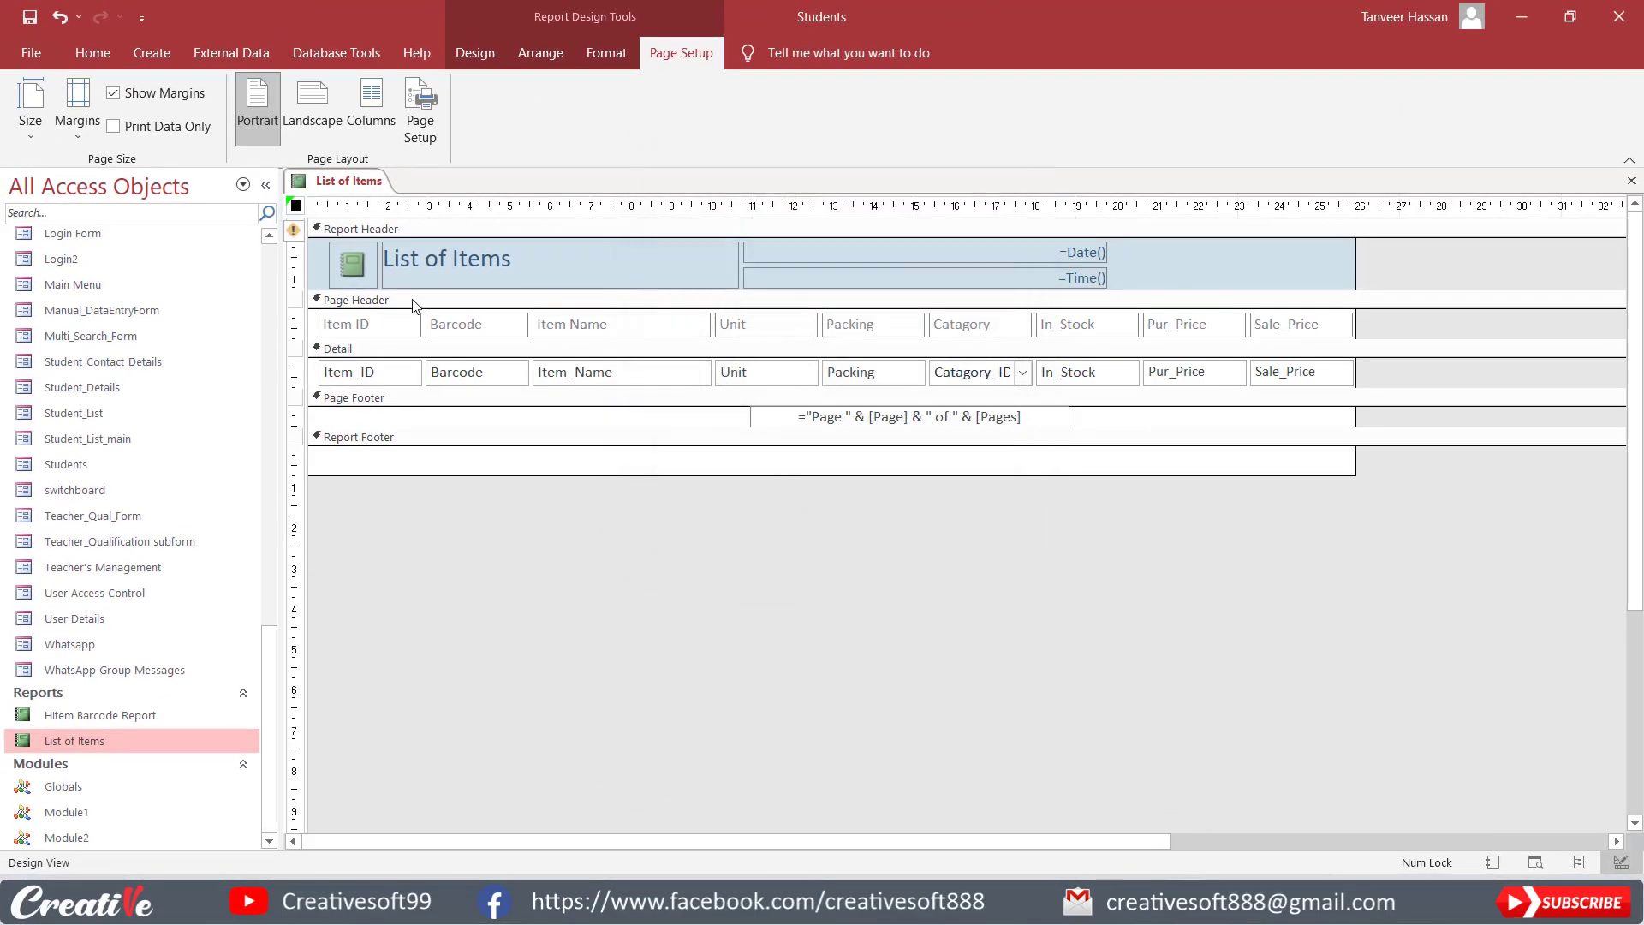
# - Check how the report's columns fit the A4 page in Print Preview, and return to Design View
pyautogui.click(294, 206)
pyautogui.click(474, 53)
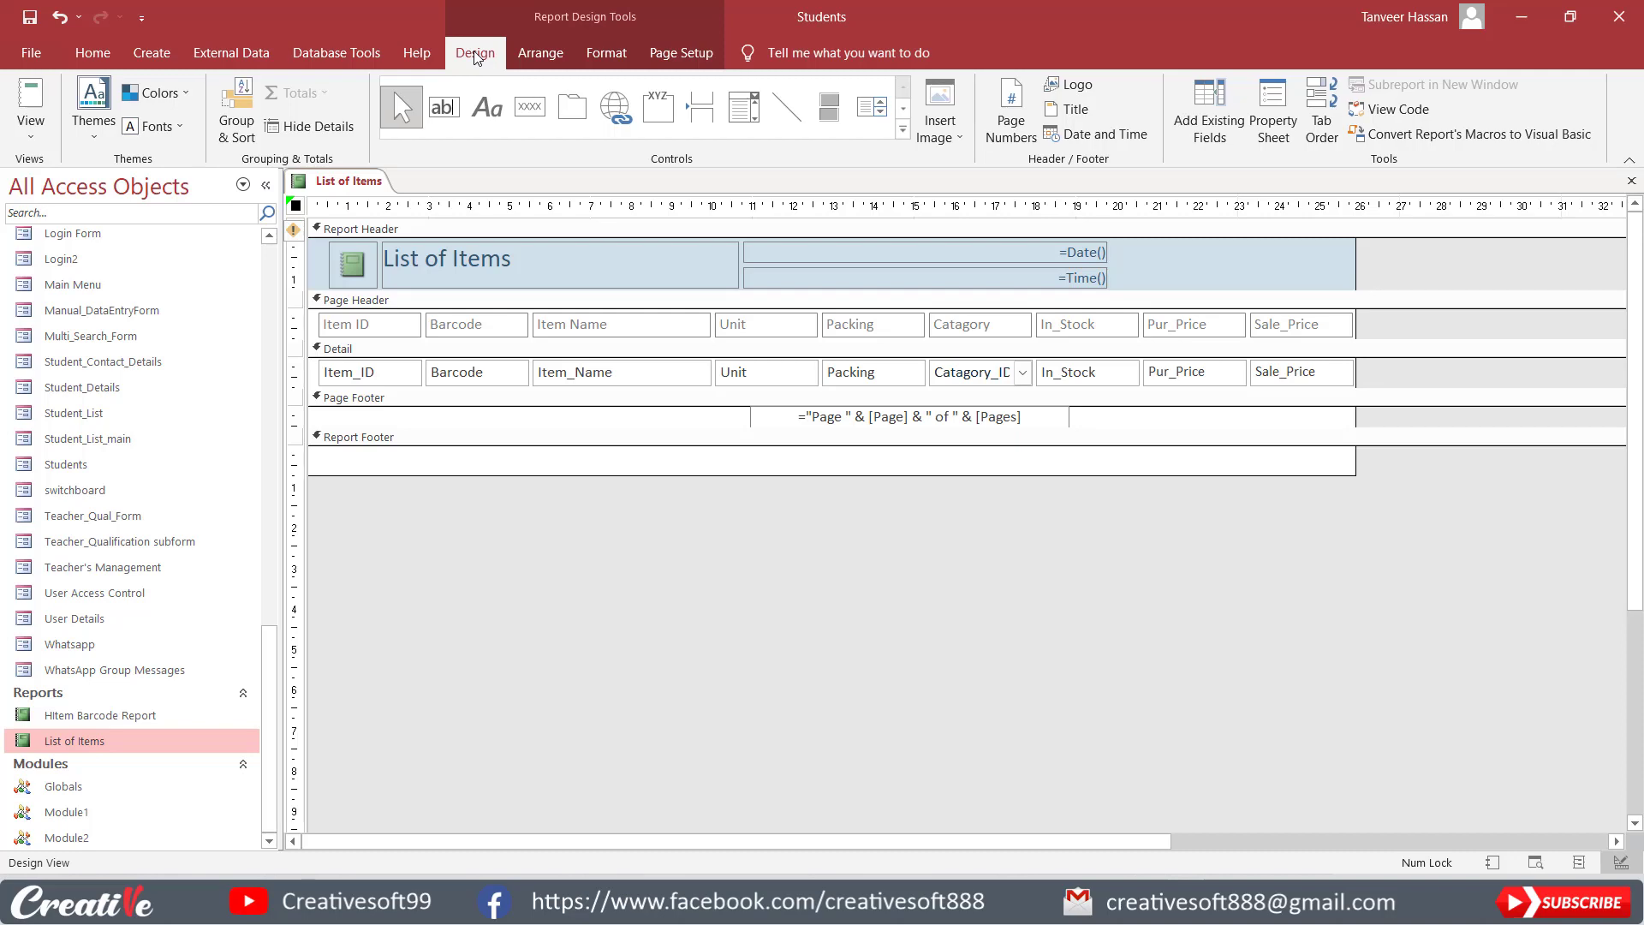
pyautogui.click(35, 134)
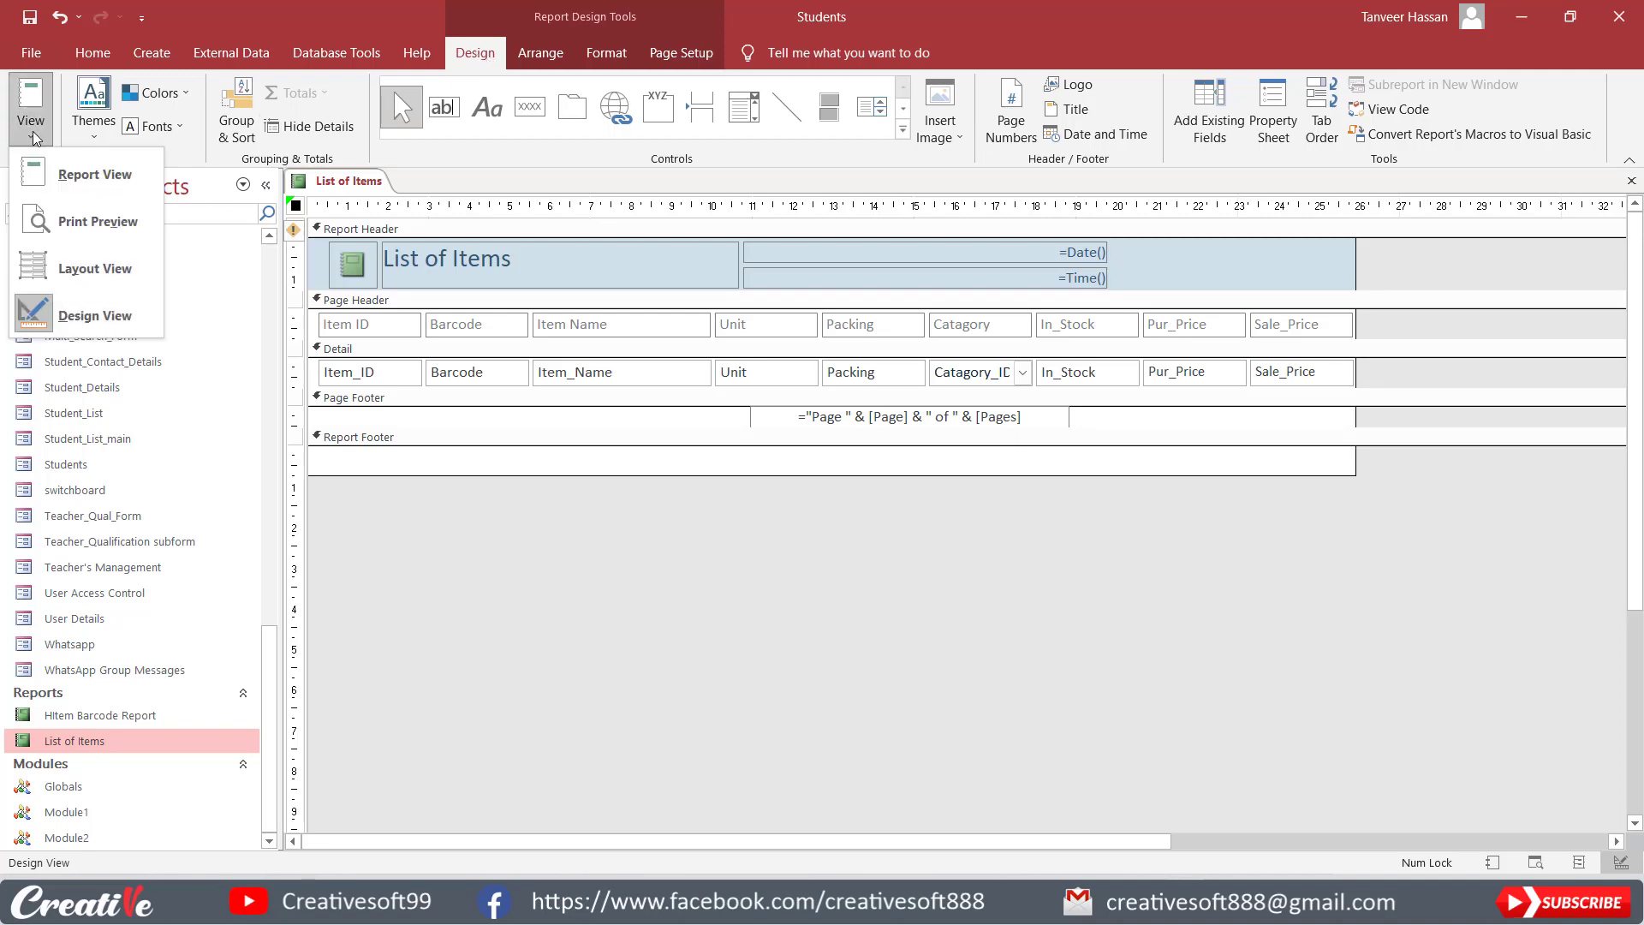
pyautogui.click(77, 227)
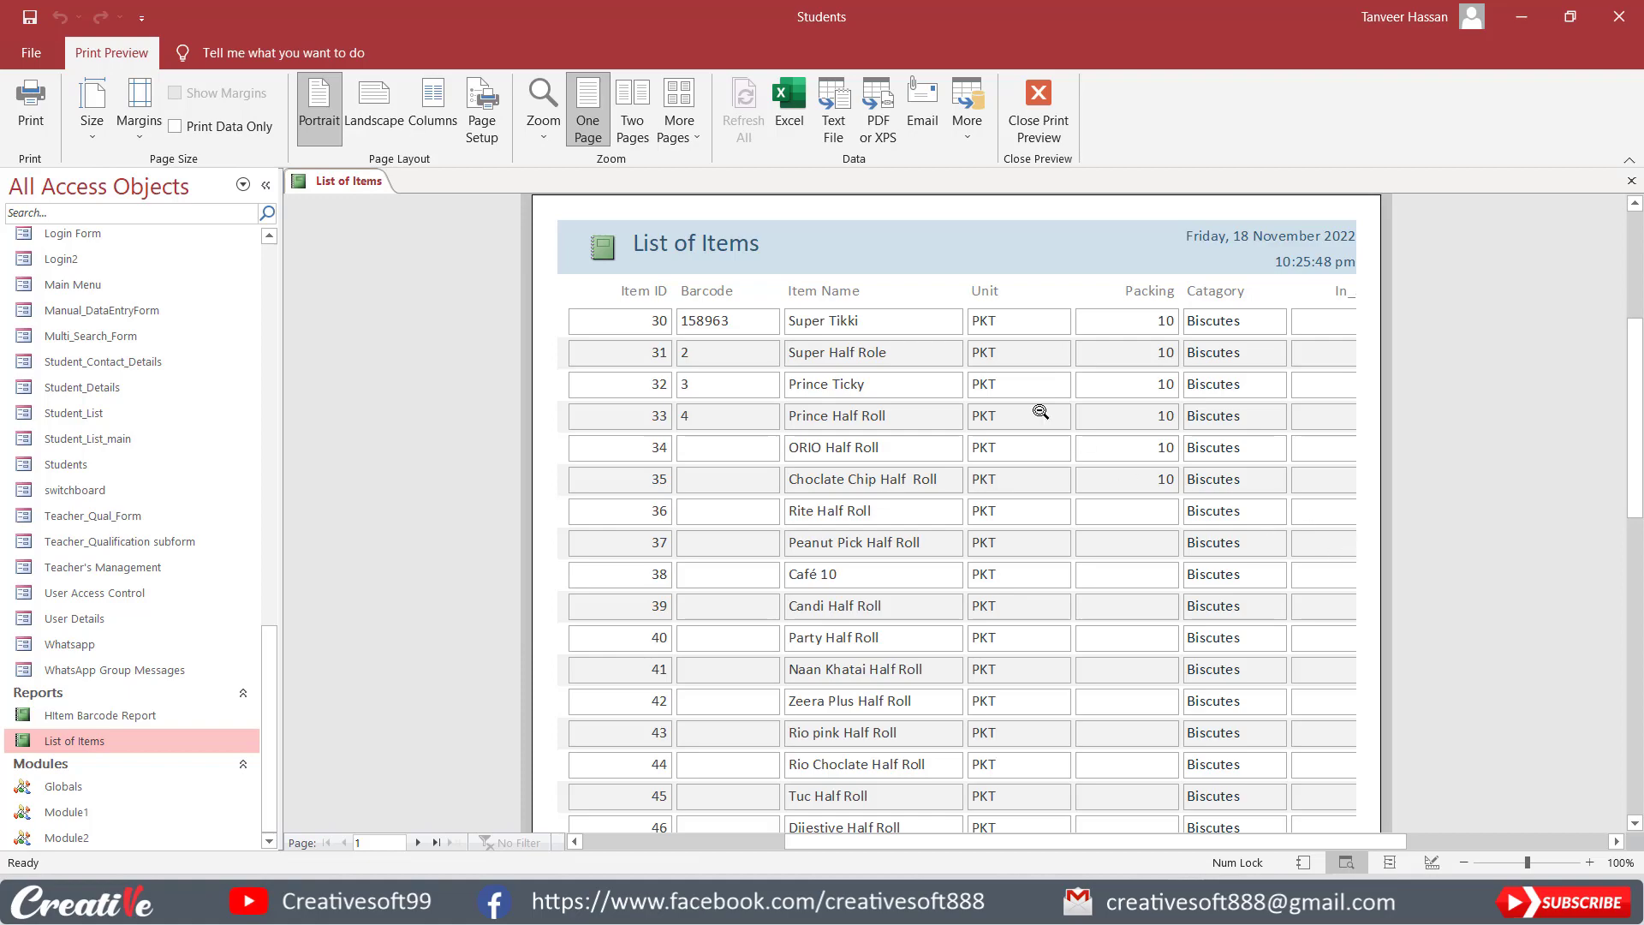
pyautogui.click(1044, 101)
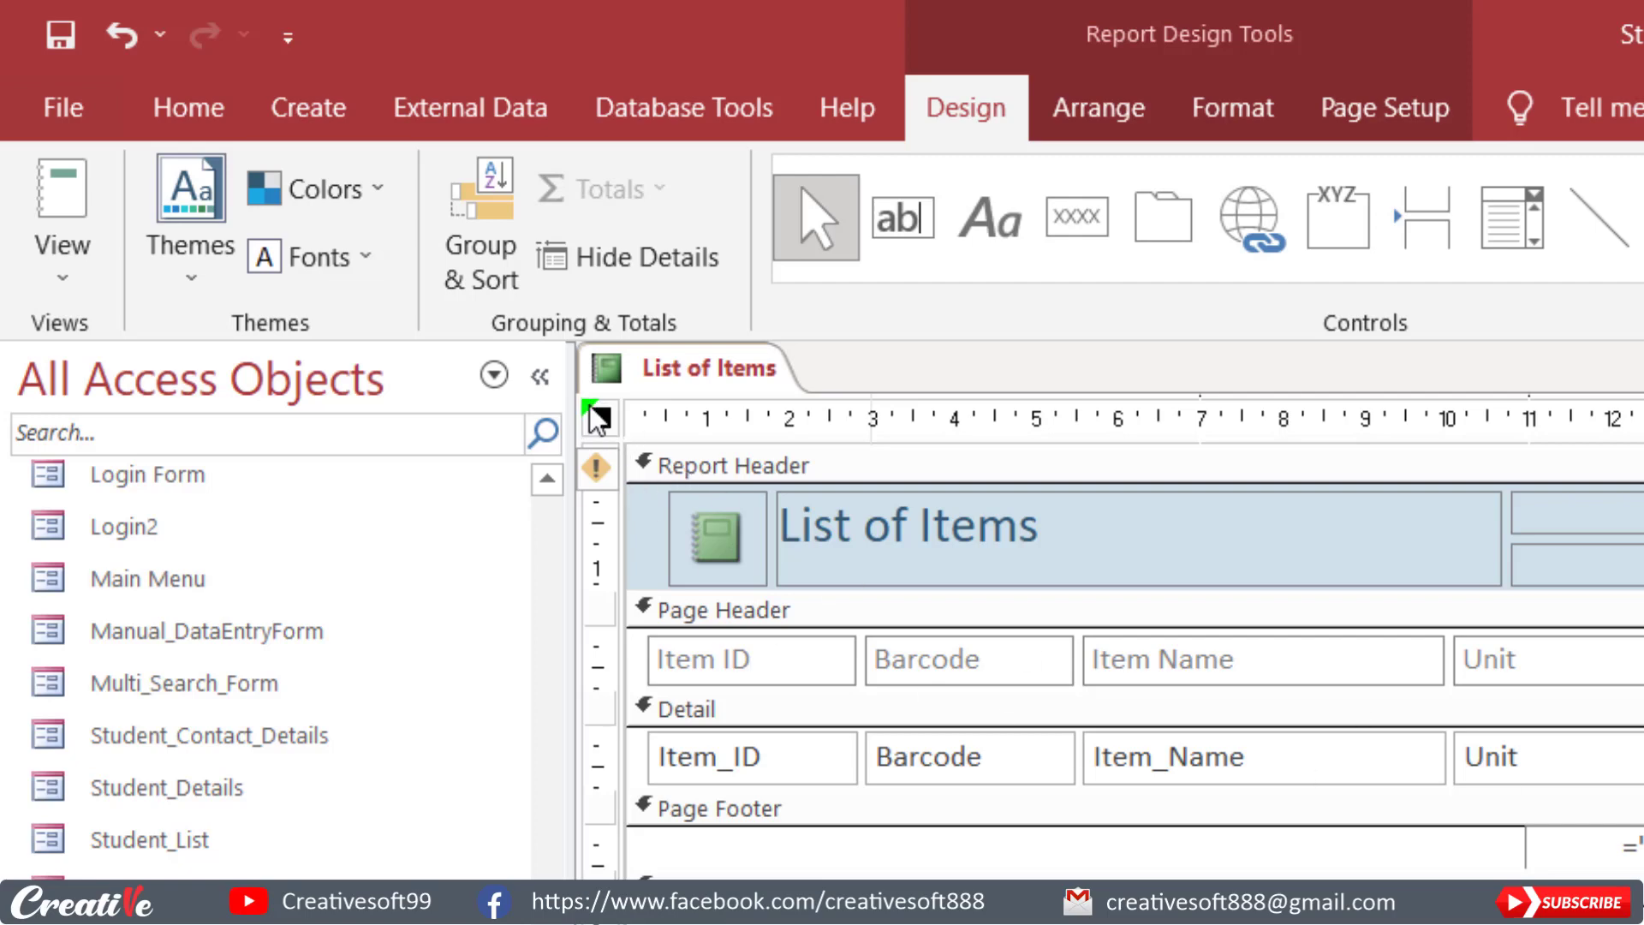
# - Review the report width error's correction options again and dismiss them without choosing one
pyautogui.moveTo(594, 463)
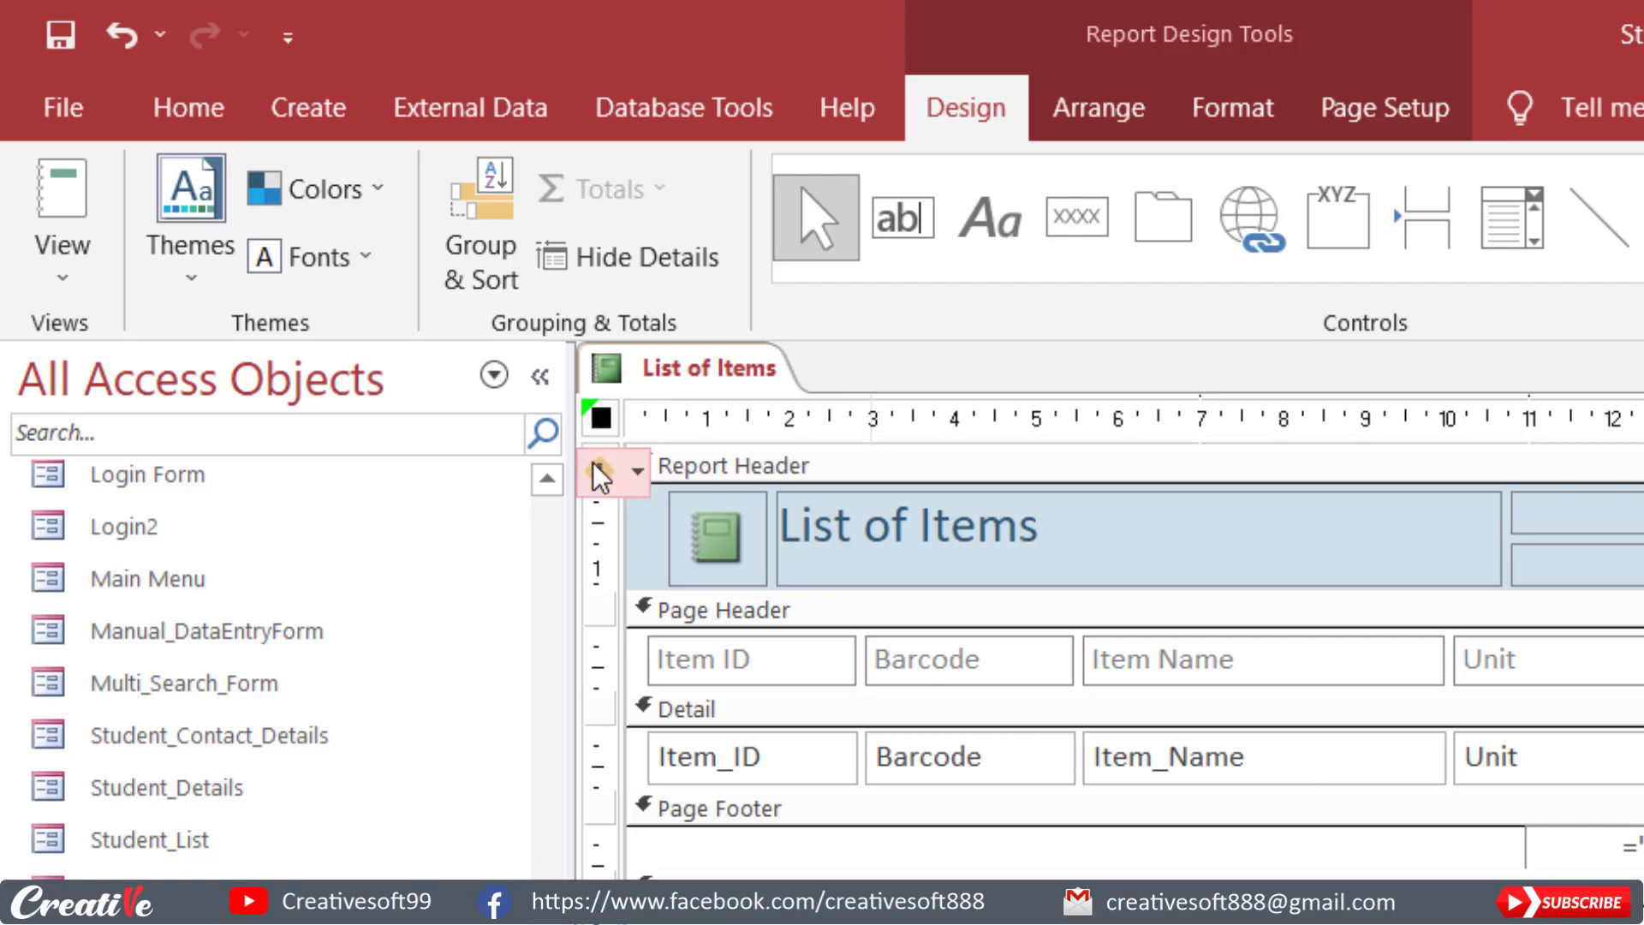
pyautogui.click(636, 472)
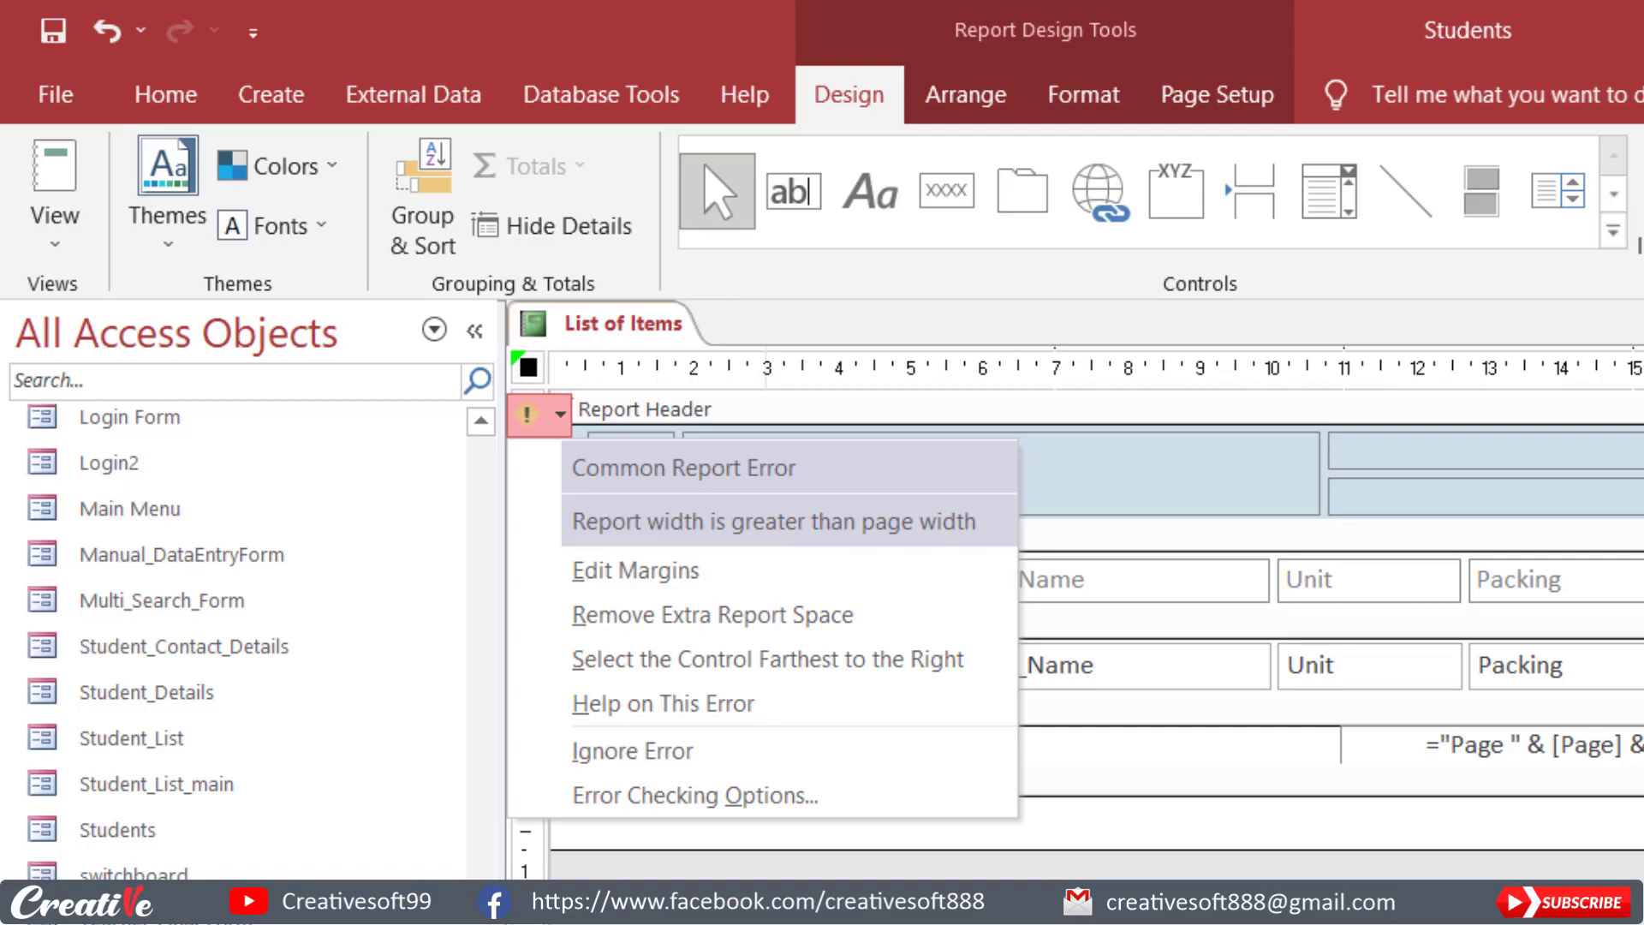
pyautogui.press('Escape')
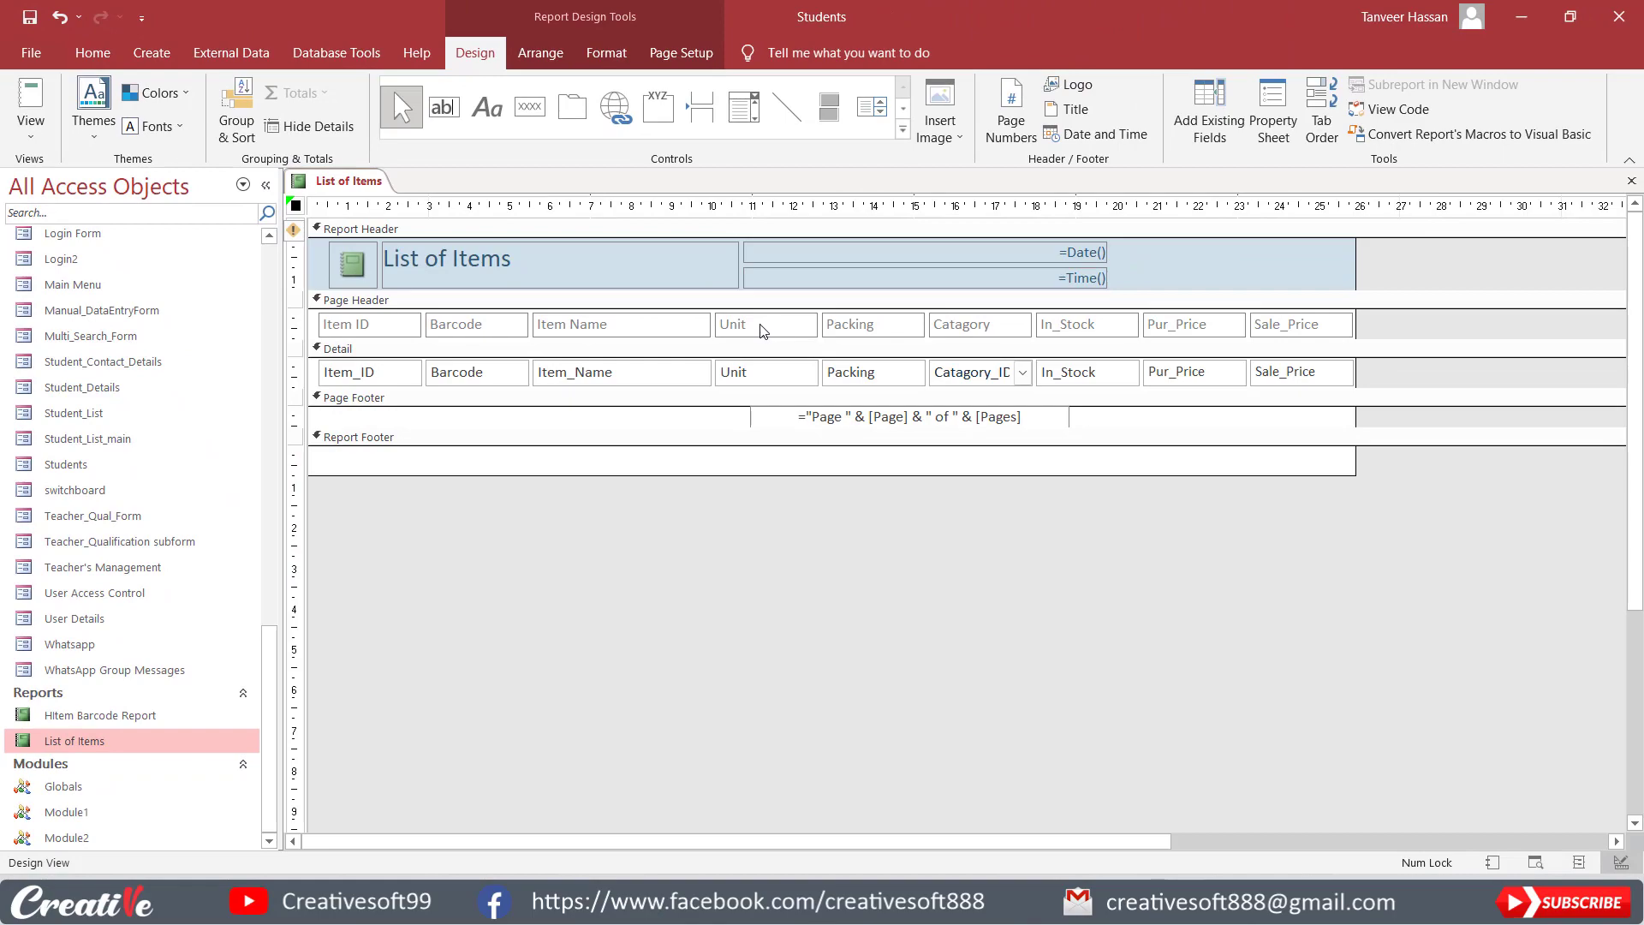
# - Select the whole table layout of column headings and fields and set its control padding to None
pyautogui.click(764, 331)
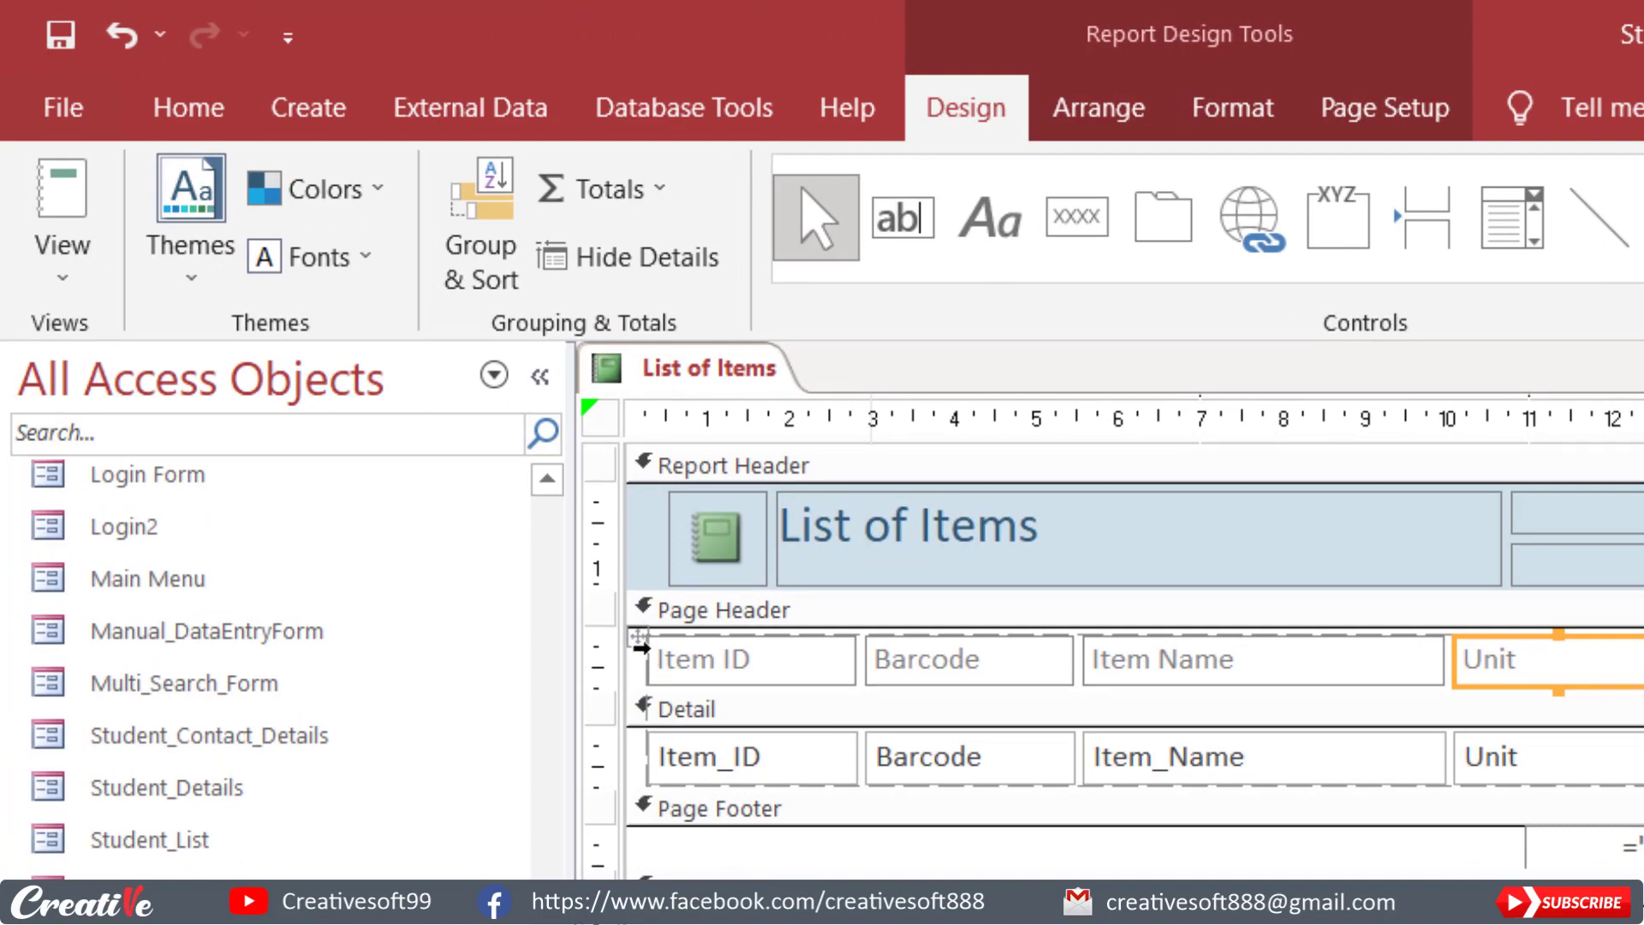
pyautogui.click(640, 639)
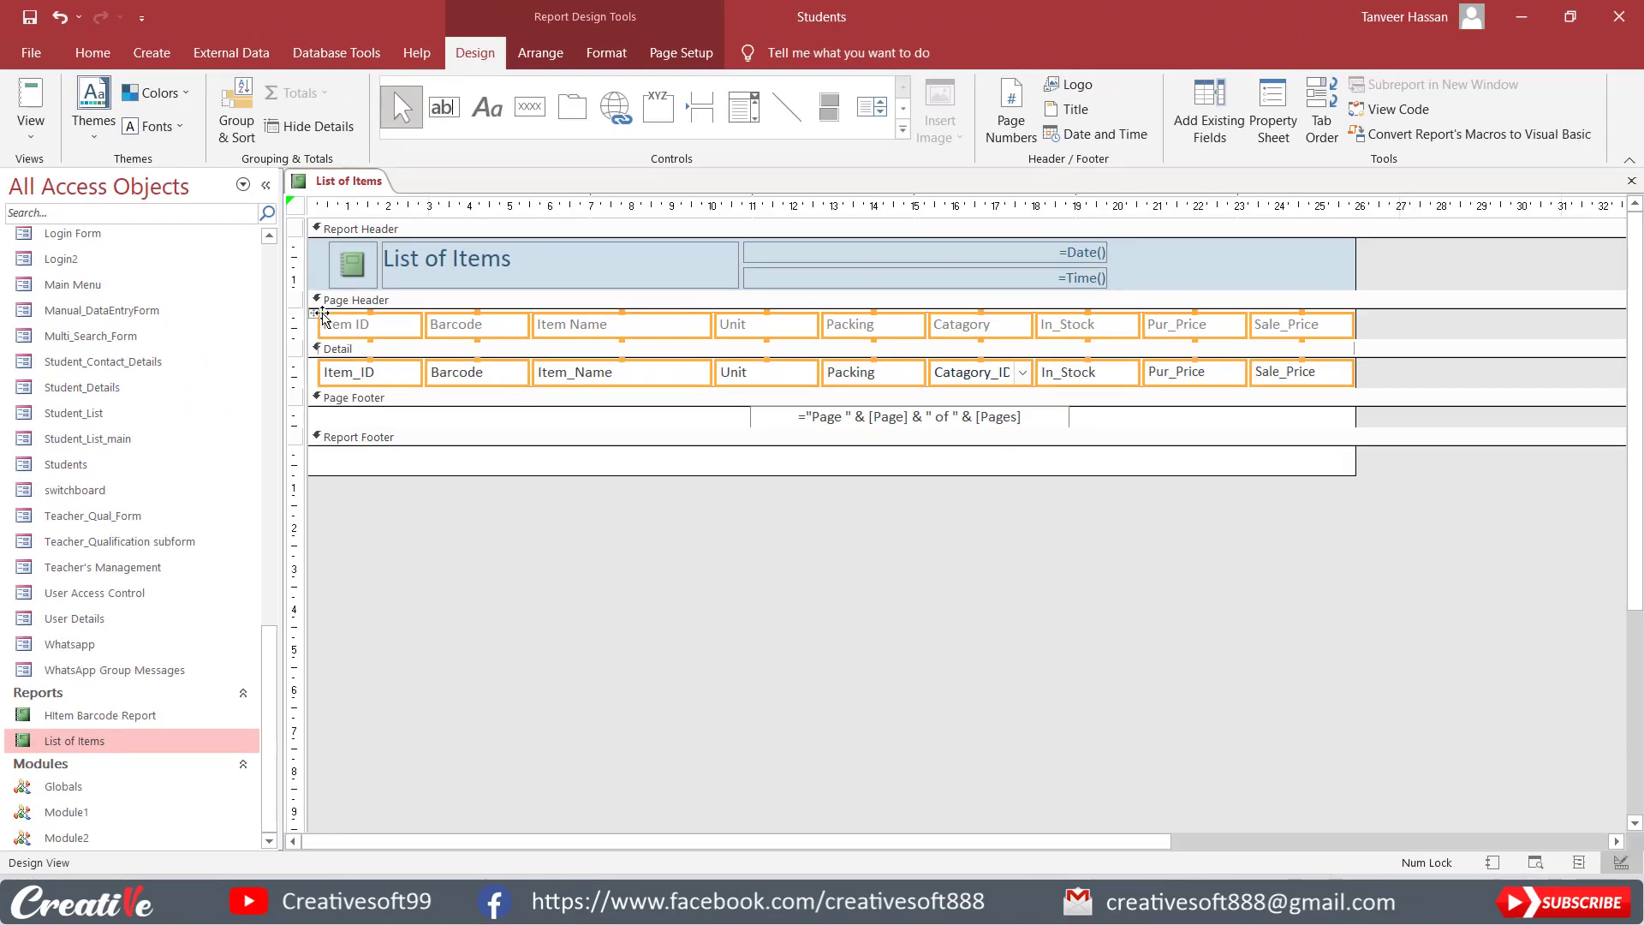
pyautogui.click(606, 52)
pyautogui.click(534, 55)
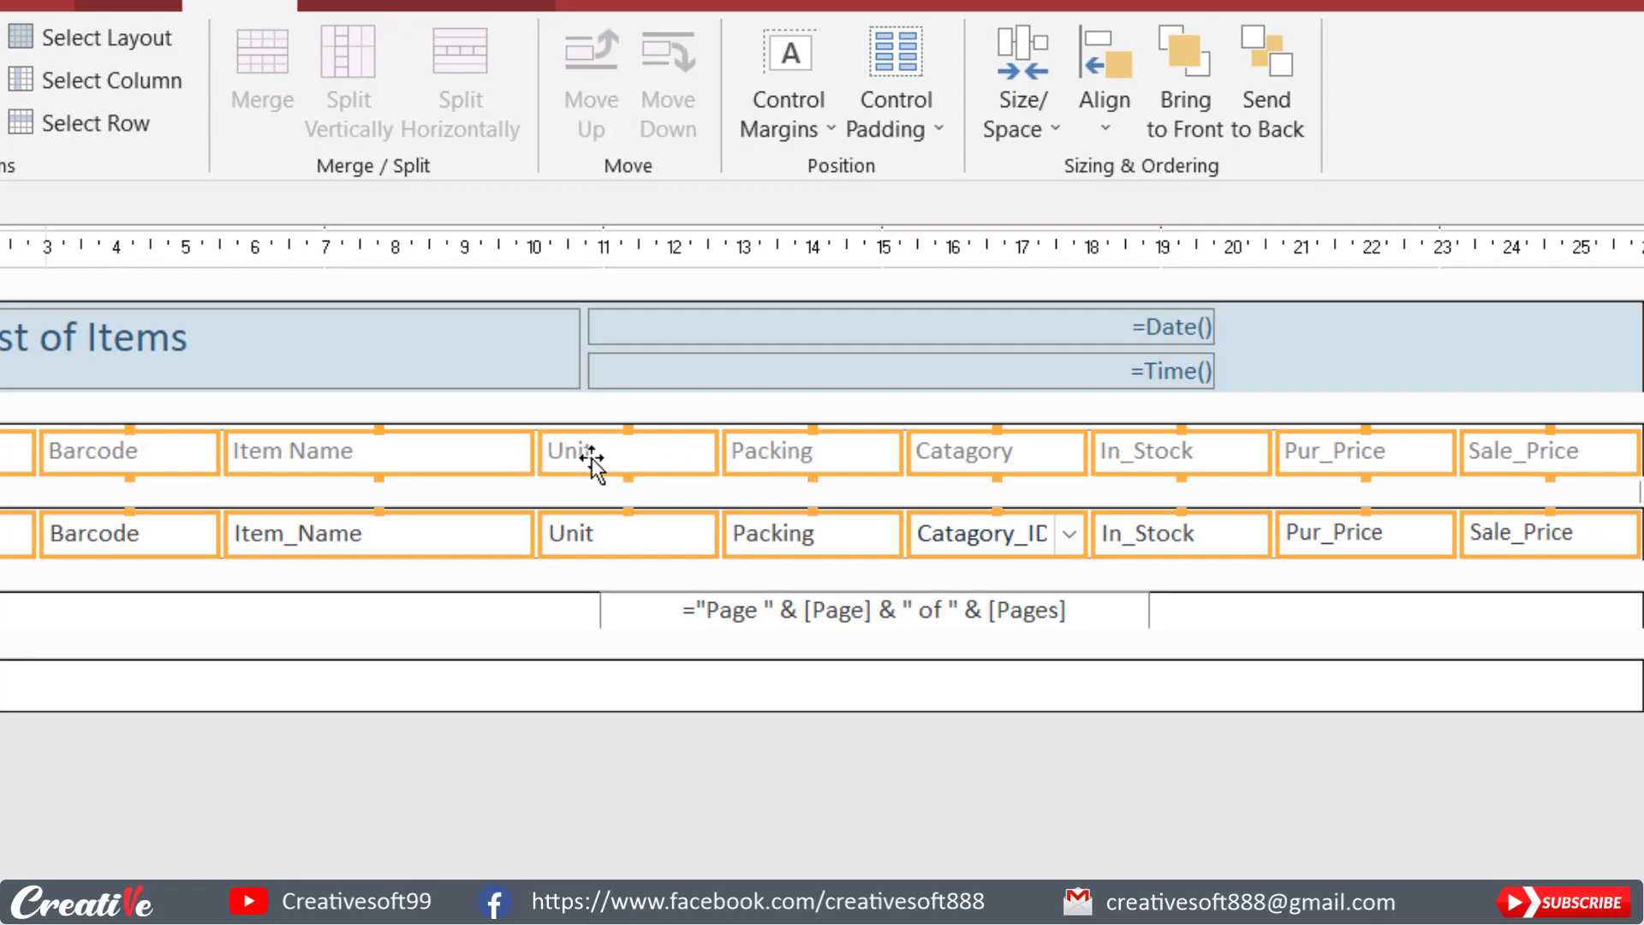
pyautogui.click(913, 108)
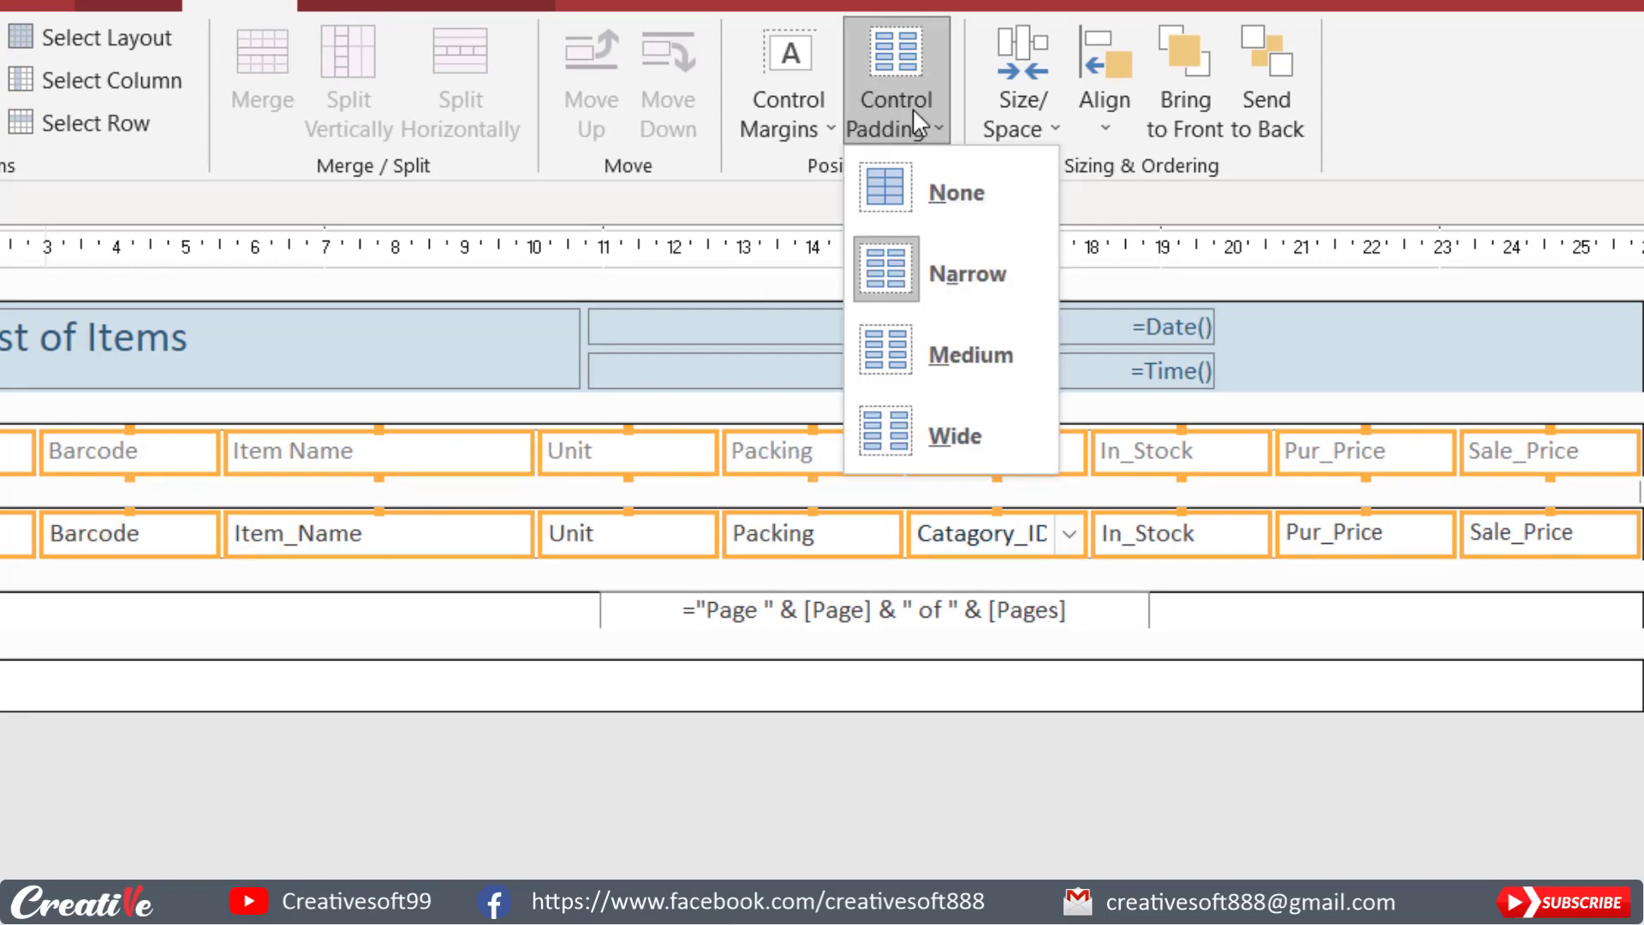
pyautogui.click(903, 195)
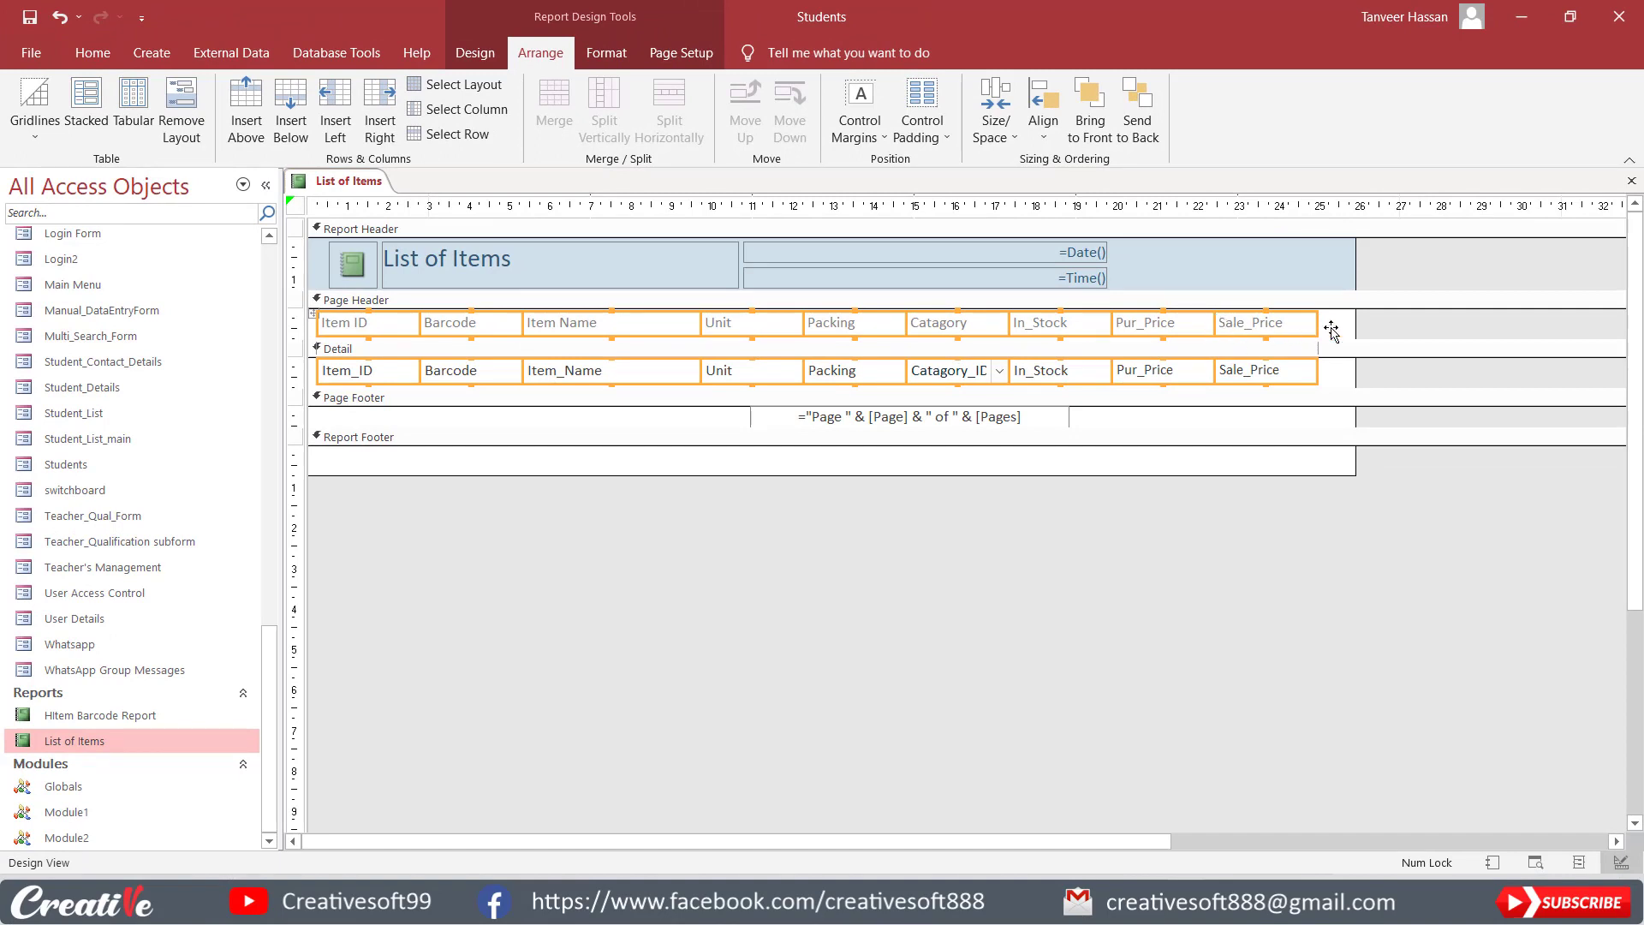
# - Shrink the Page Header and Detail sections to the height of their controls
pyautogui.moveTo(1338, 336); pyautogui.dragTo(1337, 328)
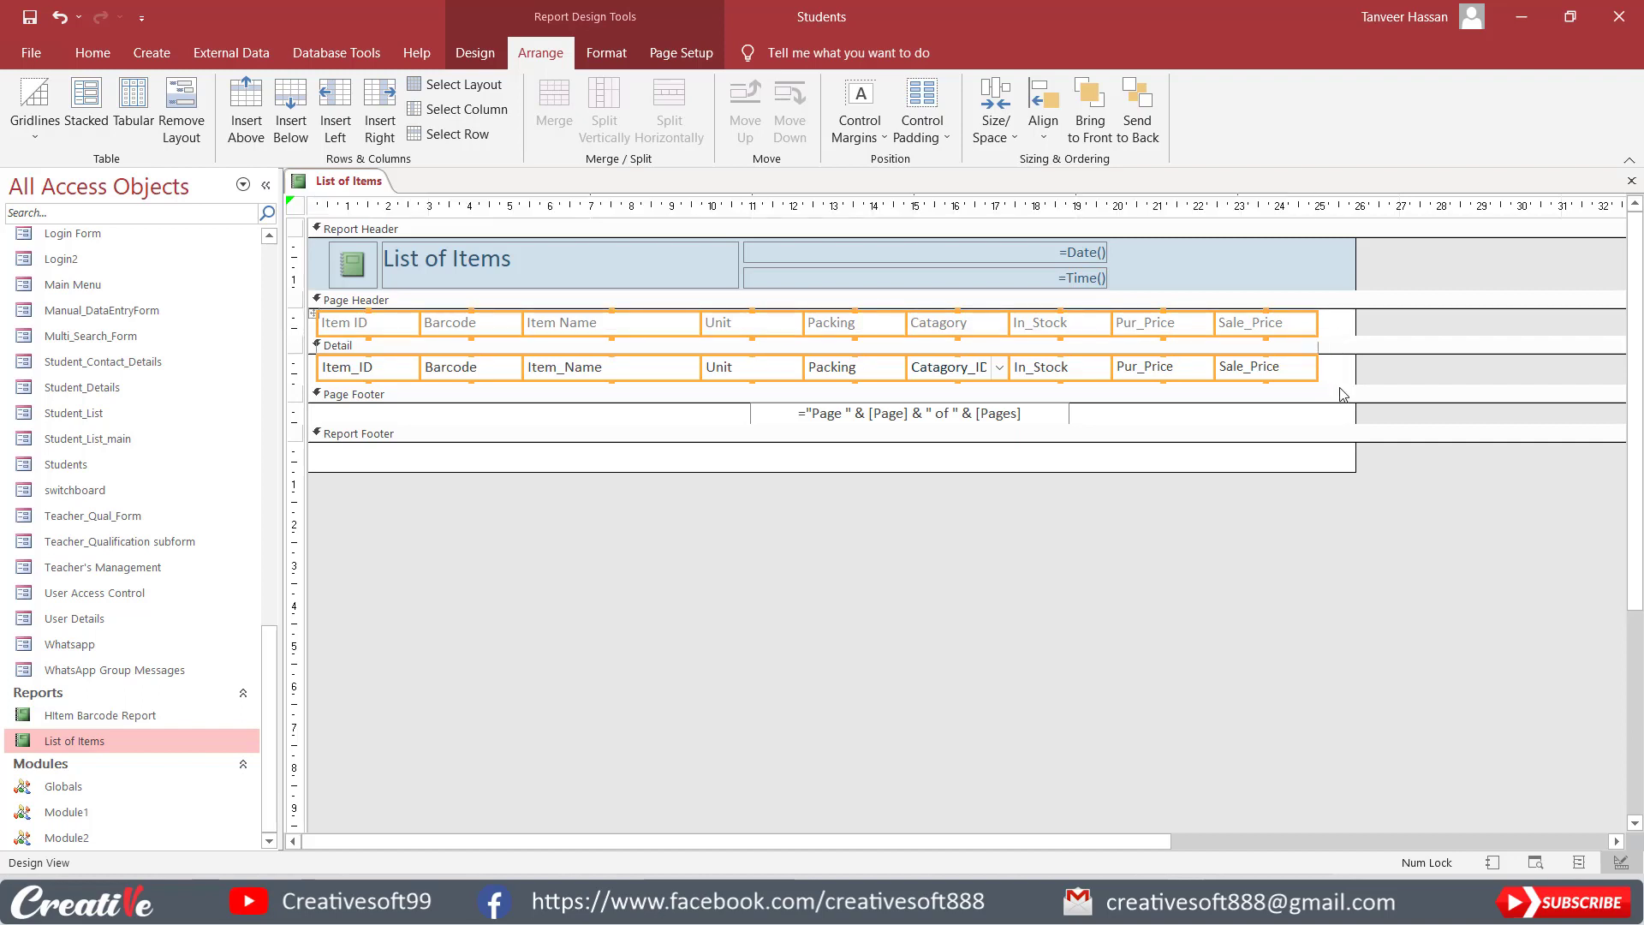
pyautogui.moveTo(1339, 384); pyautogui.dragTo(1338, 367)
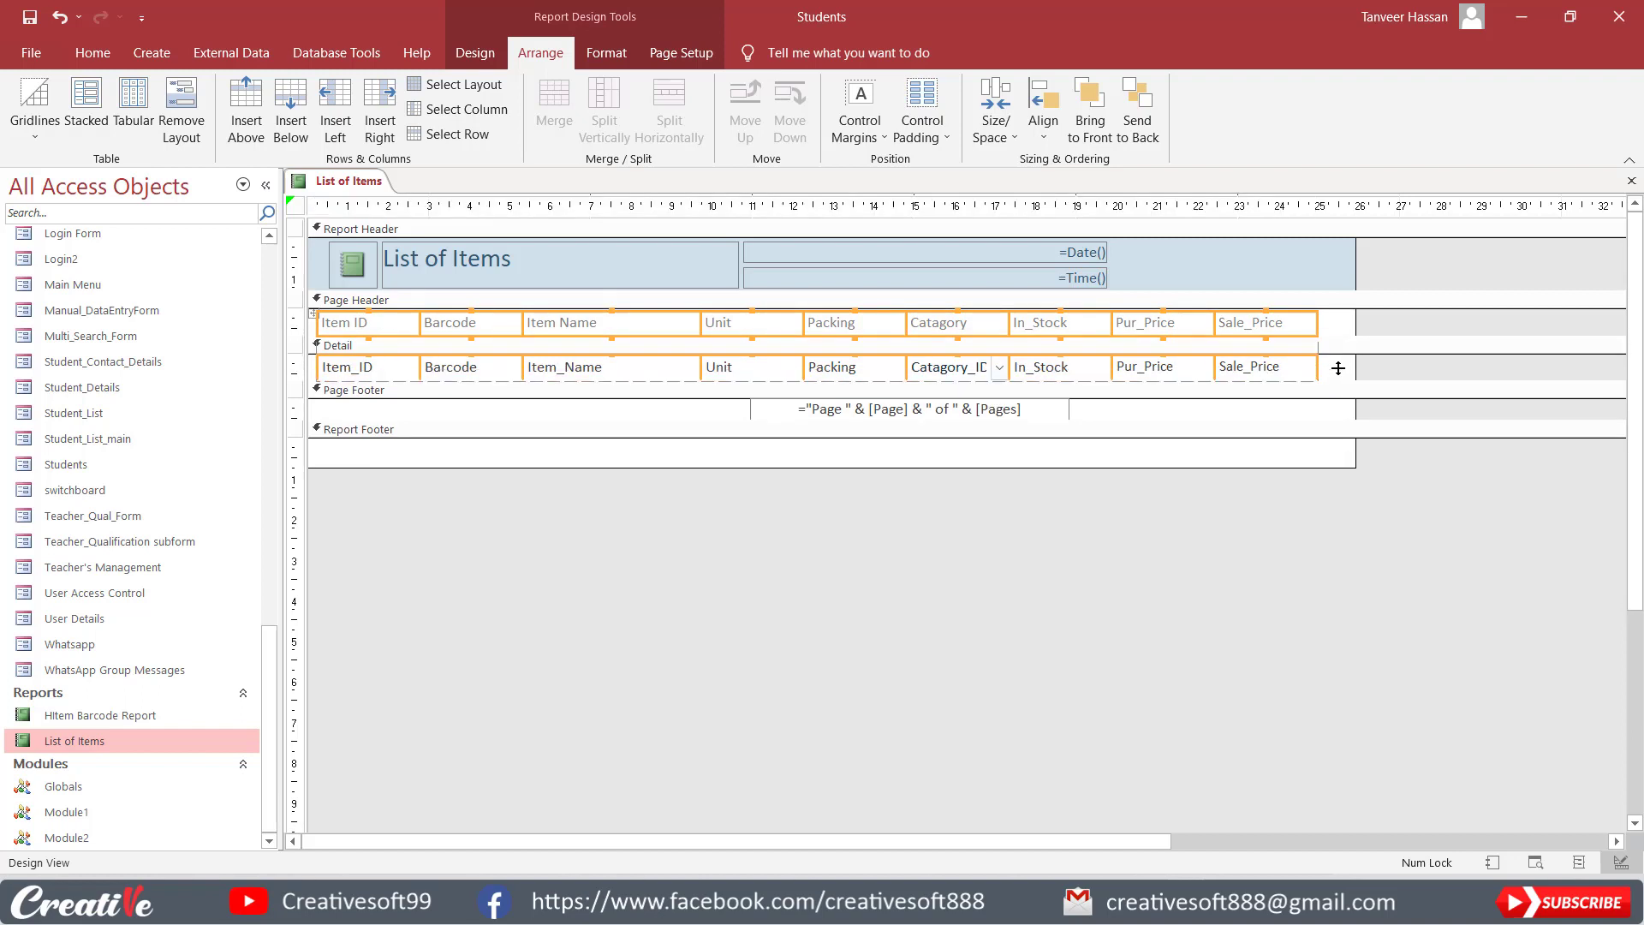
pyautogui.click(1337, 344)
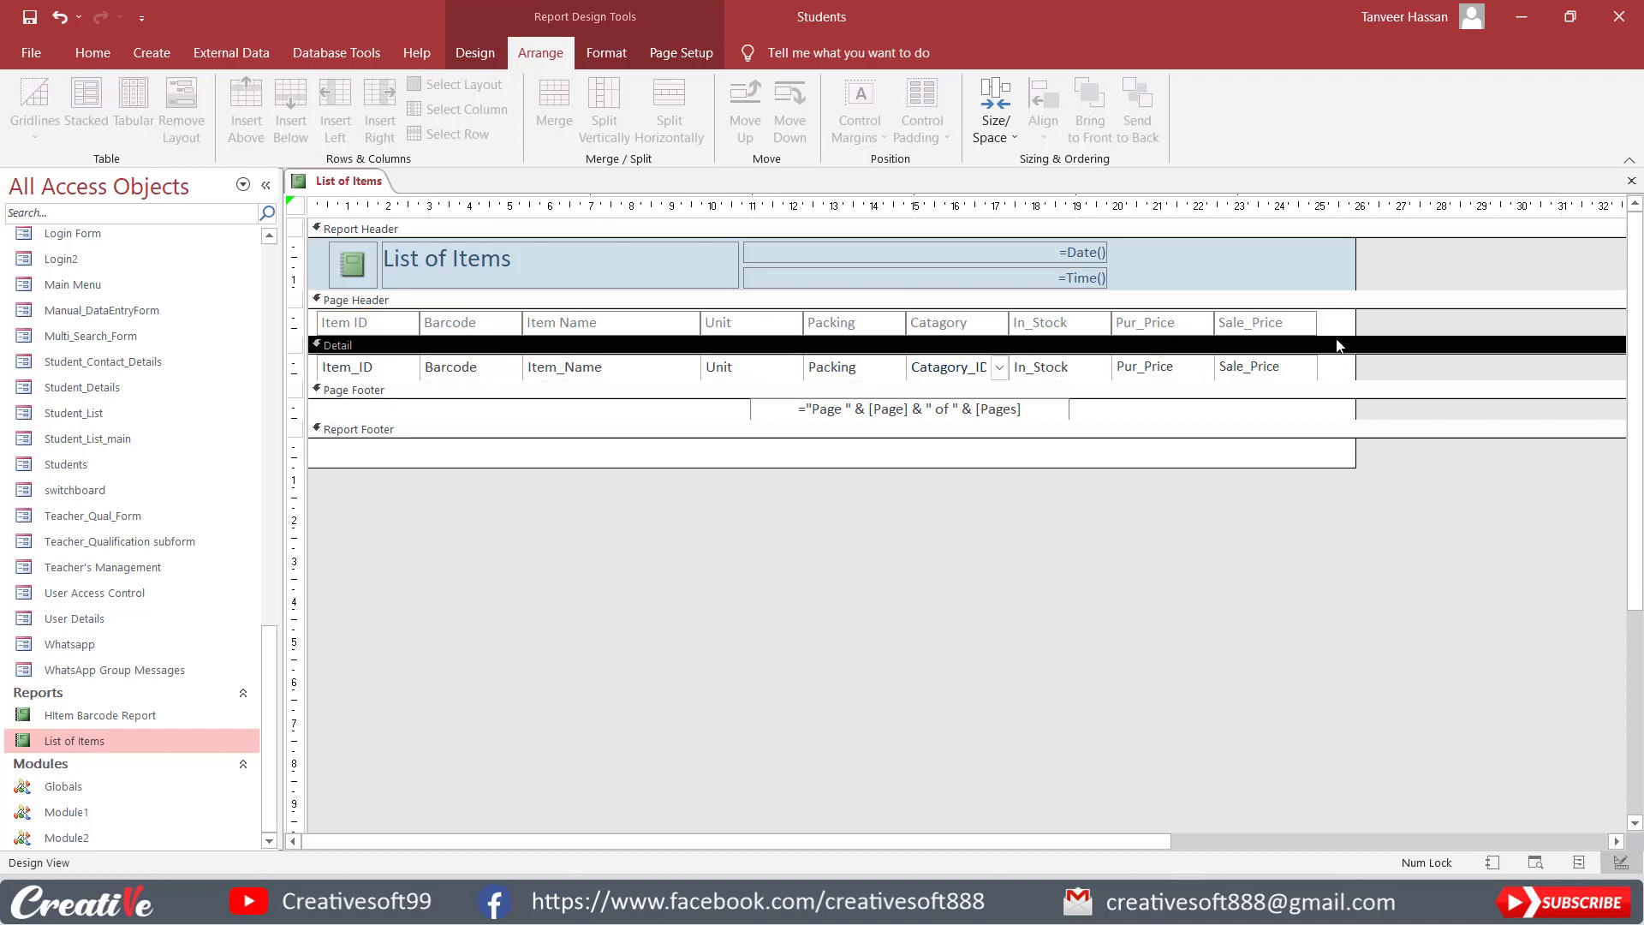
pyautogui.click(1391, 307)
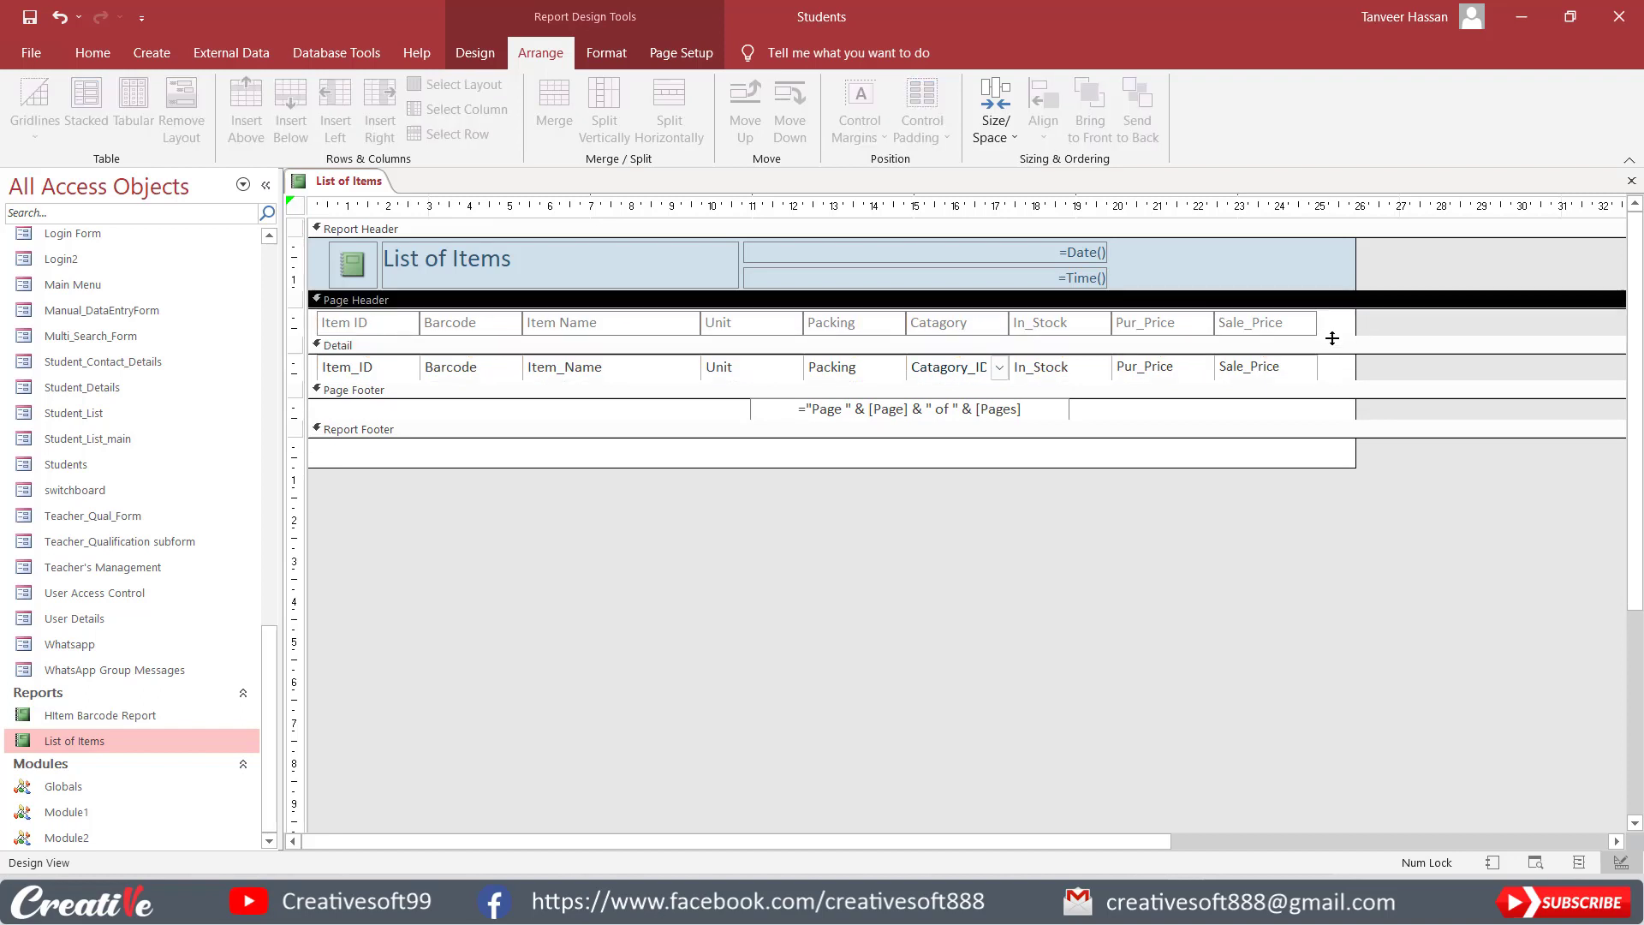
pyautogui.click(1333, 345)
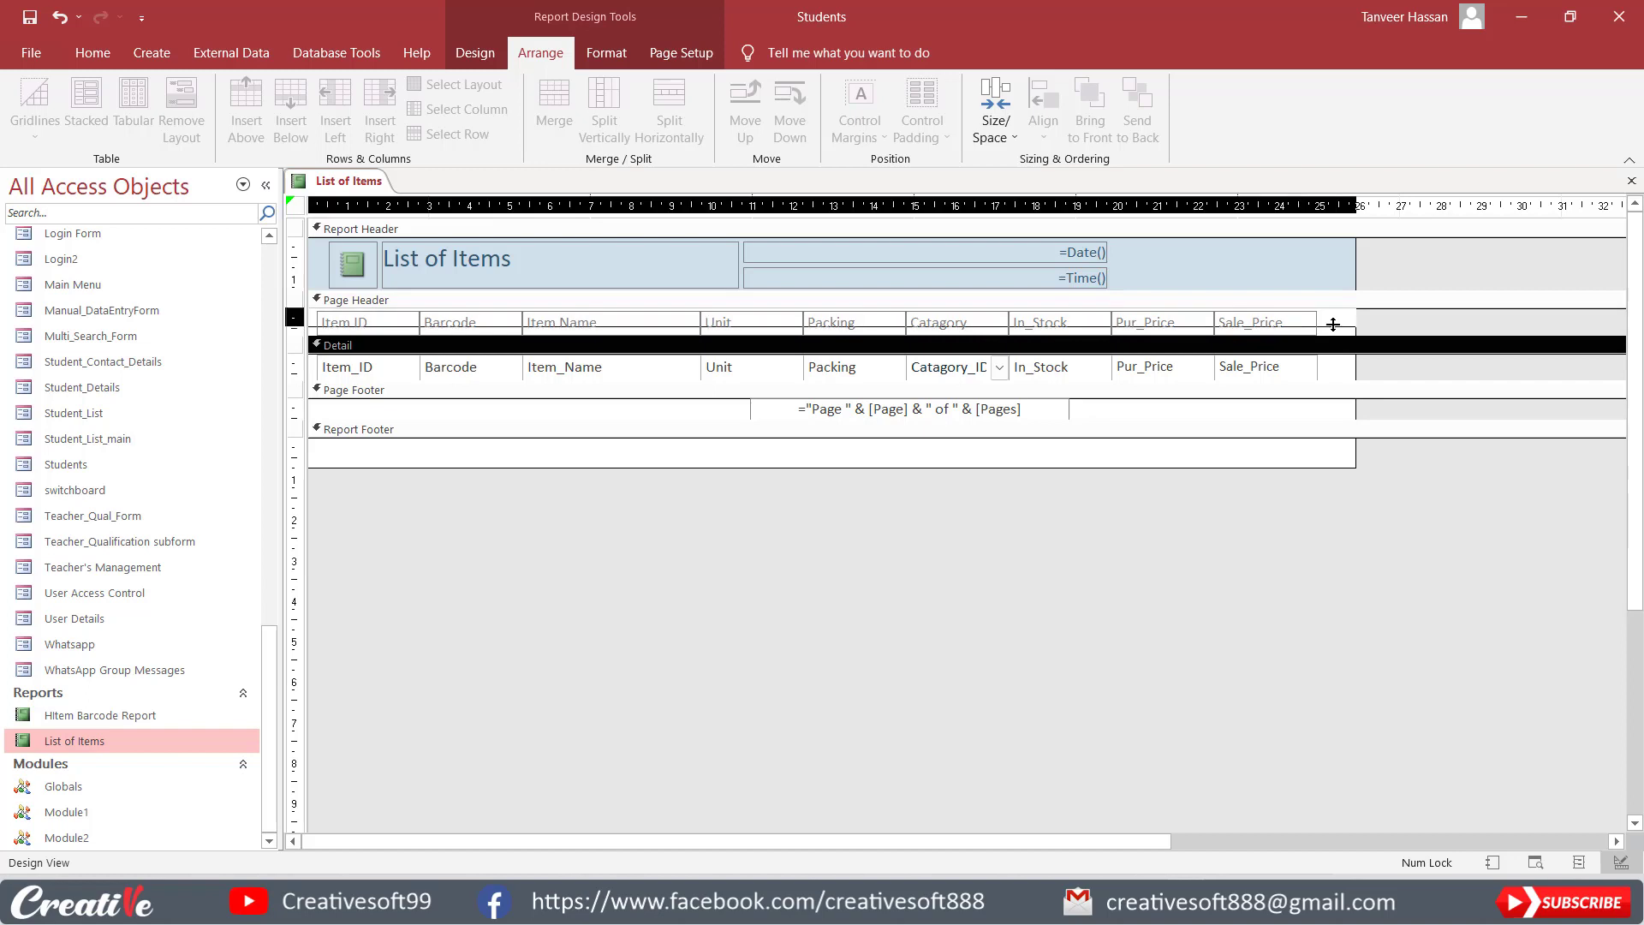
# - Check the spacing between the report's cells in Print Preview, and return to Design View
pyautogui.click(474, 52)
pyautogui.click(31, 128)
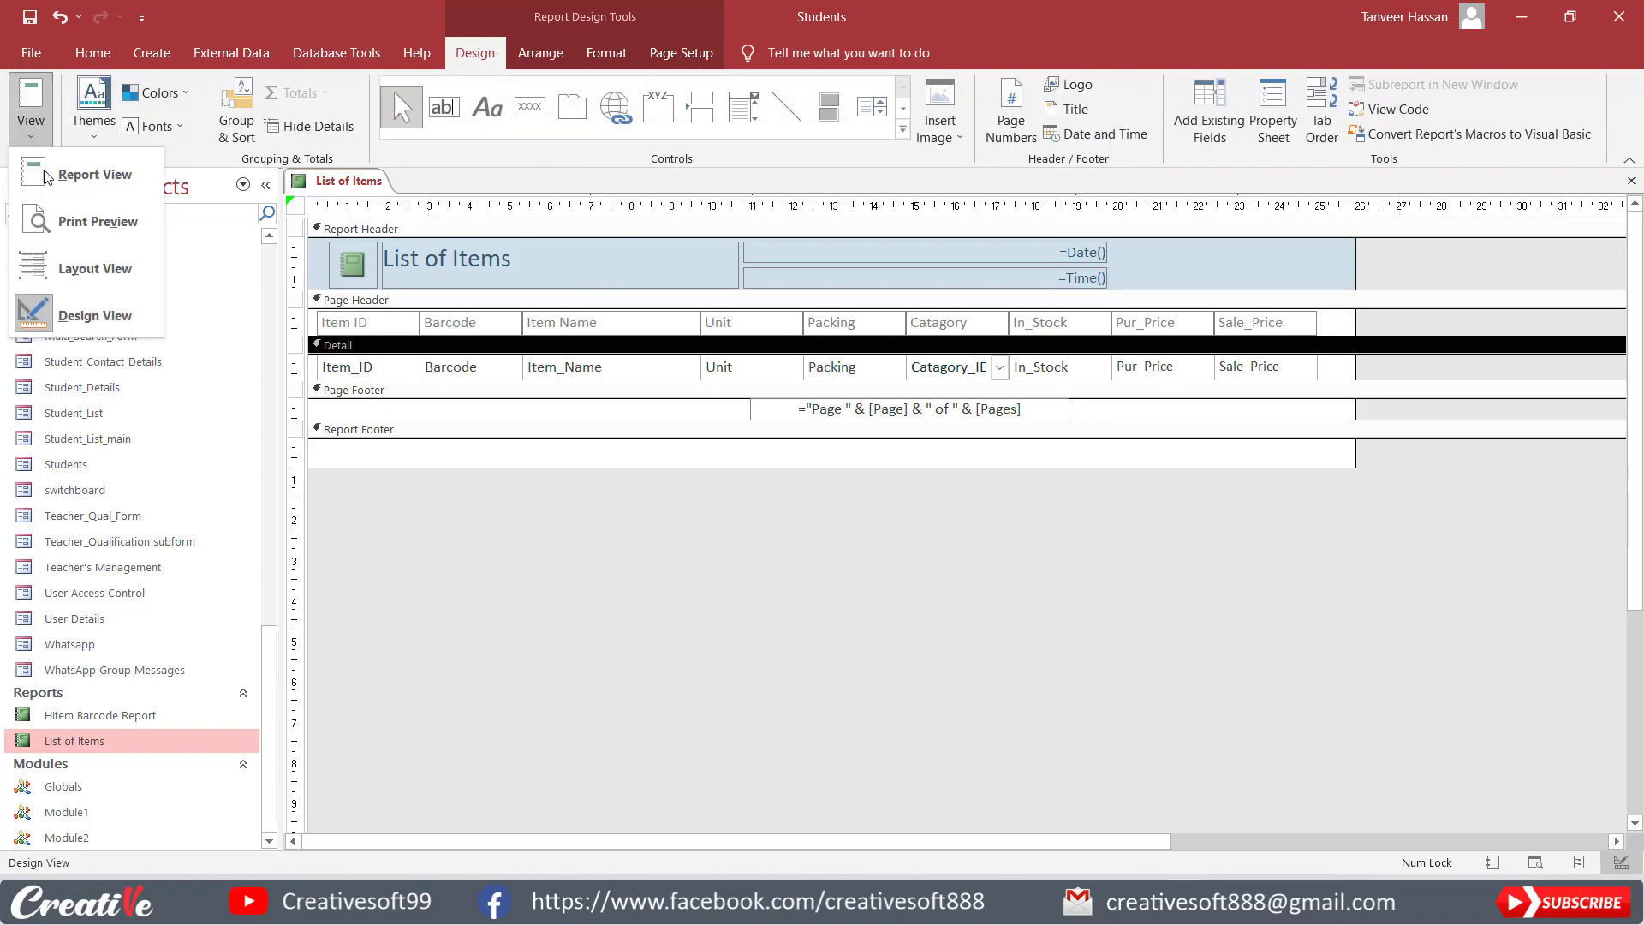
pyautogui.click(90, 221)
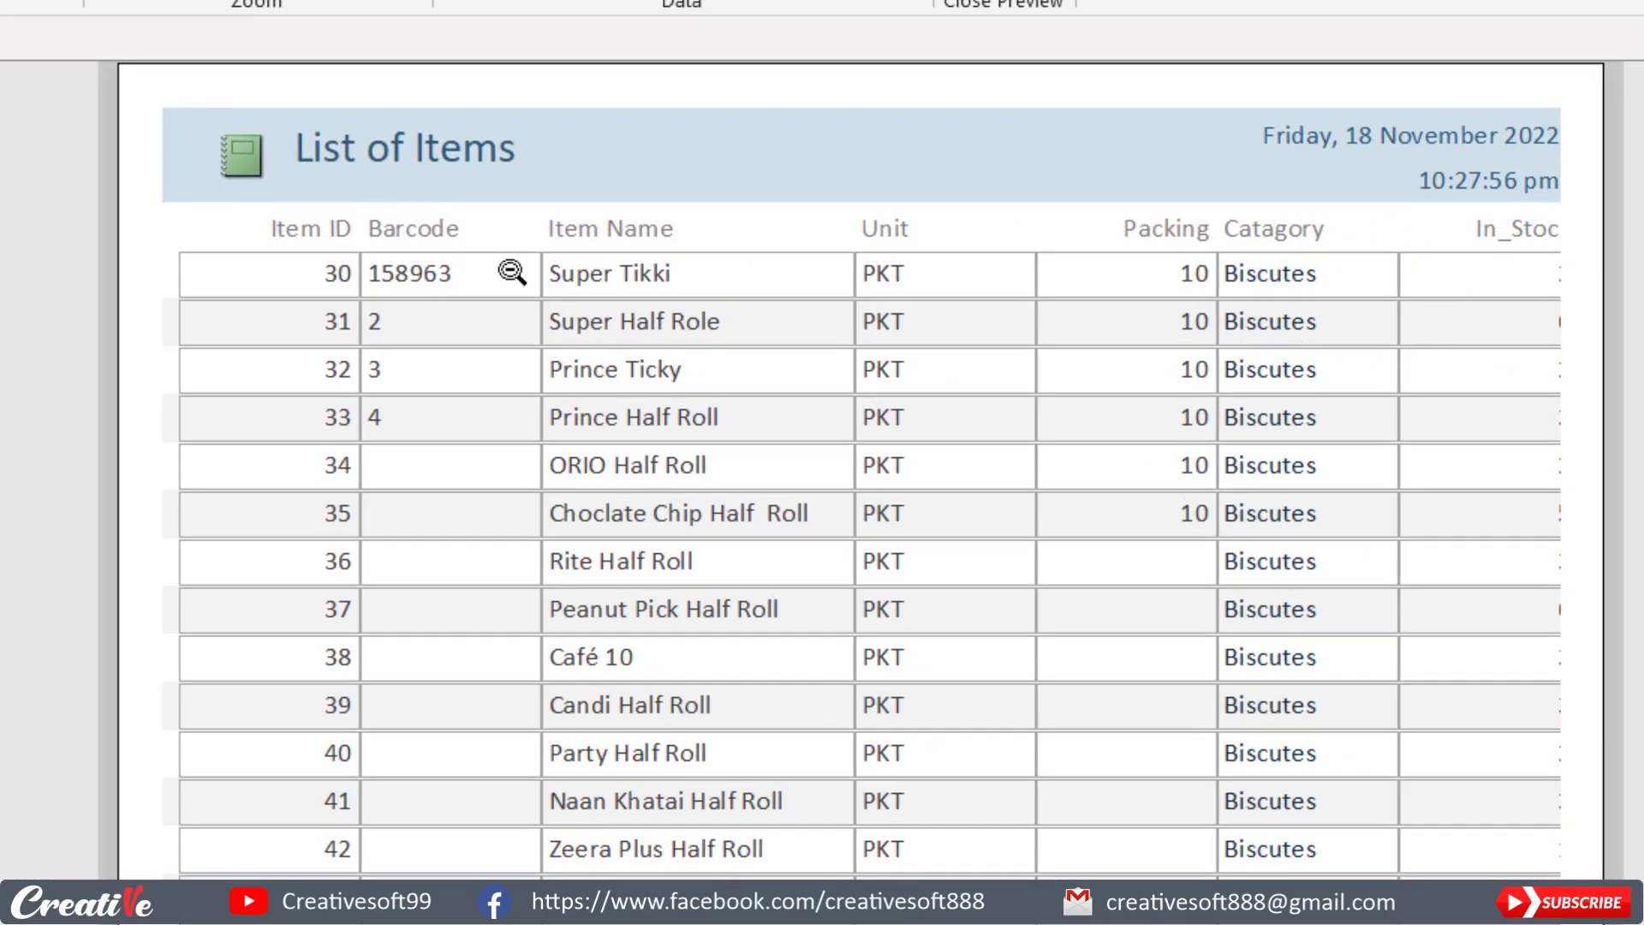
pyautogui.click(437, 297)
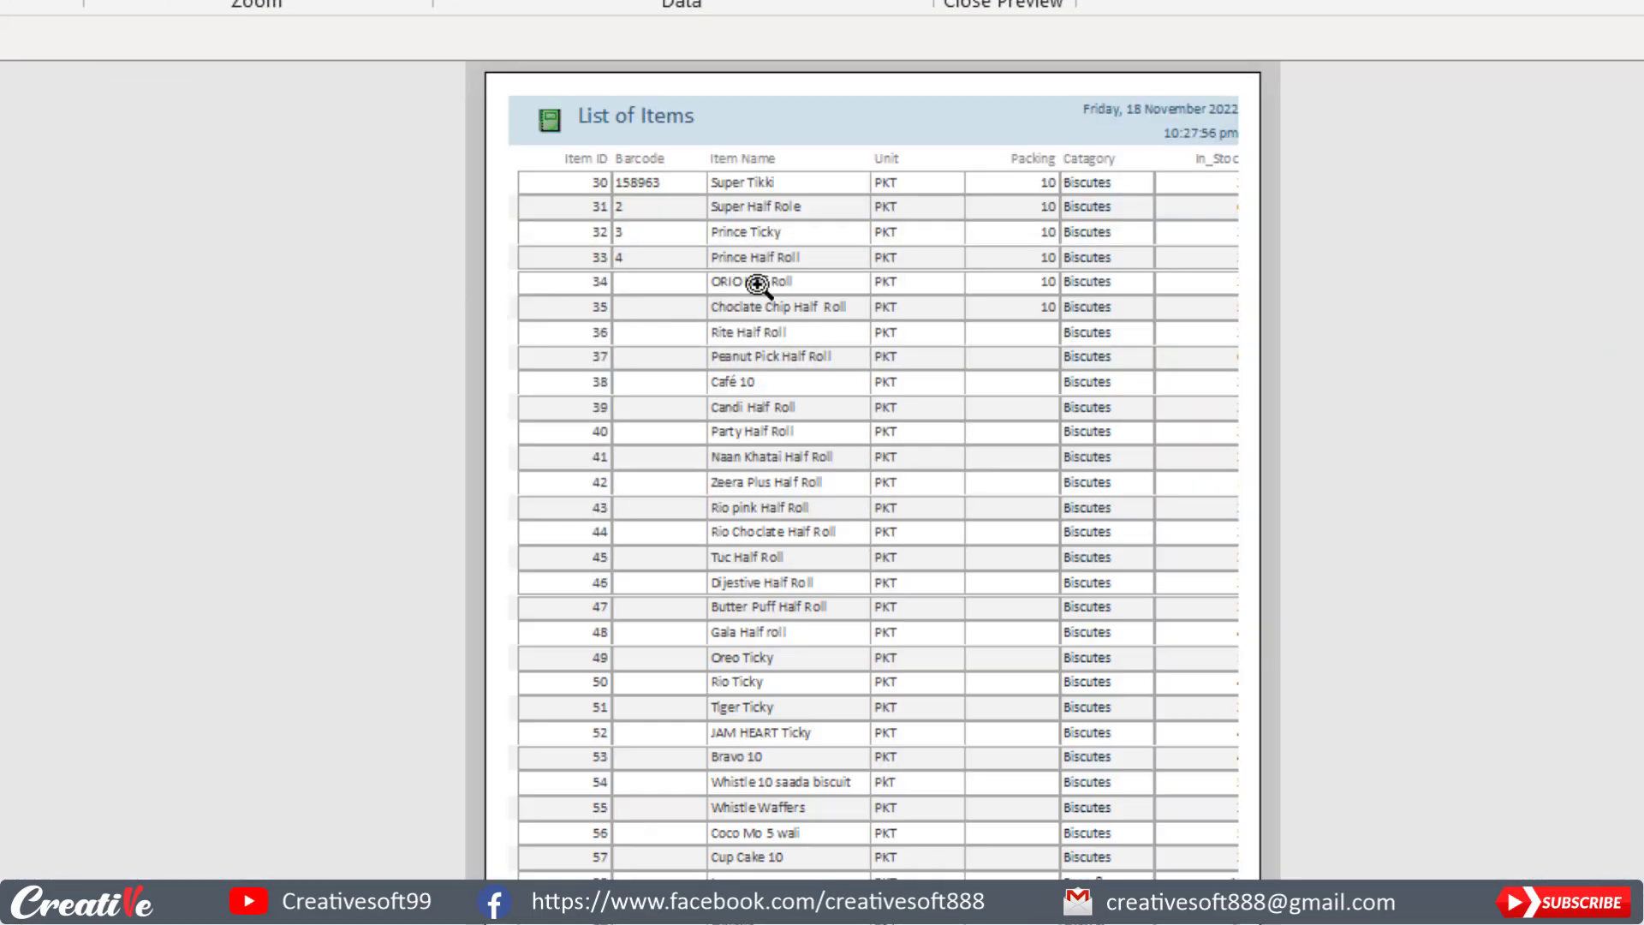
pyautogui.click(758, 285)
pyautogui.scroll(3, 777, 301)
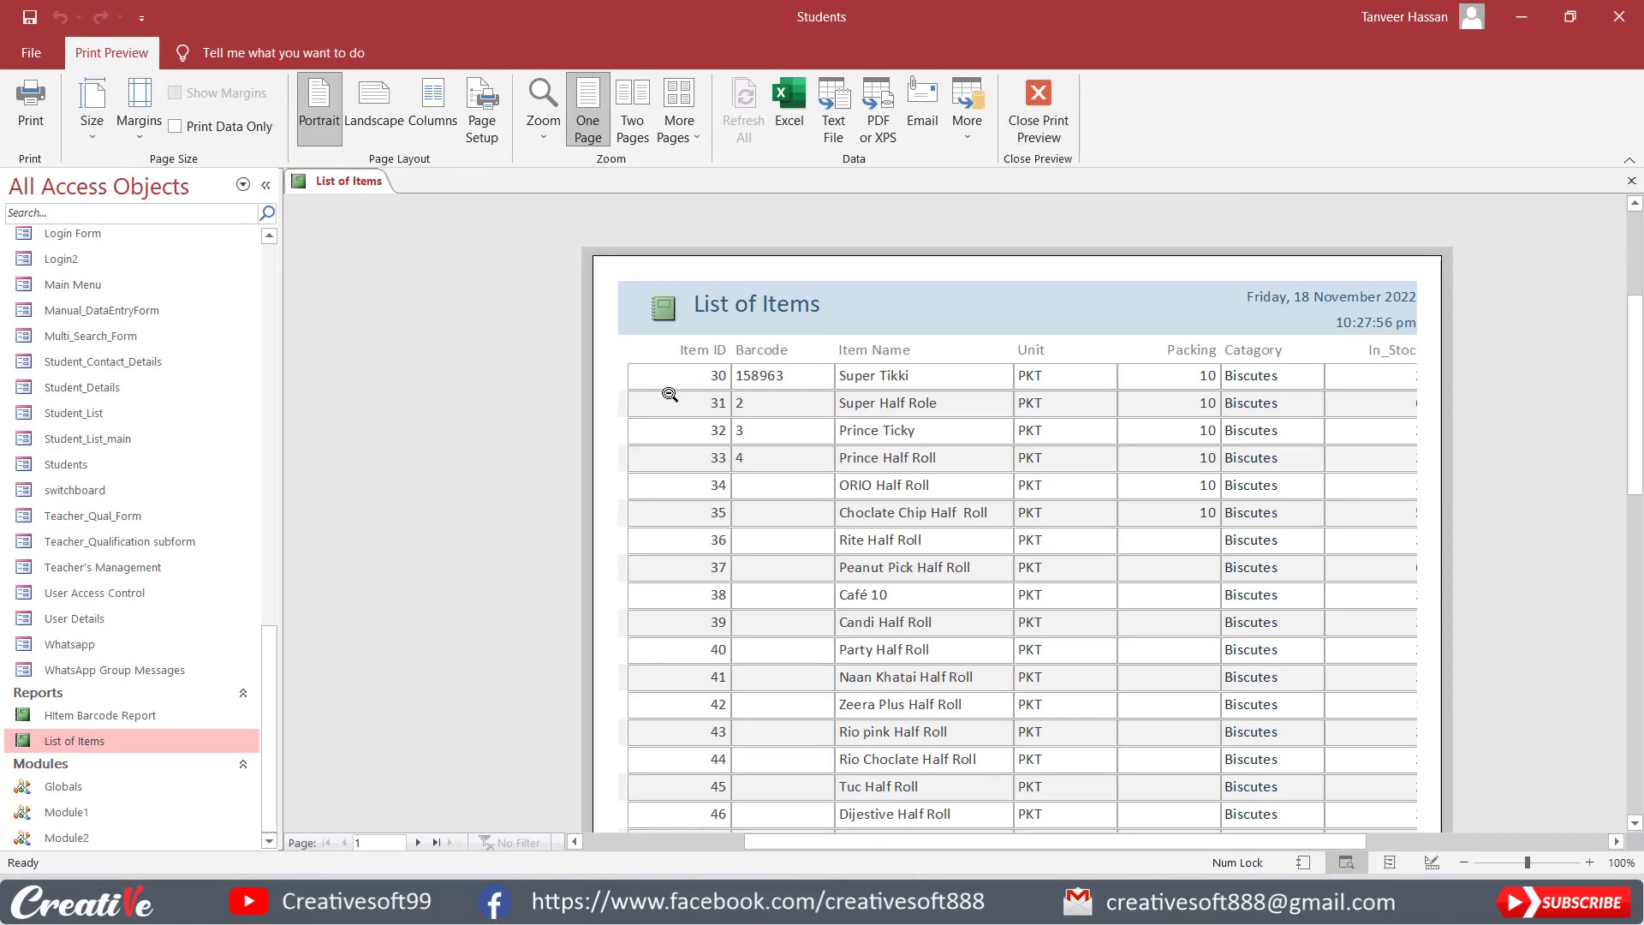
pyautogui.click(1043, 99)
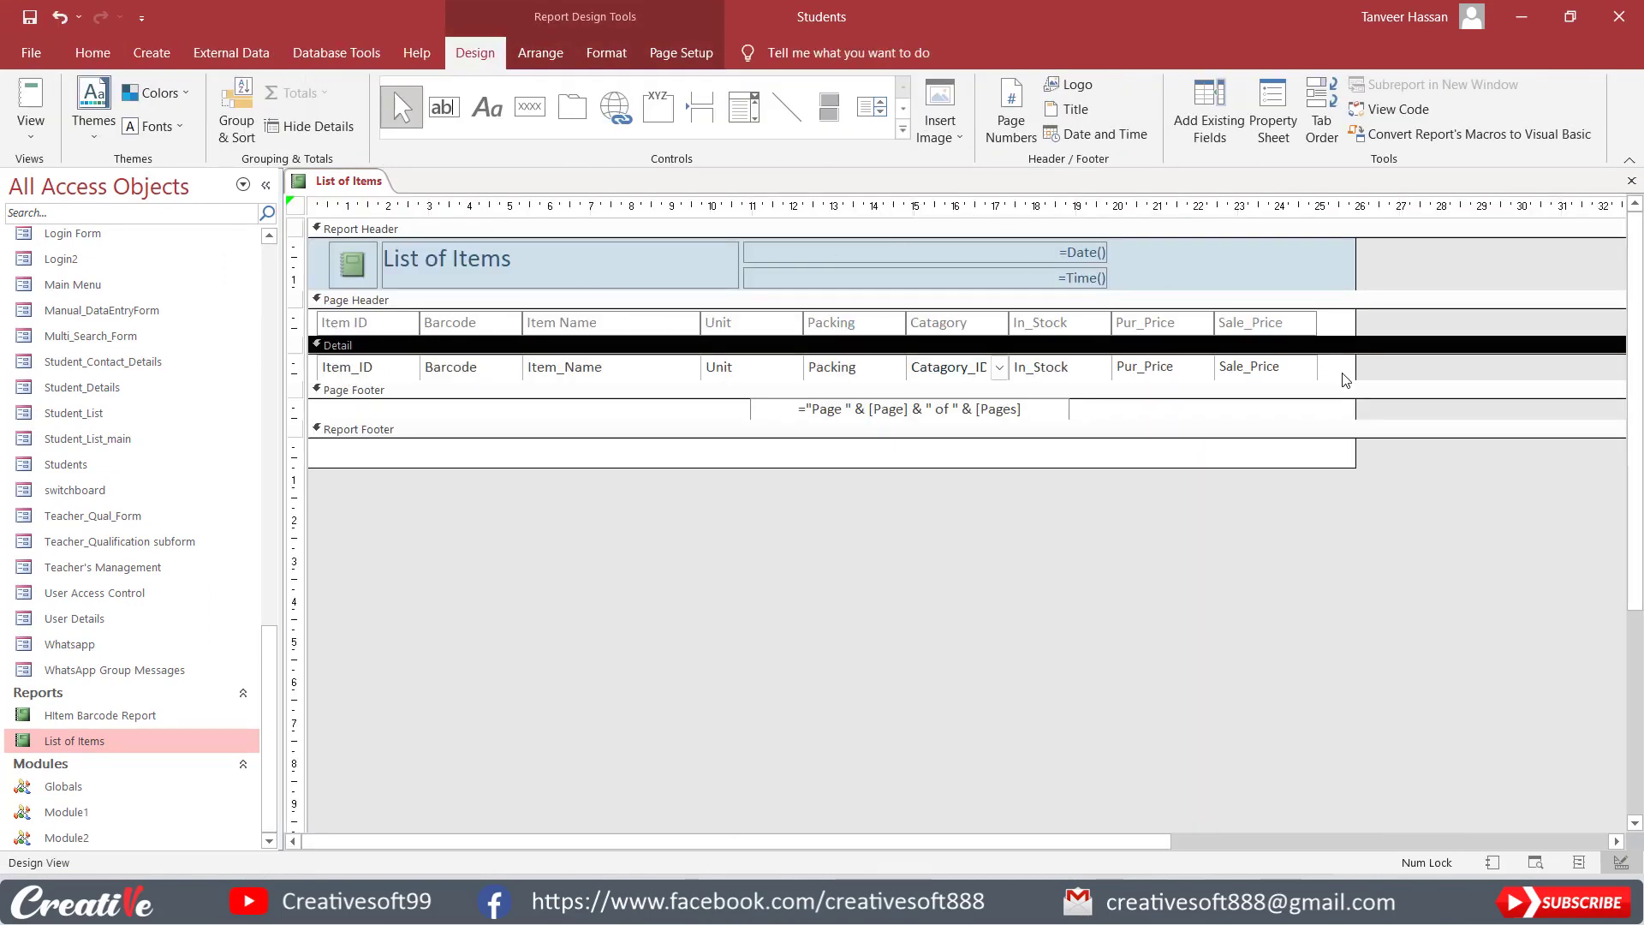
# - Set the shape fill and shape outline of all column headings and detail fields to Transparent
pyautogui.moveTo(1343, 379); pyautogui.dragTo(346, 324)
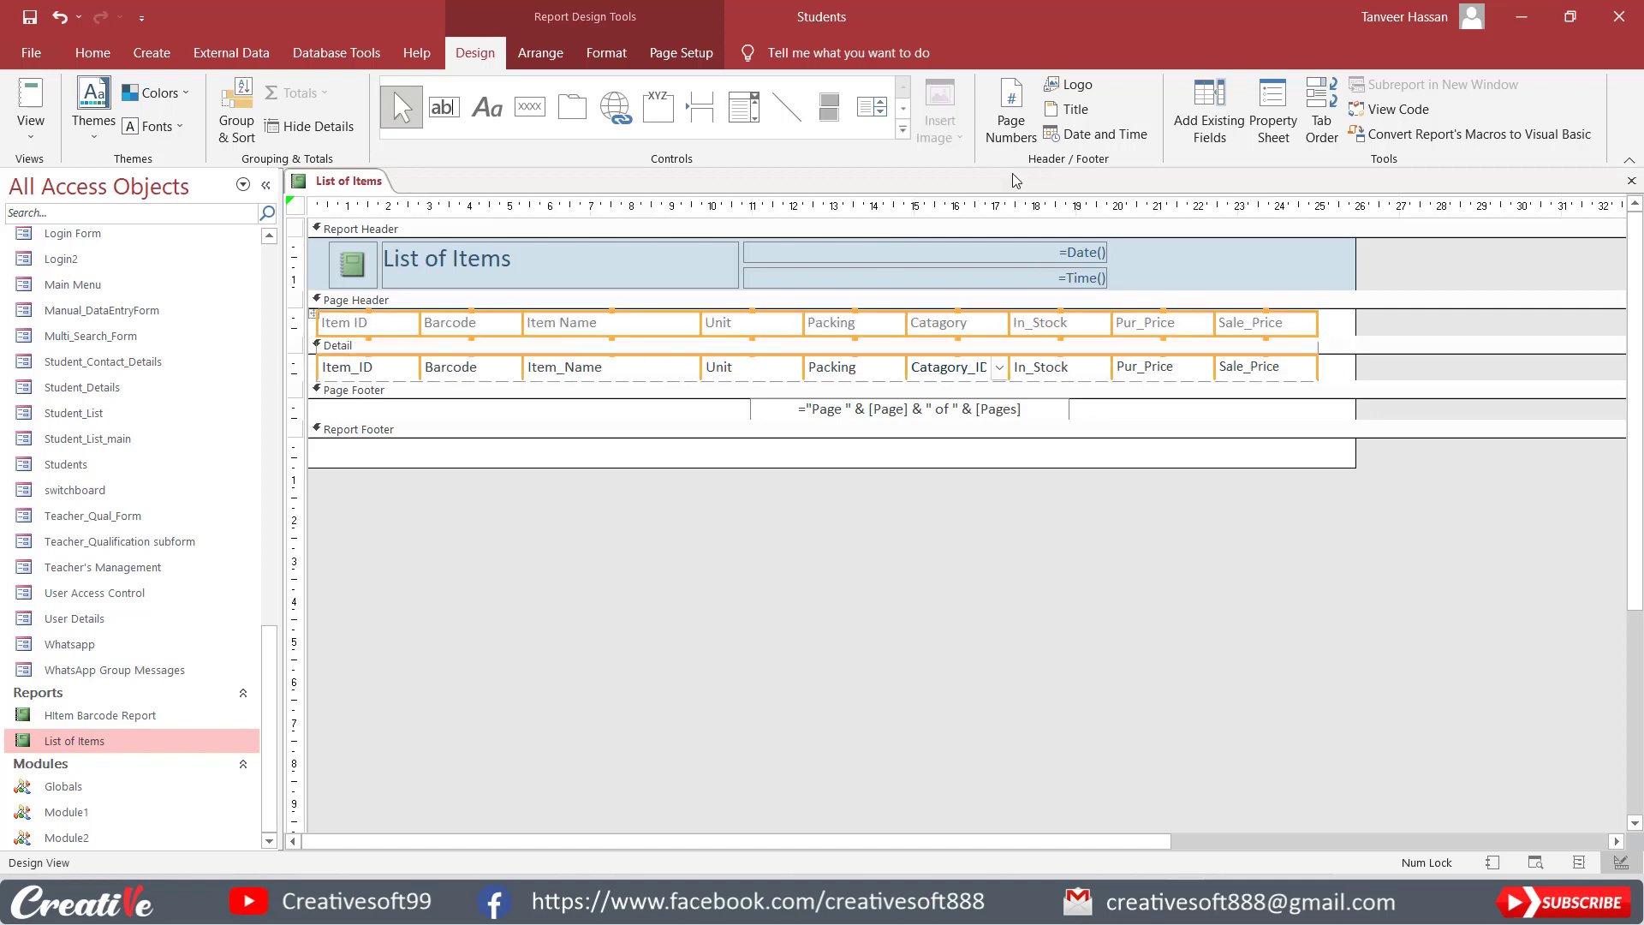
pyautogui.click(599, 53)
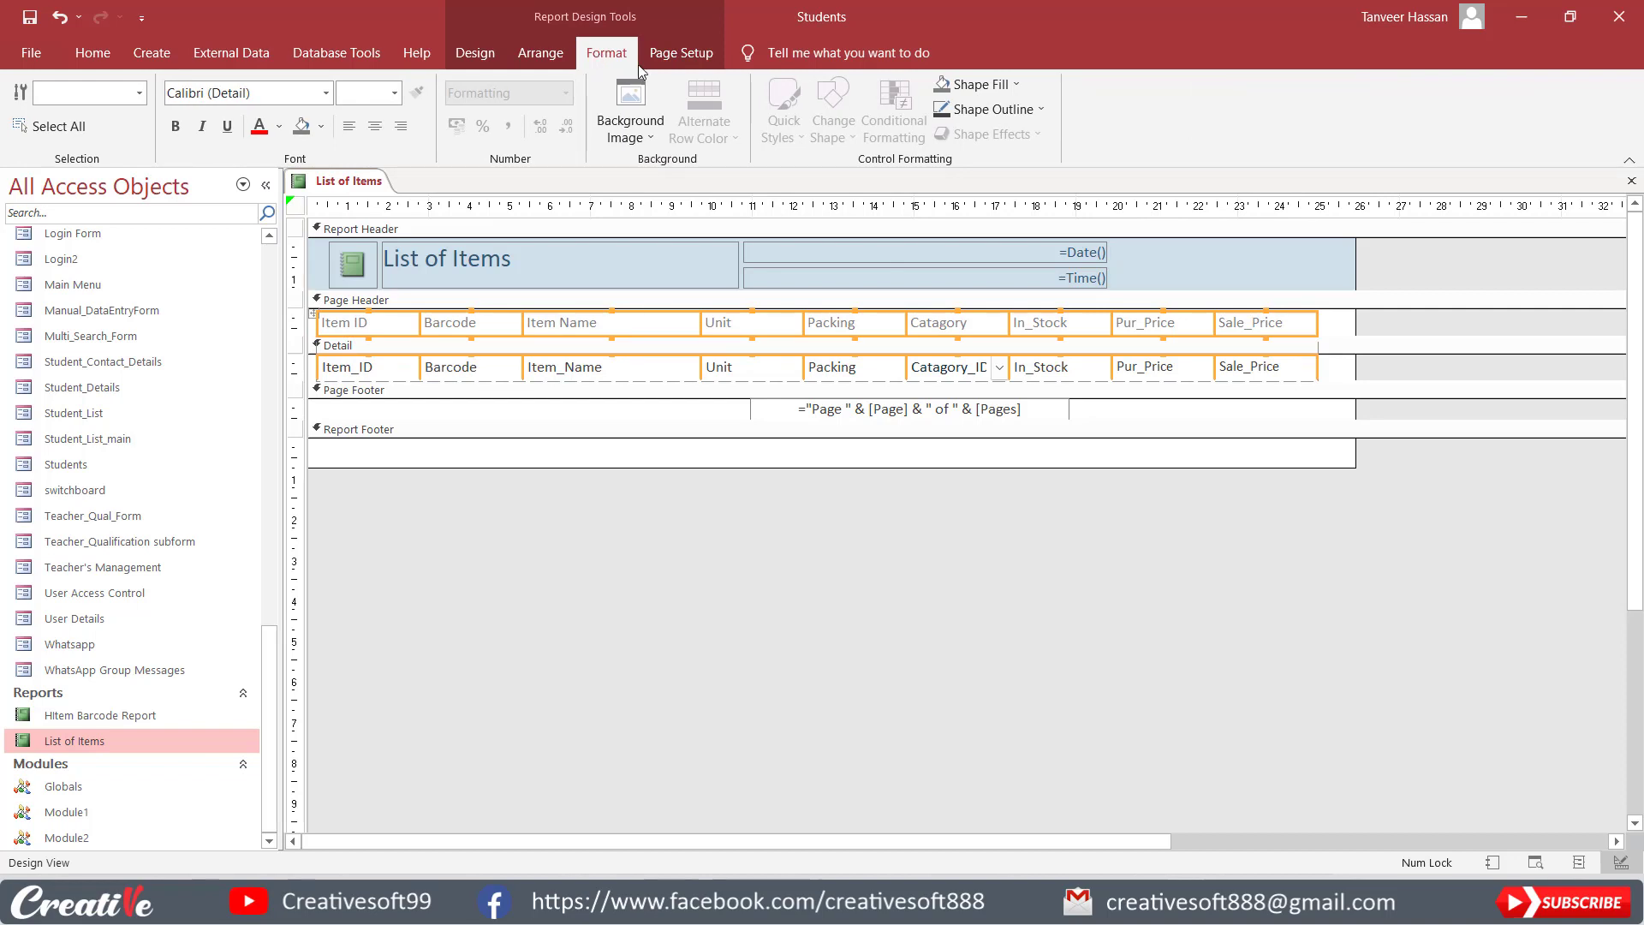
pyautogui.click(1009, 84)
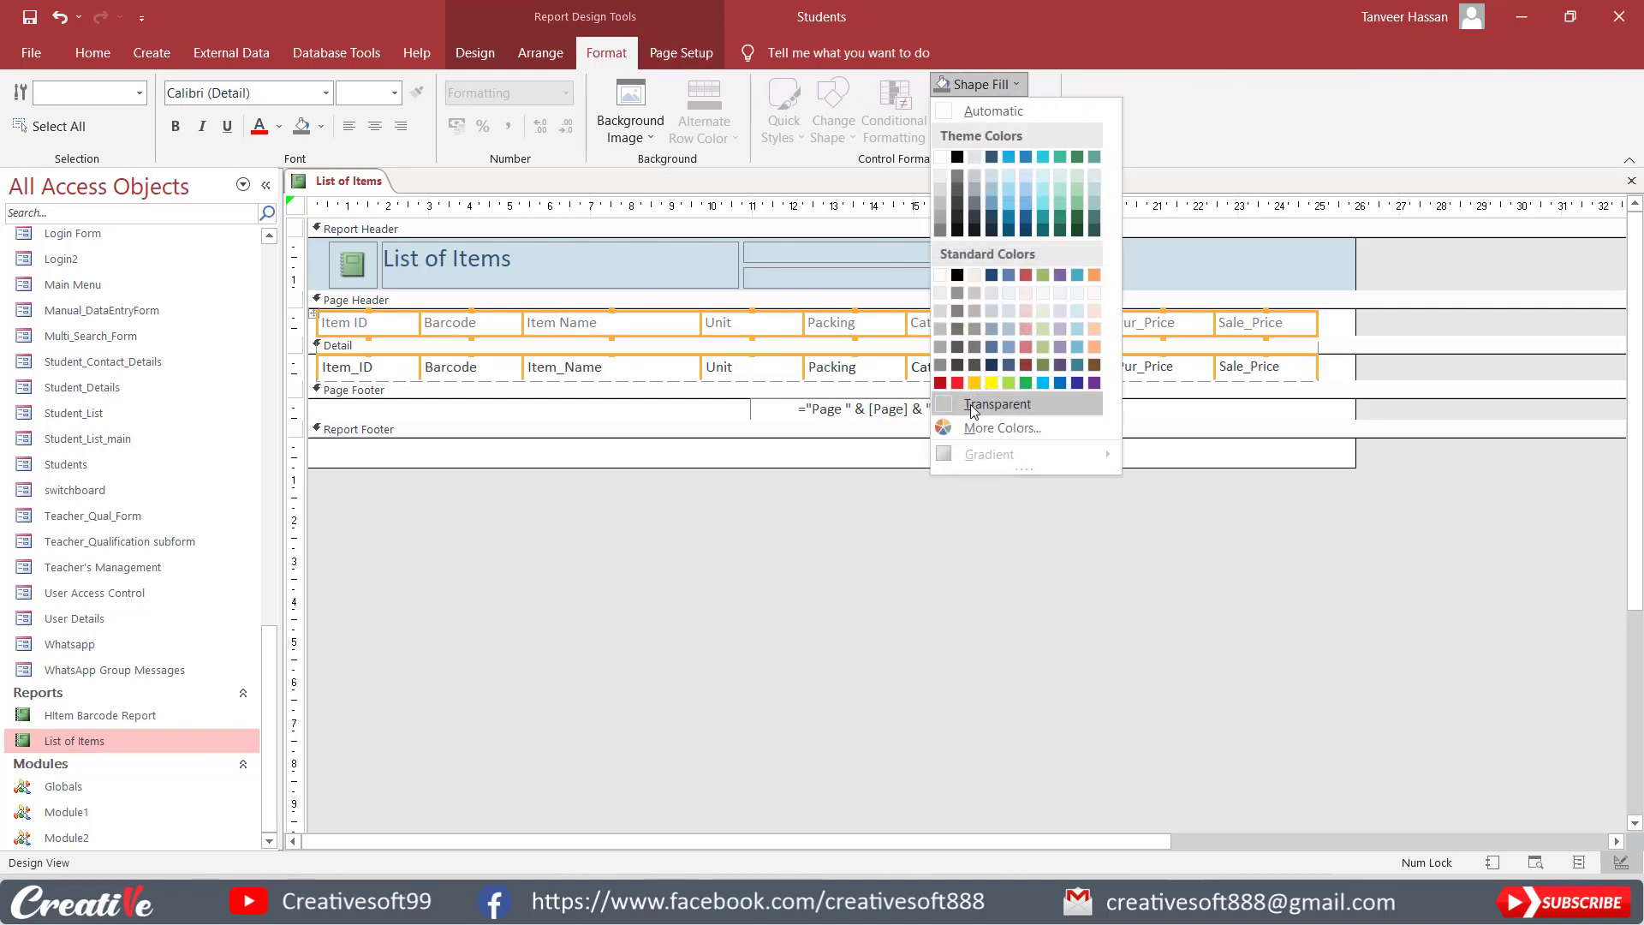
pyautogui.click(971, 405)
pyautogui.click(991, 109)
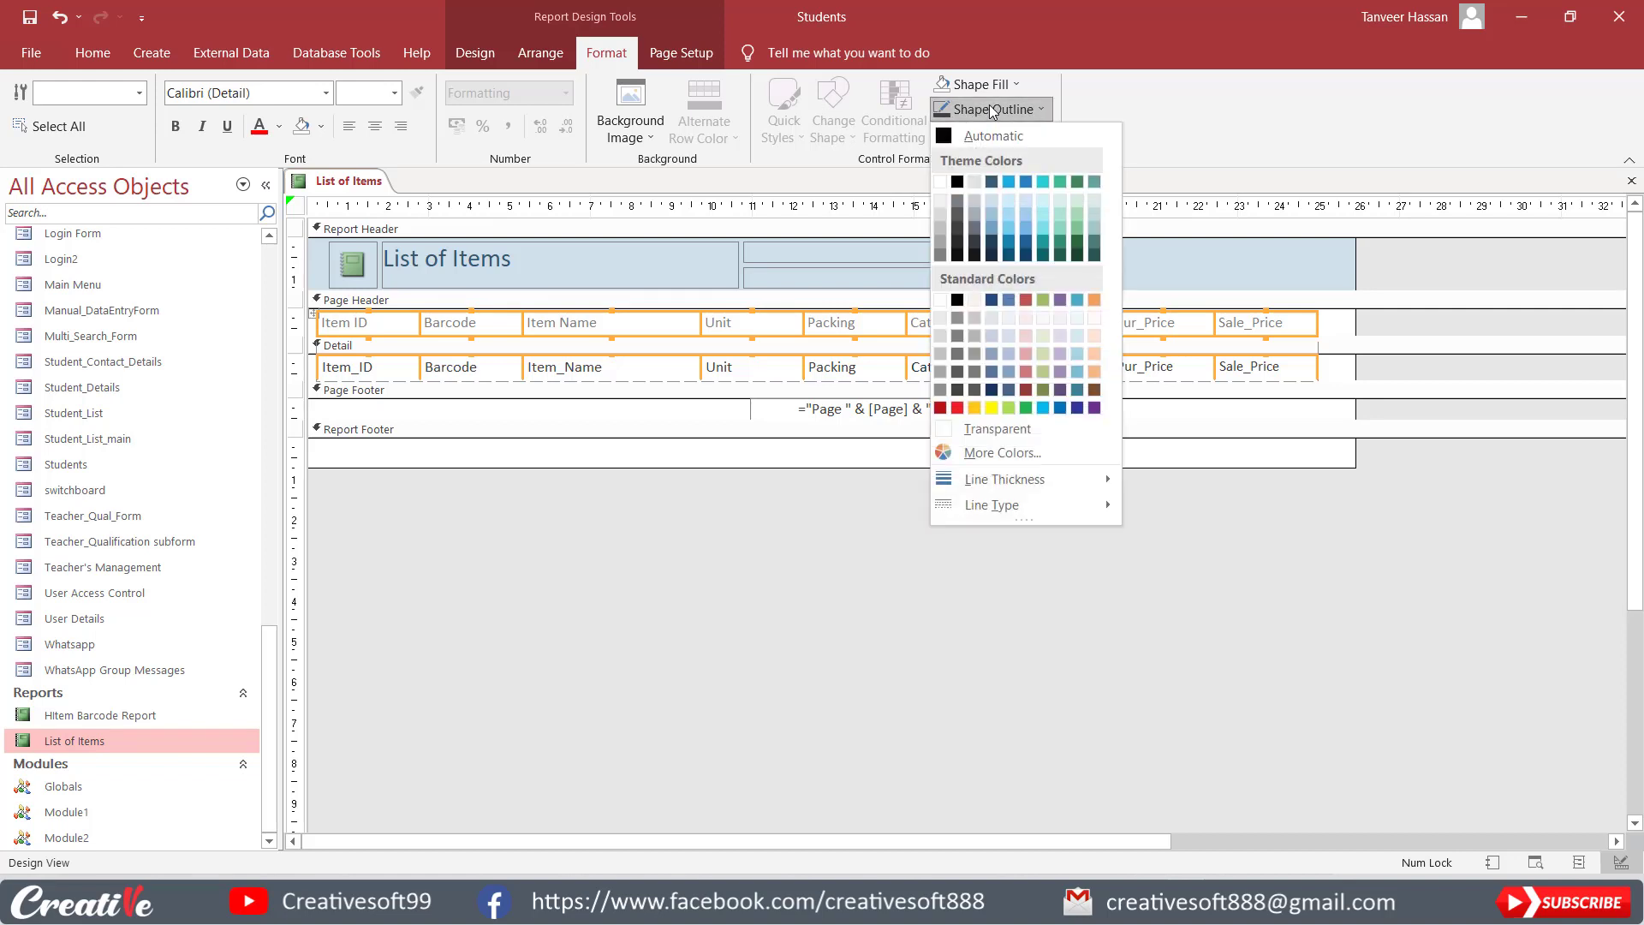
pyautogui.click(994, 430)
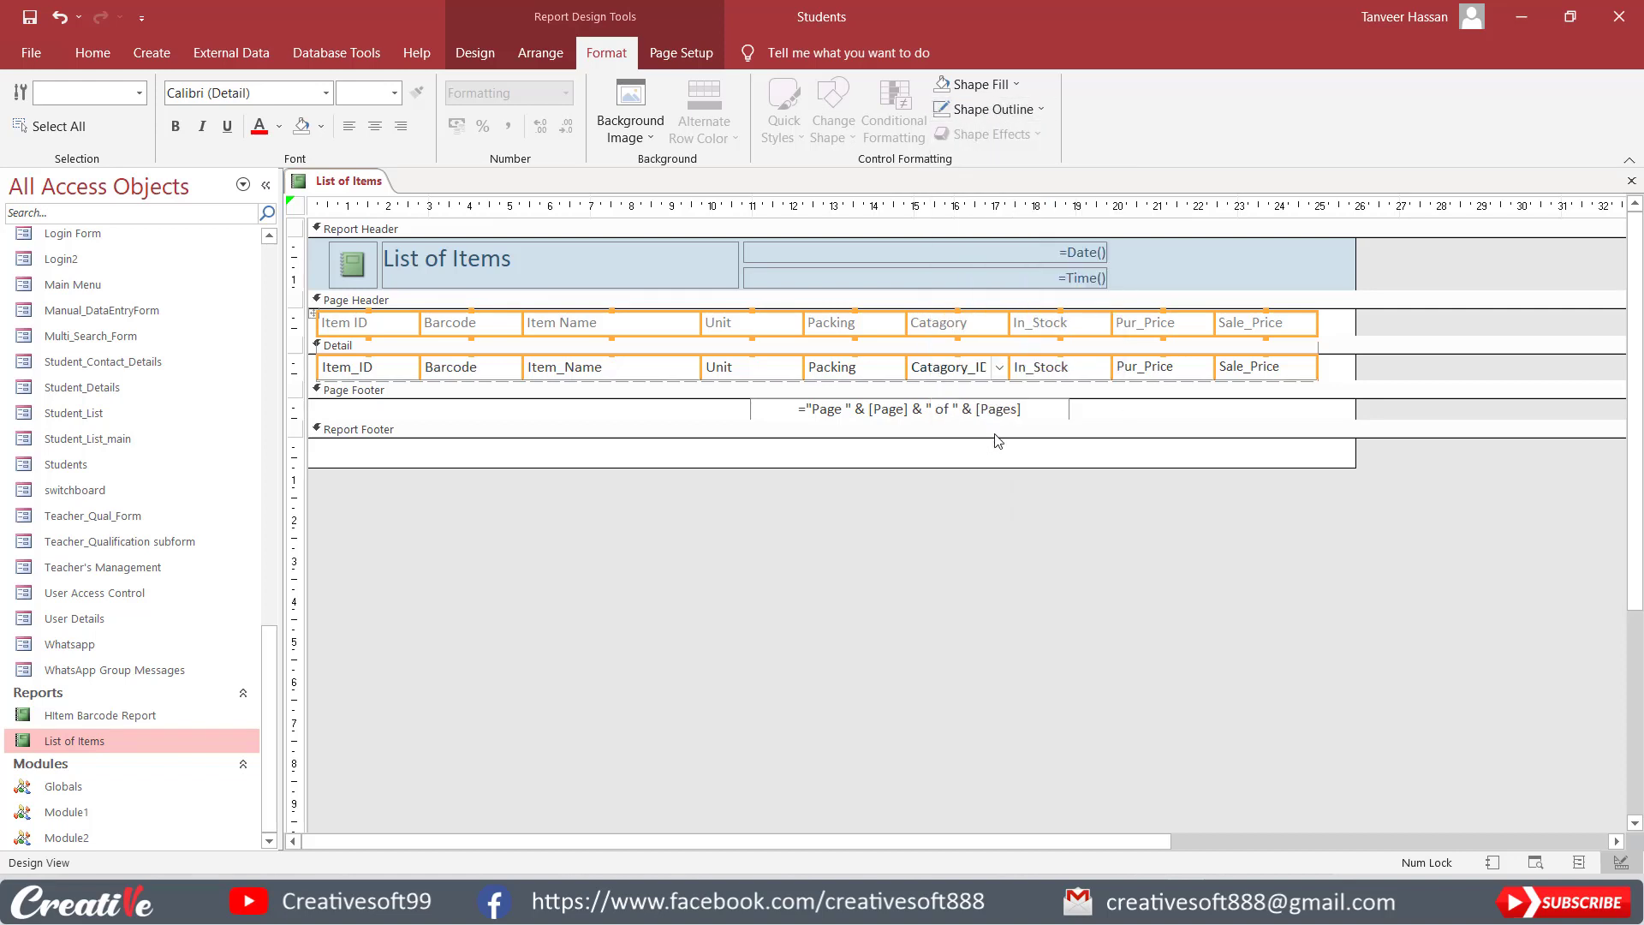
# - Add both horizontal and vertical gridlines to the selected headings and detail fields
pyautogui.rightClick(375, 325)
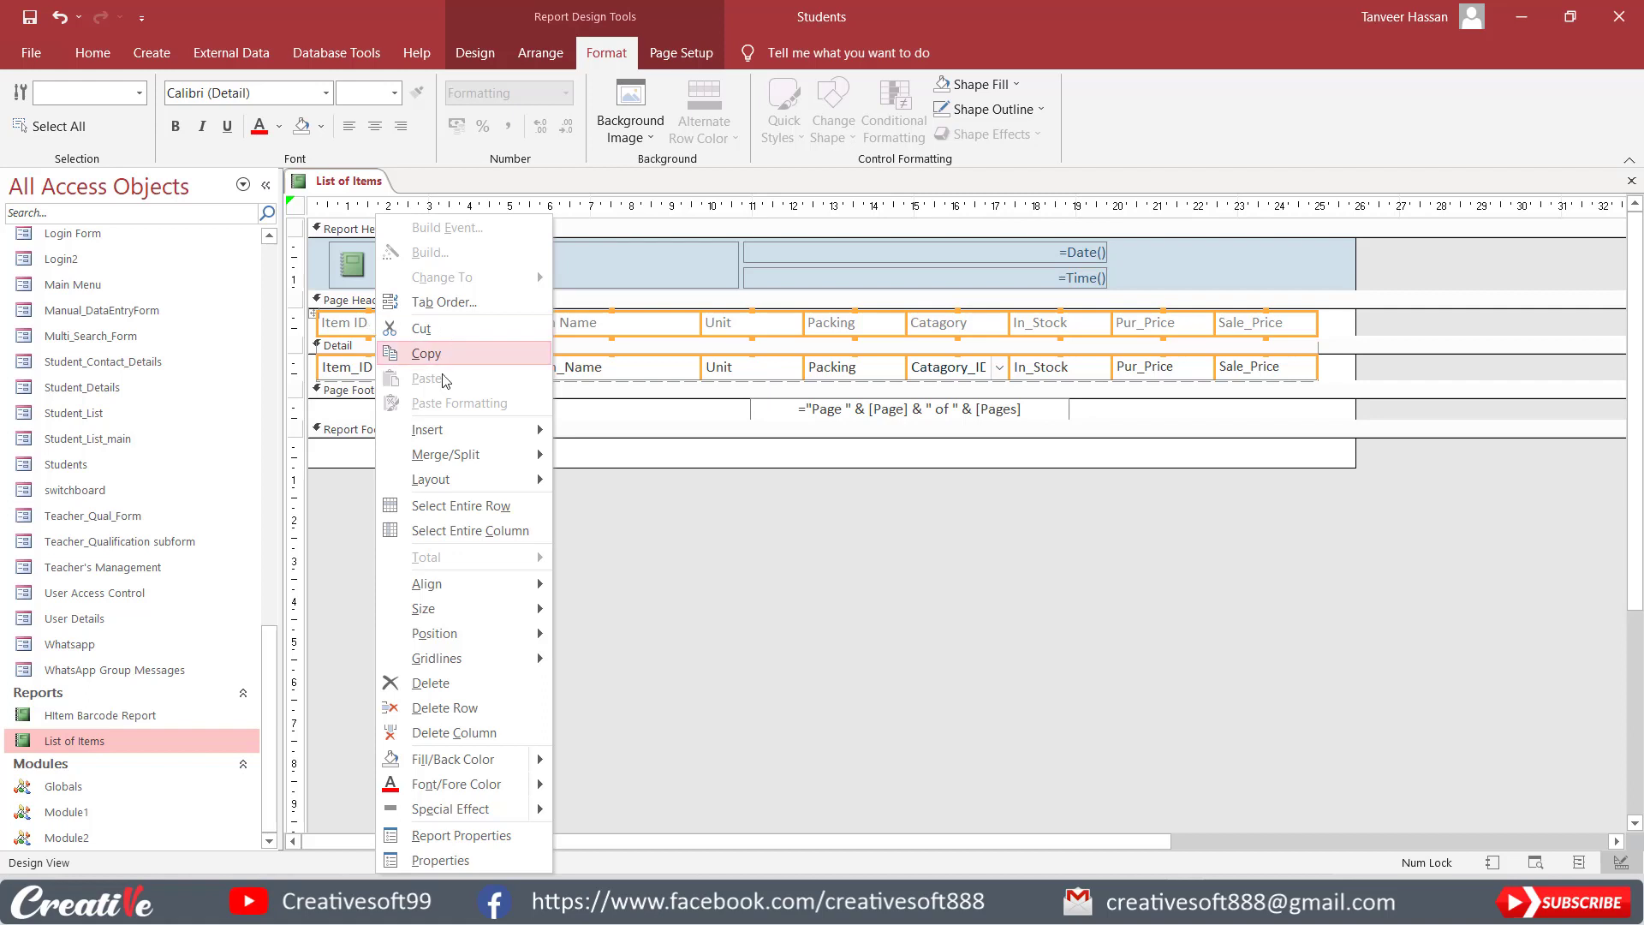
pyautogui.moveTo(501, 666)
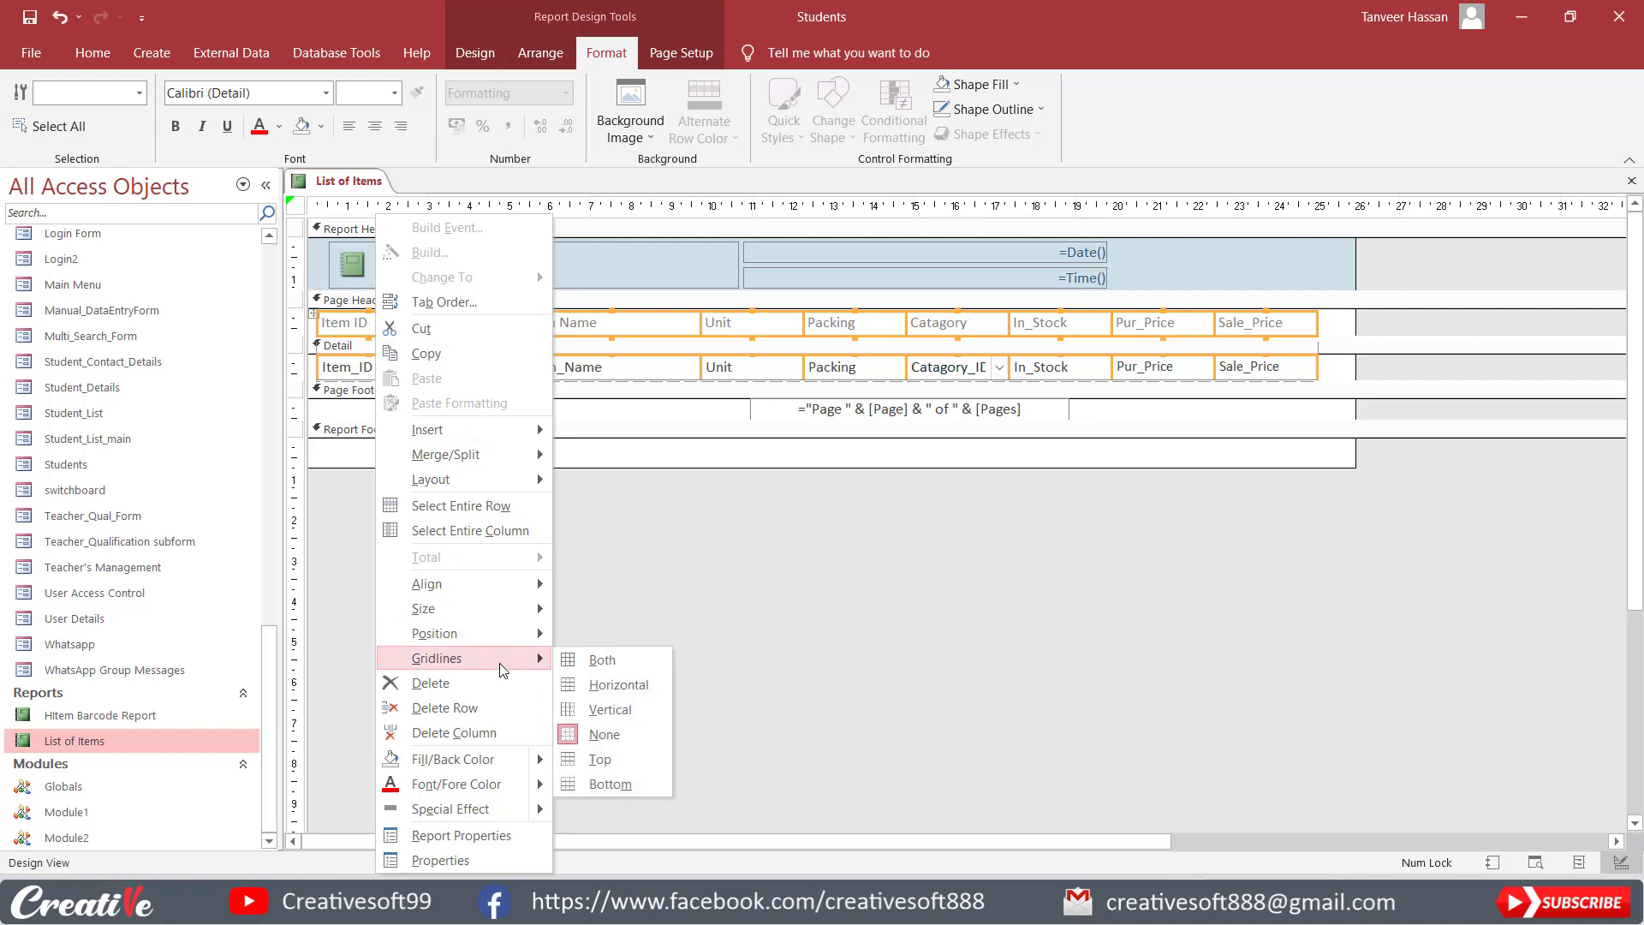
pyautogui.click(603, 662)
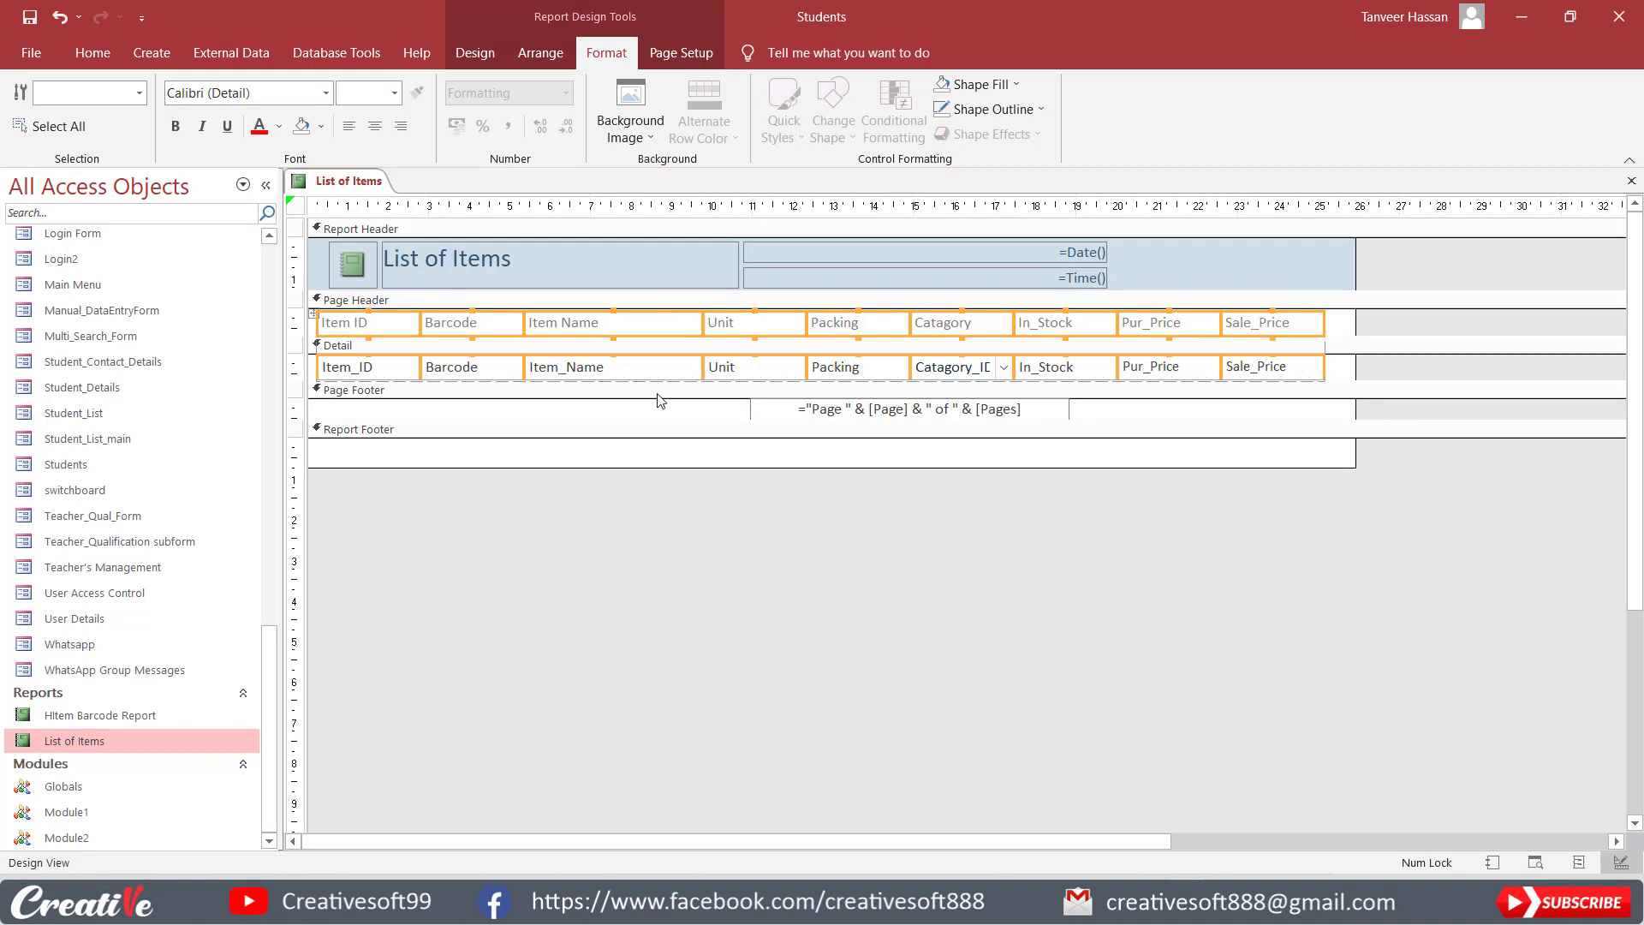
# - Examine the table's gridlines in Print Preview, and return to Design View
pyautogui.click(475, 53)
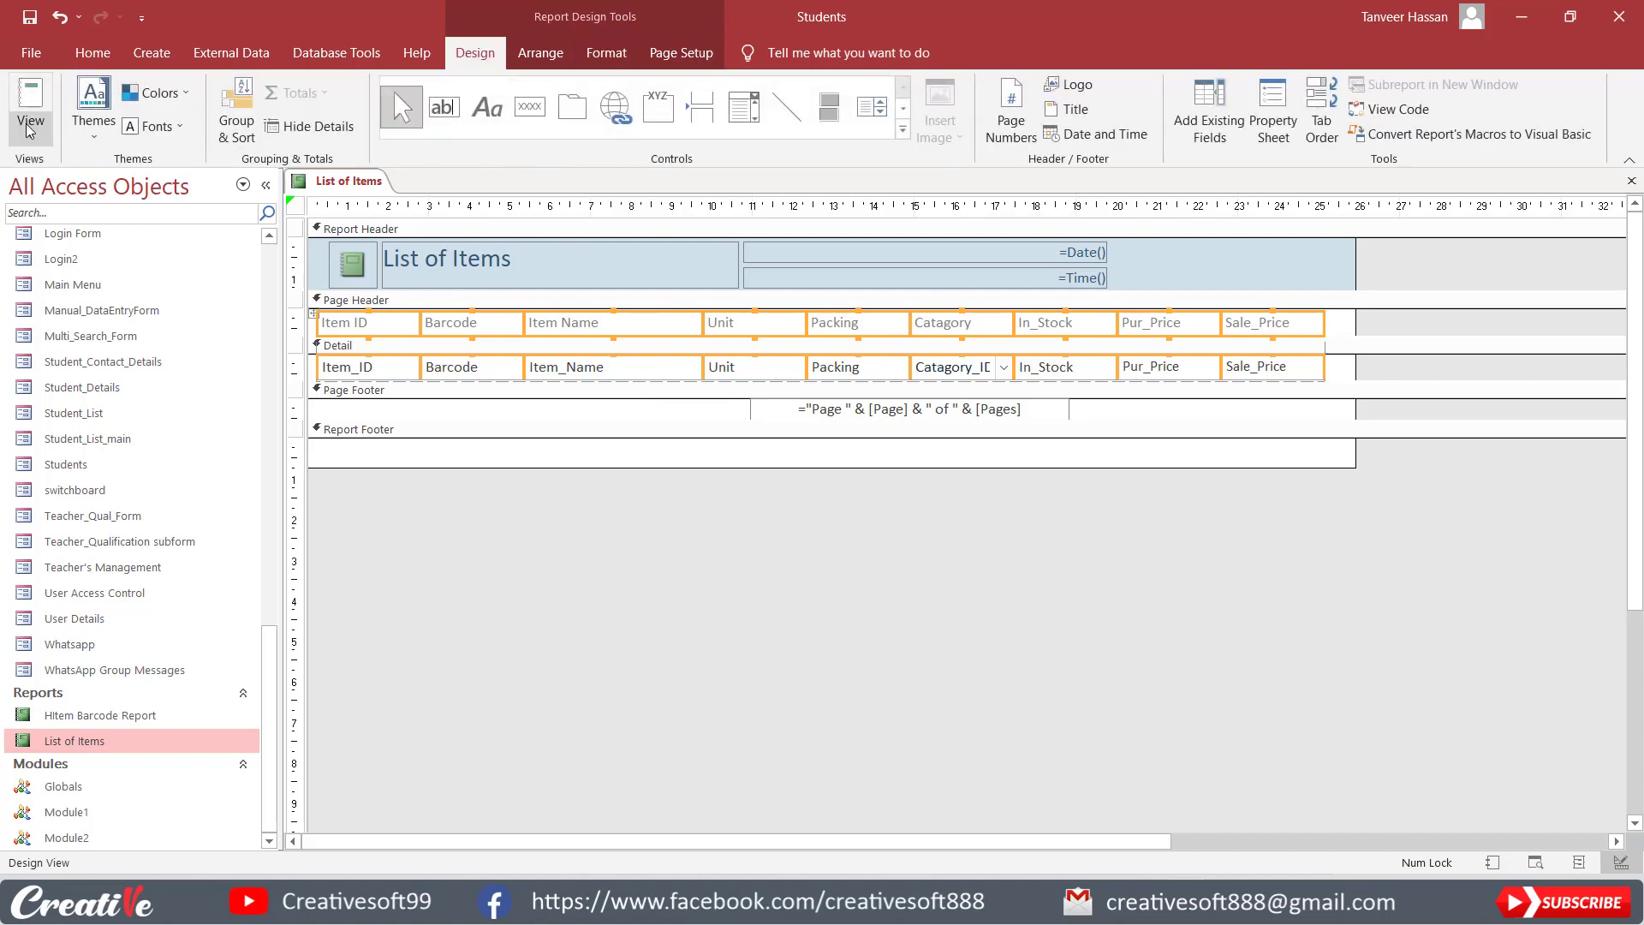
pyautogui.click(30, 124)
pyautogui.click(70, 223)
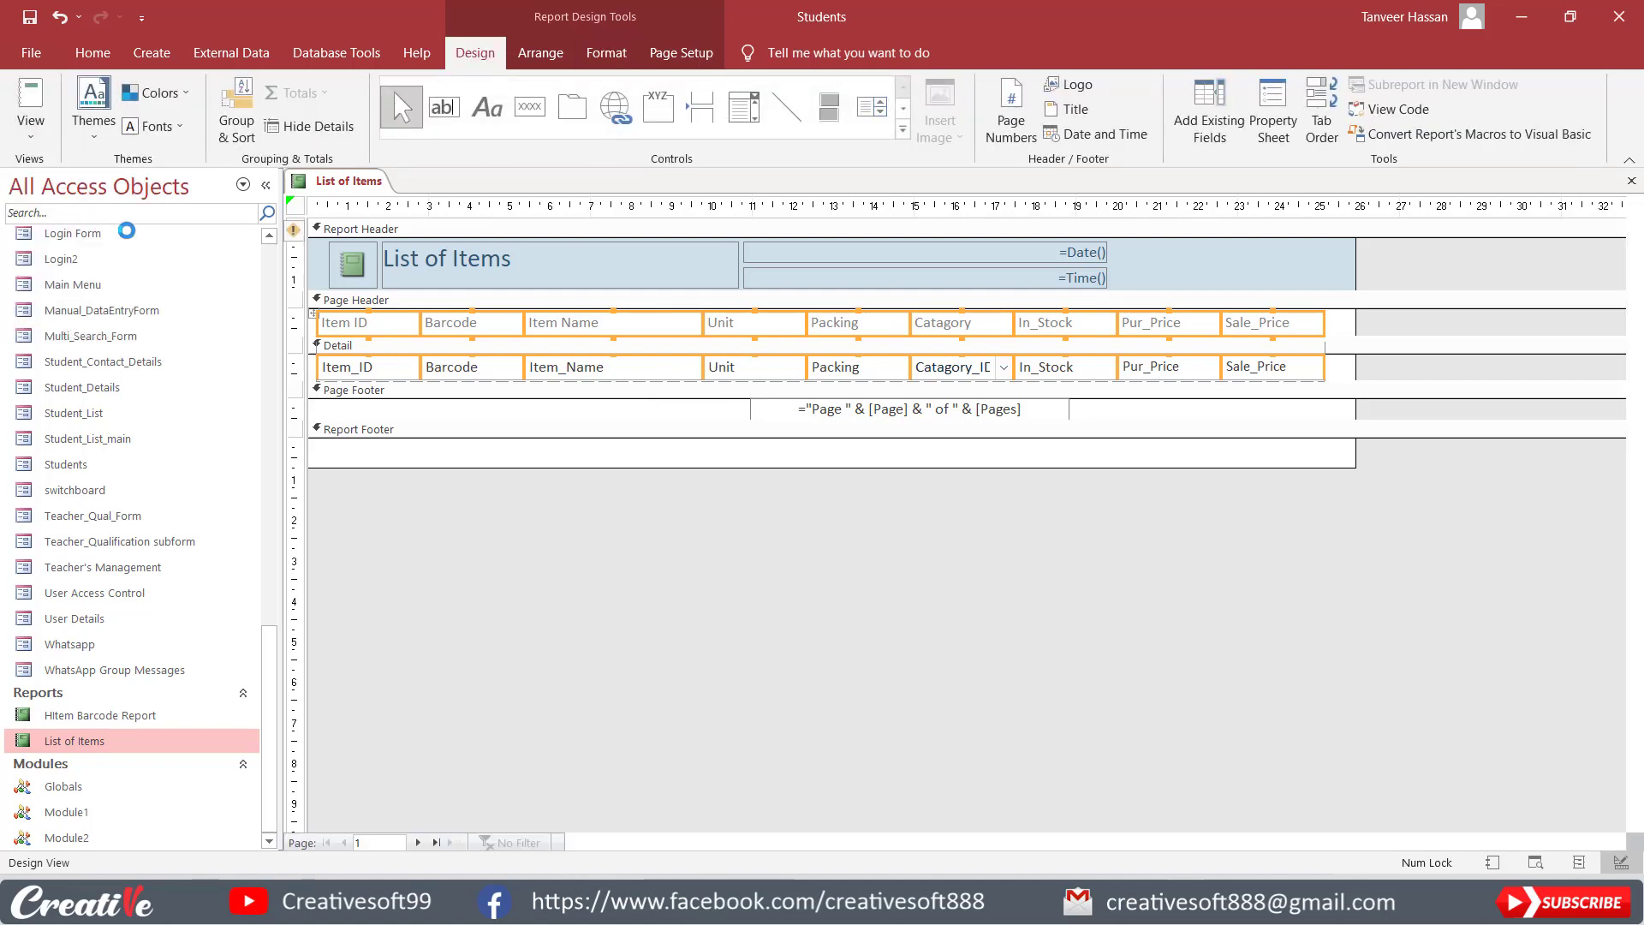
pyautogui.click(996, 378)
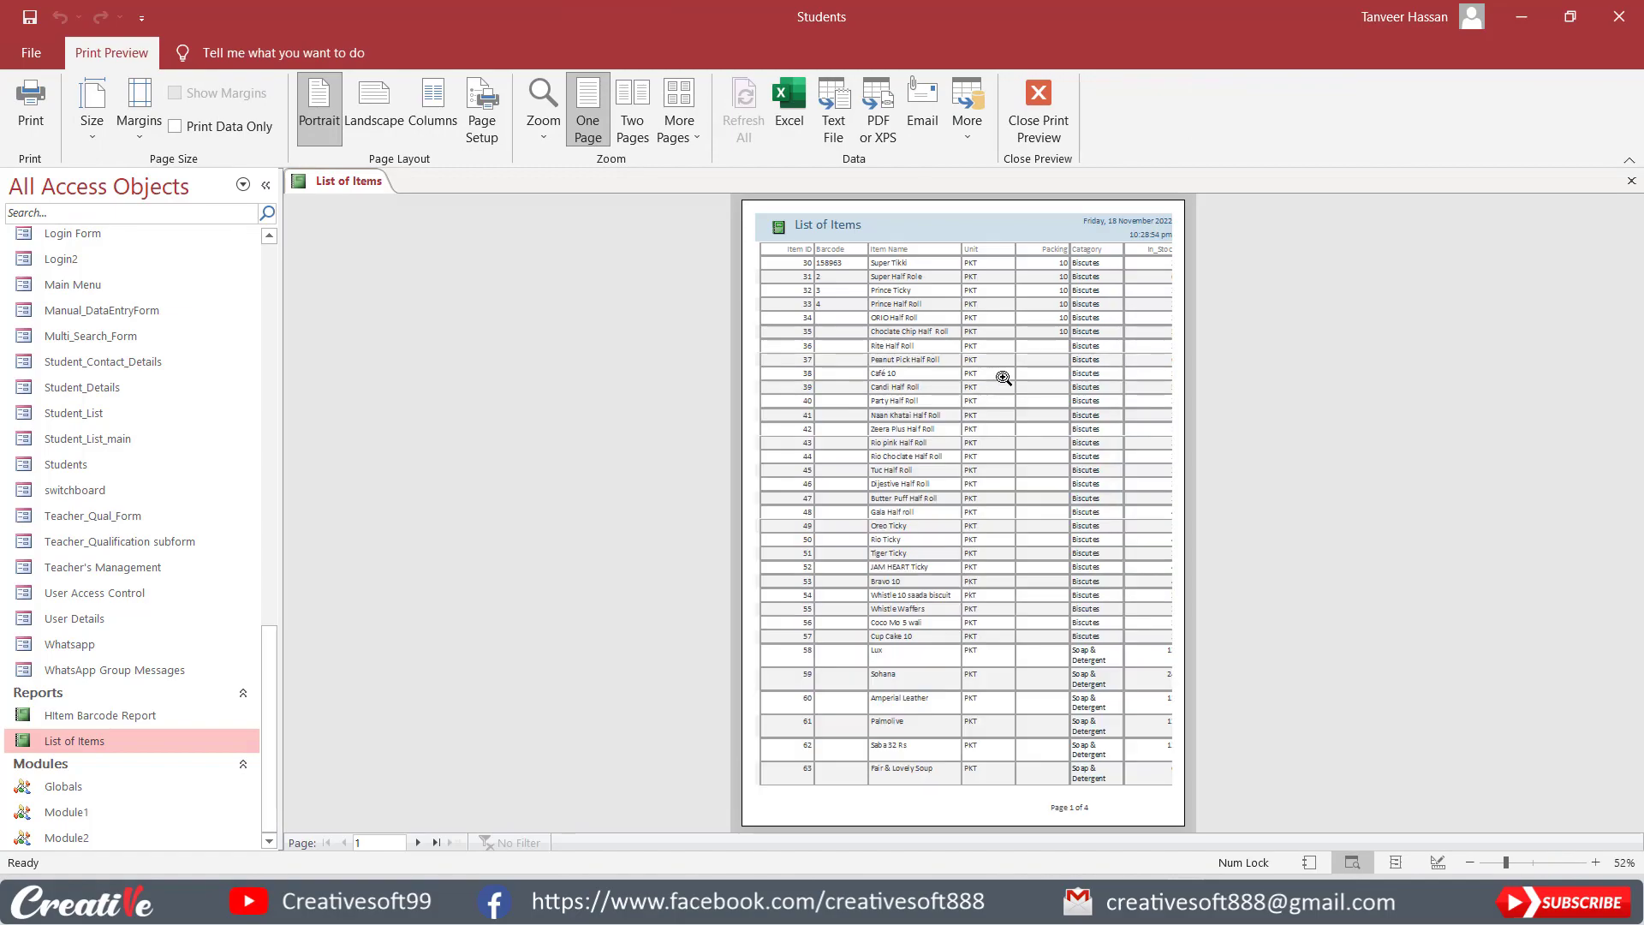
pyautogui.click(998, 373)
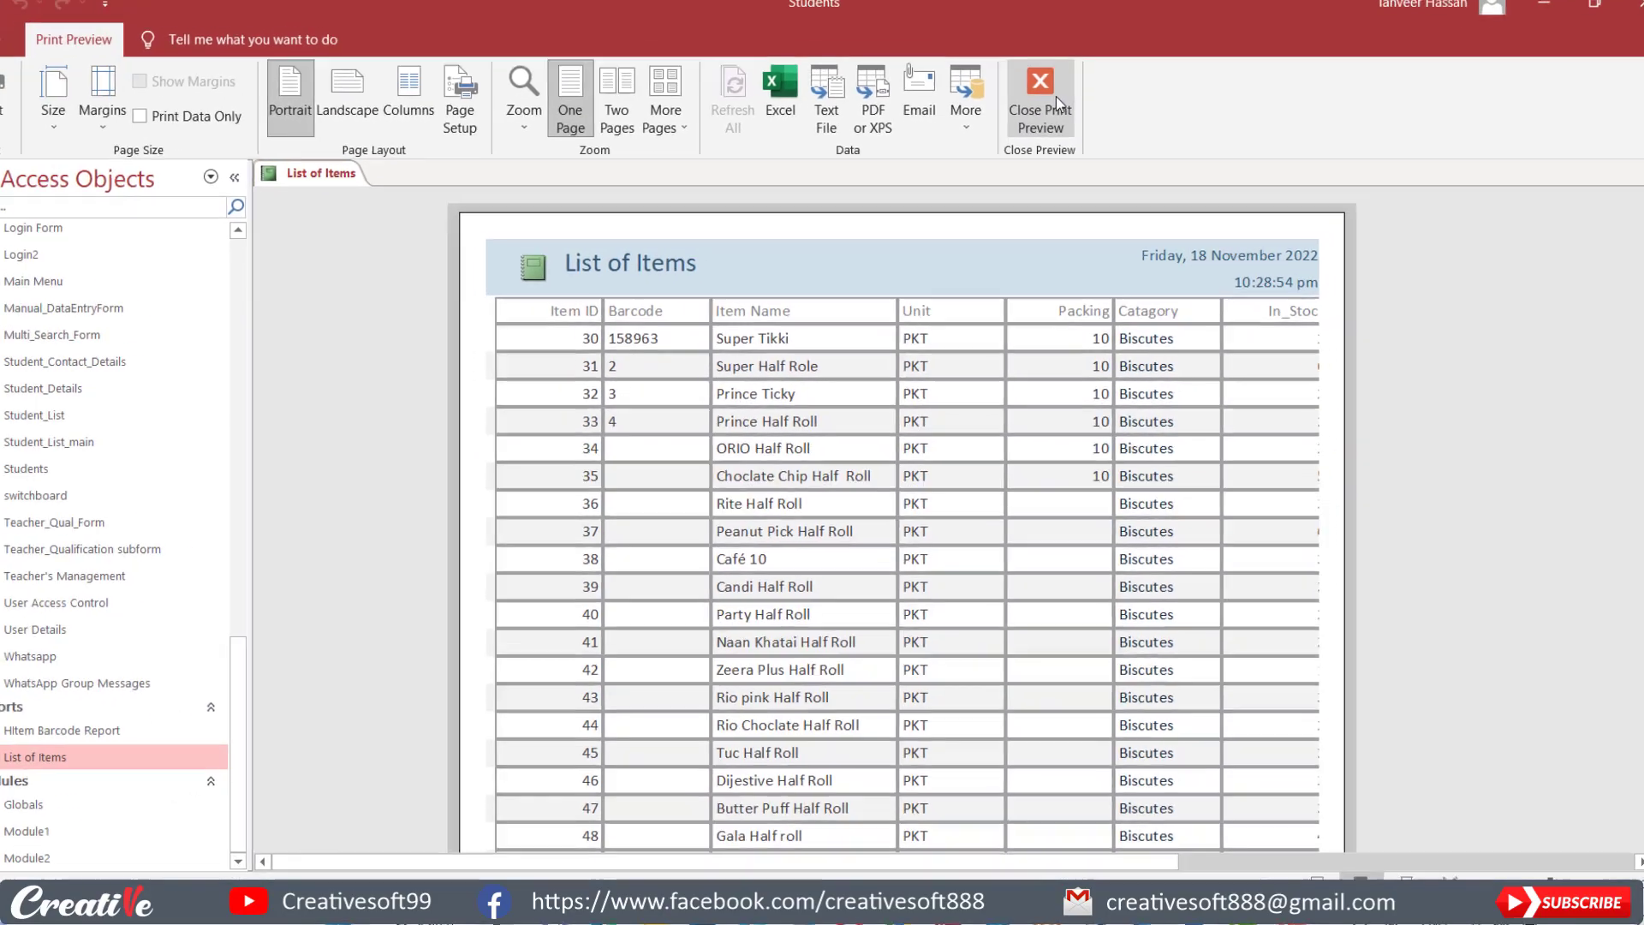
pyautogui.click(1056, 96)
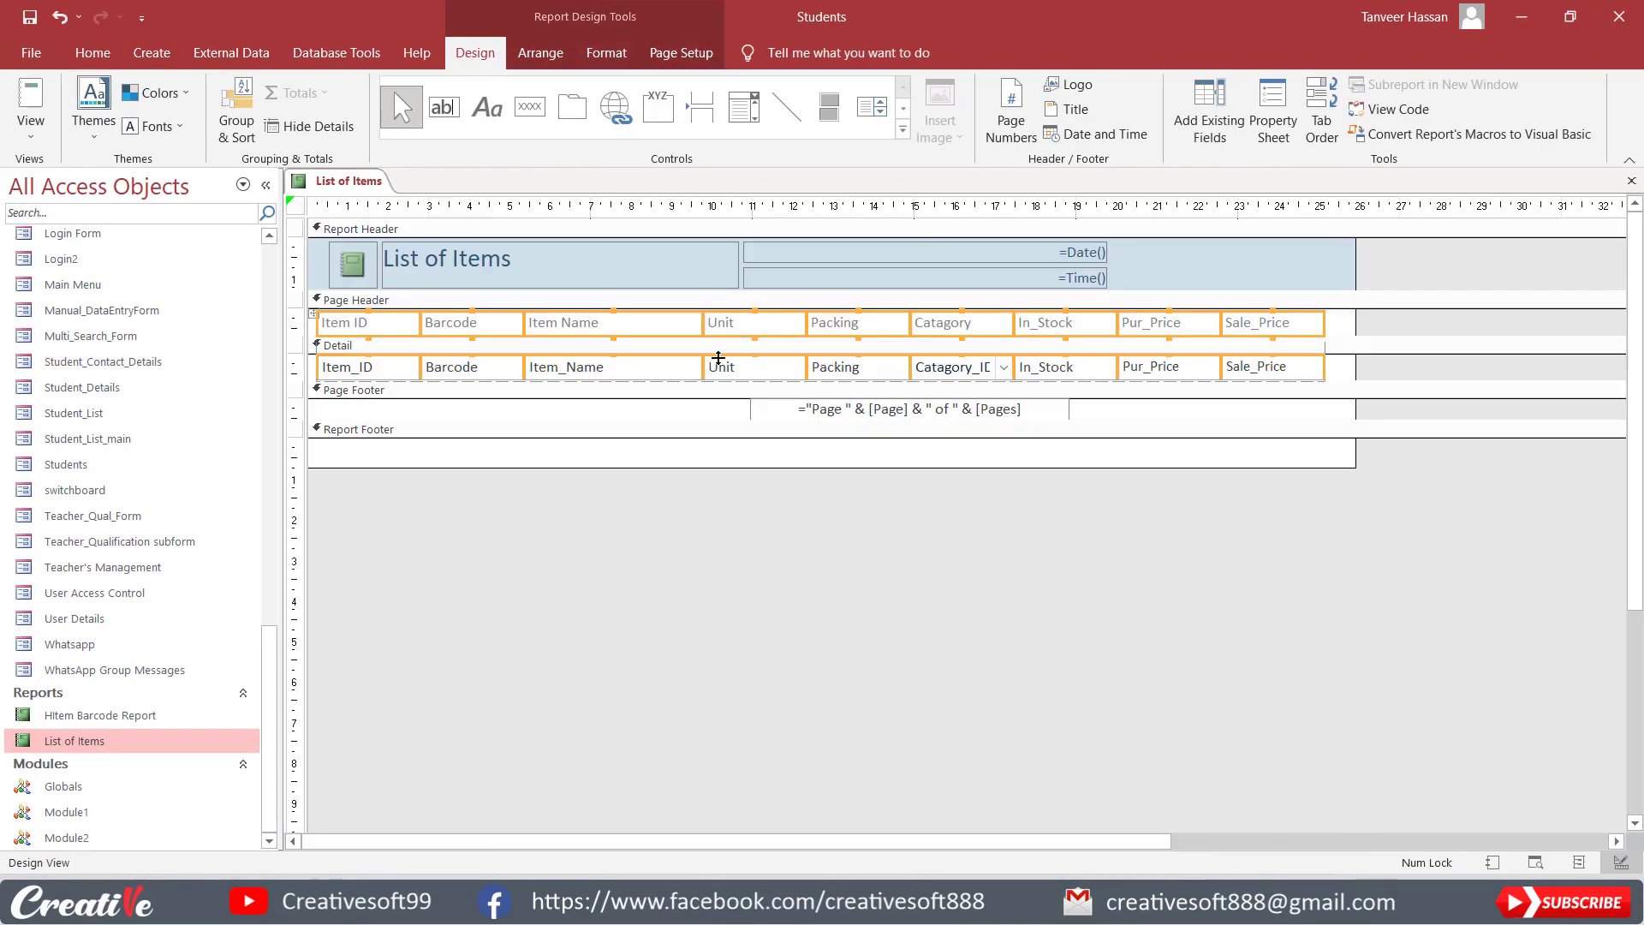
# - Switch the report to Layout View and narrow the Item ID column to just fit its heading
pyautogui.click(31, 129)
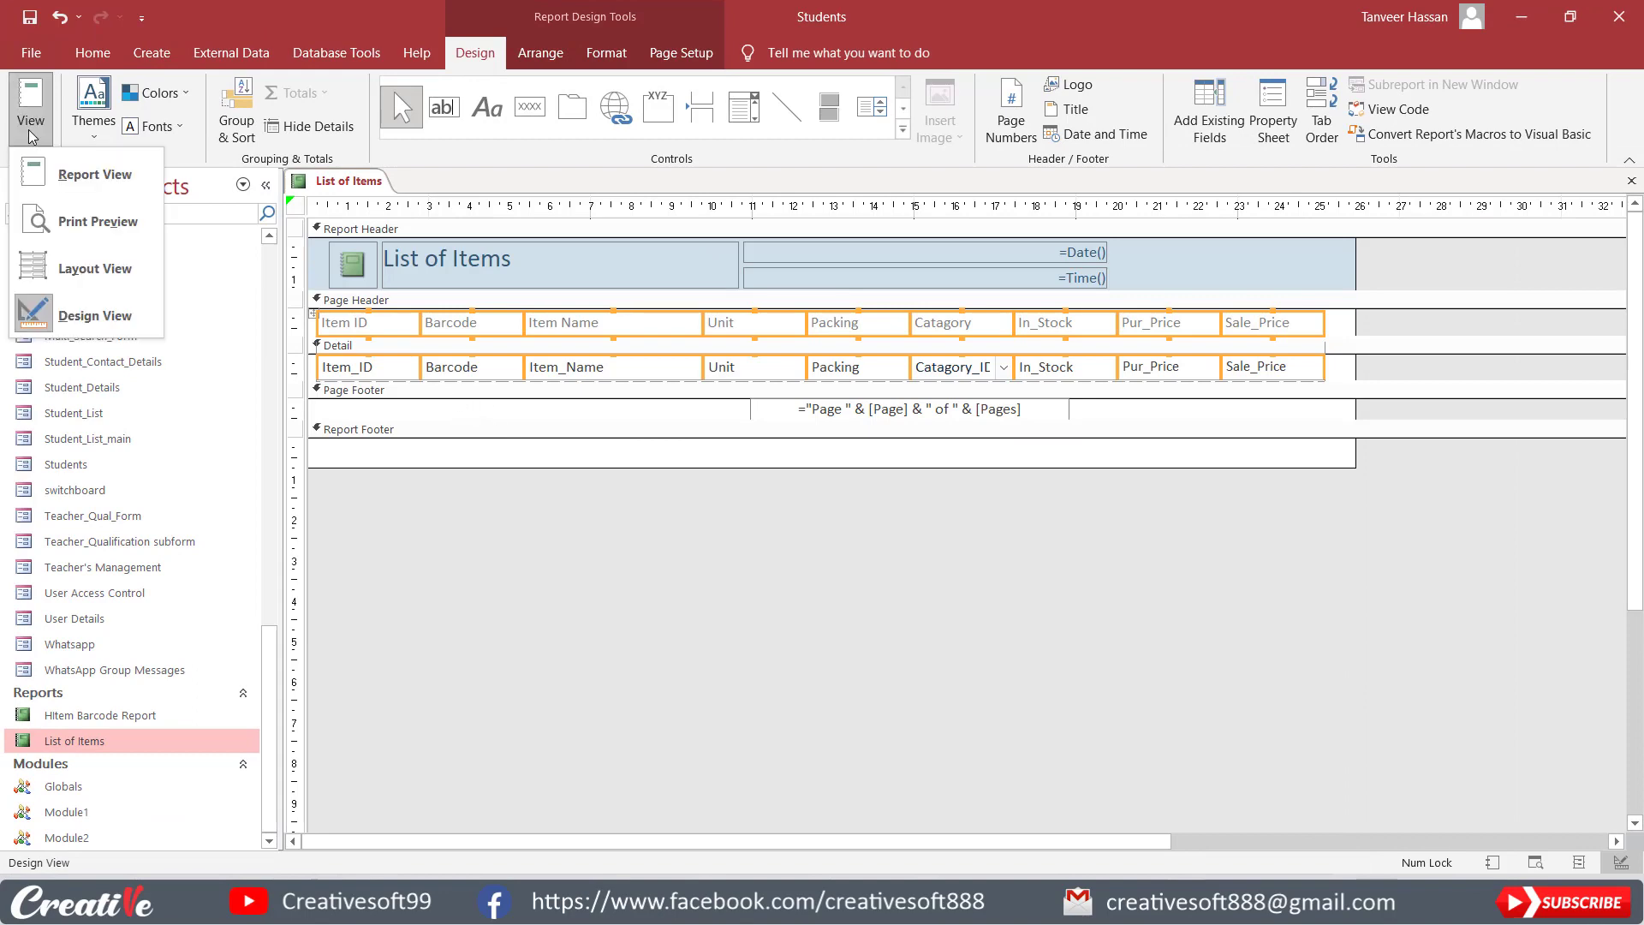
pyautogui.click(94, 268)
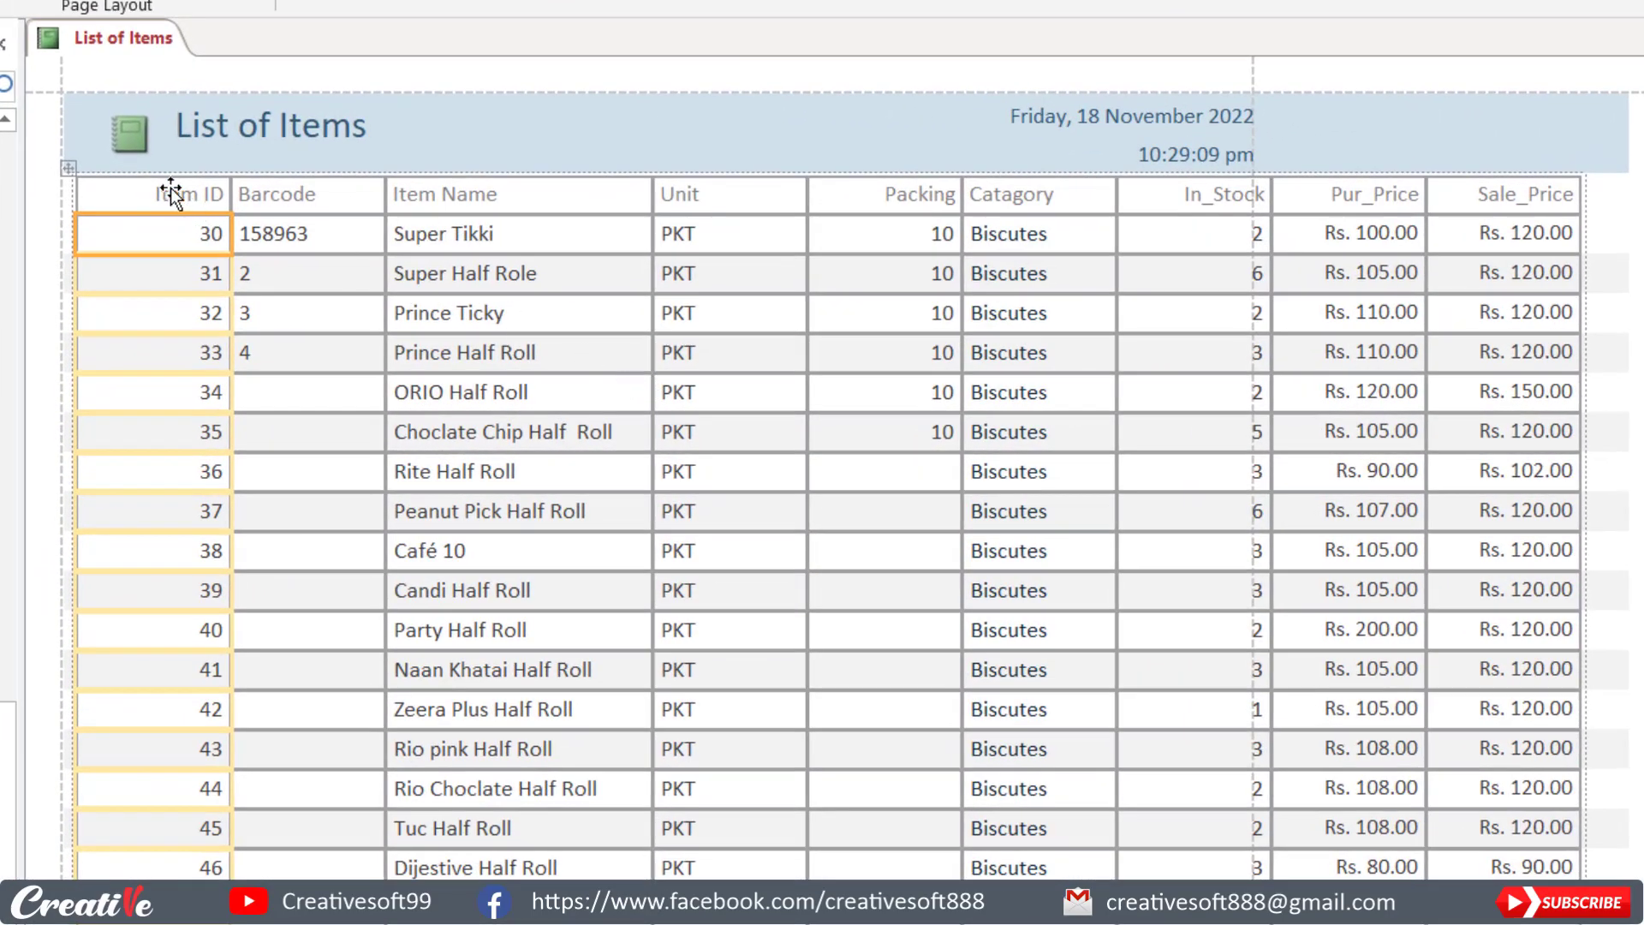
pyautogui.click(221, 195)
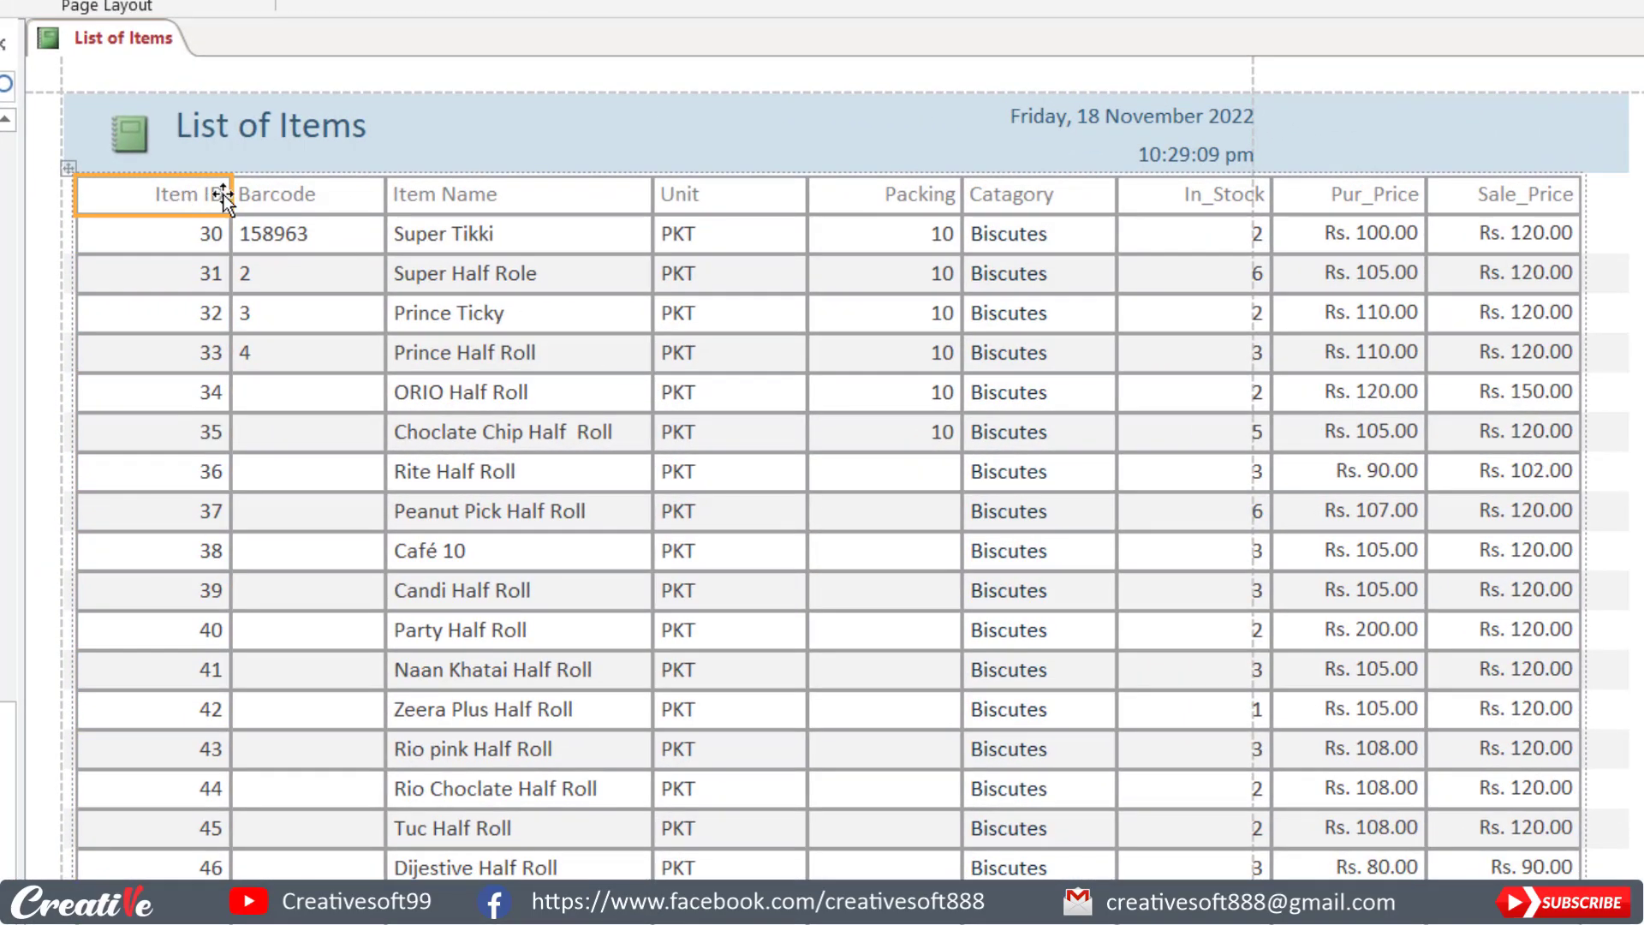
pyautogui.moveTo(228, 194); pyautogui.dragTo(164, 198)
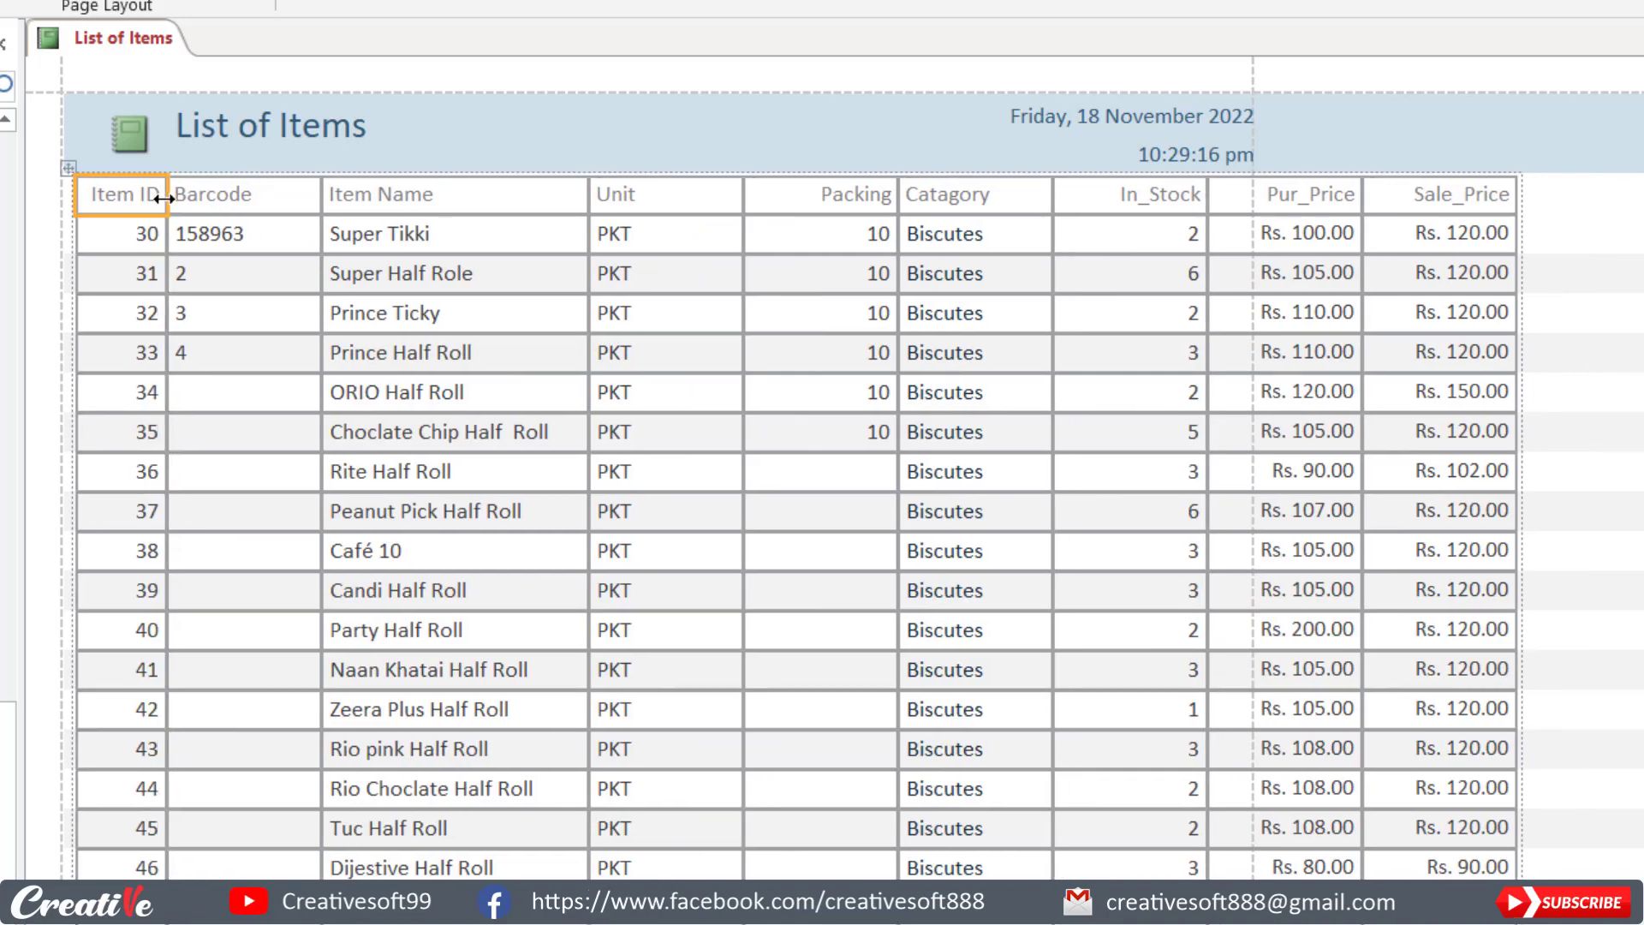
# - Center the values in the Item_ID column
pyautogui.click(137, 238)
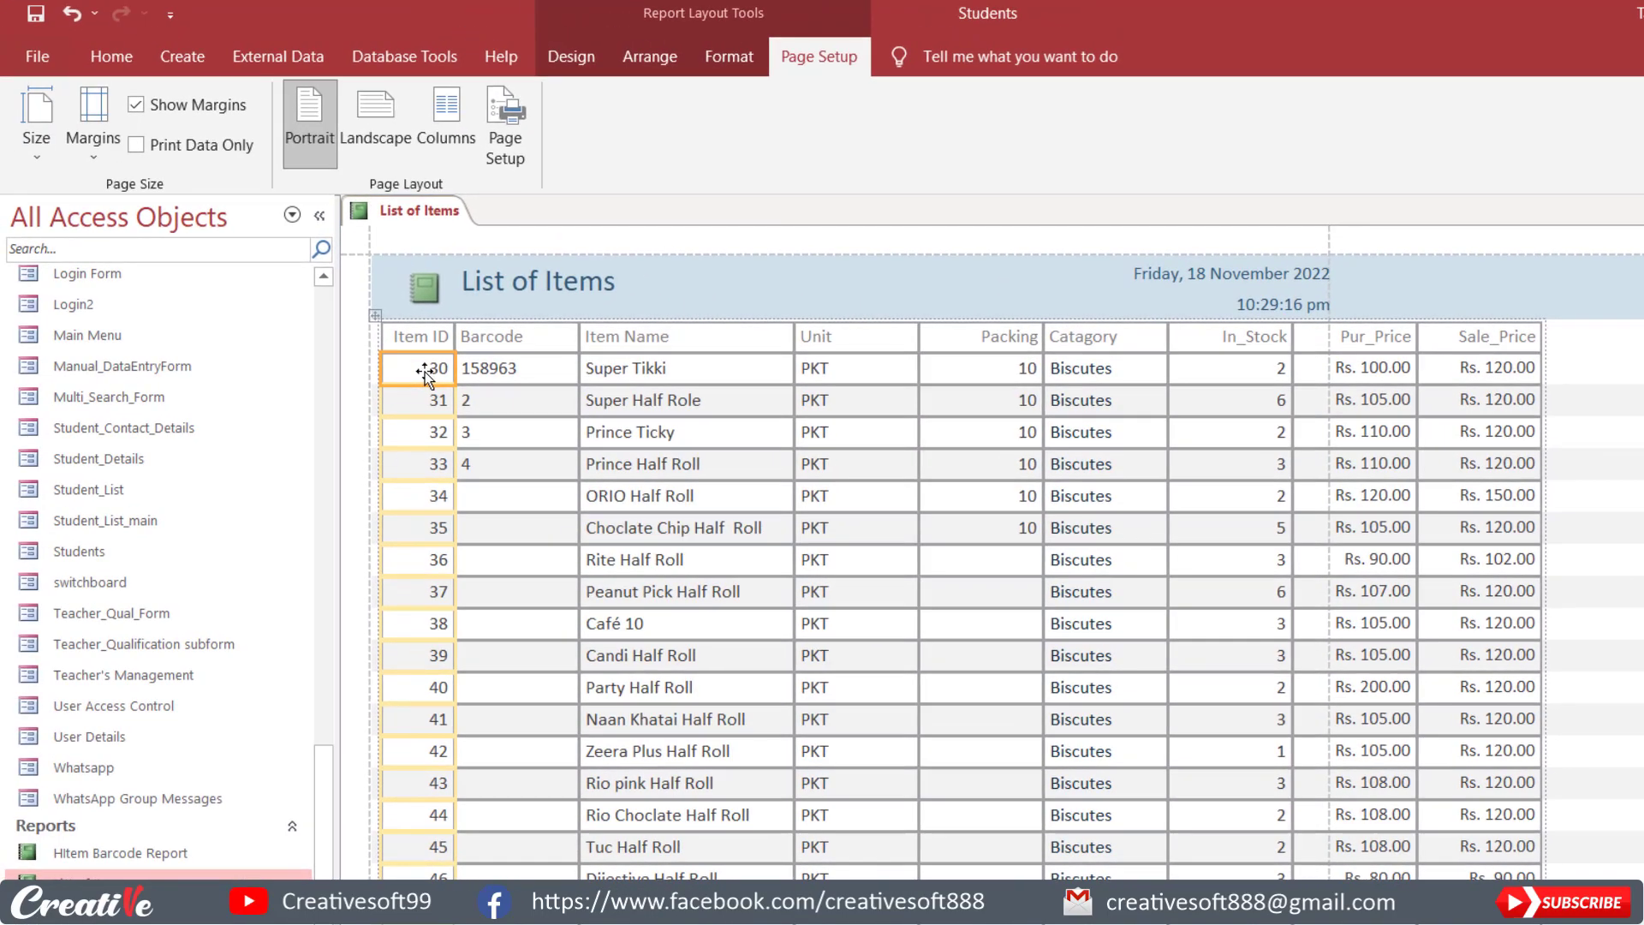
pyautogui.click(726, 49)
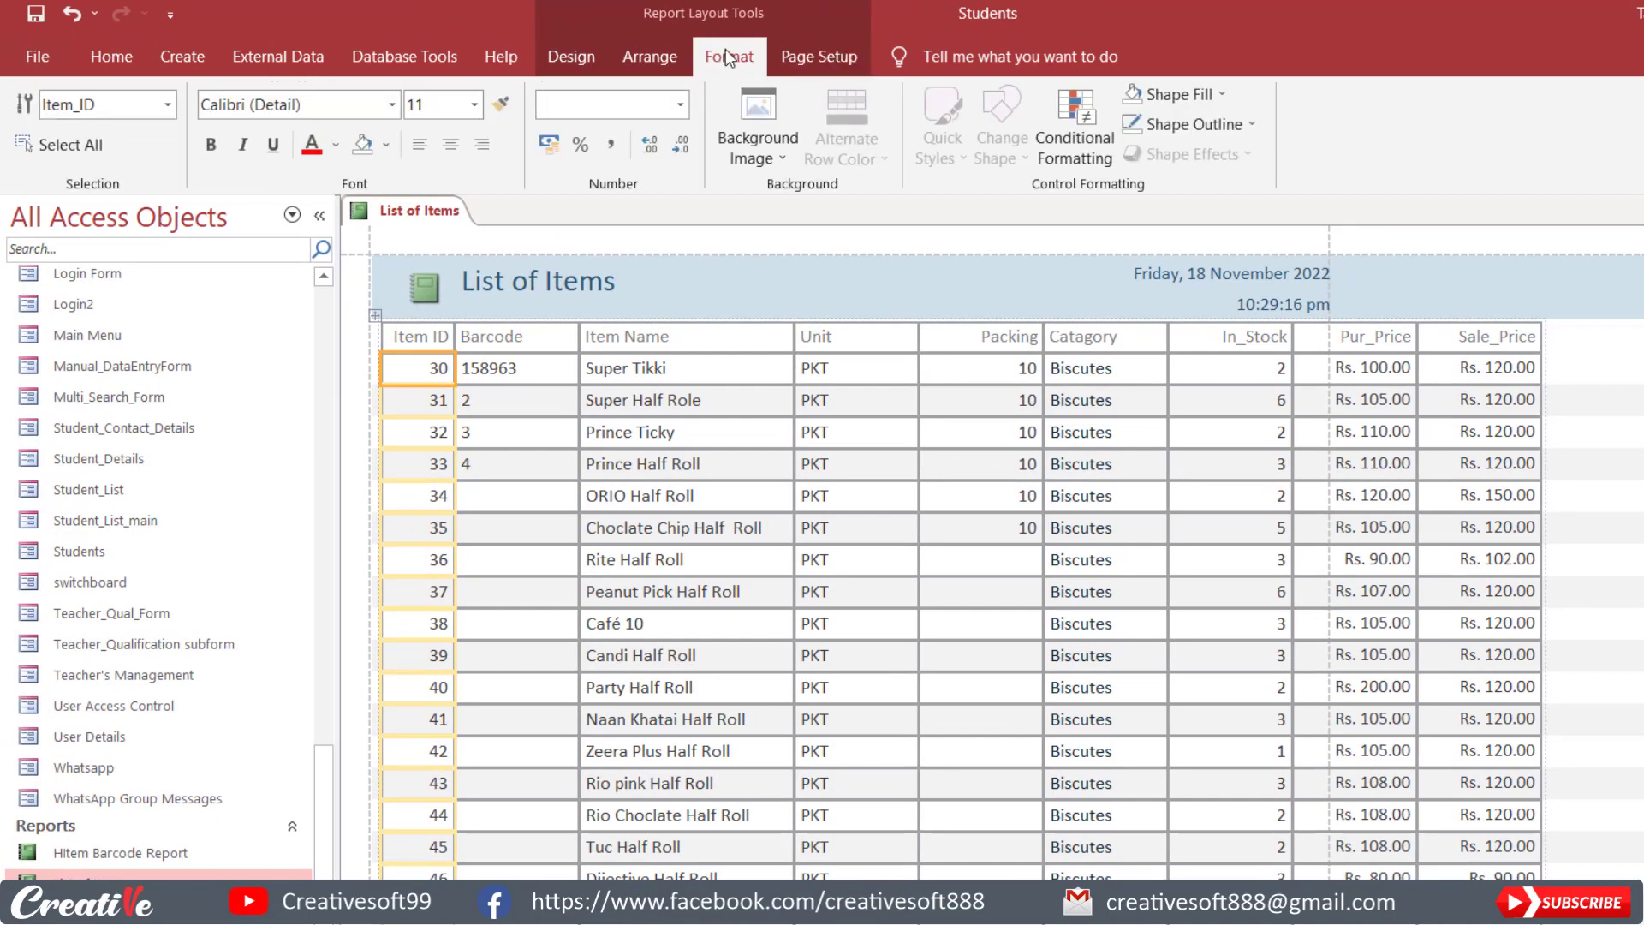
pyautogui.click(452, 142)
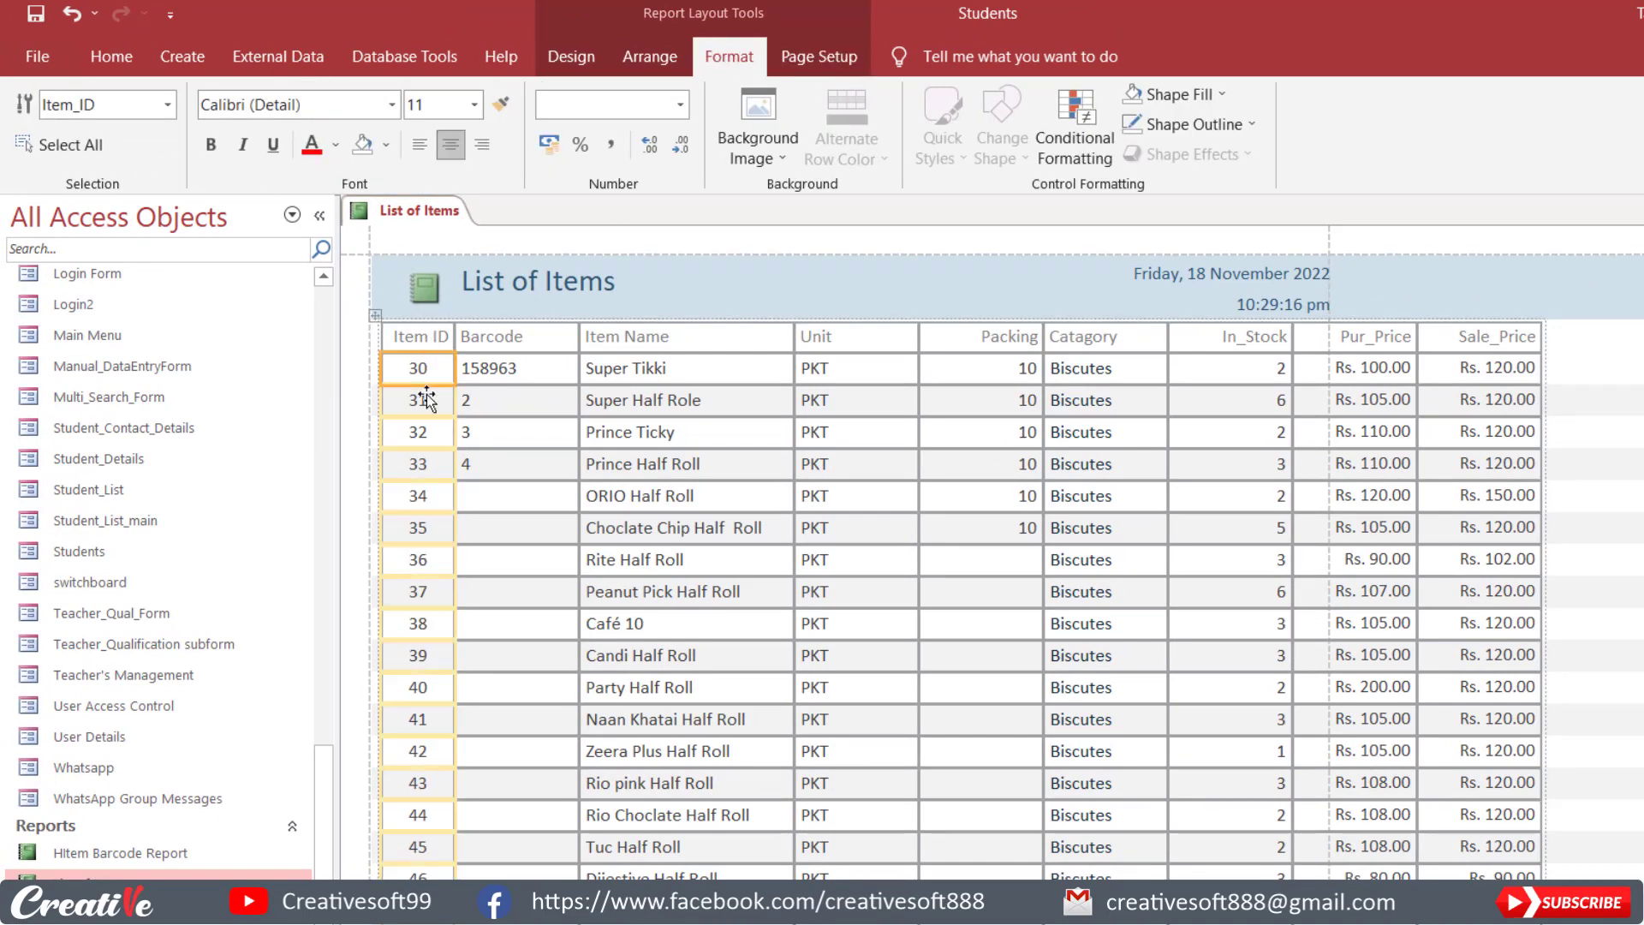
# - Narrow the Barcode, Unit and Packing columns to fit closely around their headings and contents
pyautogui.click(502, 339)
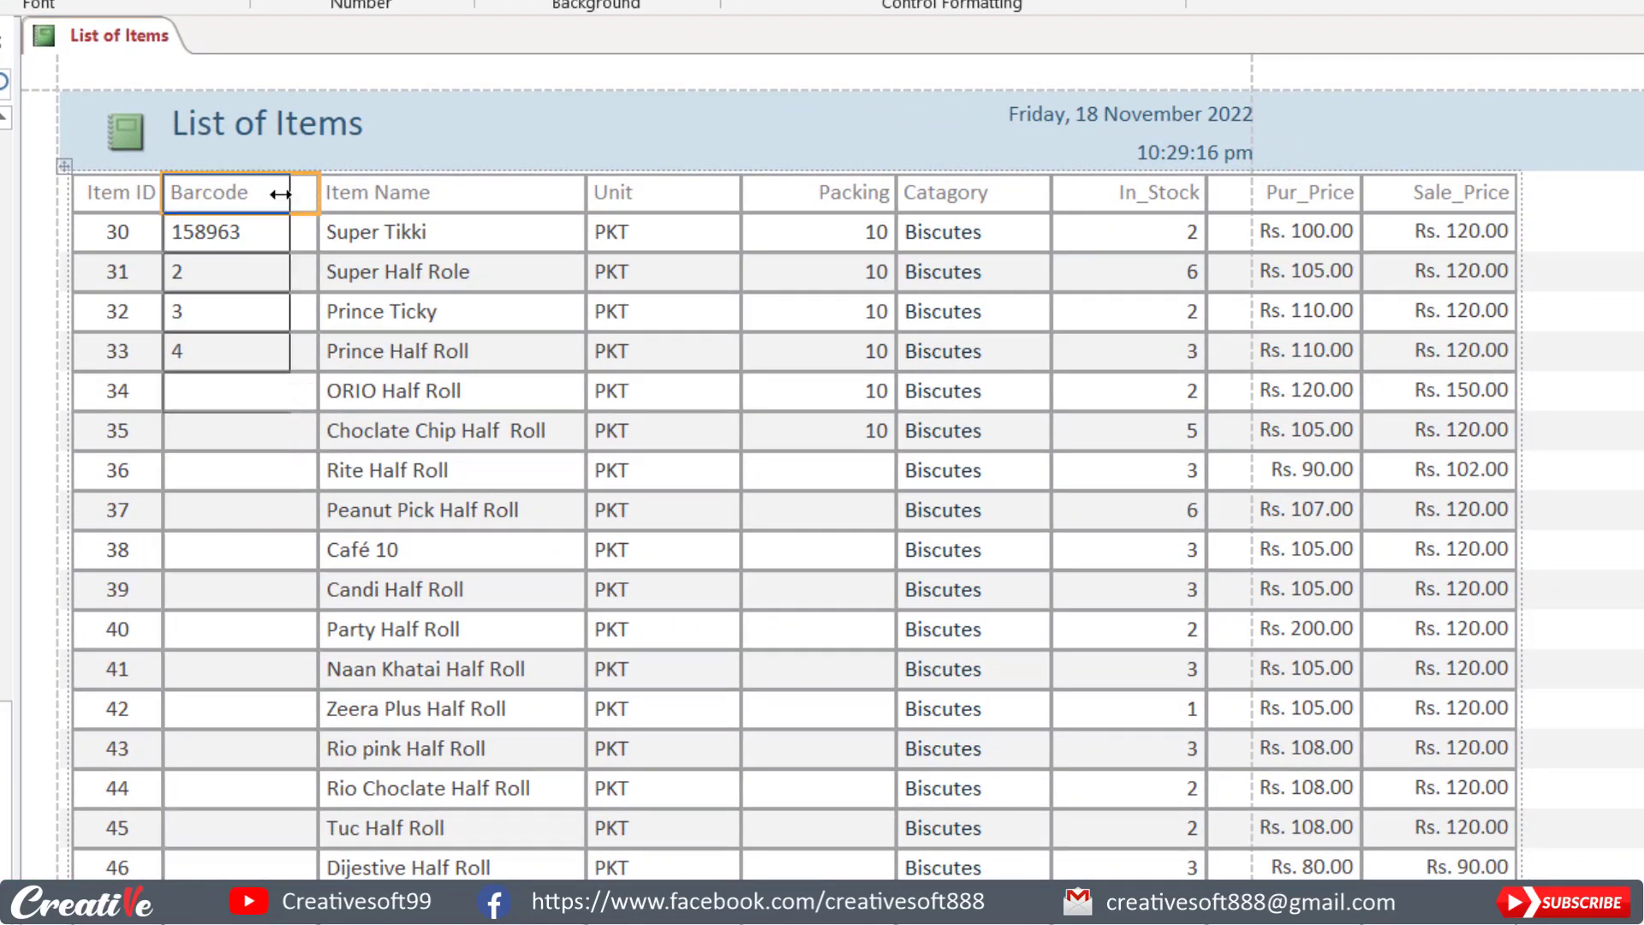
pyautogui.moveTo(280, 194); pyautogui.dragTo(258, 194)
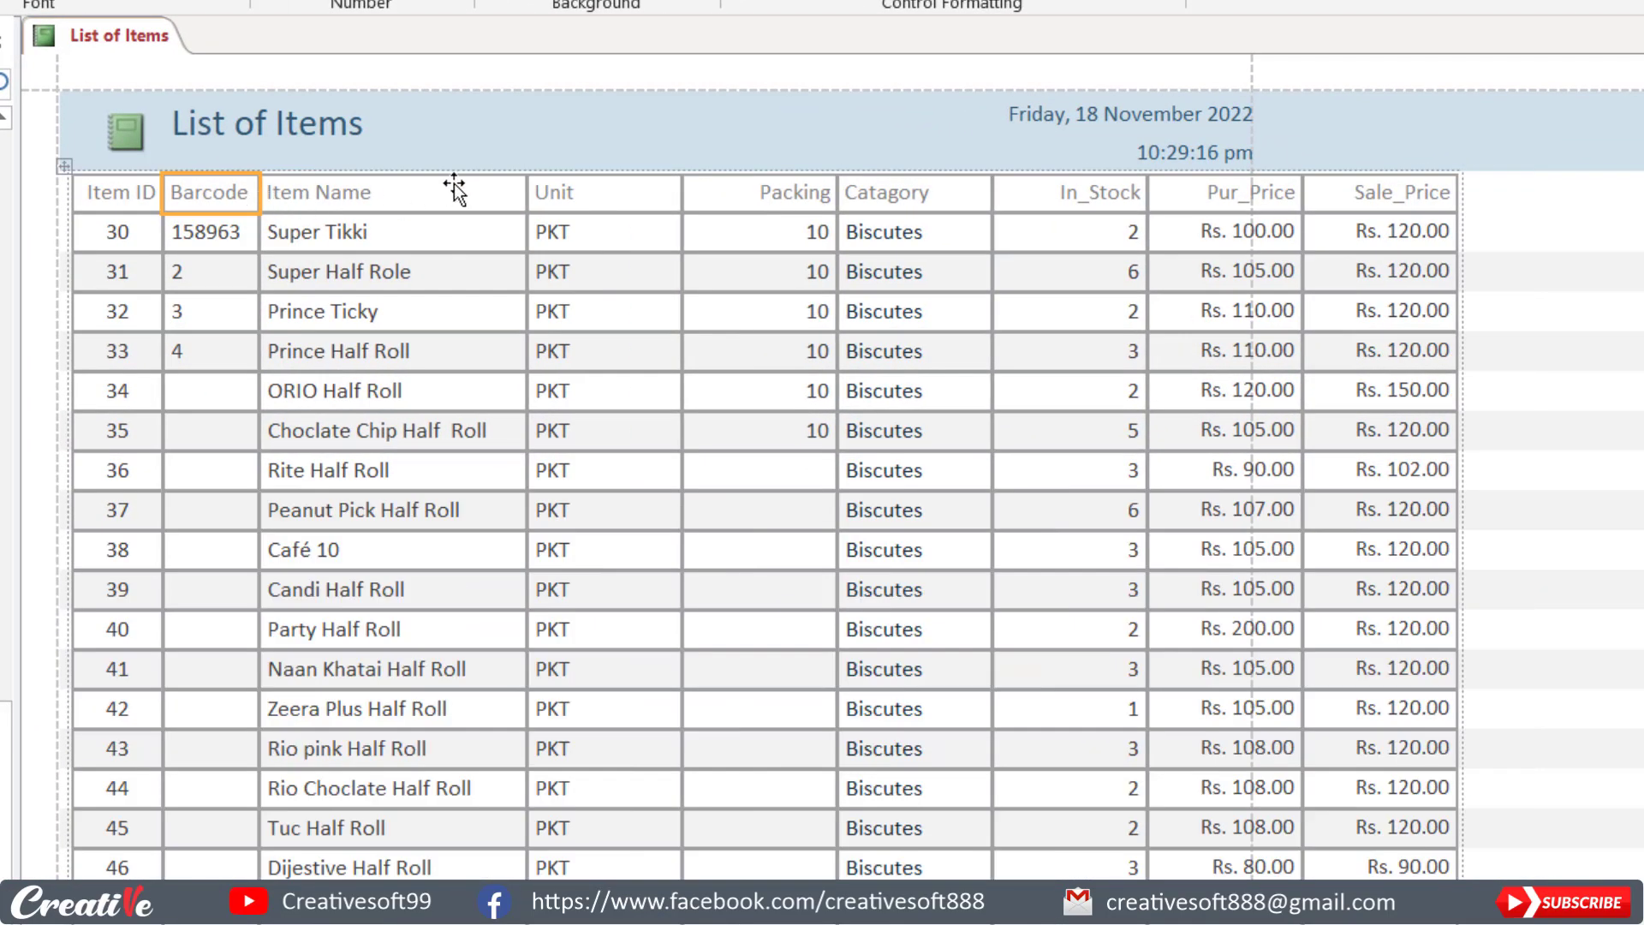
pyautogui.click(576, 190)
pyautogui.moveTo(680, 194); pyautogui.dragTo(591, 192)
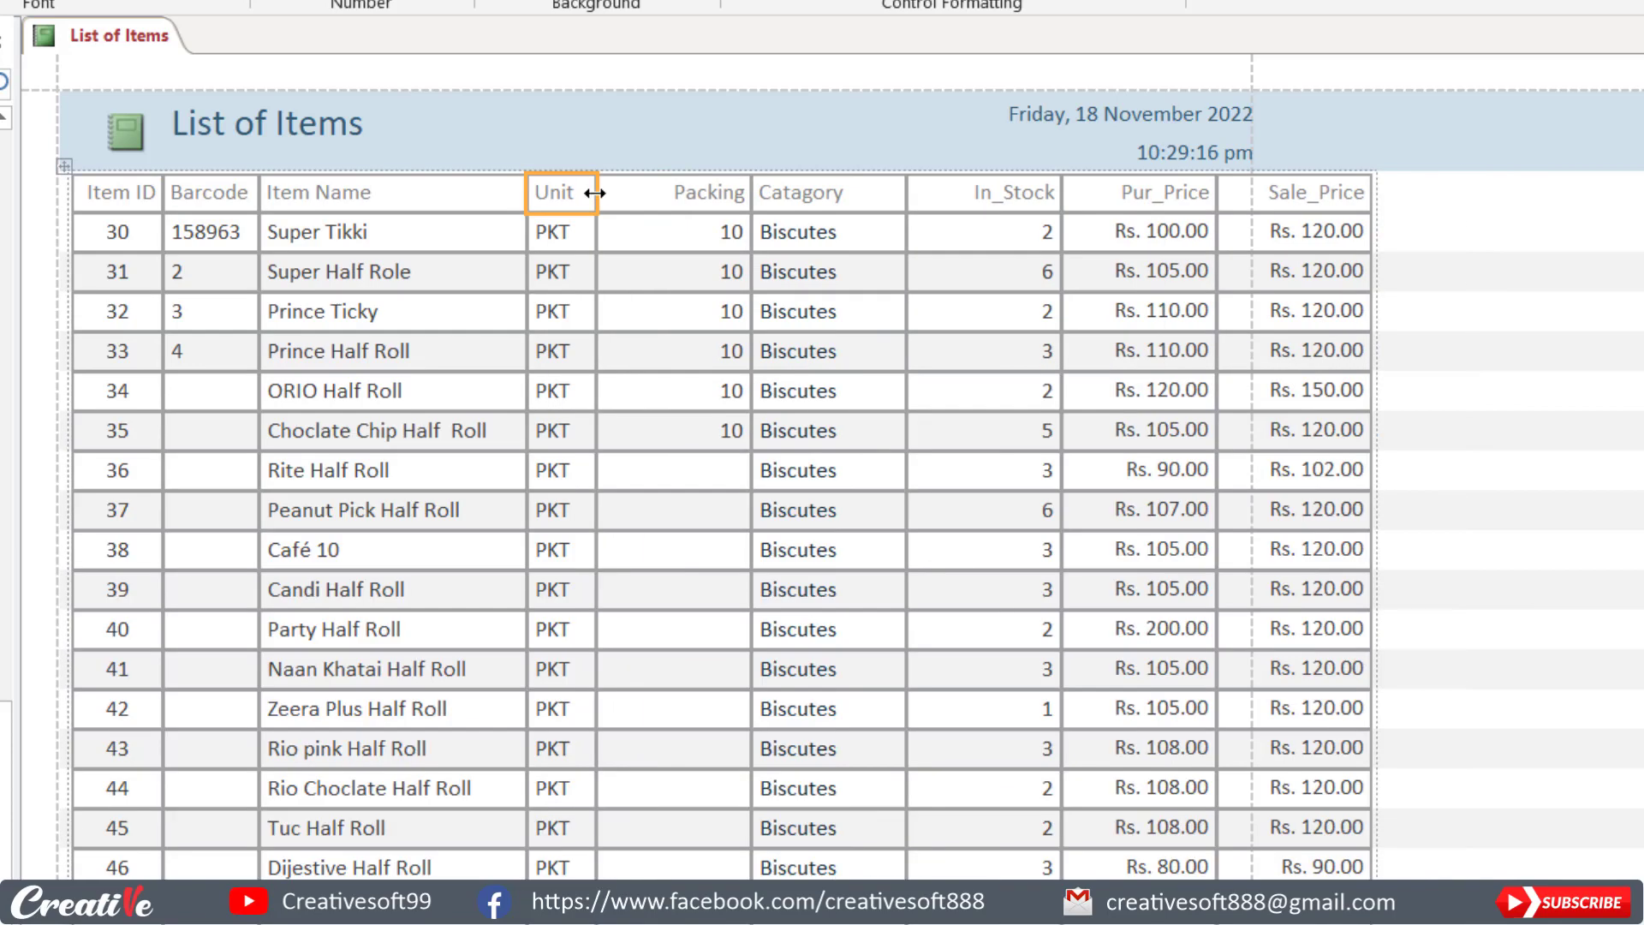
pyautogui.click(685, 192)
pyautogui.moveTo(750, 192); pyautogui.dragTo(707, 191)
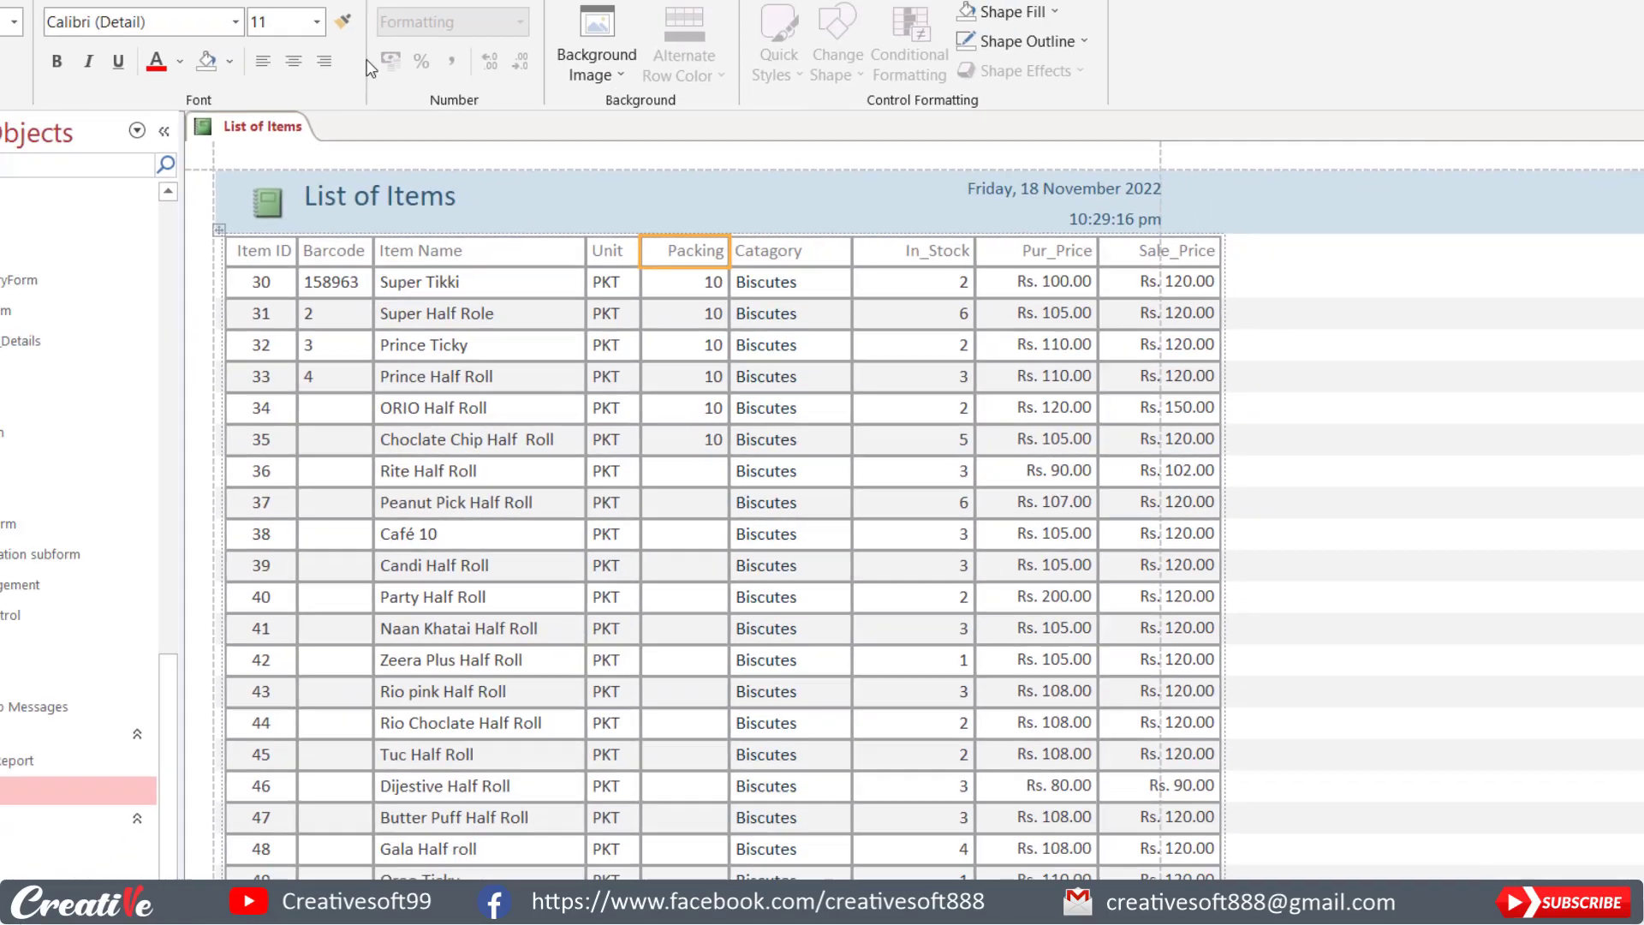
# - Check the narrowed columns in Design View, and return to Layout View
pyautogui.click(475, 52)
pyautogui.click(30, 107)
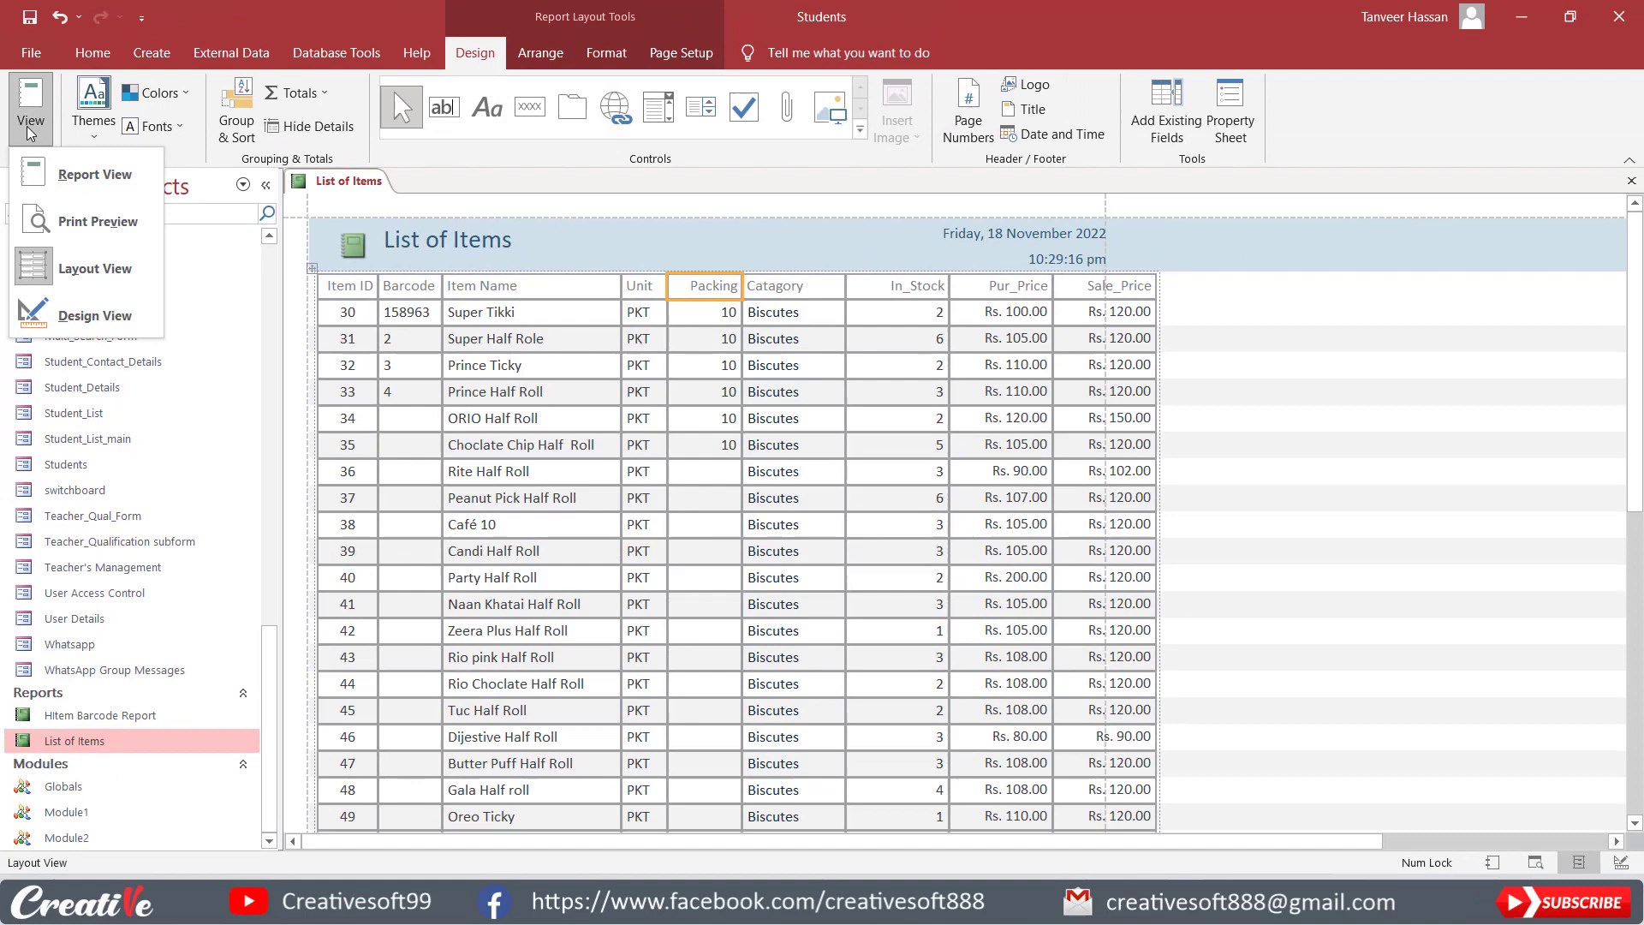
pyautogui.click(79, 301)
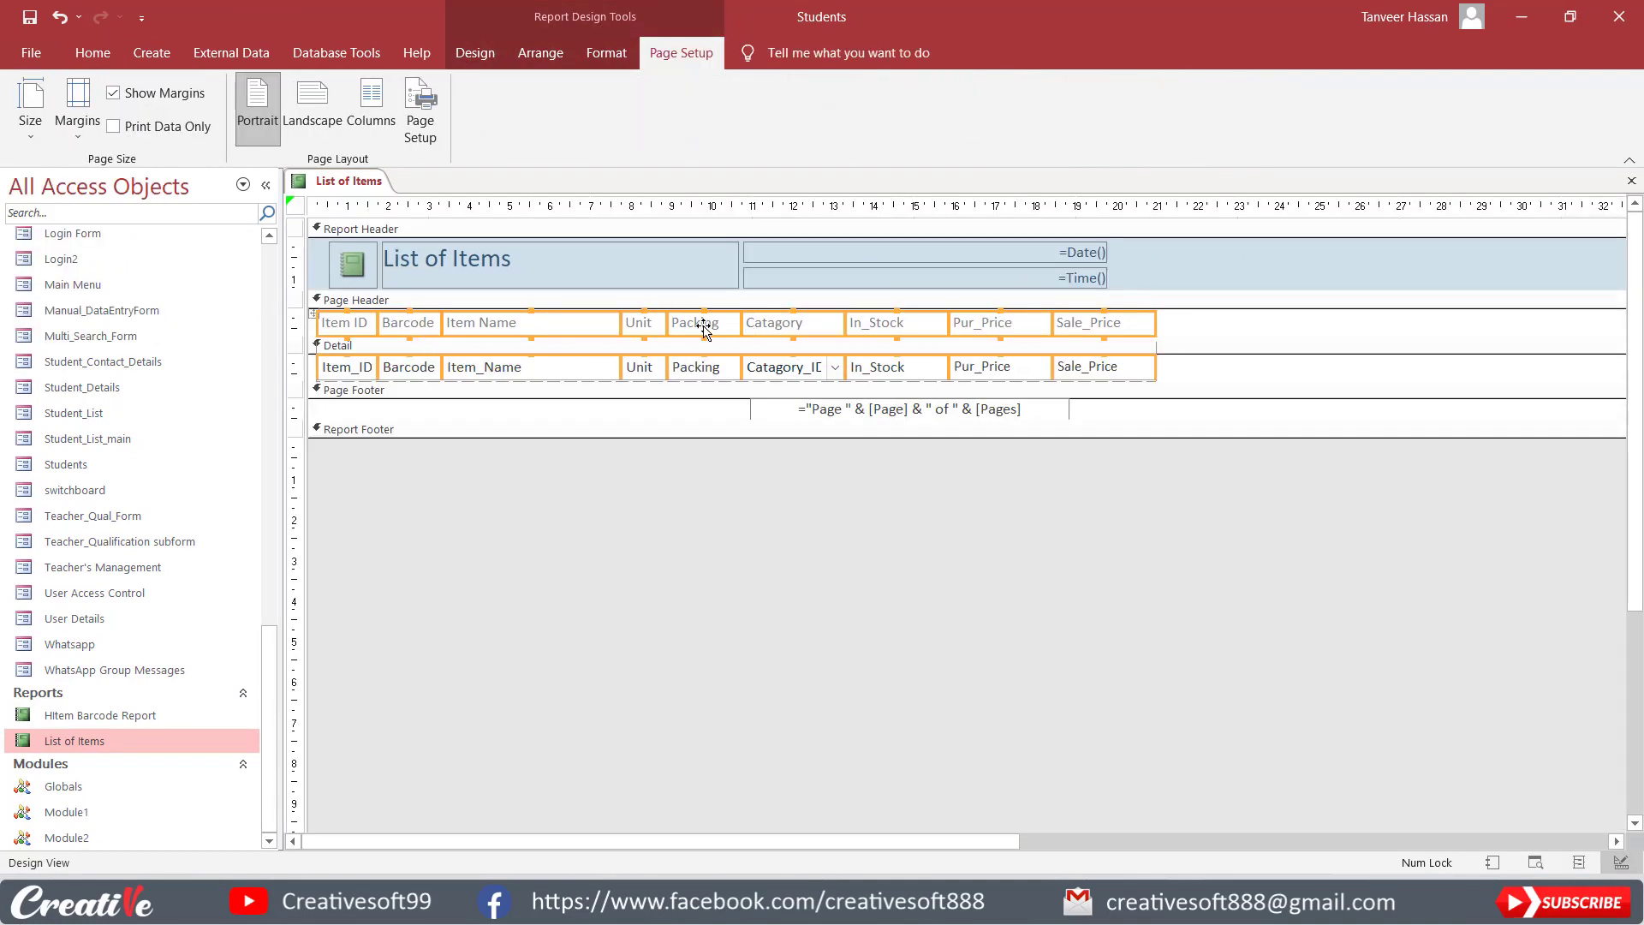
pyautogui.click(475, 52)
pyautogui.click(34, 146)
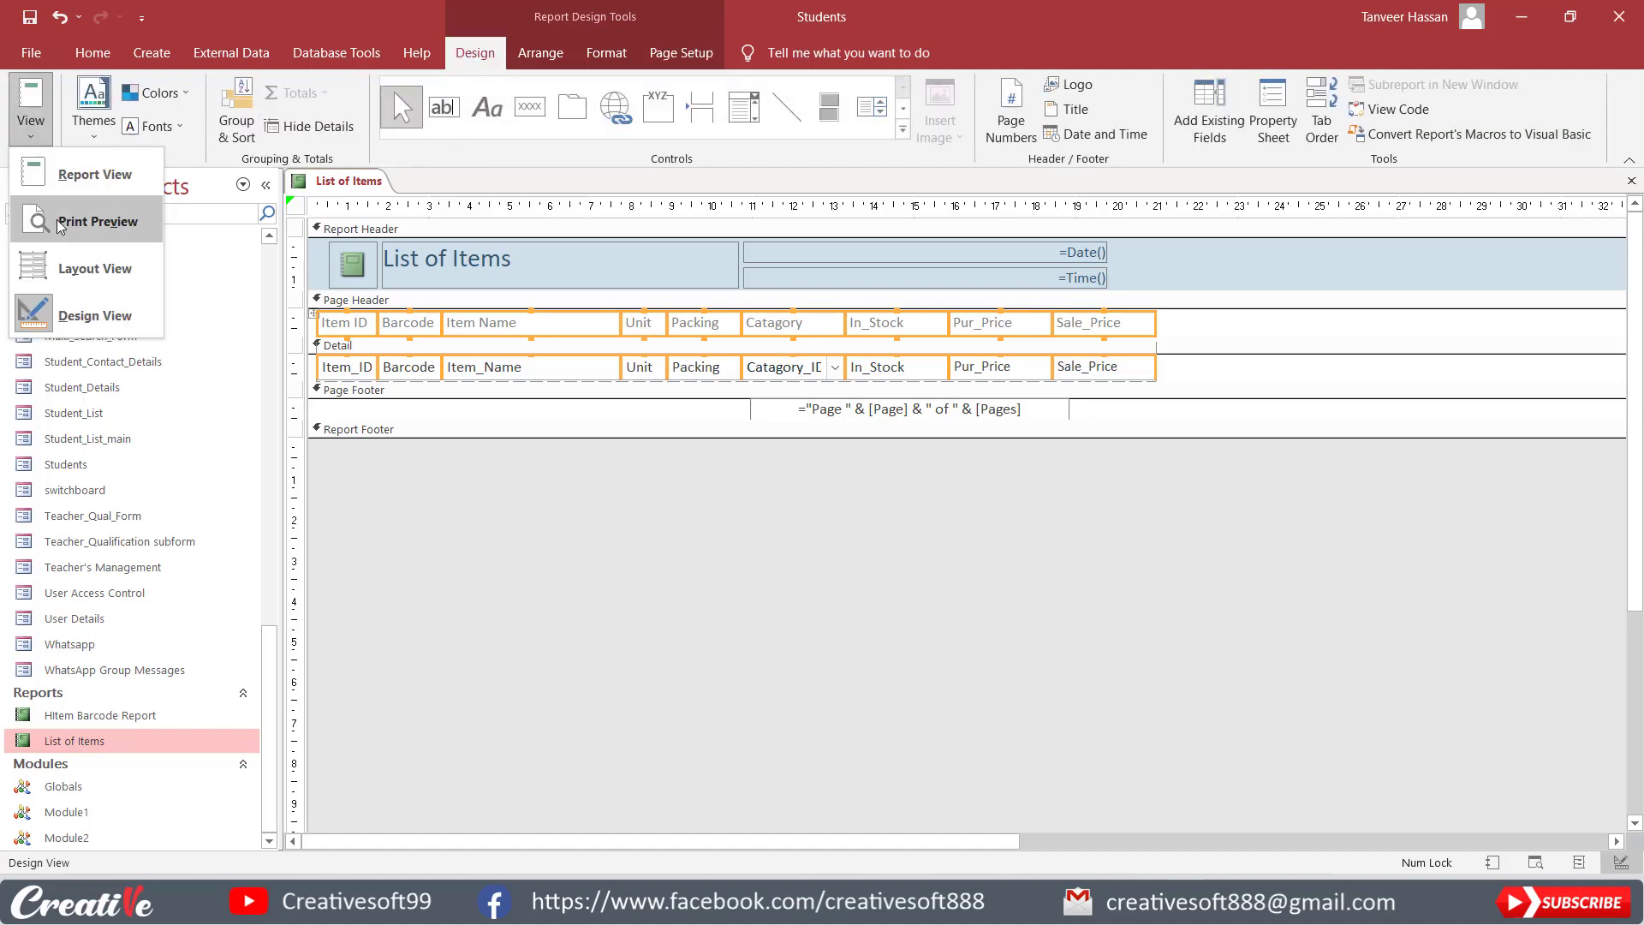
pyautogui.click(75, 265)
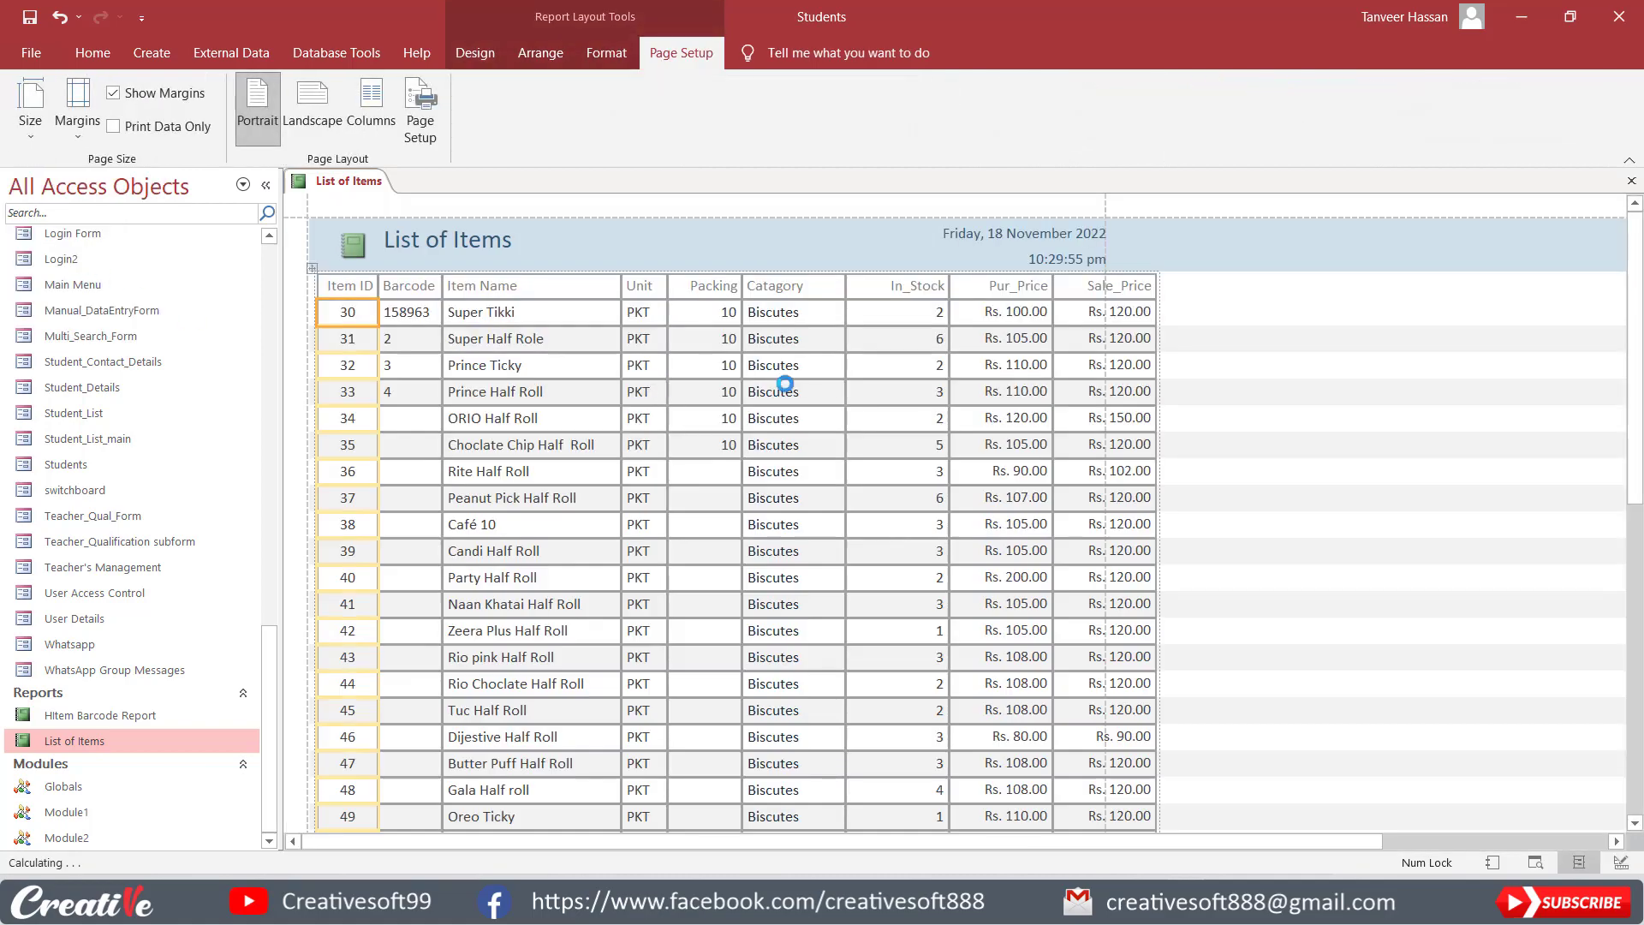
# - Narrow the In_Stock, Pur_Price and Sale_Price columns until the table ends just inside the page's right boundary
pyautogui.click(794, 313)
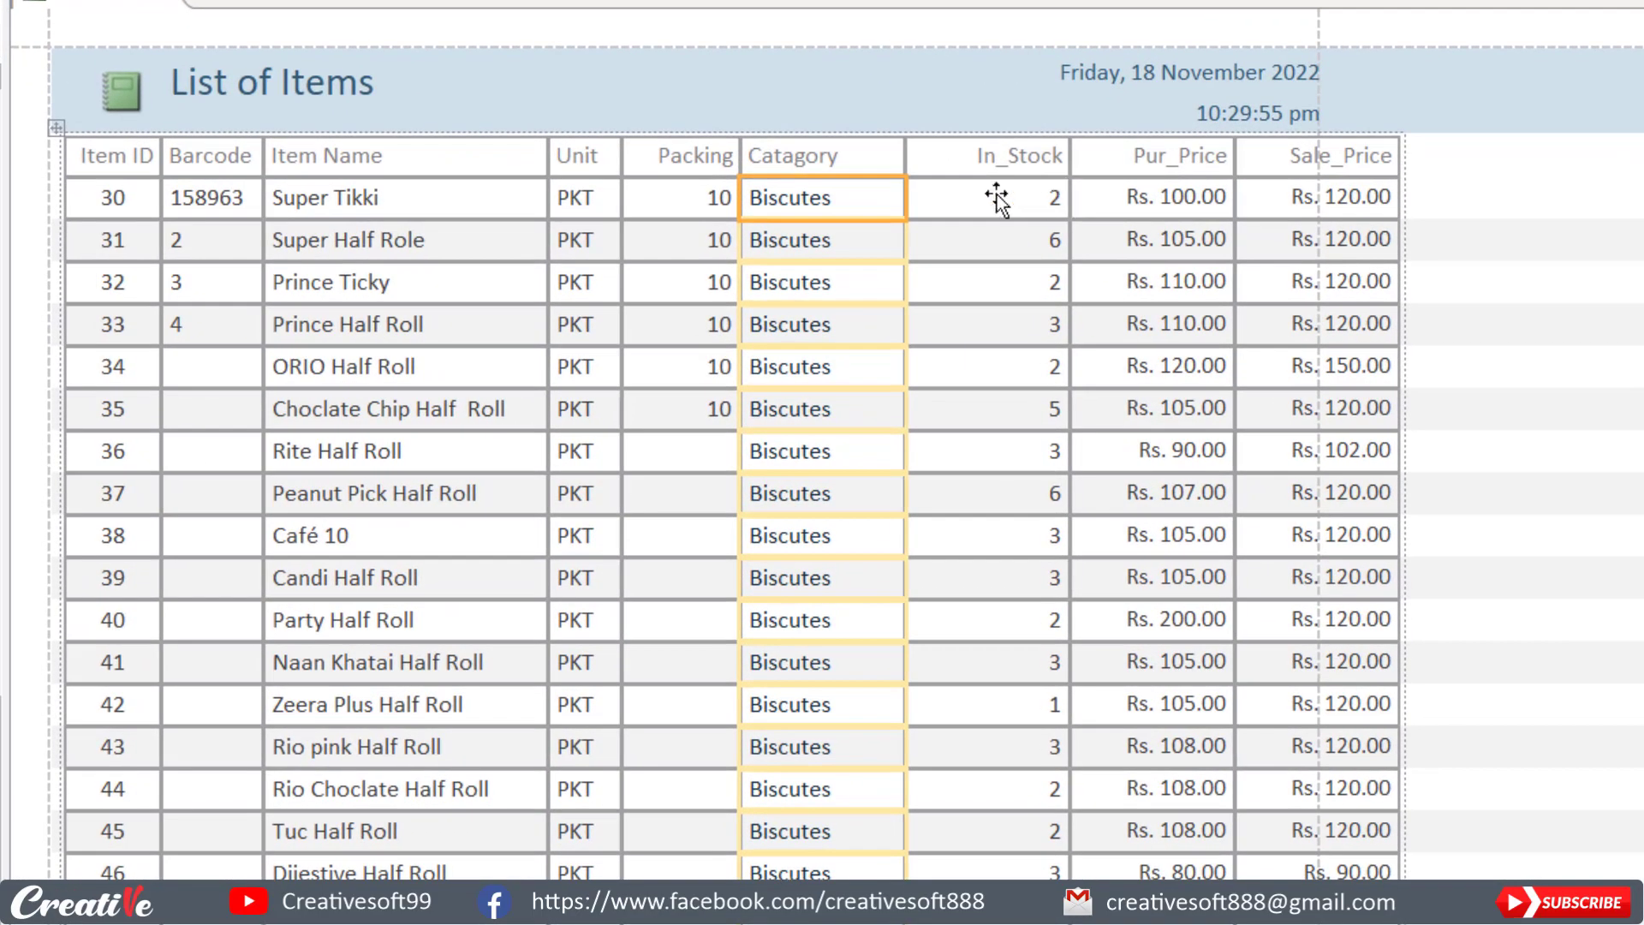
pyautogui.click(948, 290)
pyautogui.moveTo(1069, 195); pyautogui.dragTo(1011, 194)
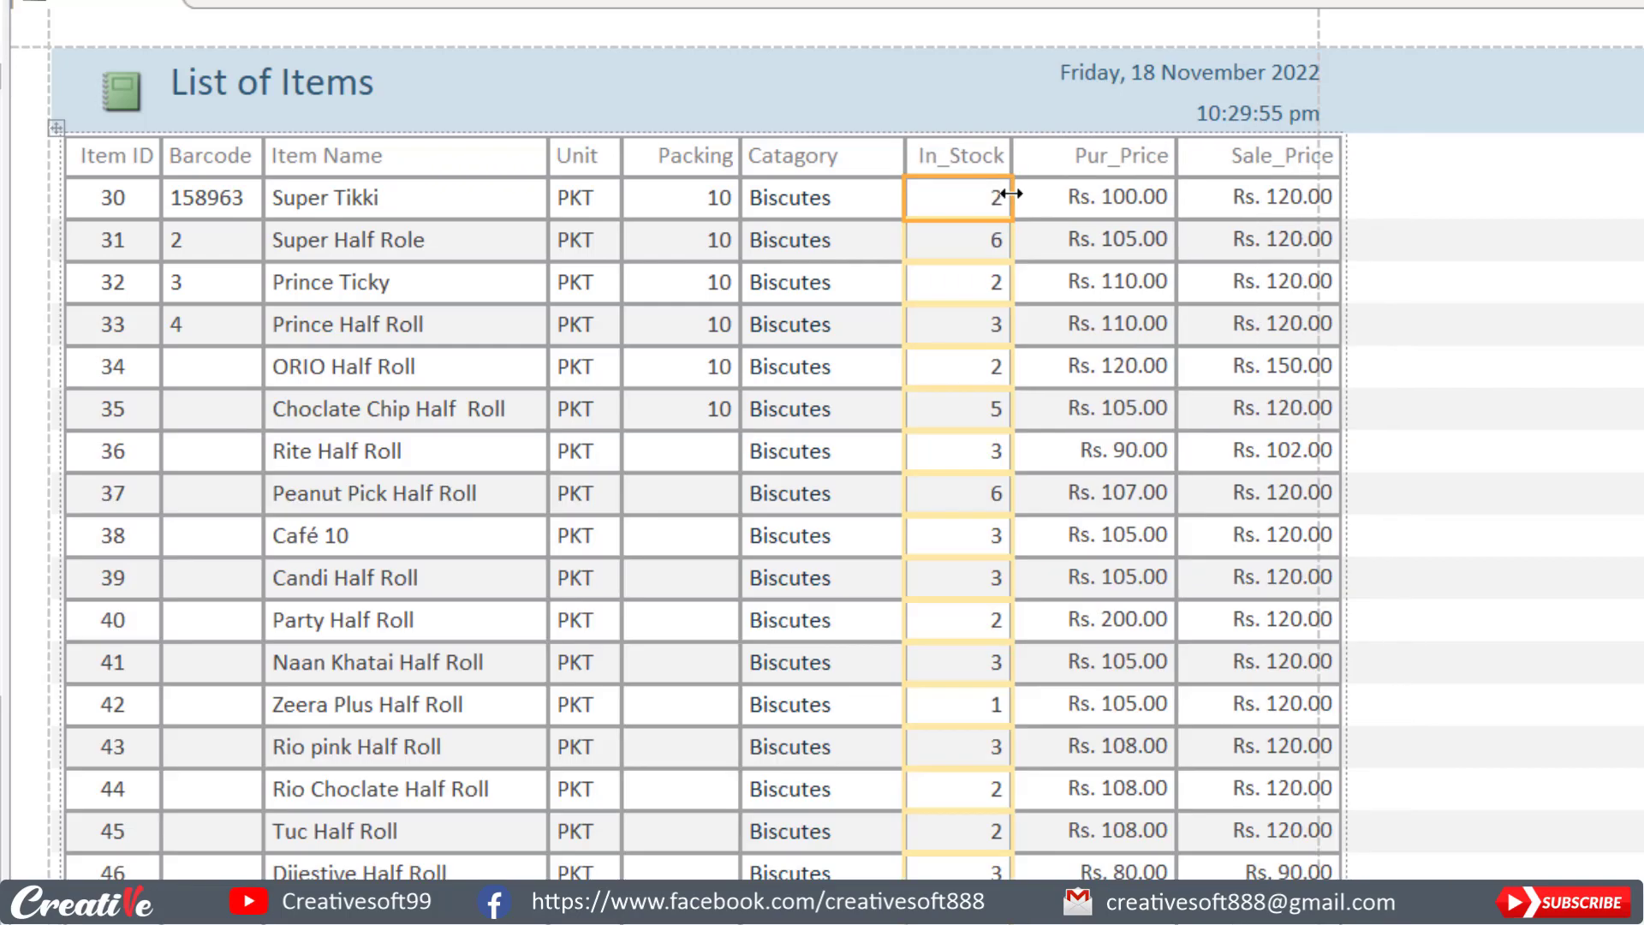
pyautogui.click(1147, 201)
pyautogui.moveTo(1178, 204); pyautogui.dragTo(1137, 203)
pyautogui.click(1214, 155)
pyautogui.click(1240, 206)
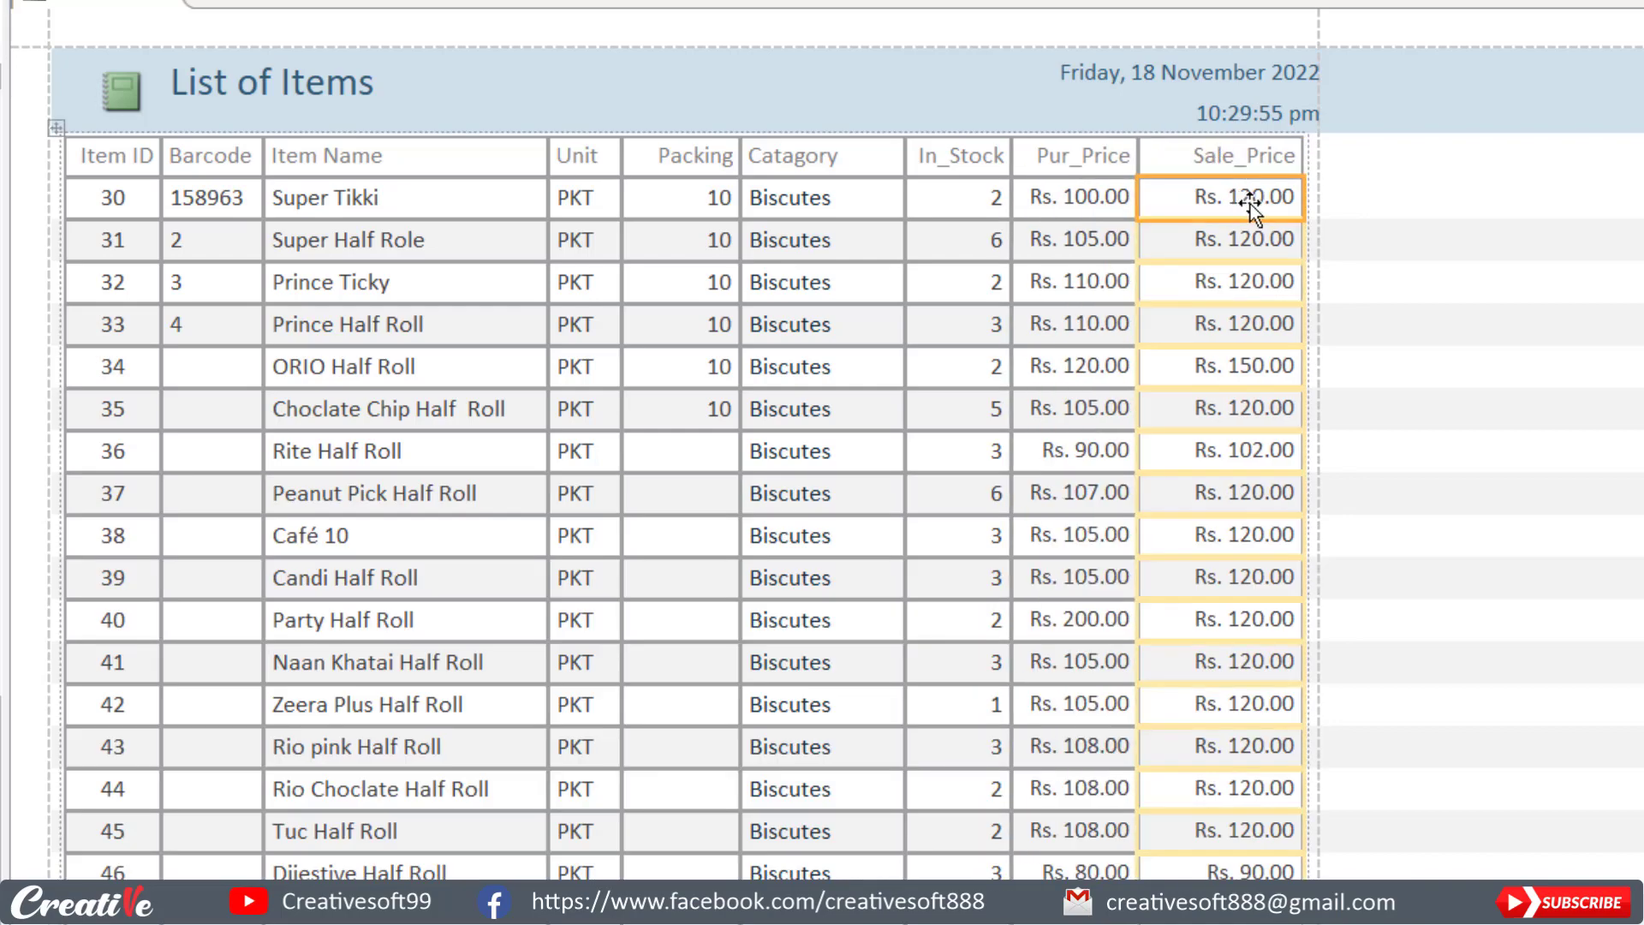
pyautogui.moveTo(1293, 196); pyautogui.dragTo(1283, 196)
pyautogui.click(1135, 197)
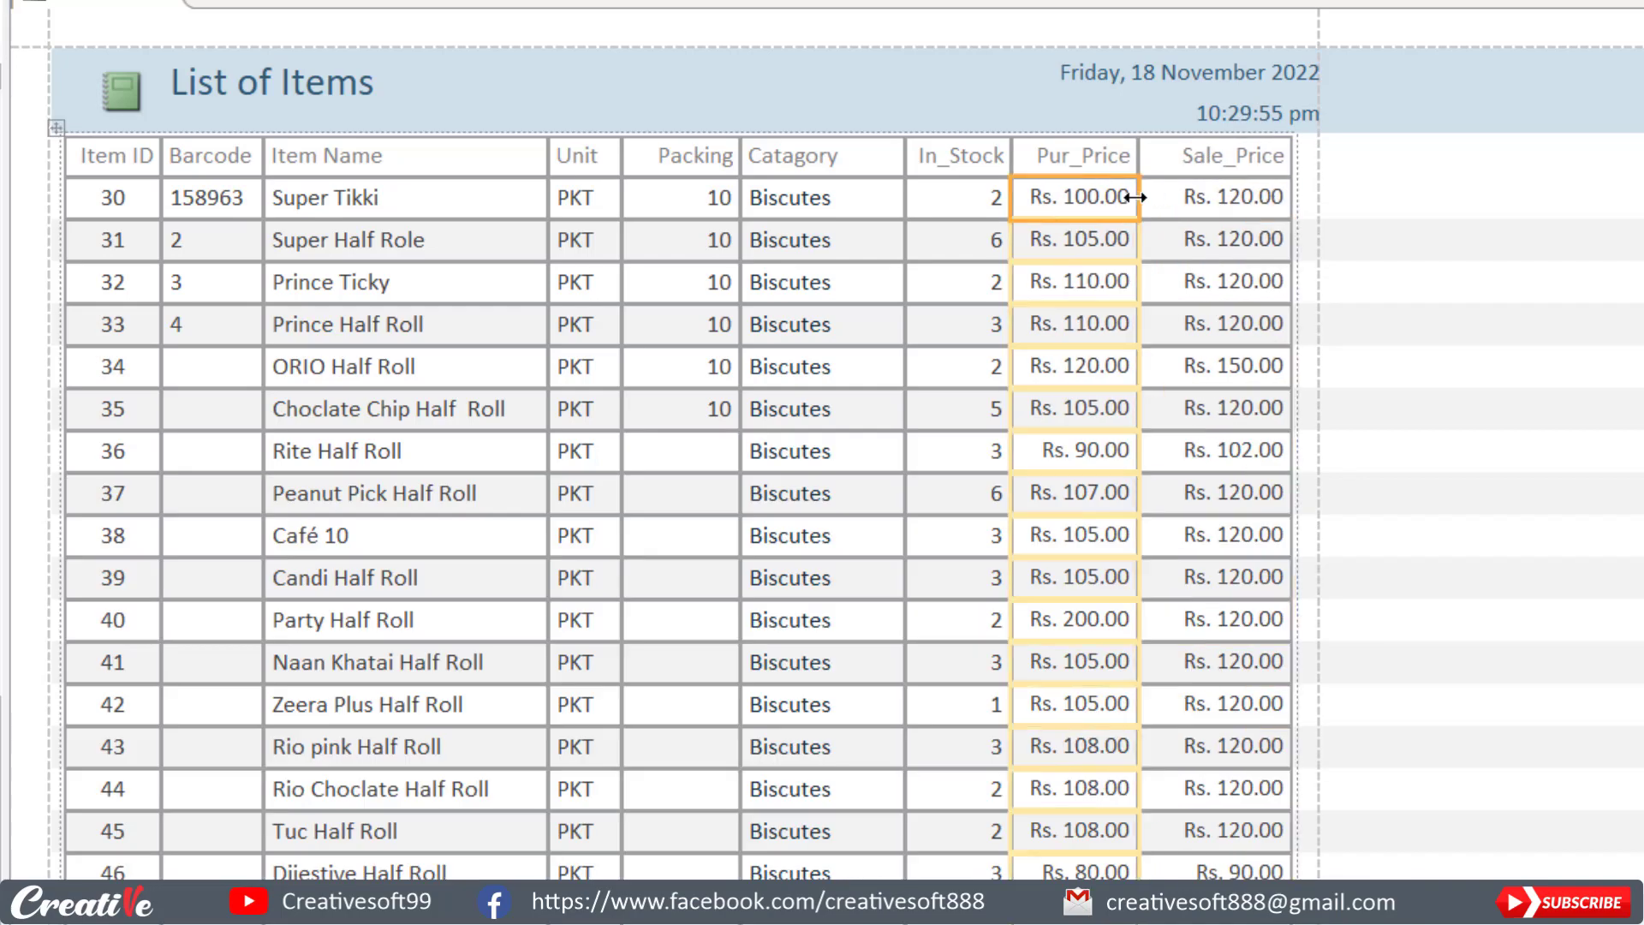
pyautogui.moveTo(1135, 197); pyautogui.dragTo(1152, 197)
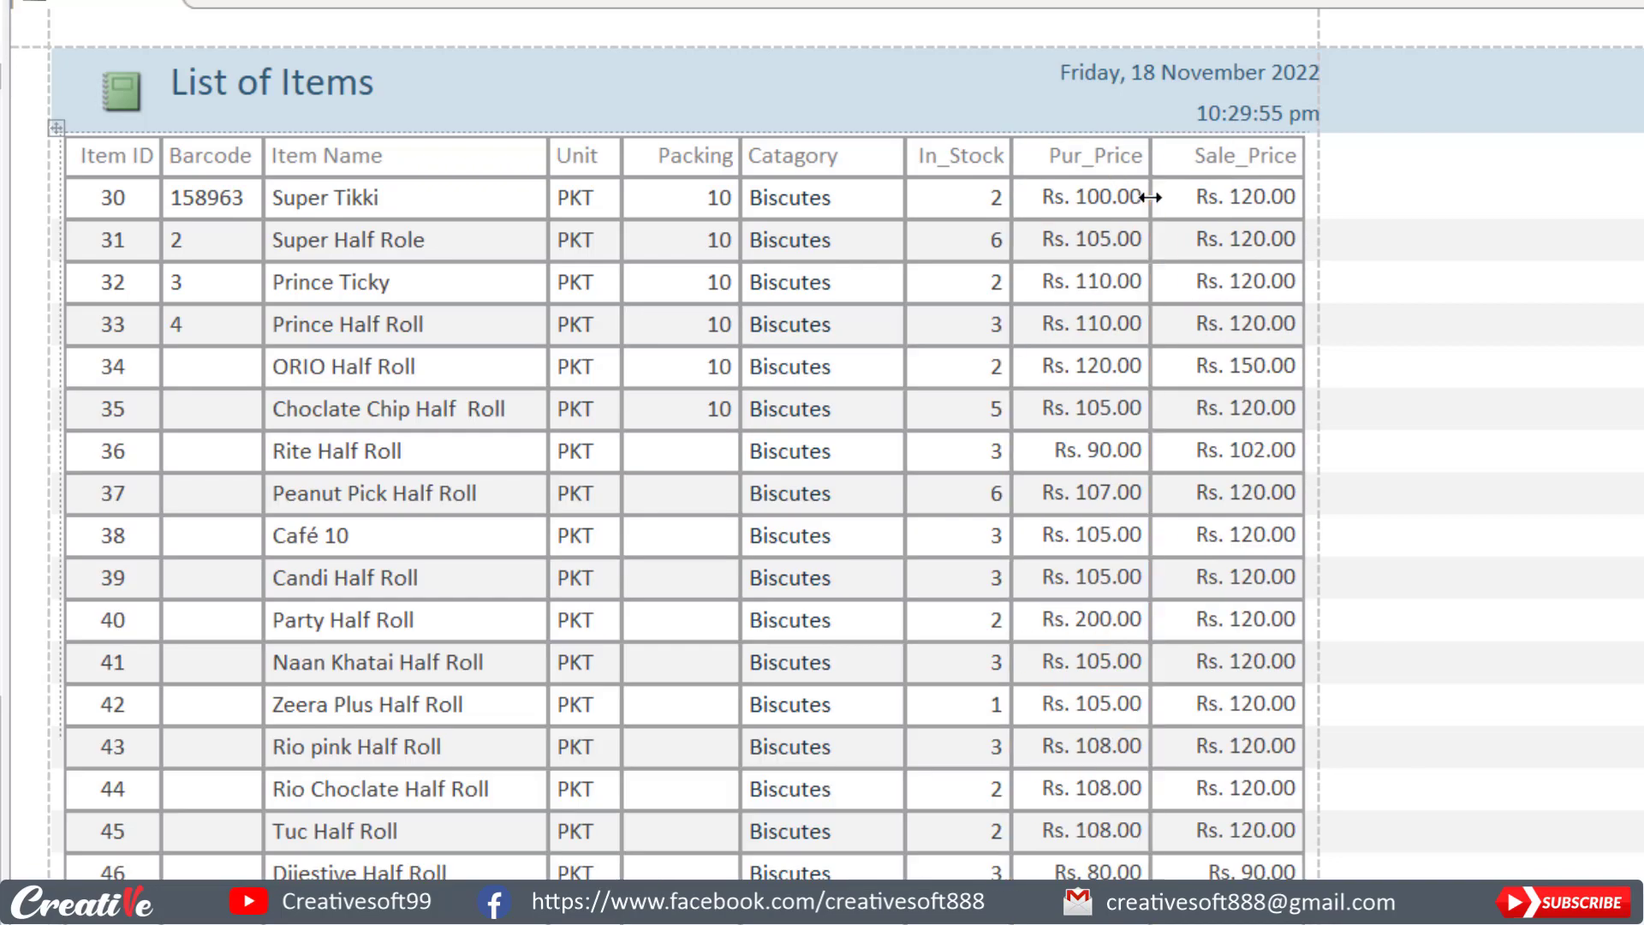
# - Shorten the date and time fields in the report header to stay within the table's width, and switch to Design View
pyautogui.click(1265, 86)
pyautogui.moveTo(1327, 81); pyautogui.dragTo(1286, 90)
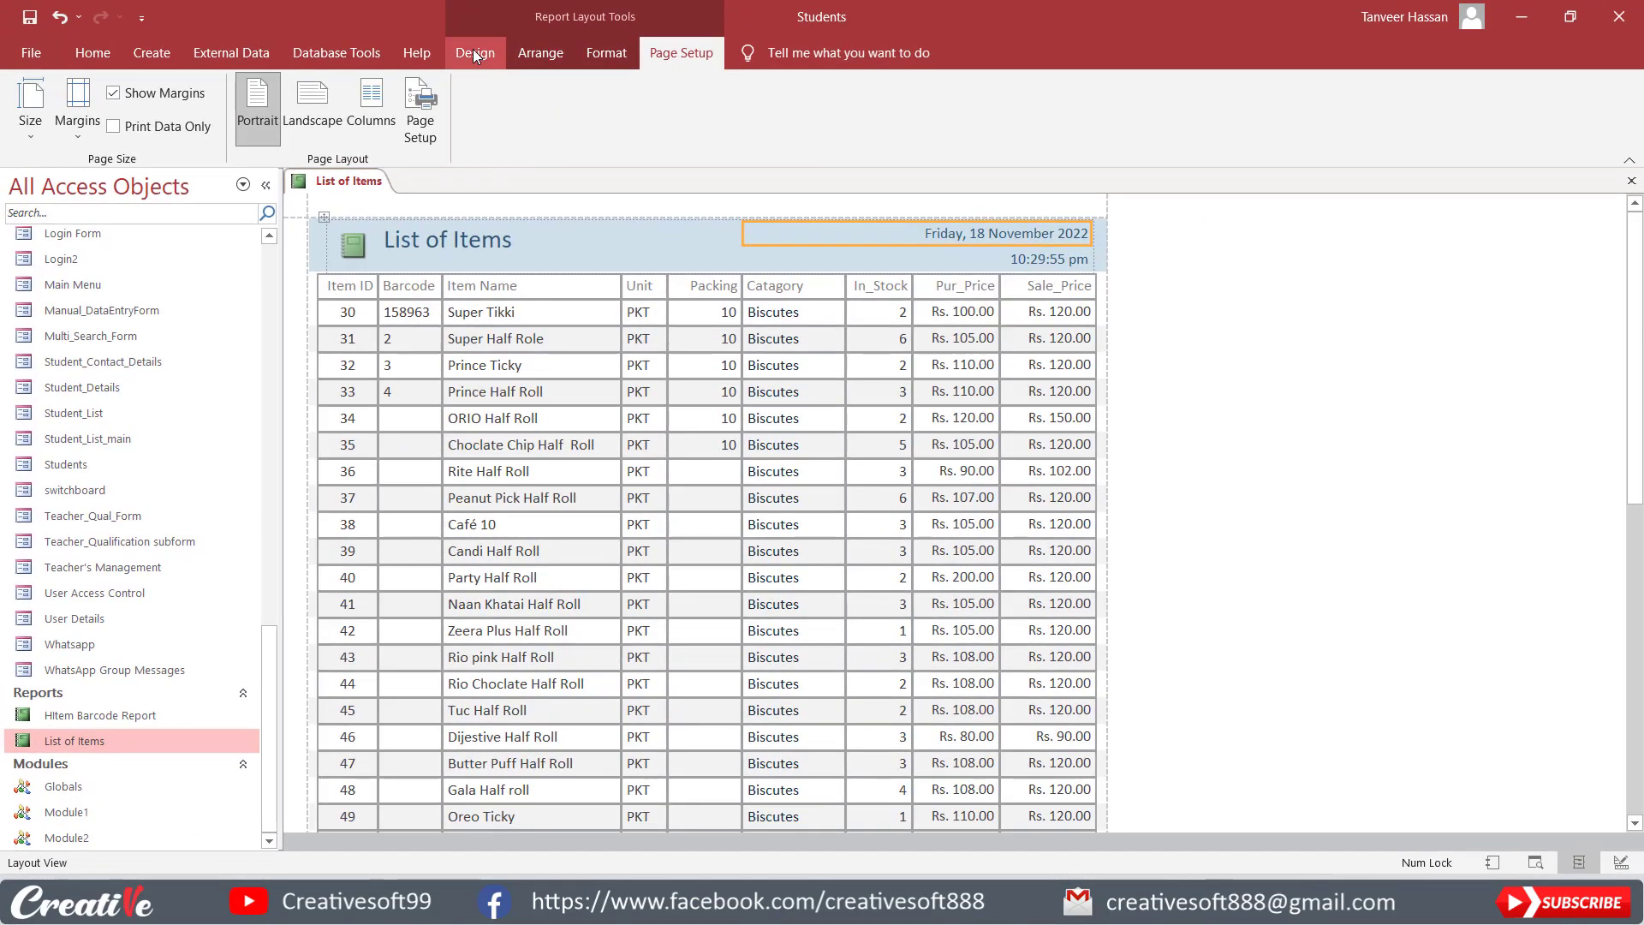
pyautogui.click(473, 52)
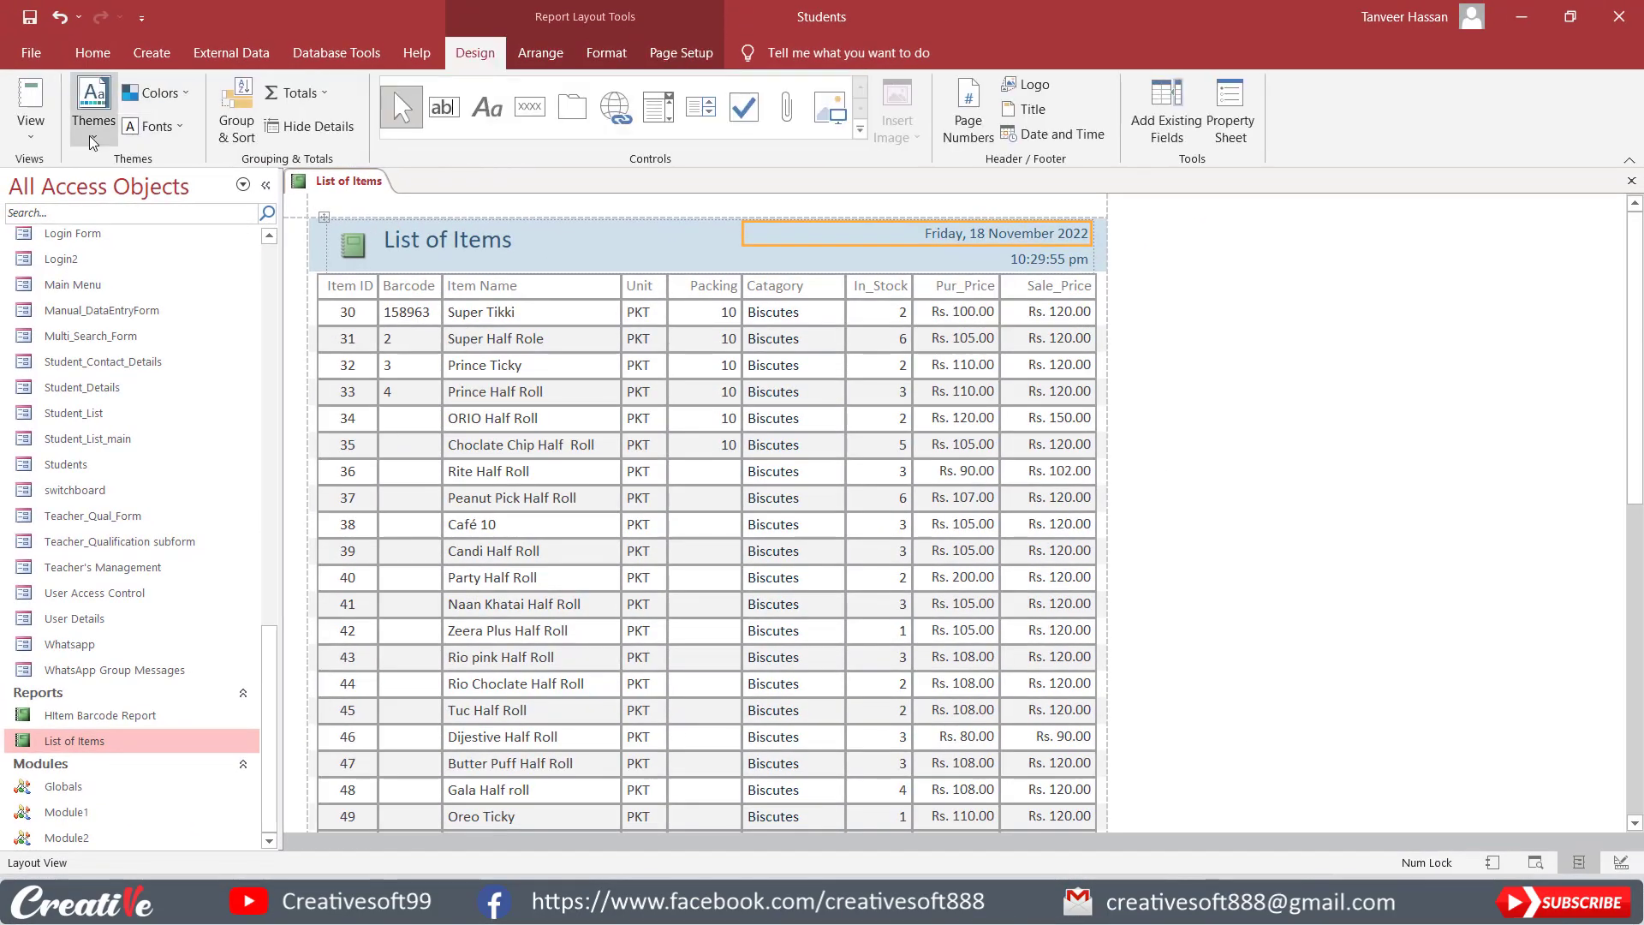
pyautogui.click(30, 129)
pyautogui.click(90, 317)
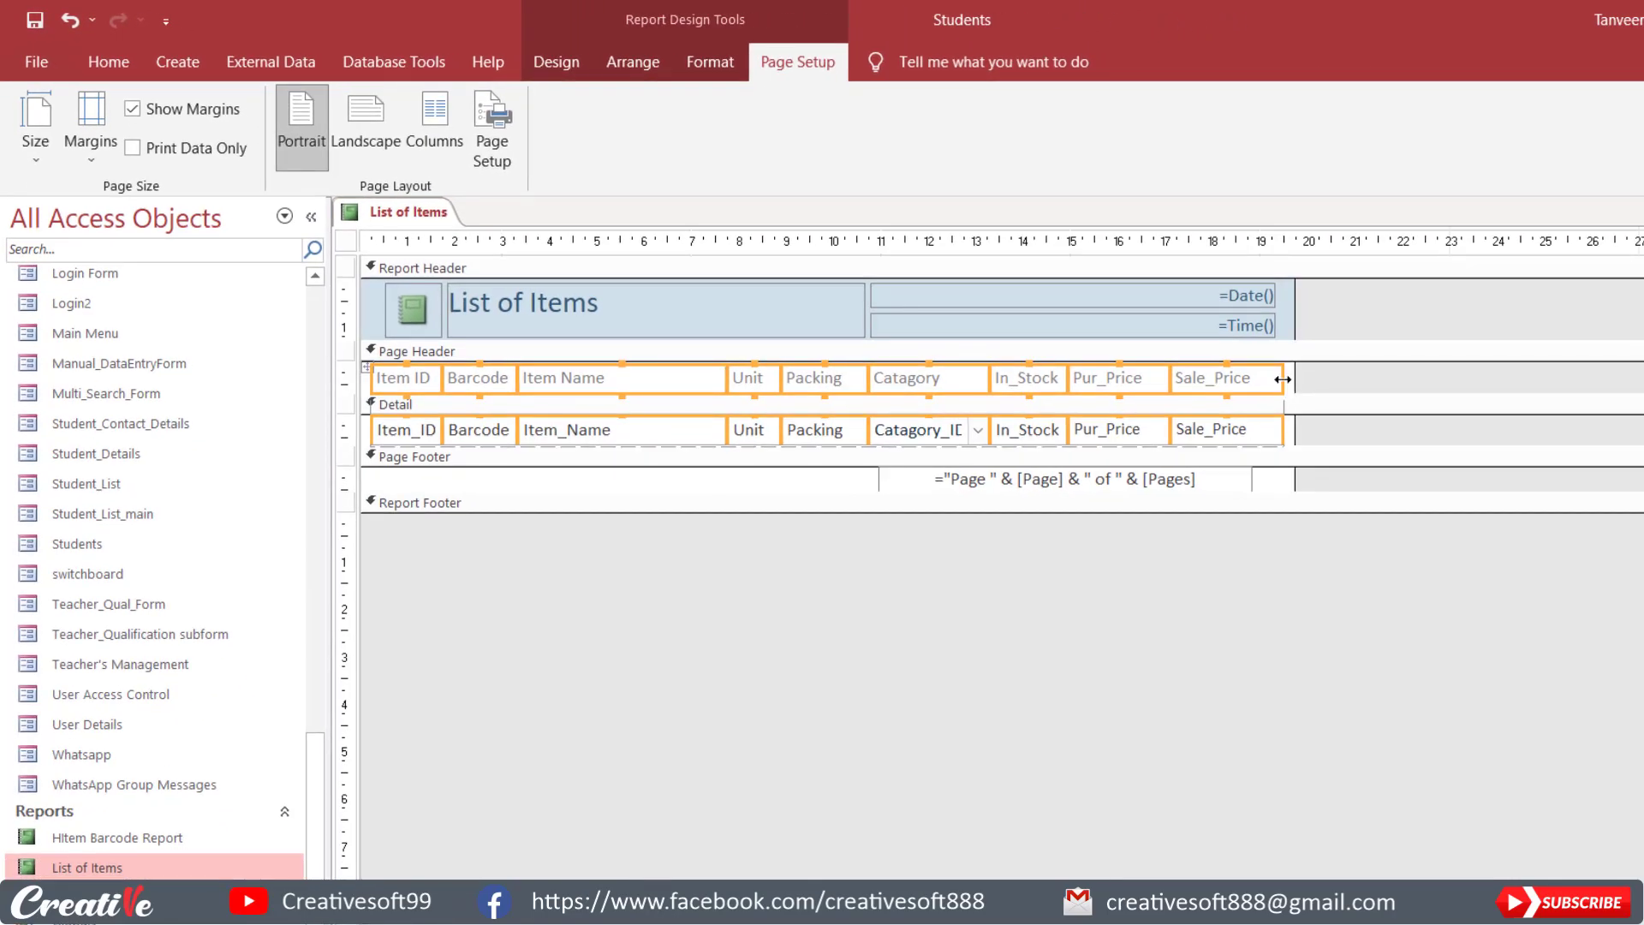
# - Try extending the Sale_Price column to about the 21 cm mark, undo it and pull the report's right edge back to the table
pyautogui.moveTo(1283, 379); pyautogui.dragTo(1366, 375)
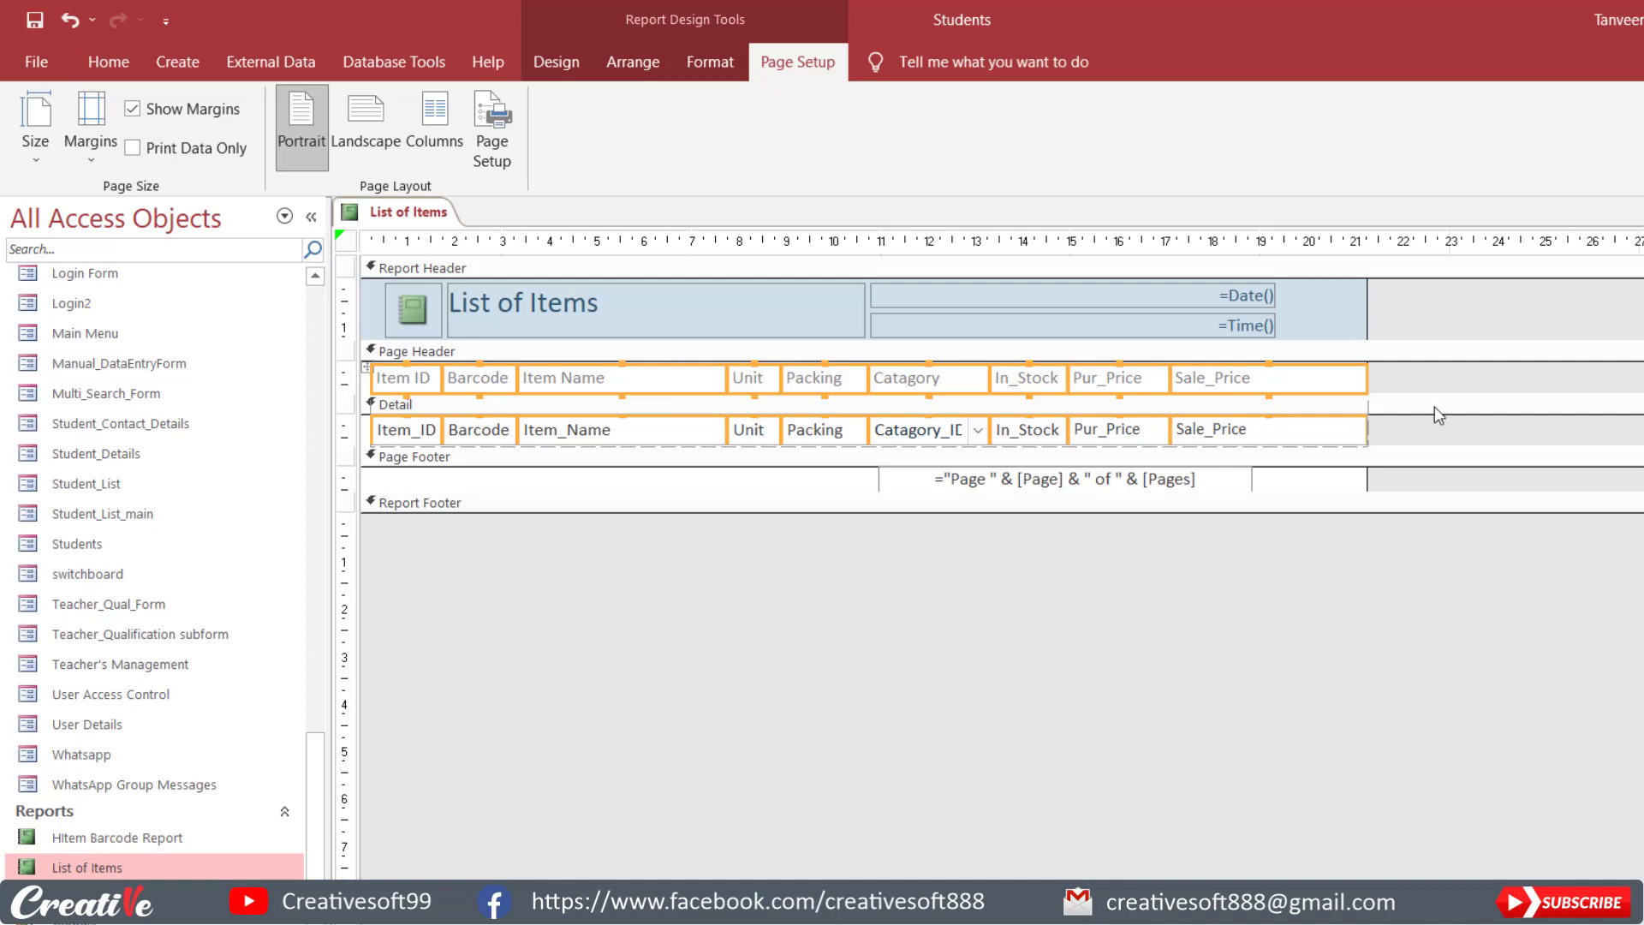
pyautogui.hotkey('ctrl', 'z')
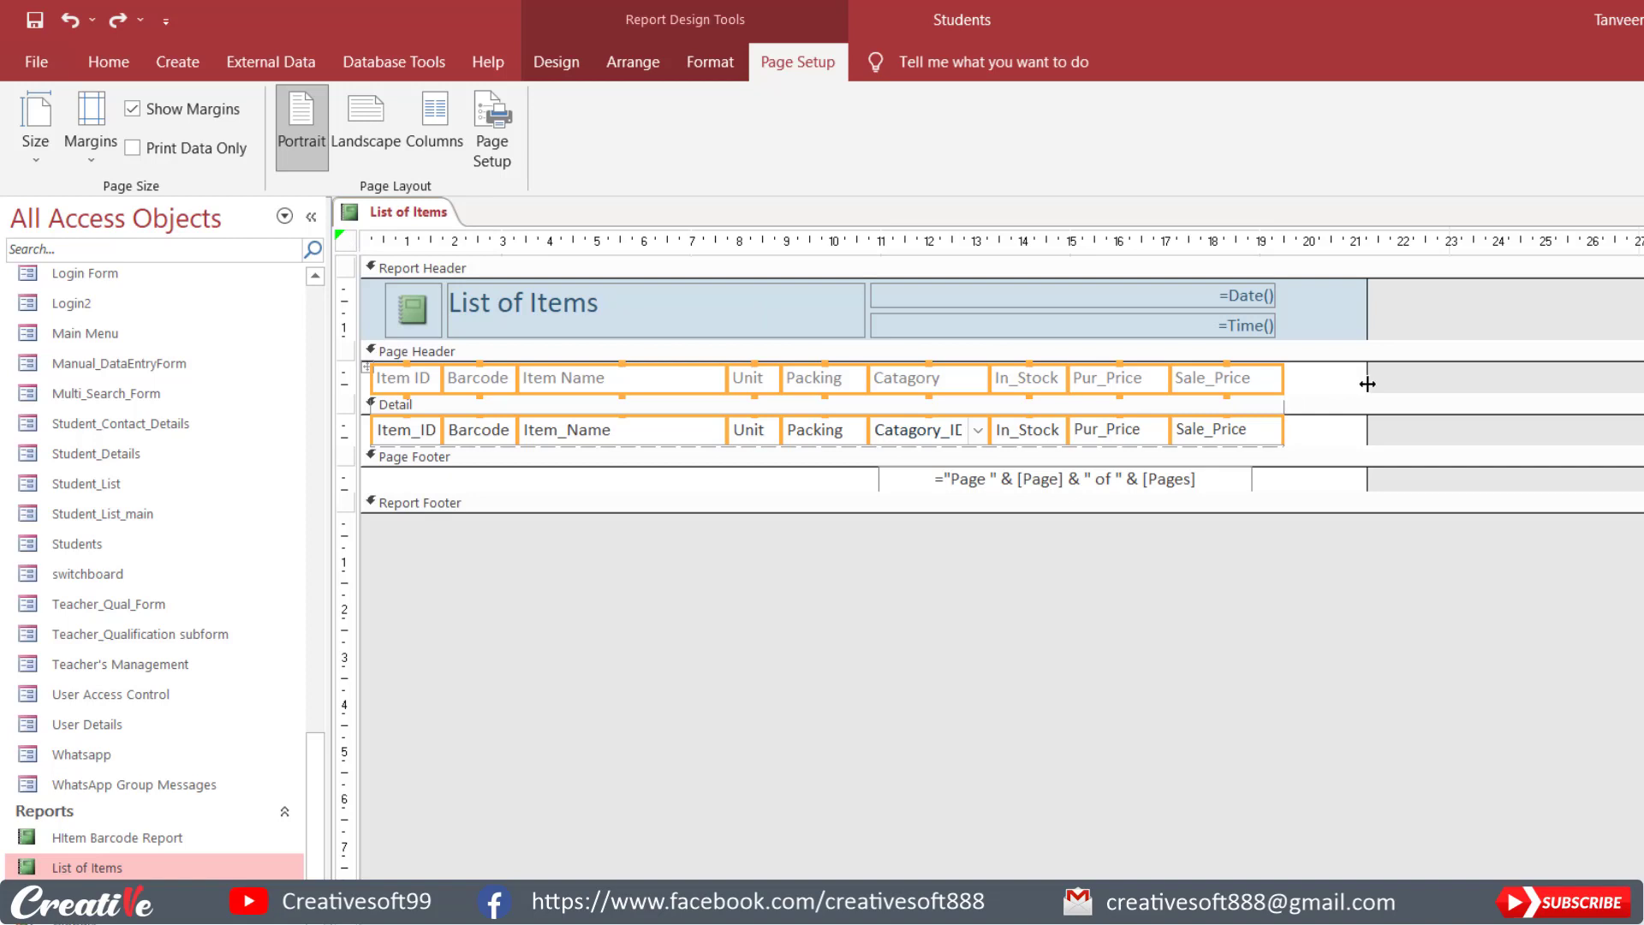
pyautogui.moveTo(1368, 383); pyautogui.dragTo(1282, 384)
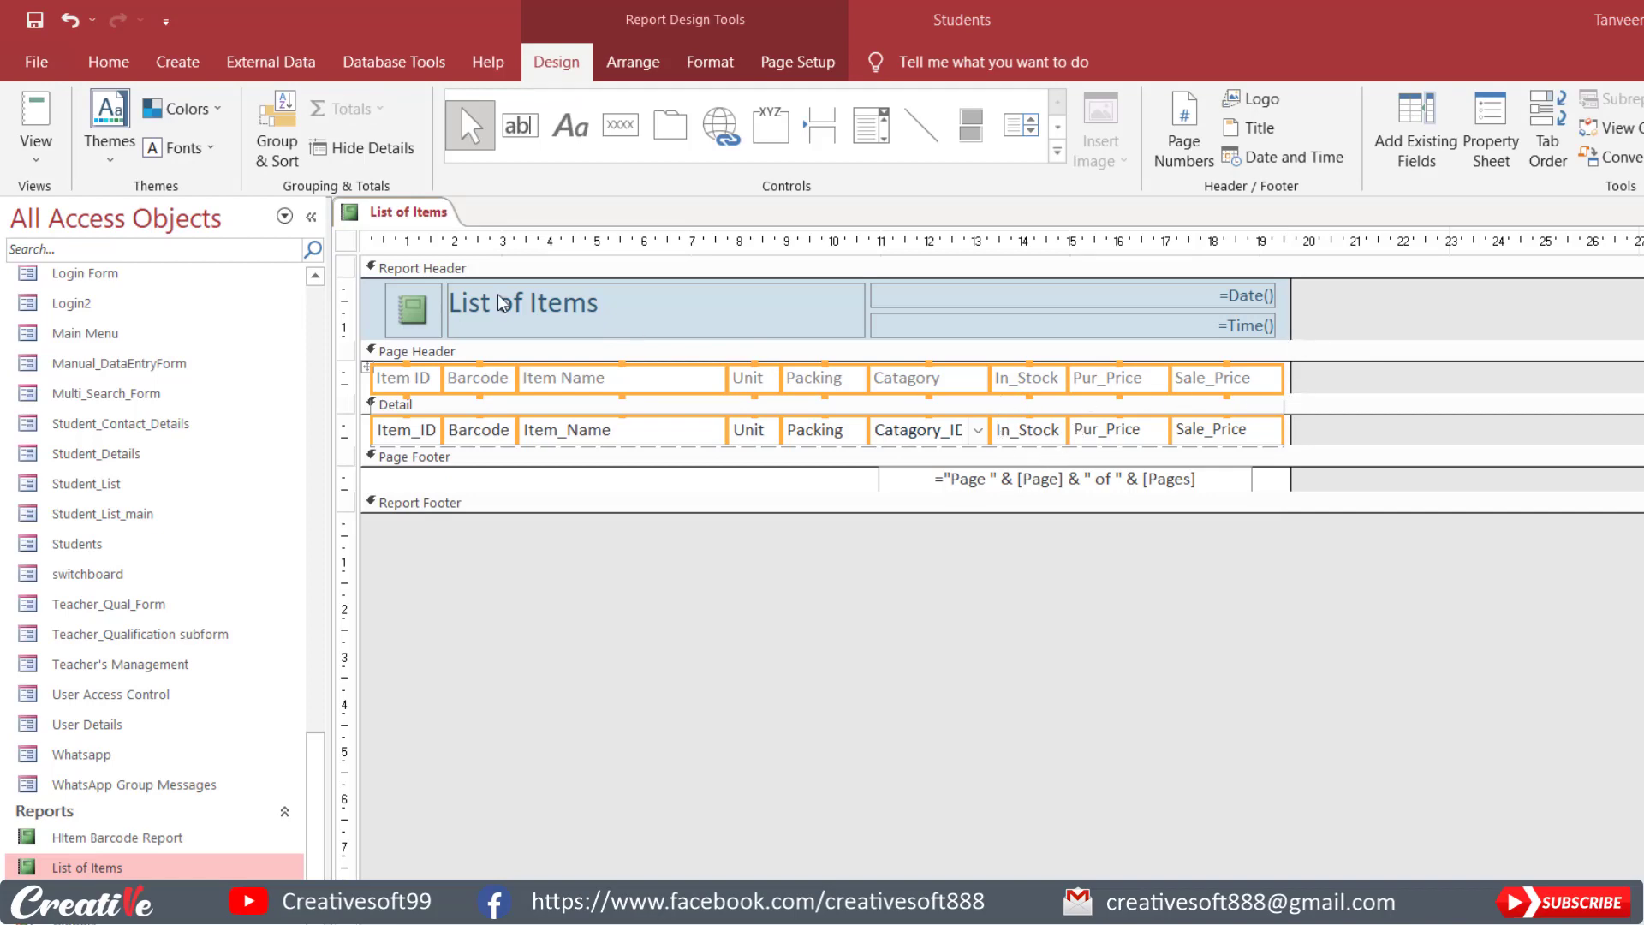
# - Examine the fit of the columns on the page in Print Preview, and return to Design View
pyautogui.click(36, 153)
pyautogui.click(76, 257)
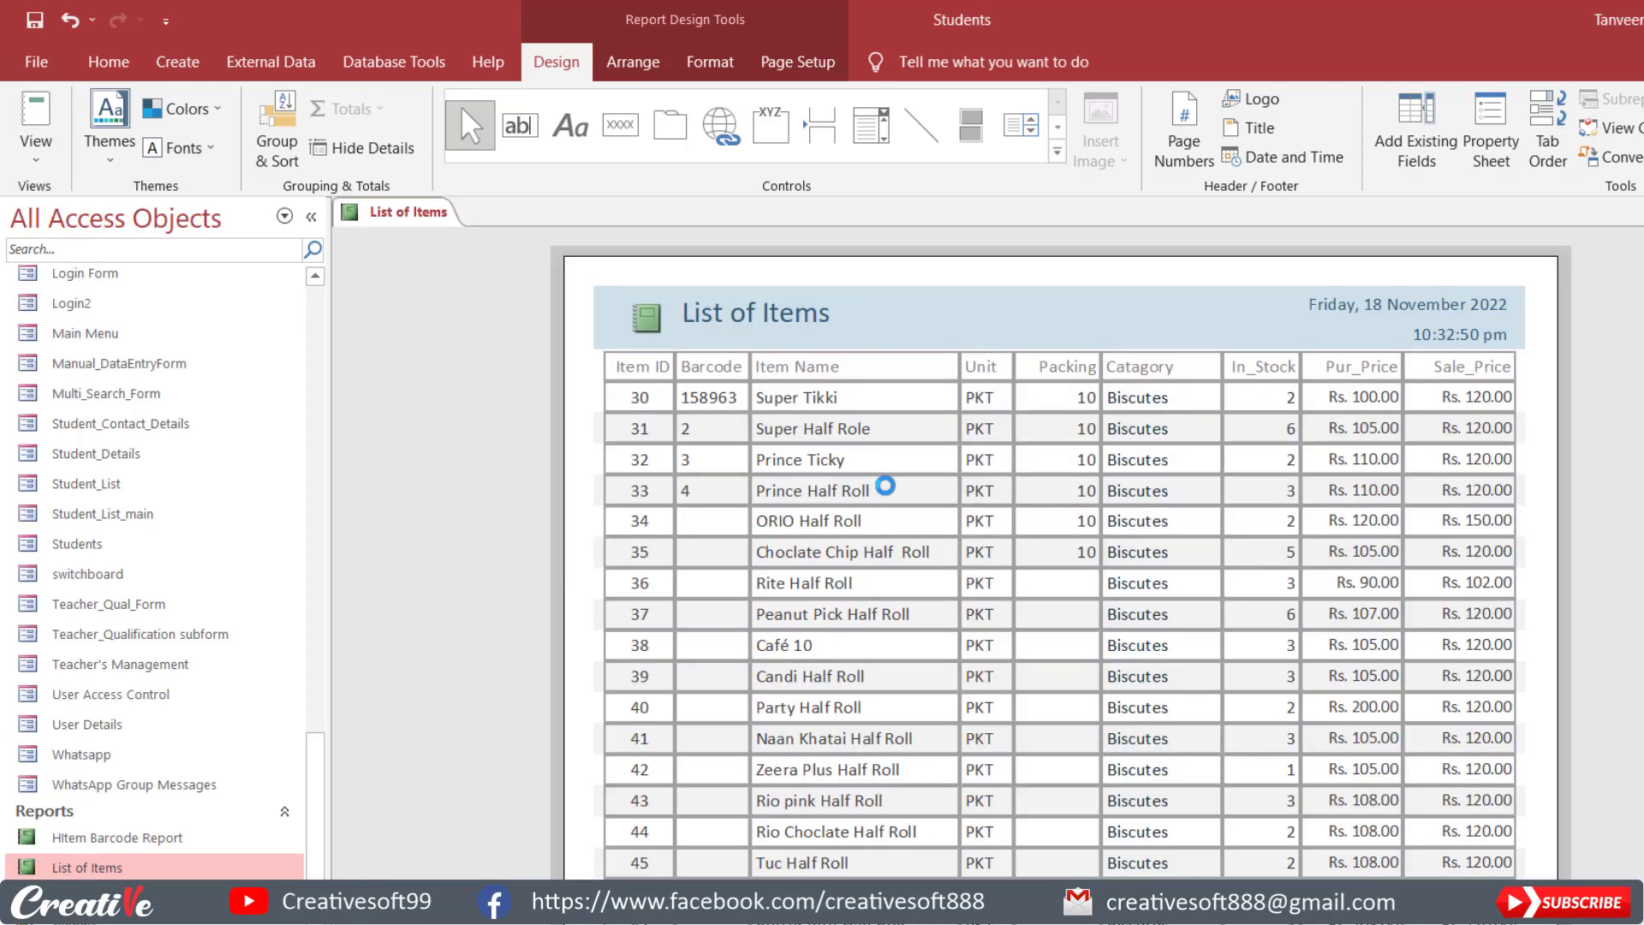
pyautogui.click(1056, 414)
pyautogui.click(1118, 332)
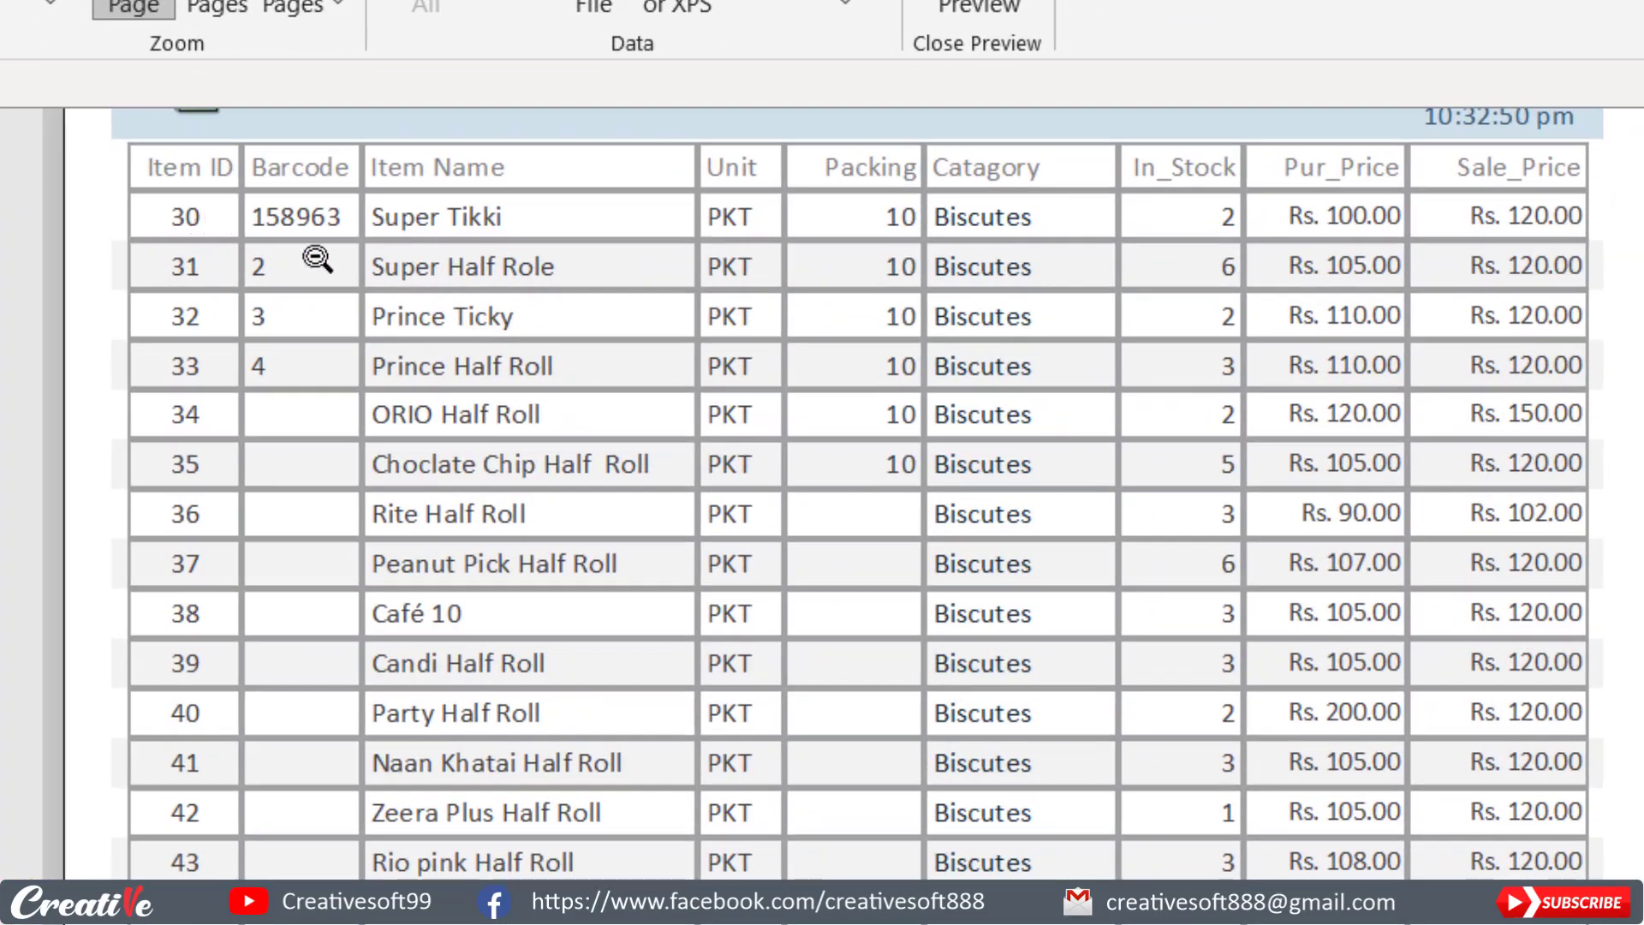
pyautogui.scroll(1, 814, 428)
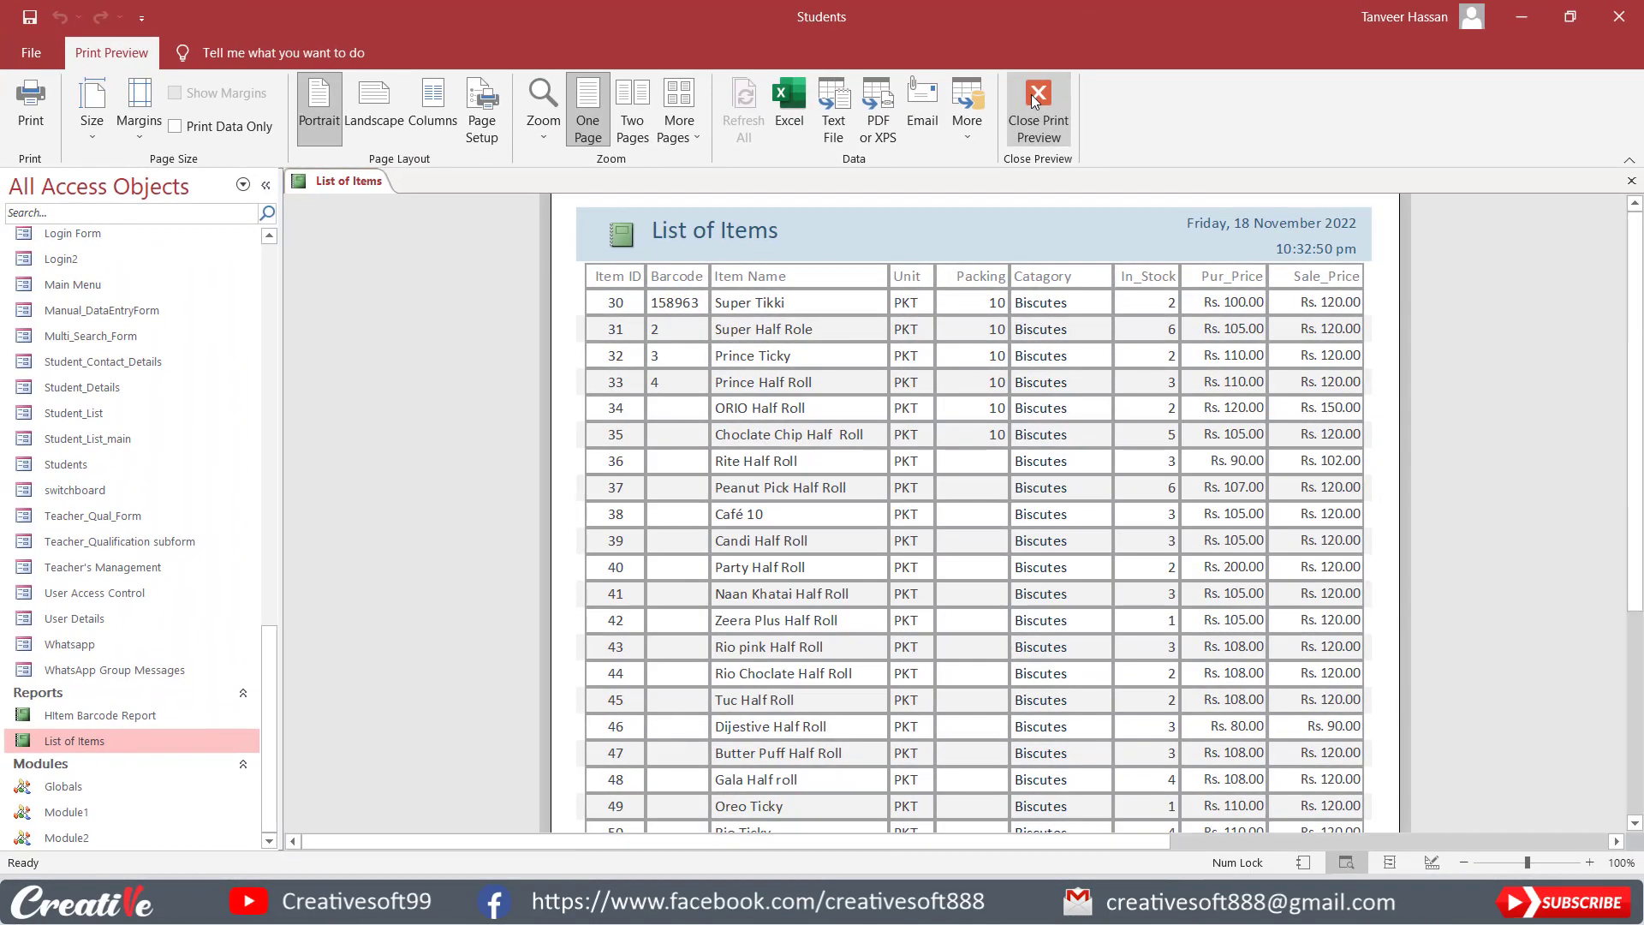
pyautogui.click(985, 19)
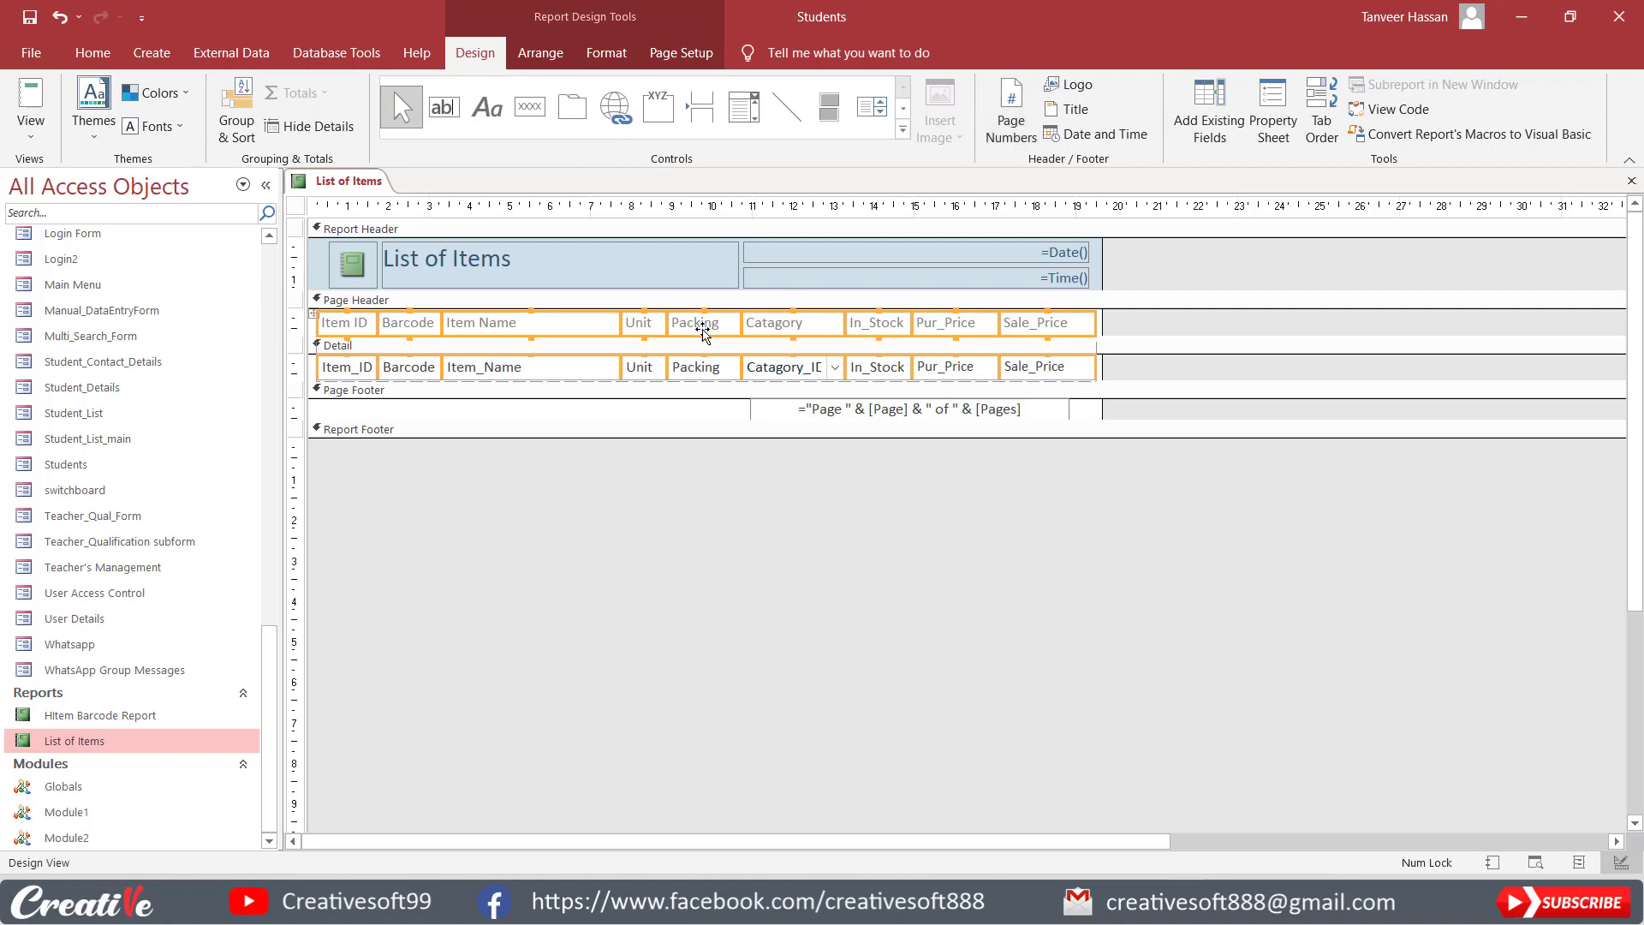
# - Set the gridline color of the whole table, headings and detail fields, to black
pyautogui.click(313, 314)
pyautogui.click(545, 60)
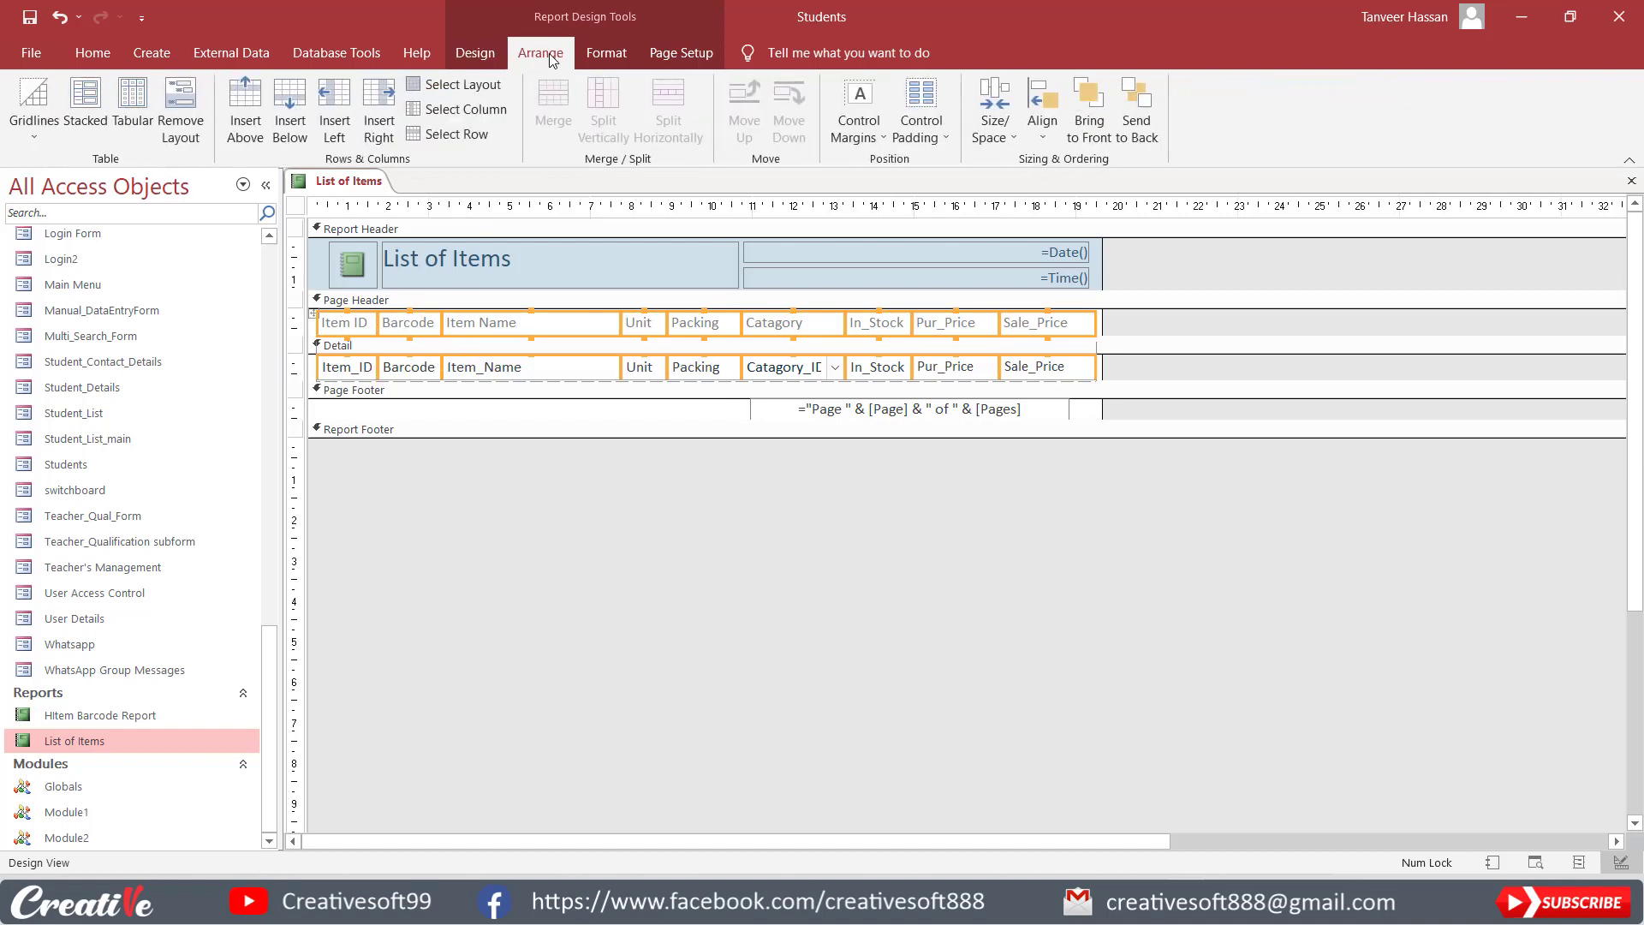
pyautogui.click(32, 131)
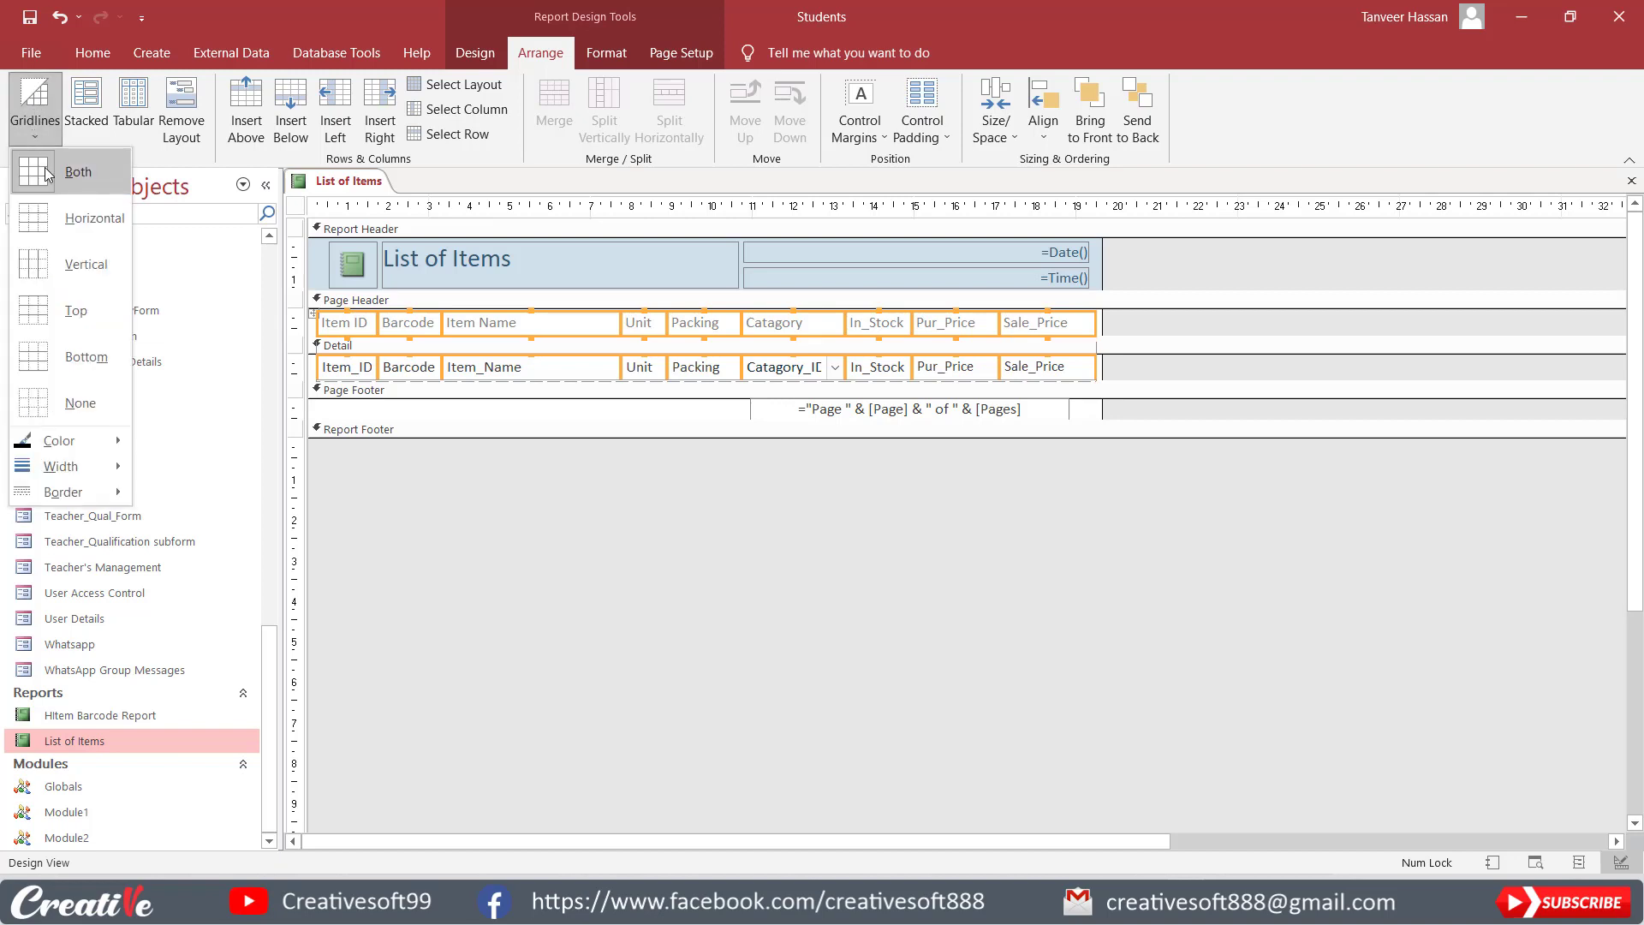
pyautogui.moveTo(59, 442)
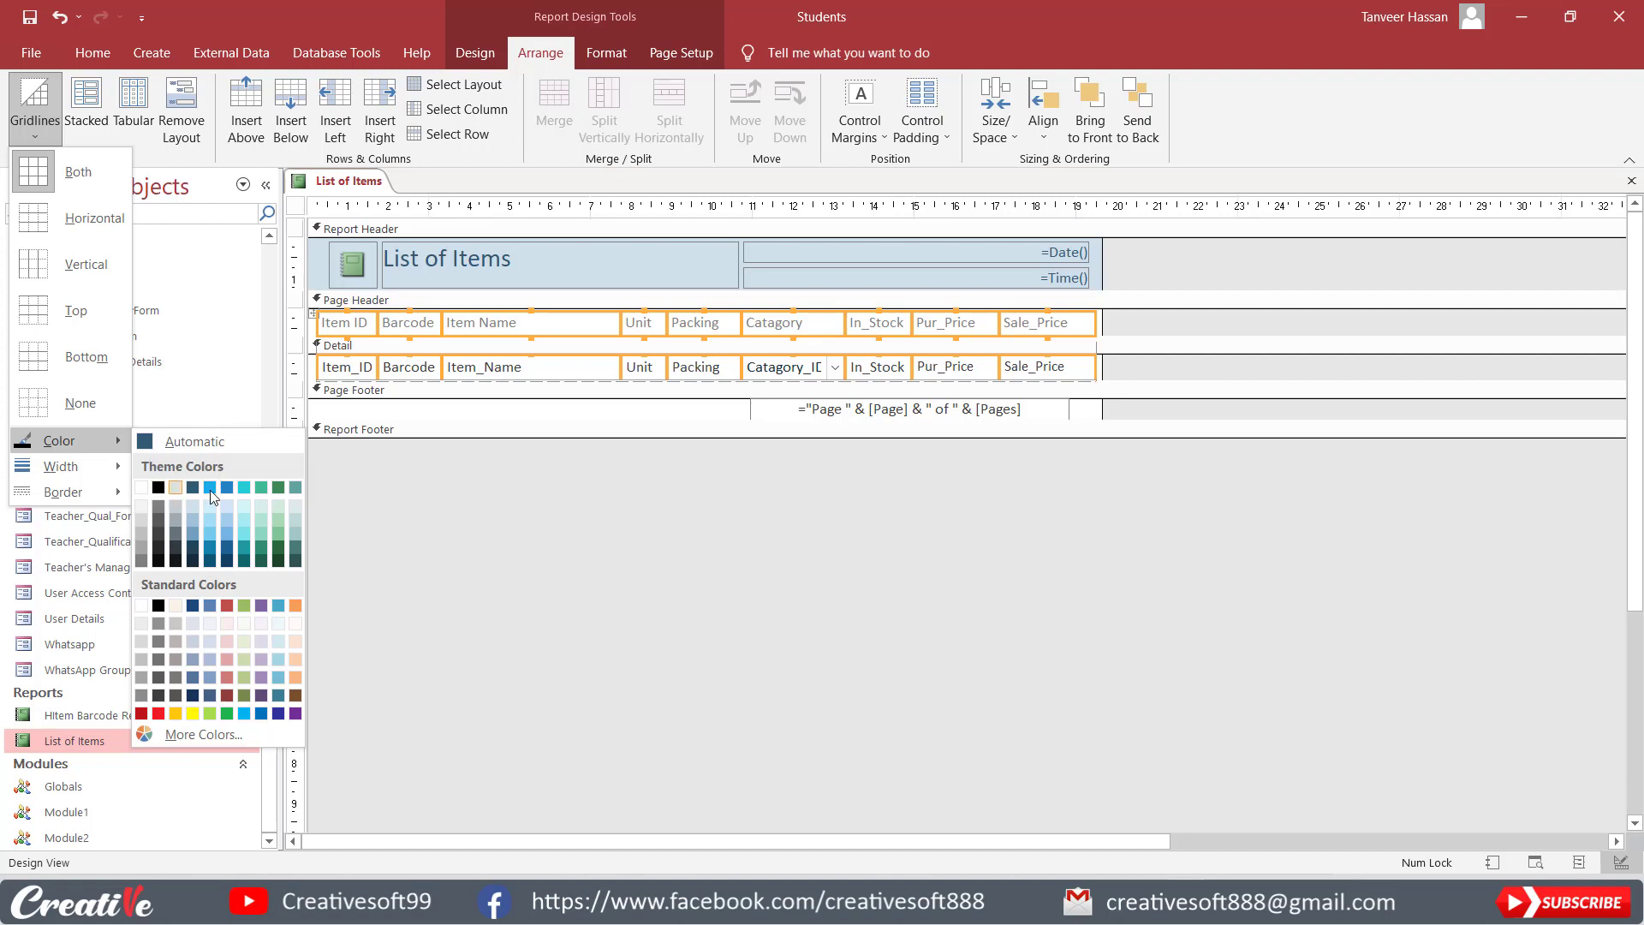
pyautogui.click(160, 489)
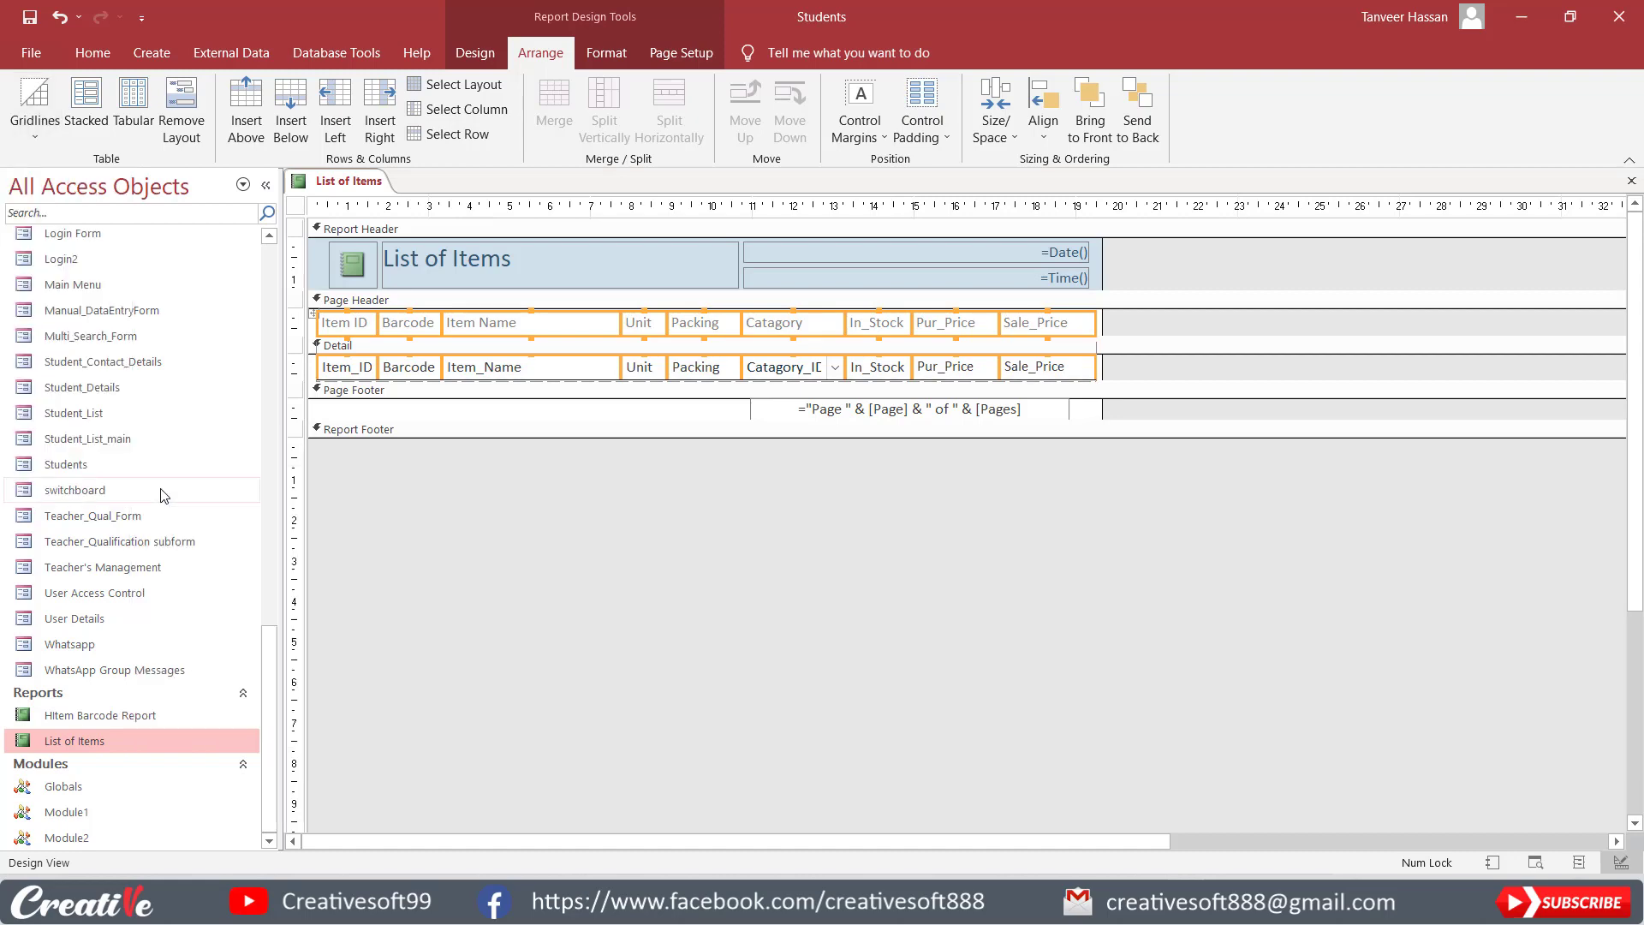
# - Examine the recolored gridlines in Print Preview, and return to Design View
pyautogui.click(474, 53)
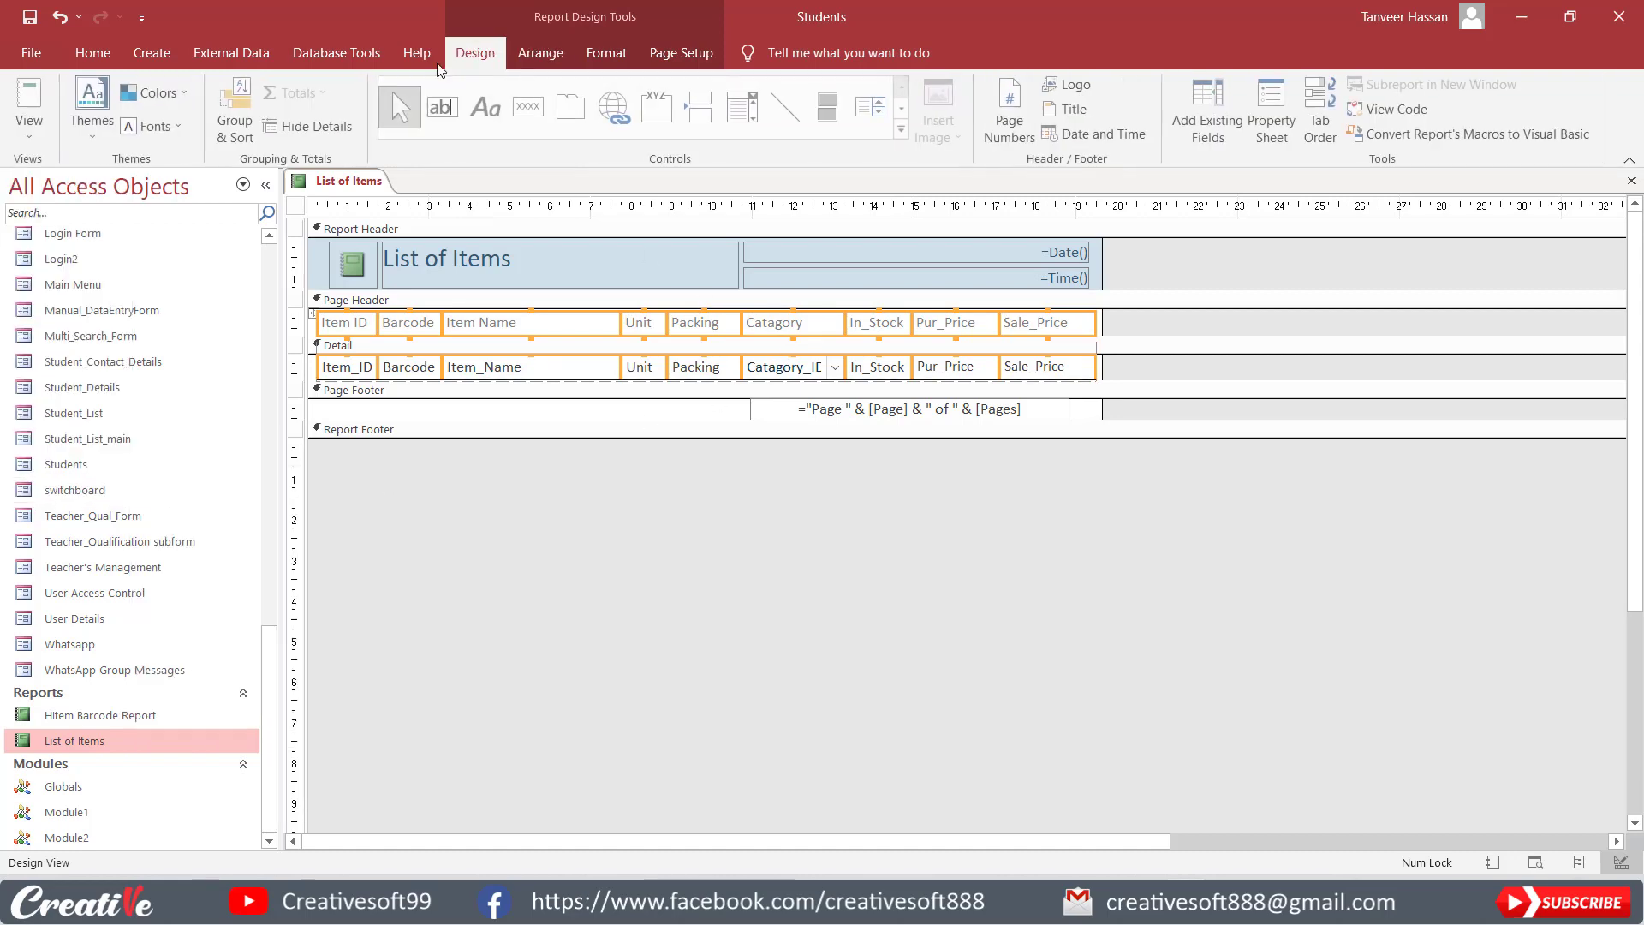
pyautogui.click(38, 133)
pyautogui.click(86, 221)
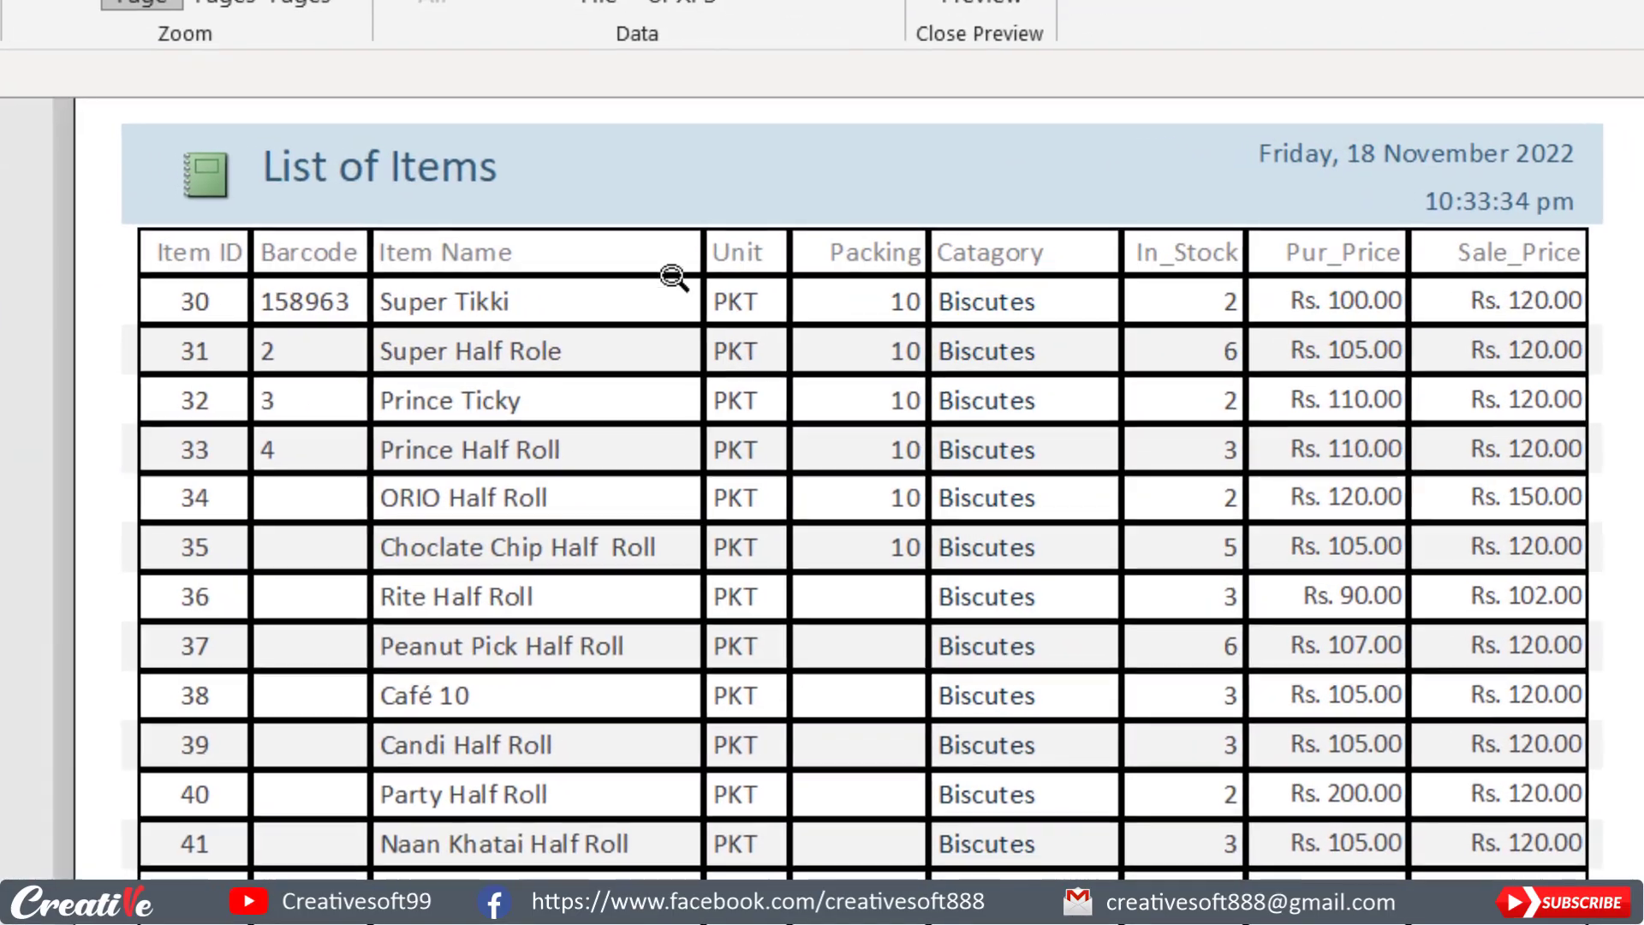
pyautogui.click(674, 276)
pyautogui.click(782, 278)
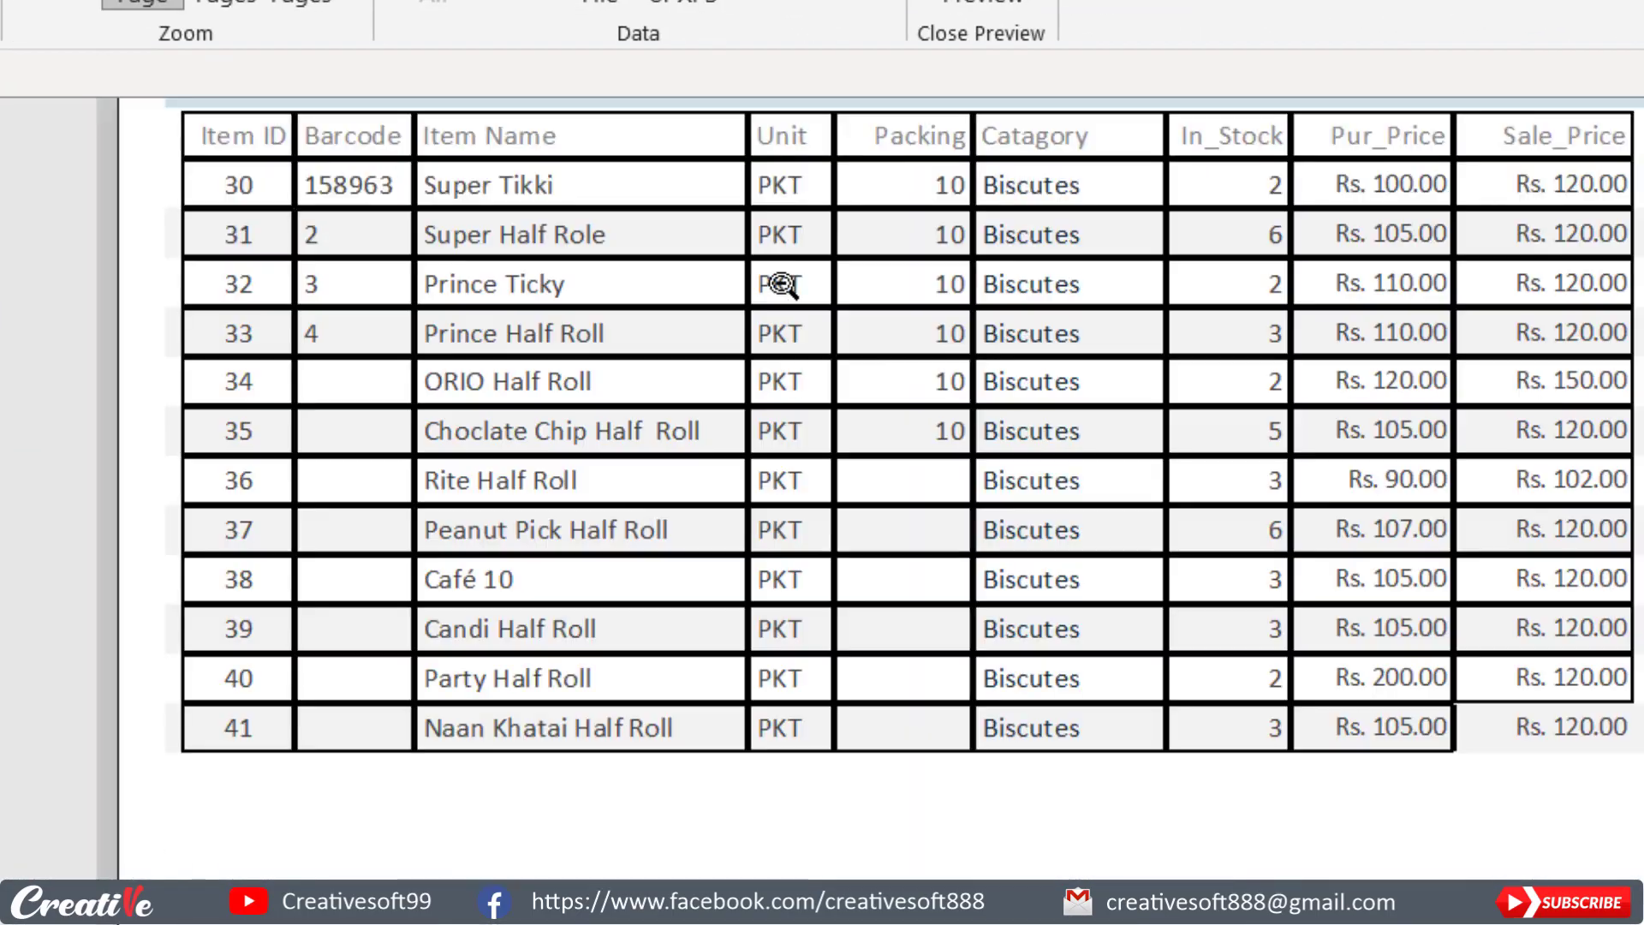
pyautogui.scroll(1, 782, 282)
pyautogui.scroll(2, 782, 287)
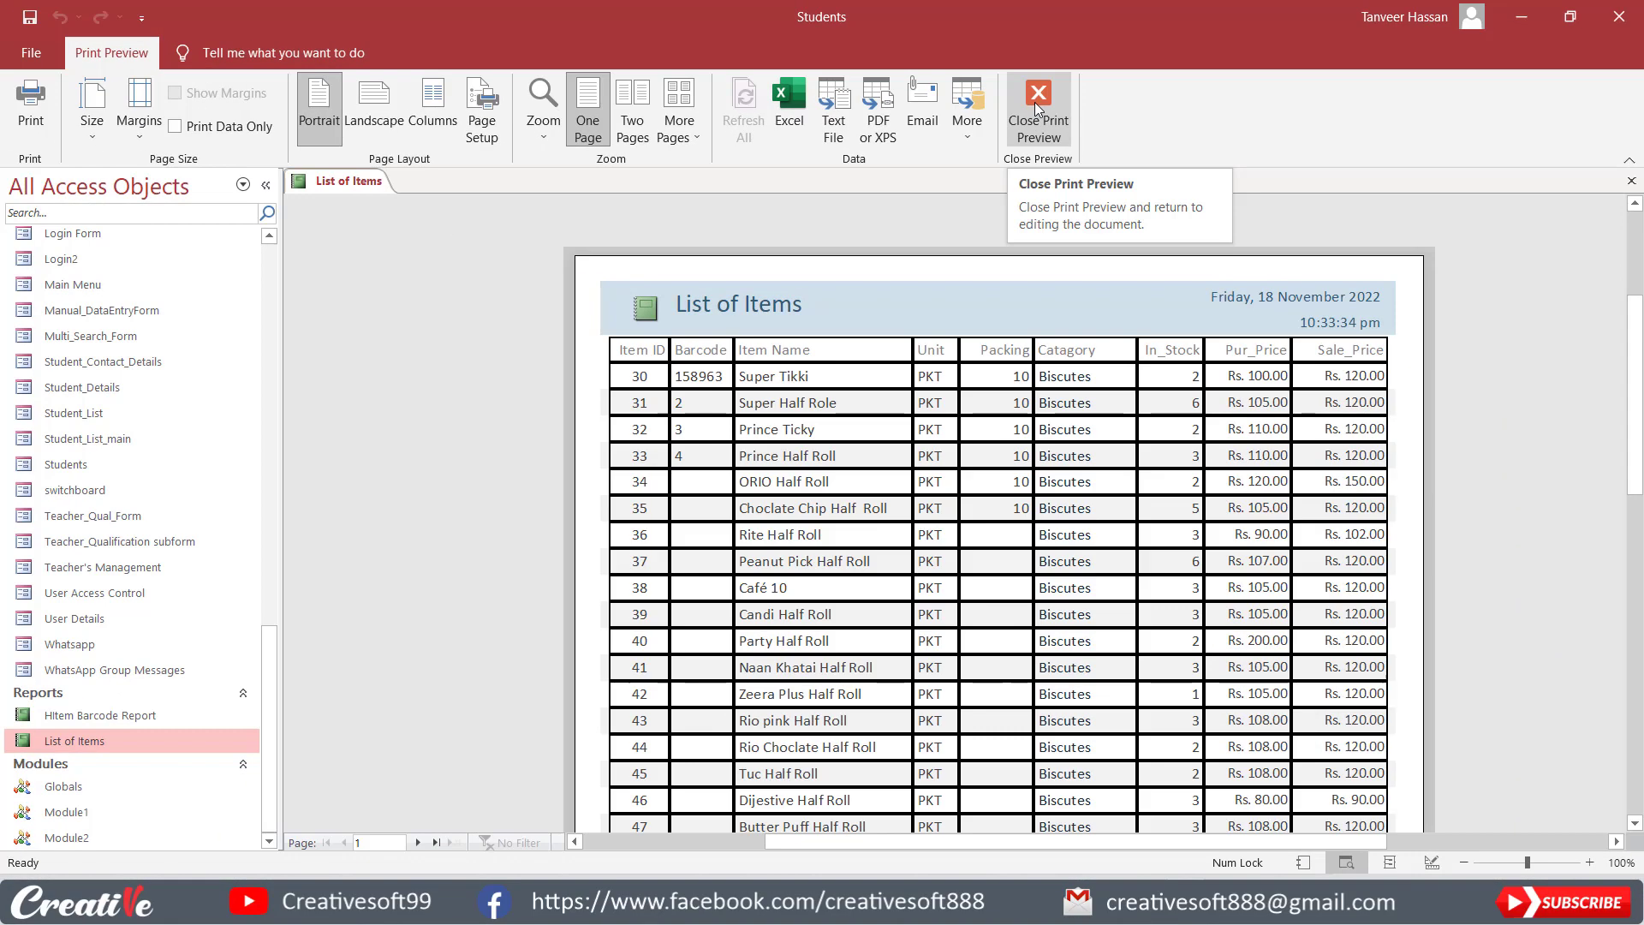
pyautogui.click(1035, 101)
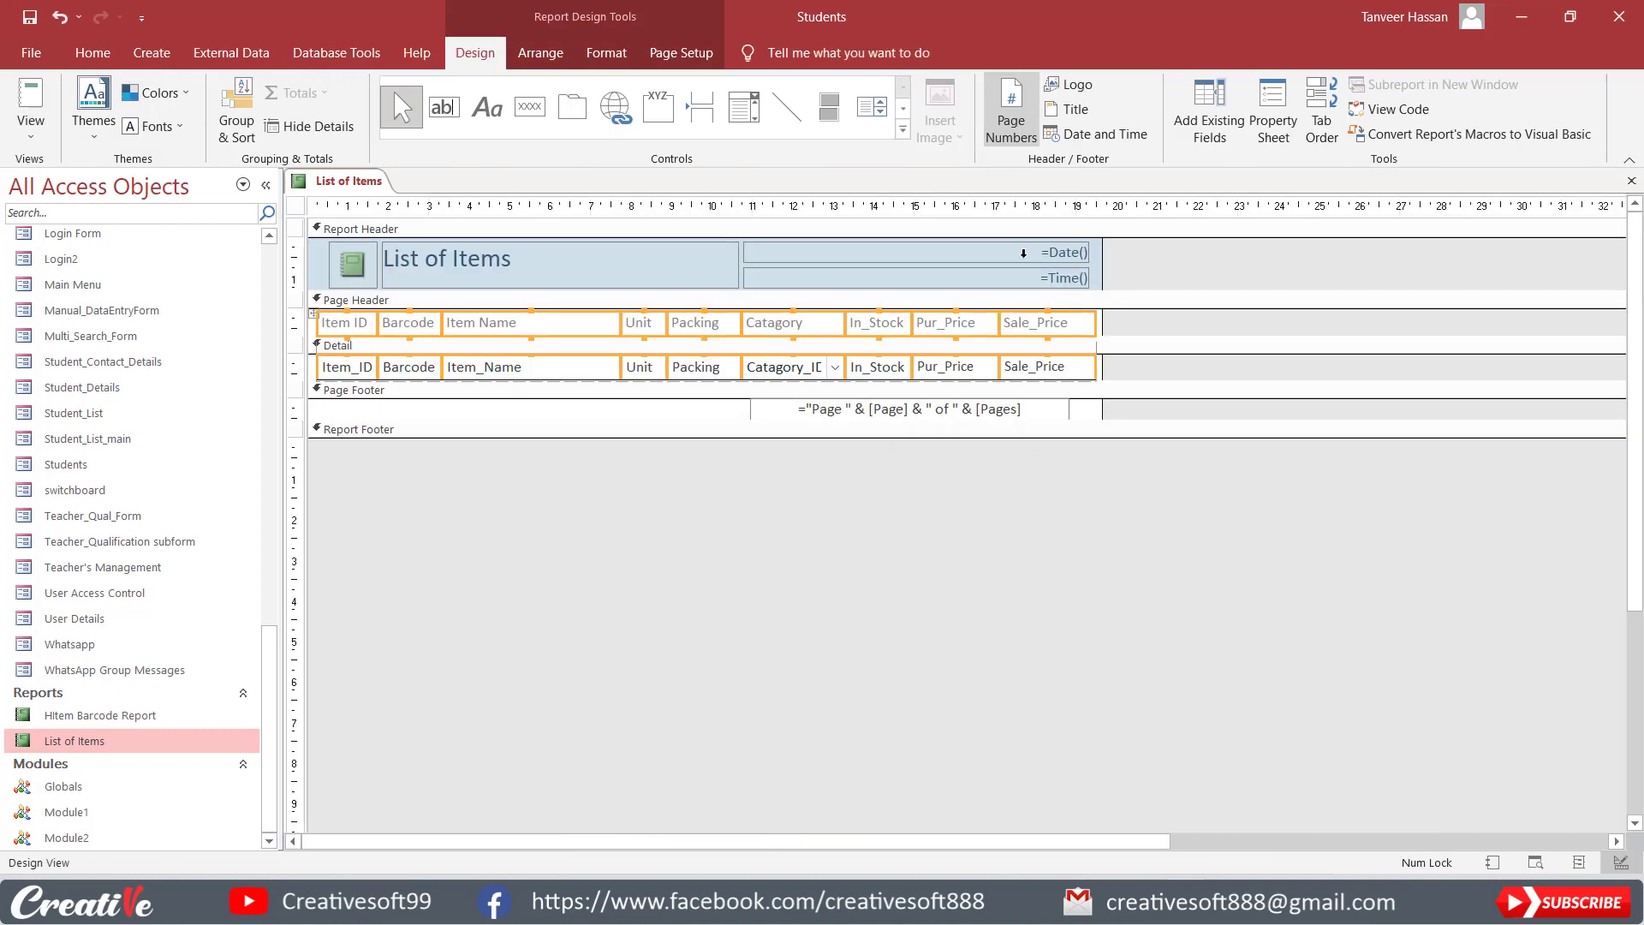
# - Enlarge the Detail section's height by about half a centimetre and move its row of fields slightly up toward the section's upper edge
pyautogui.click(541, 52)
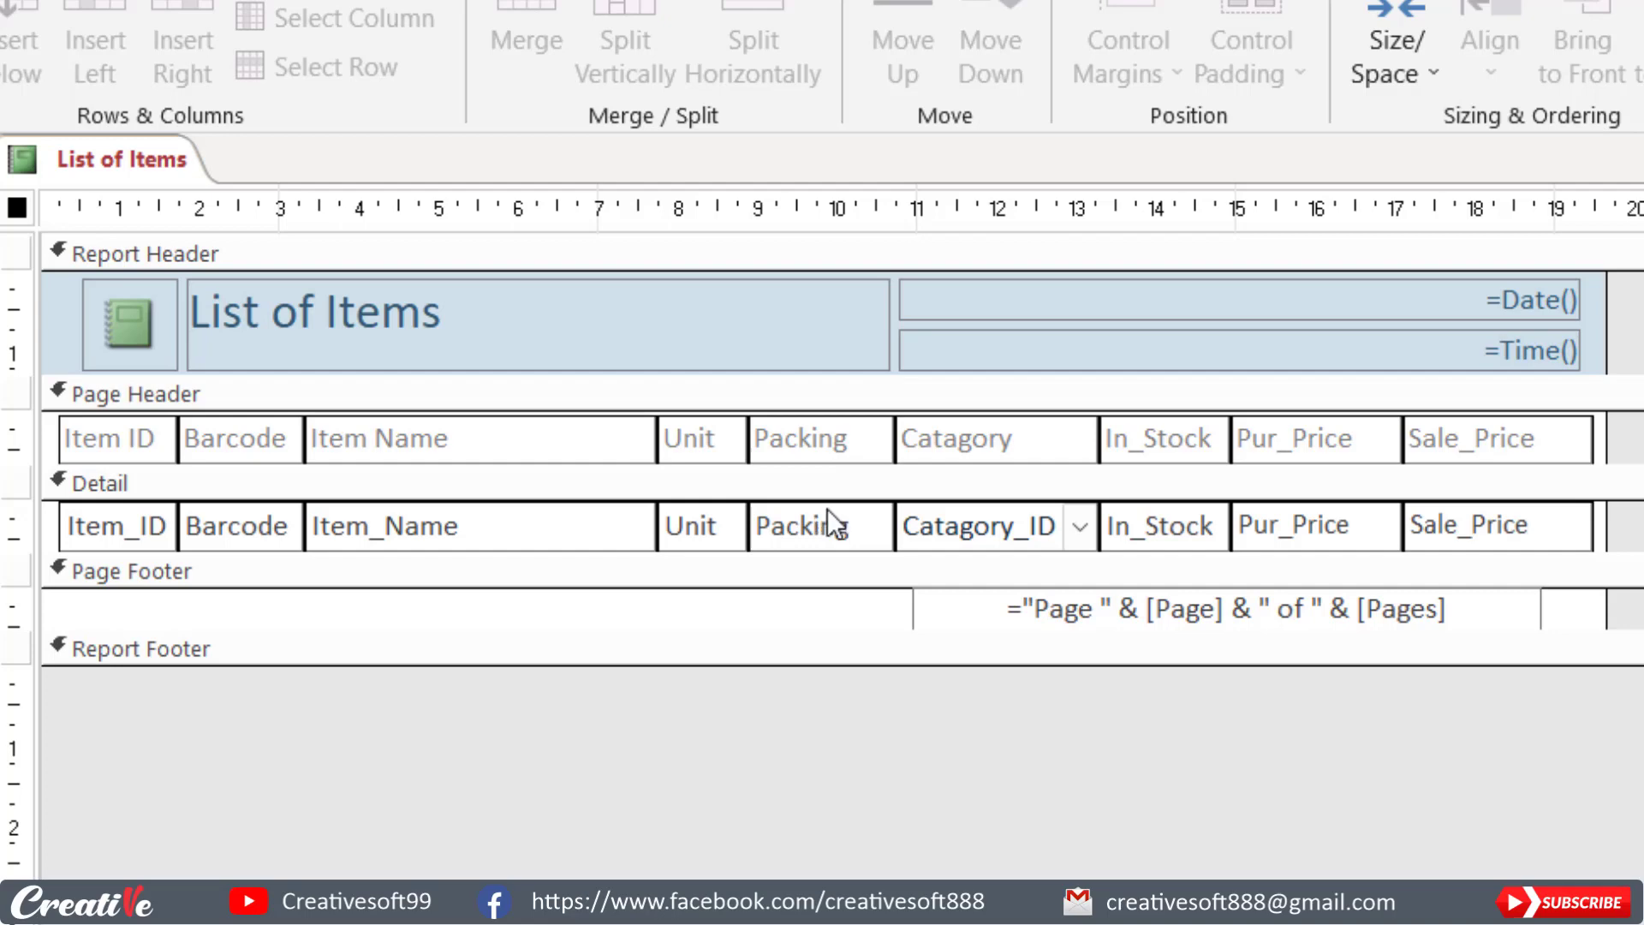
pyautogui.moveTo(1130, 559); pyautogui.dragTo(1130, 605)
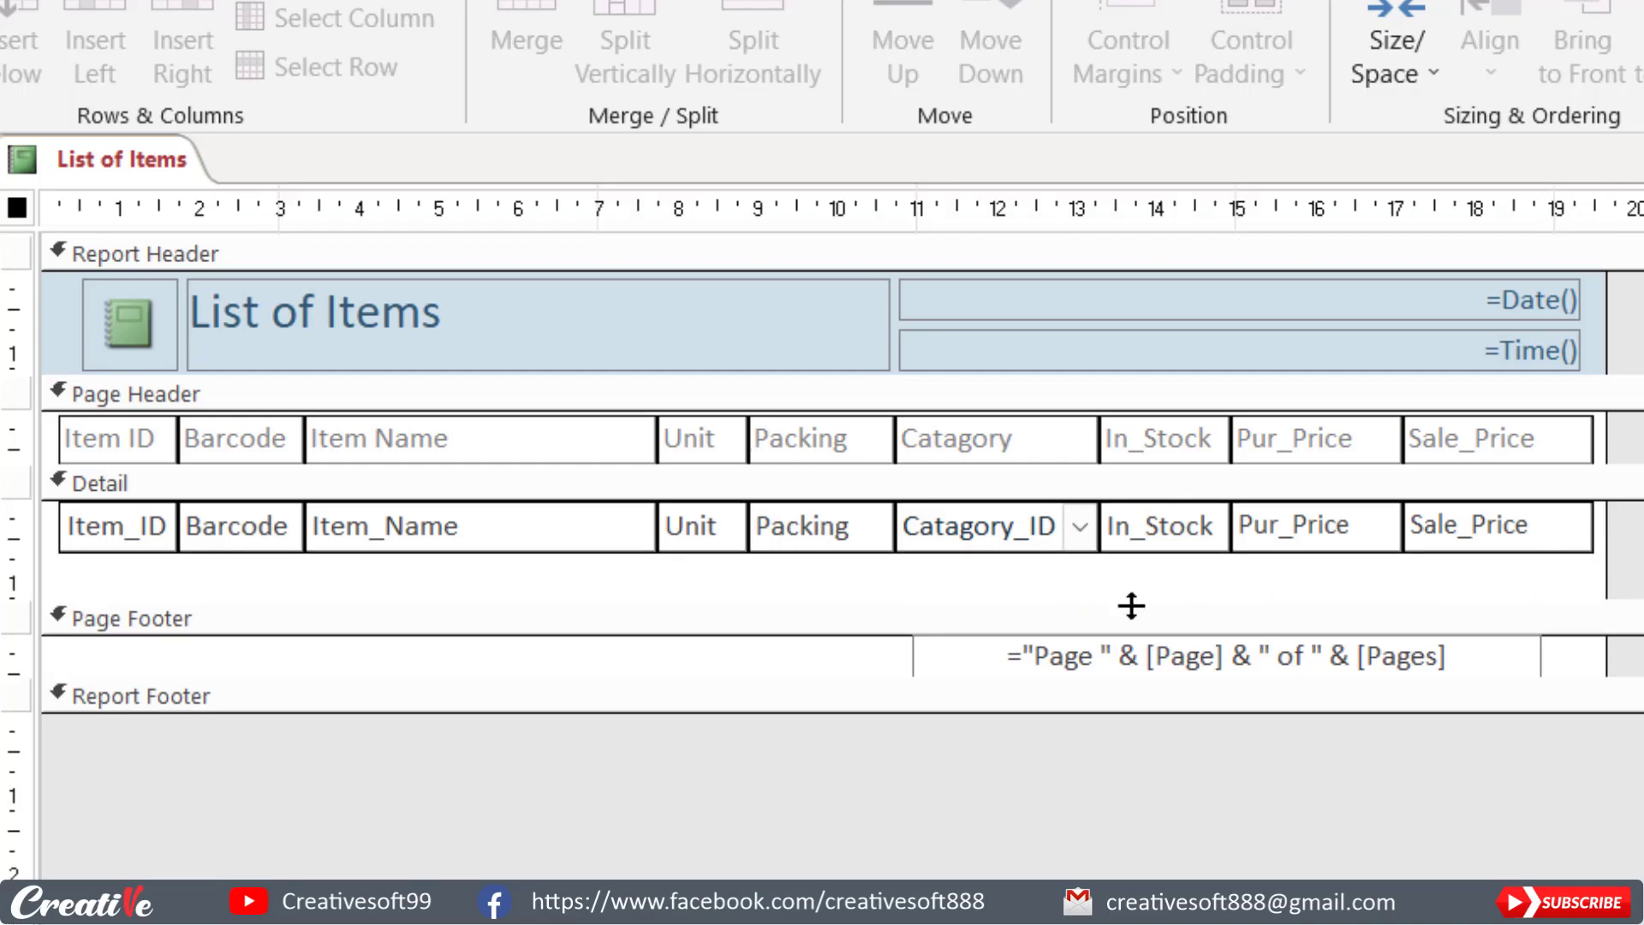
pyautogui.click(104, 518)
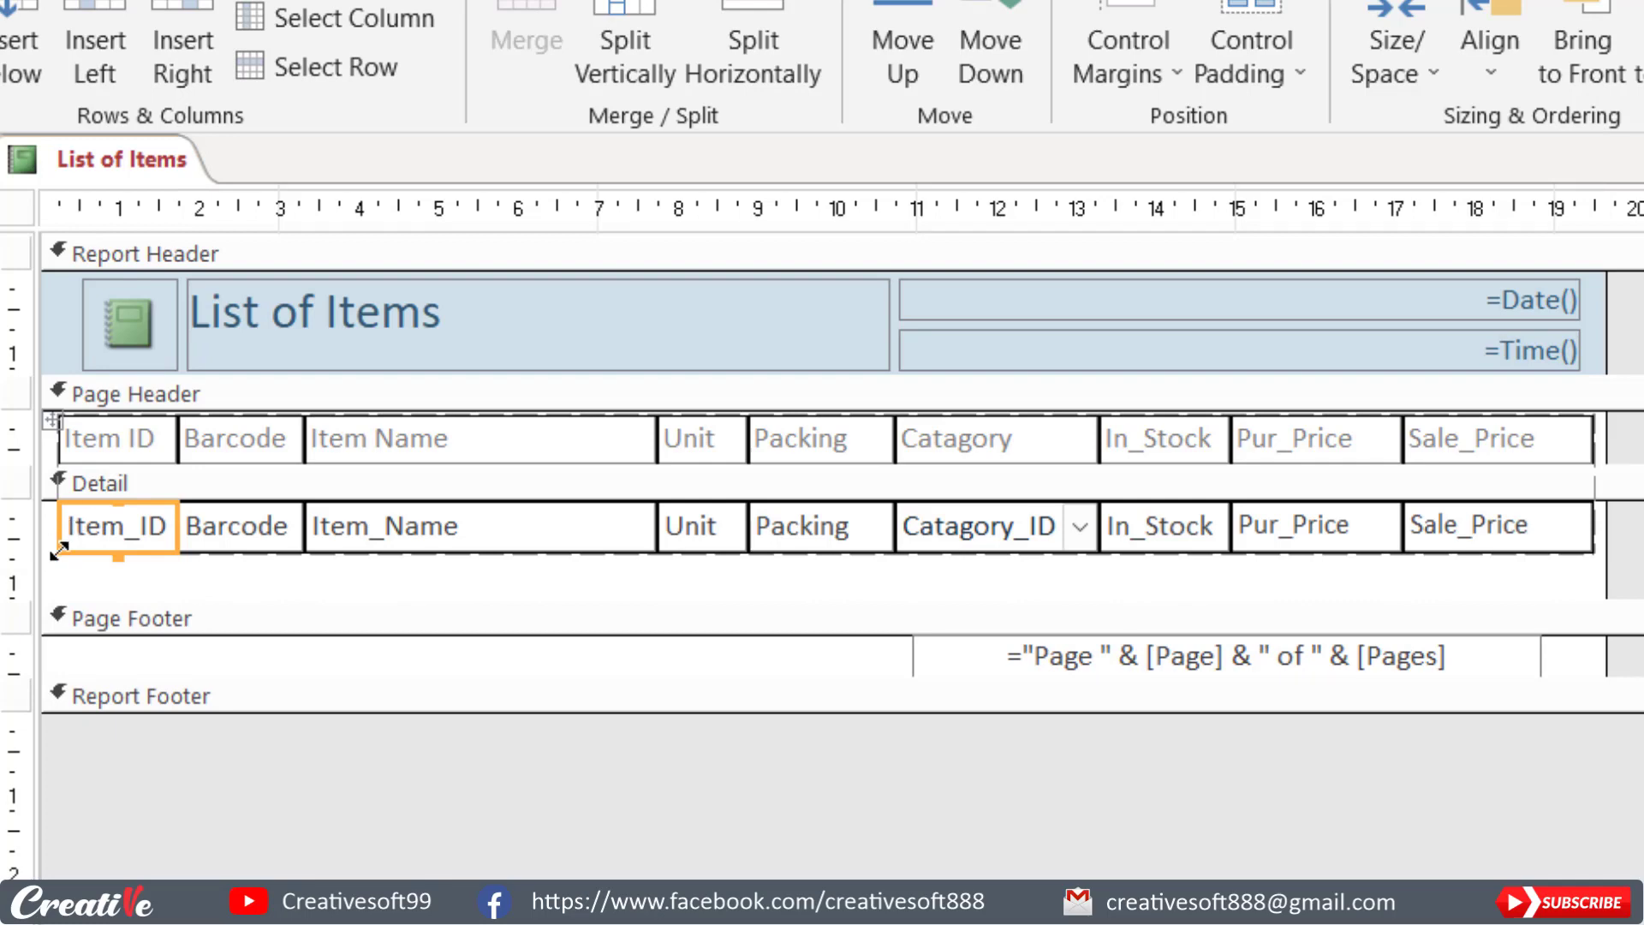
pyautogui.moveTo(59, 536); pyautogui.dragTo(59, 518)
pyautogui.click(403, 578)
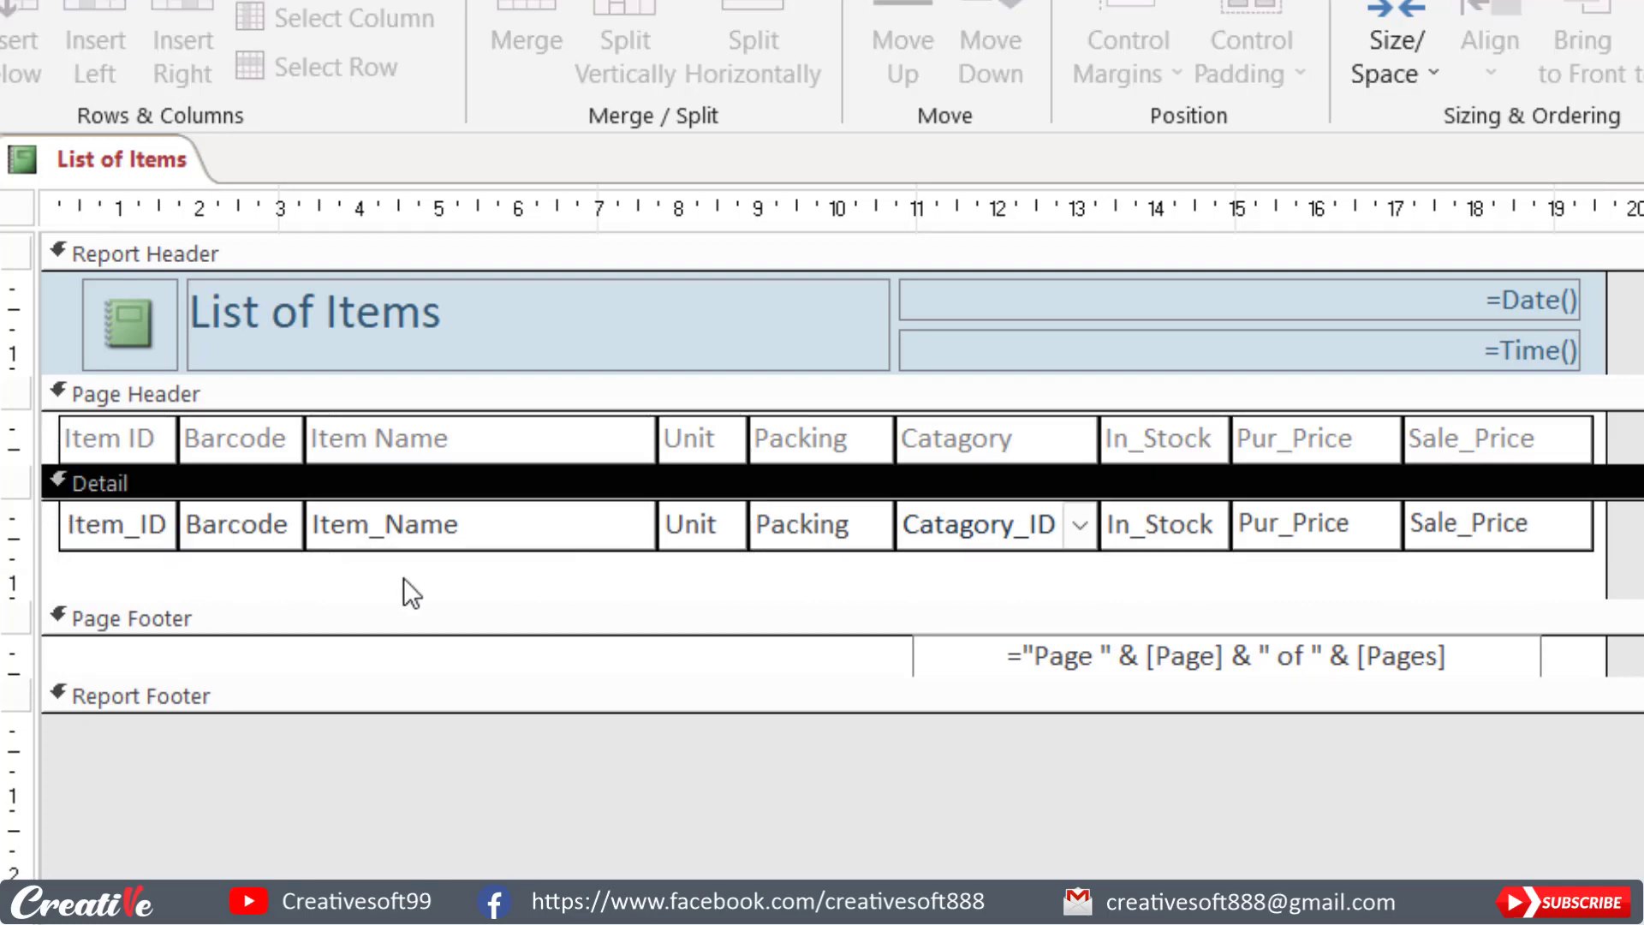
pyautogui.click(17, 207)
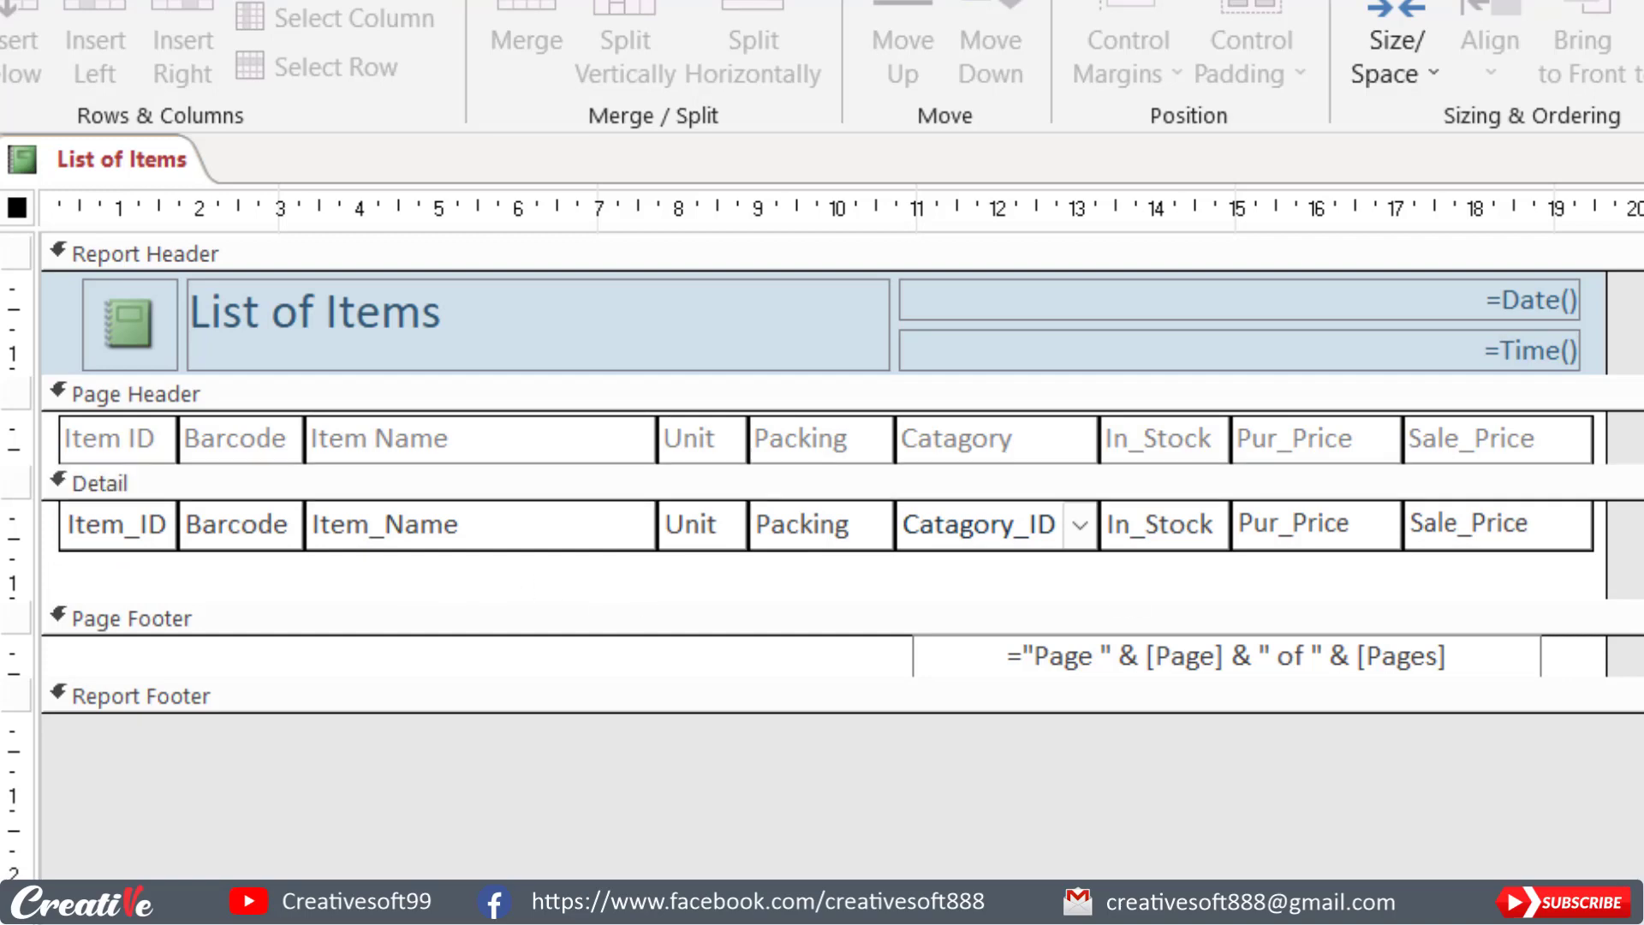
# - Shrink the Detail section's height so that it ends right at the lower edge of the field row
pyautogui.click(1513, 522)
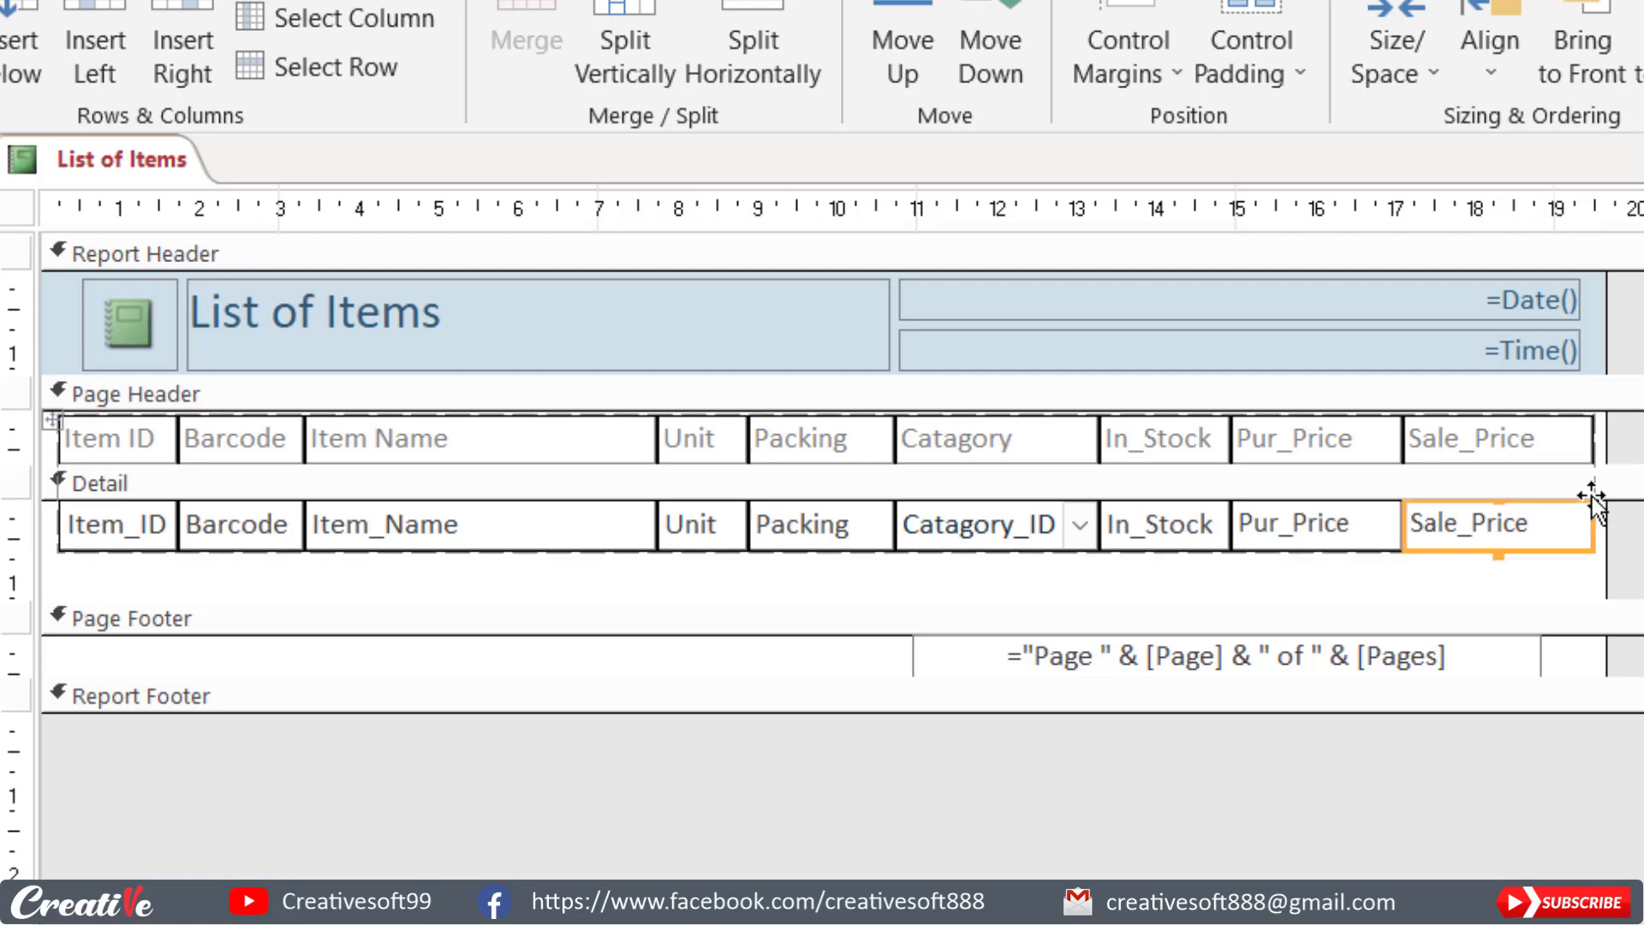
pyautogui.press('Escape')
pyautogui.moveTo(771, 604); pyautogui.dragTo(771, 553)
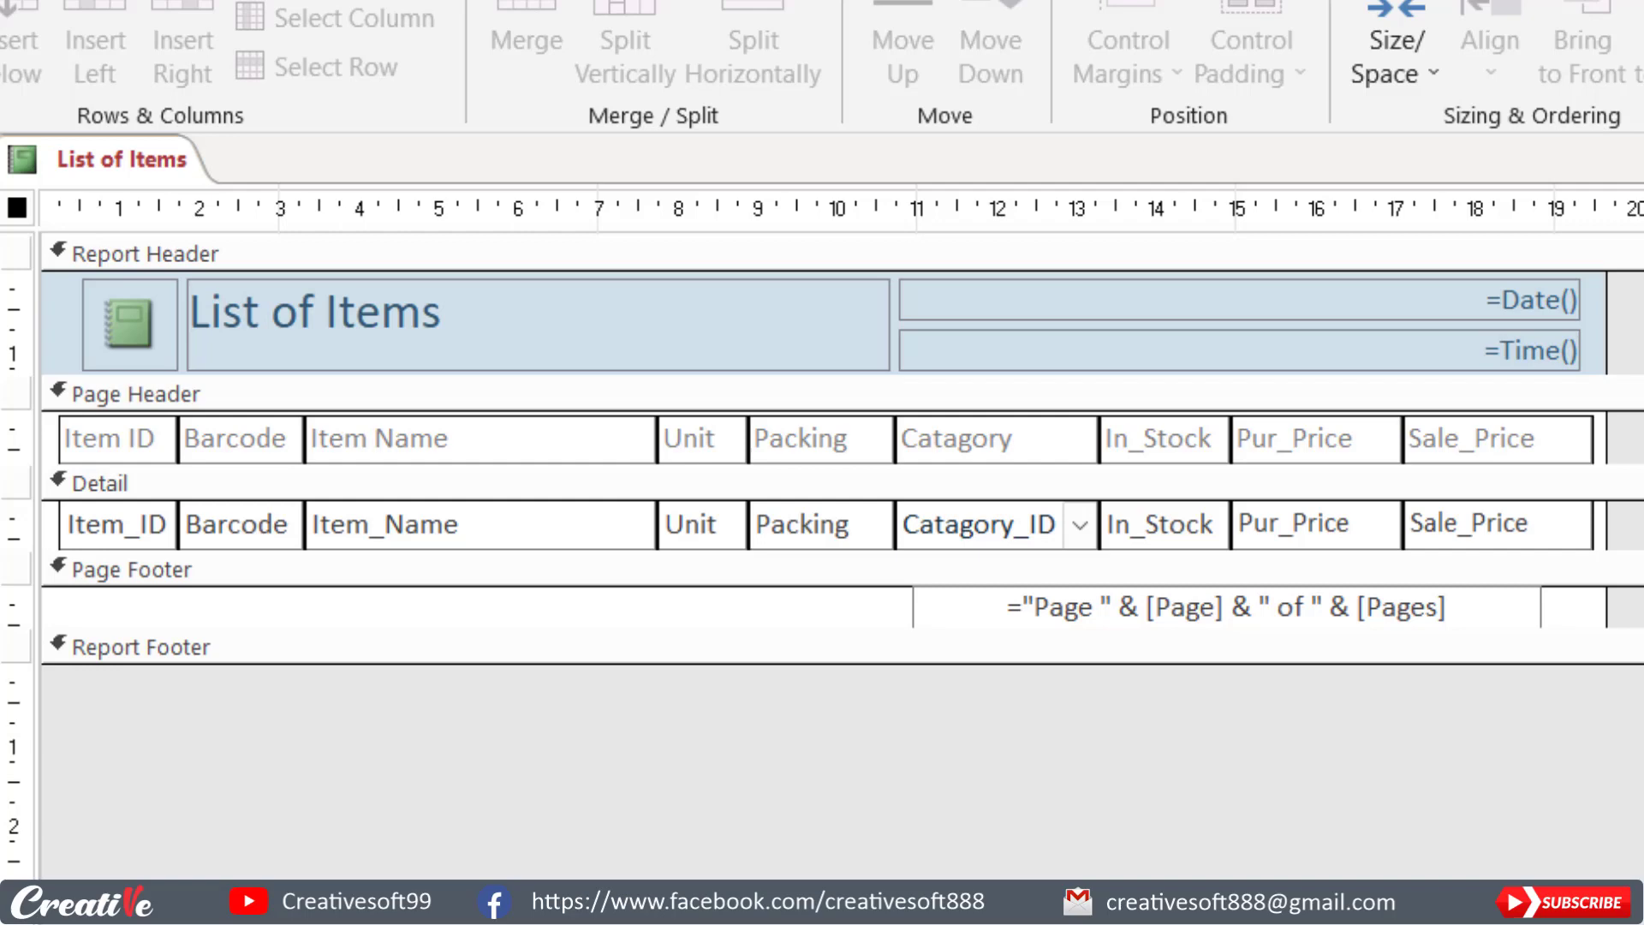
pyautogui.click(14, 437)
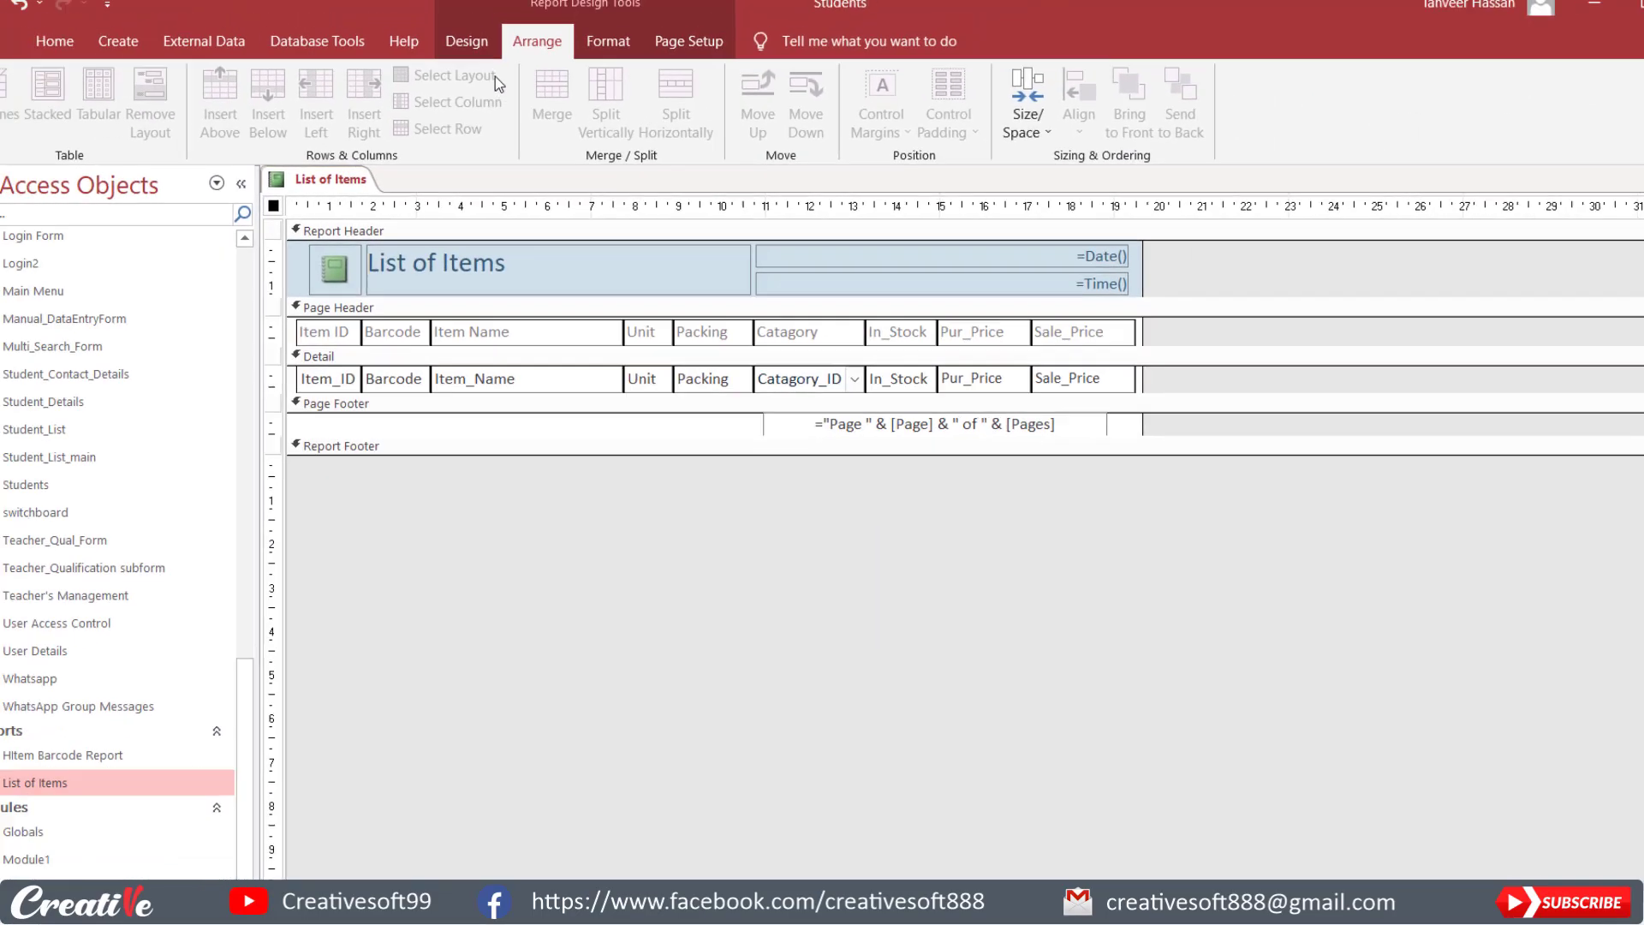
# - Examine the row spacing and gridlines of the list in Print Preview, and return to Design View
pyautogui.click(474, 52)
pyautogui.click(31, 129)
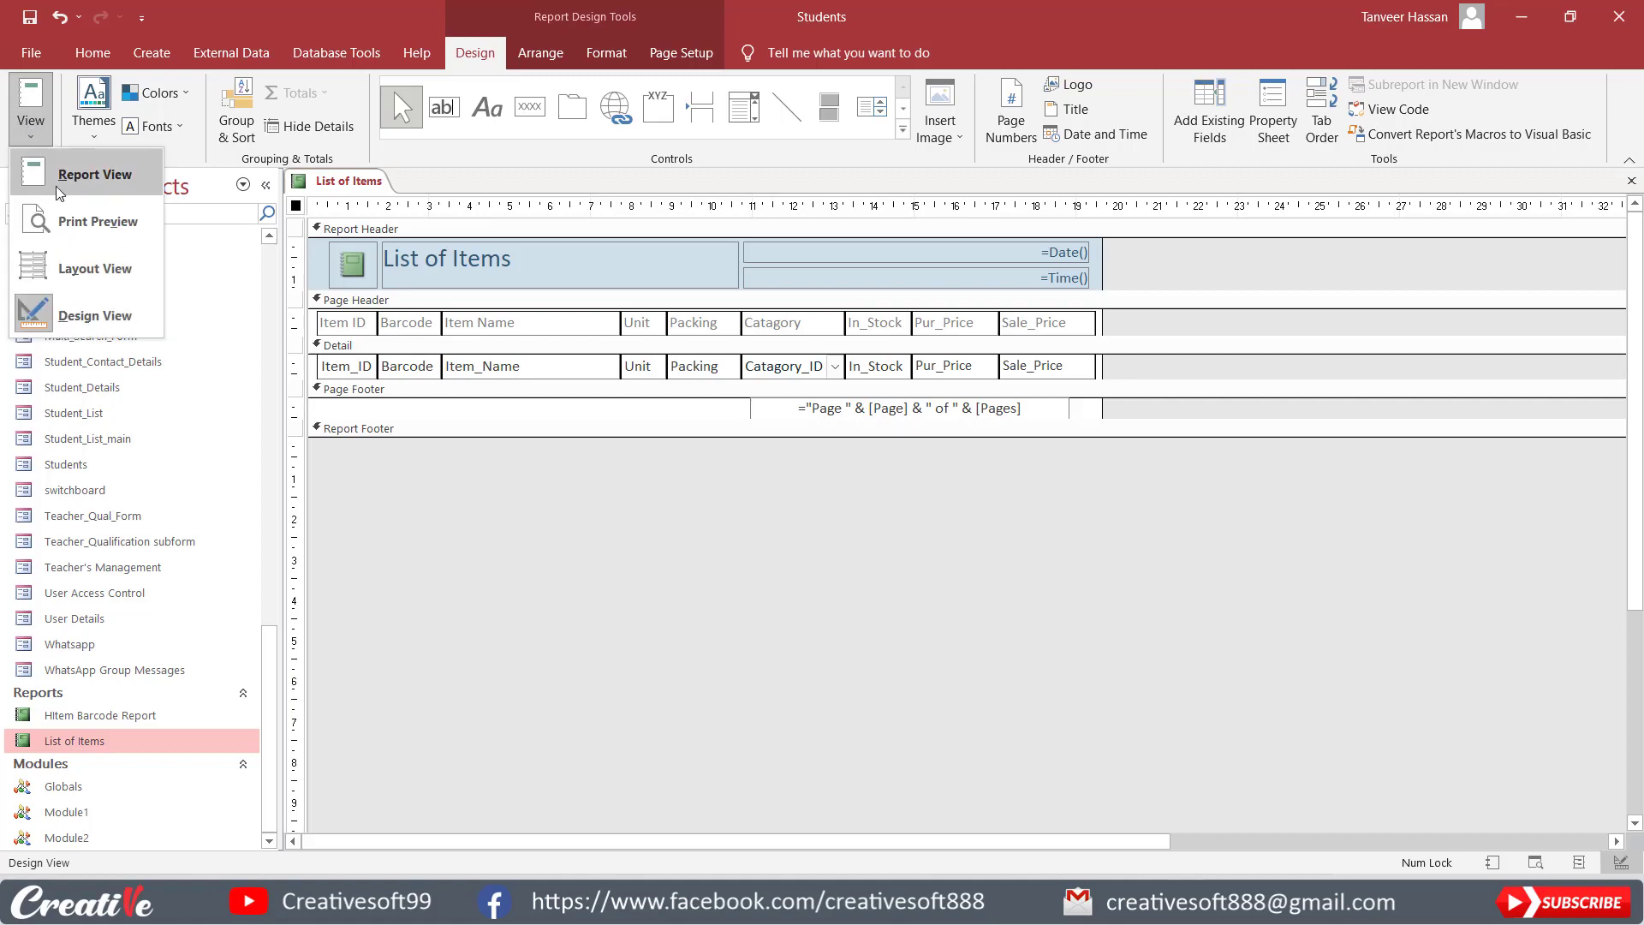
pyautogui.click(85, 172)
pyautogui.click(961, 380)
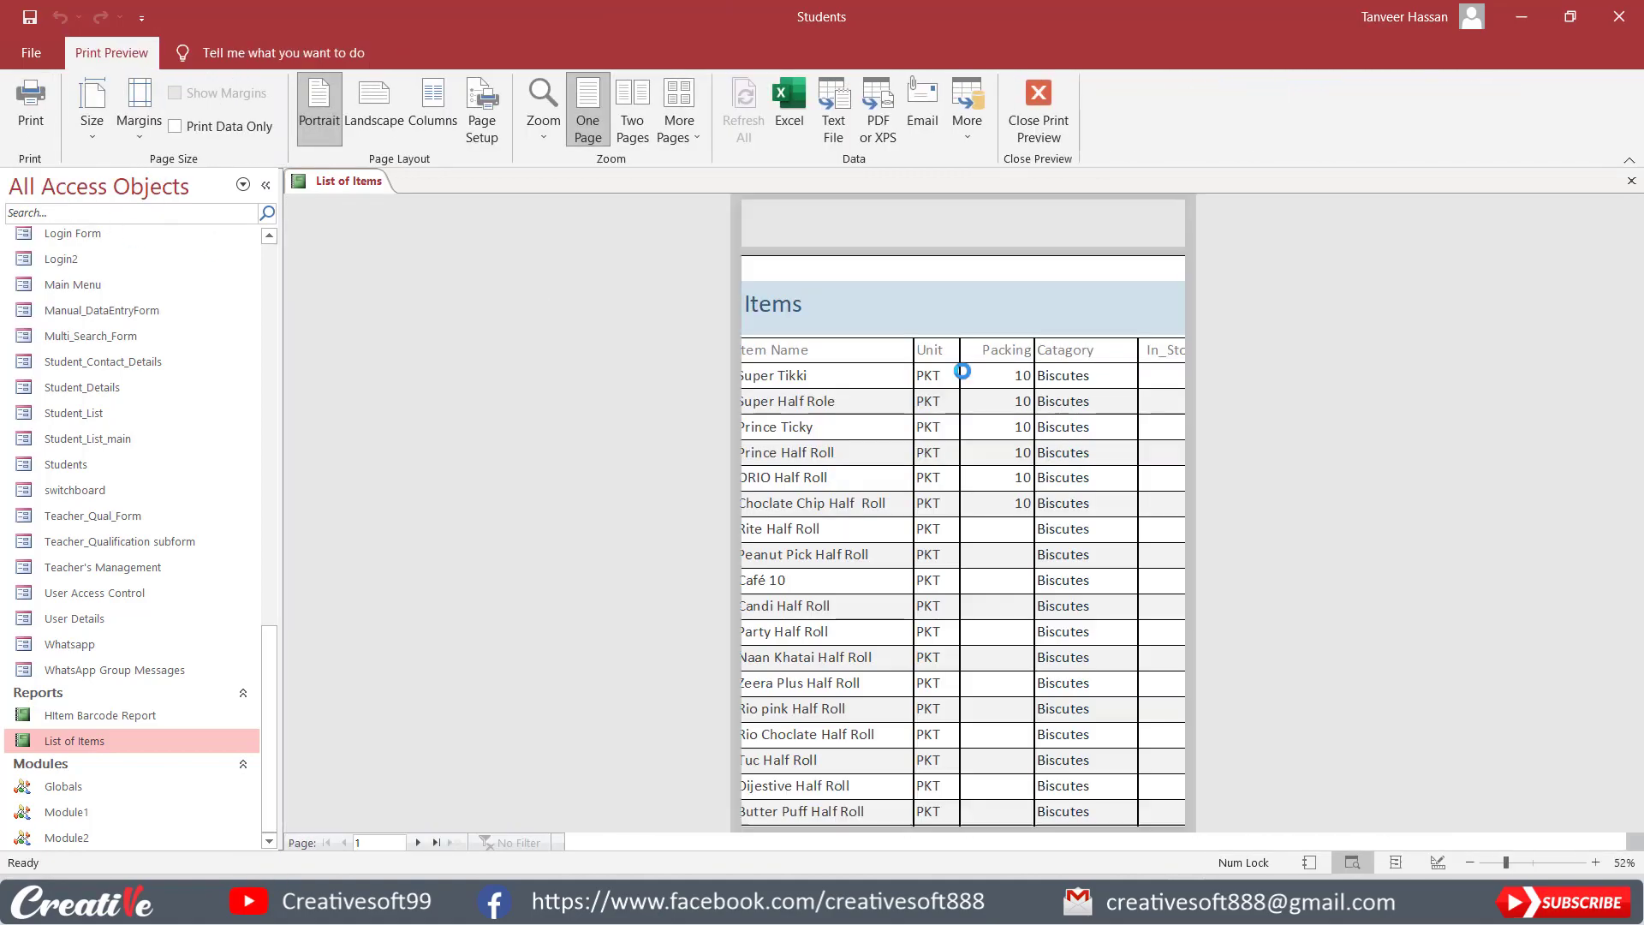
pyautogui.click(972, 379)
pyautogui.click(979, 285)
pyautogui.scroll(2, 948, 275)
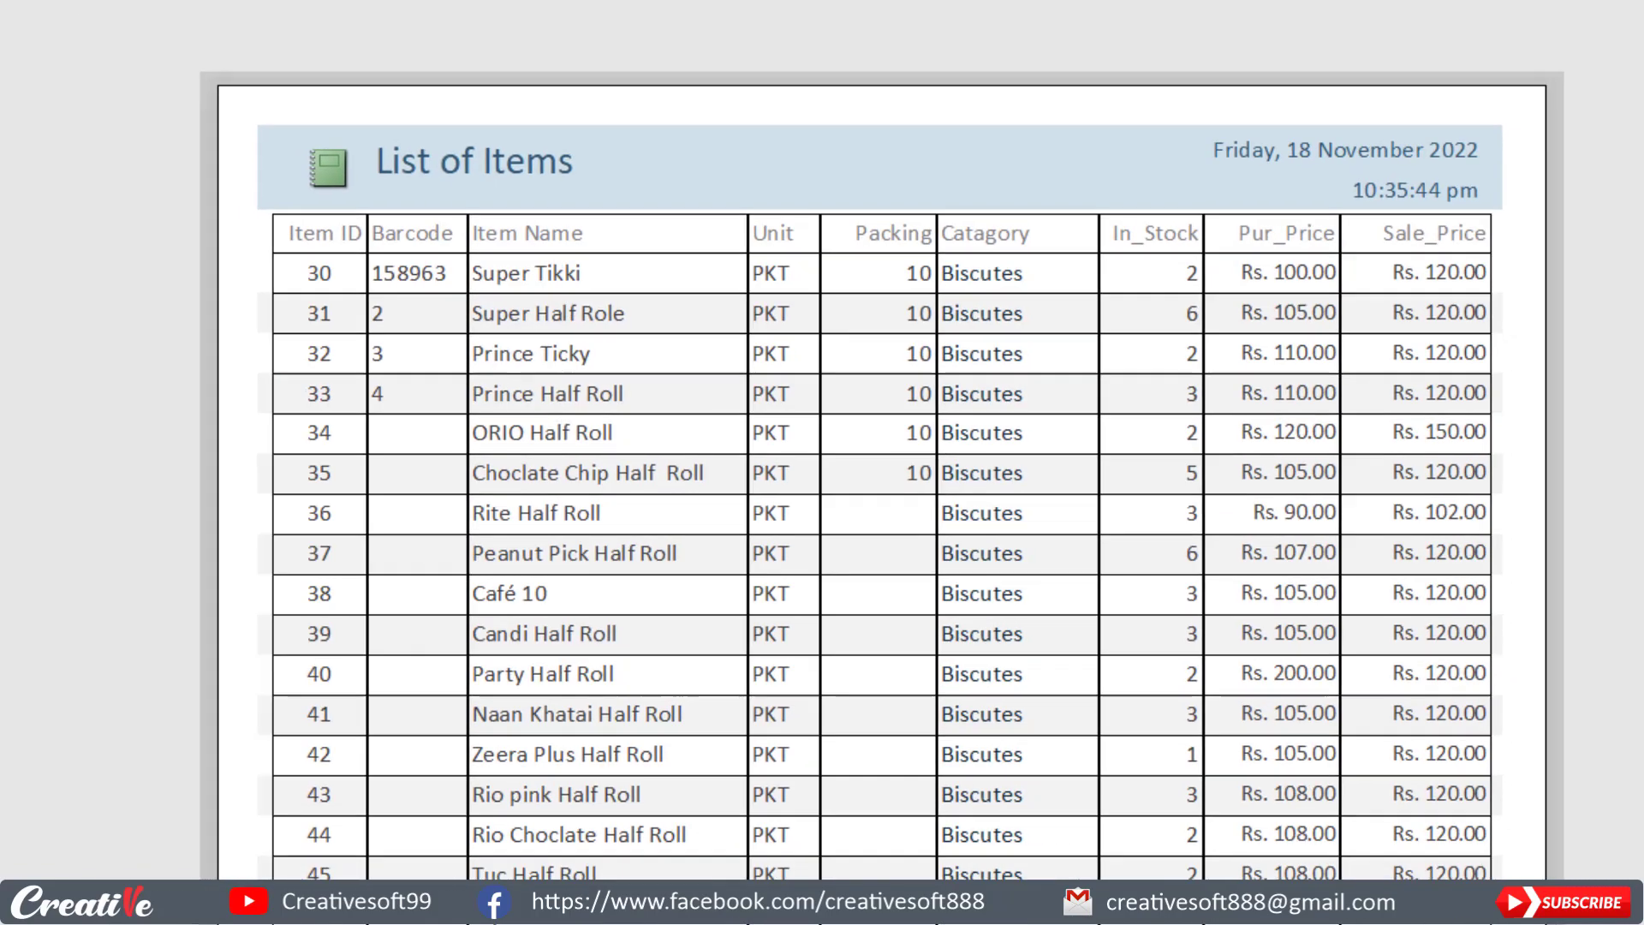
pyautogui.click(1033, 106)
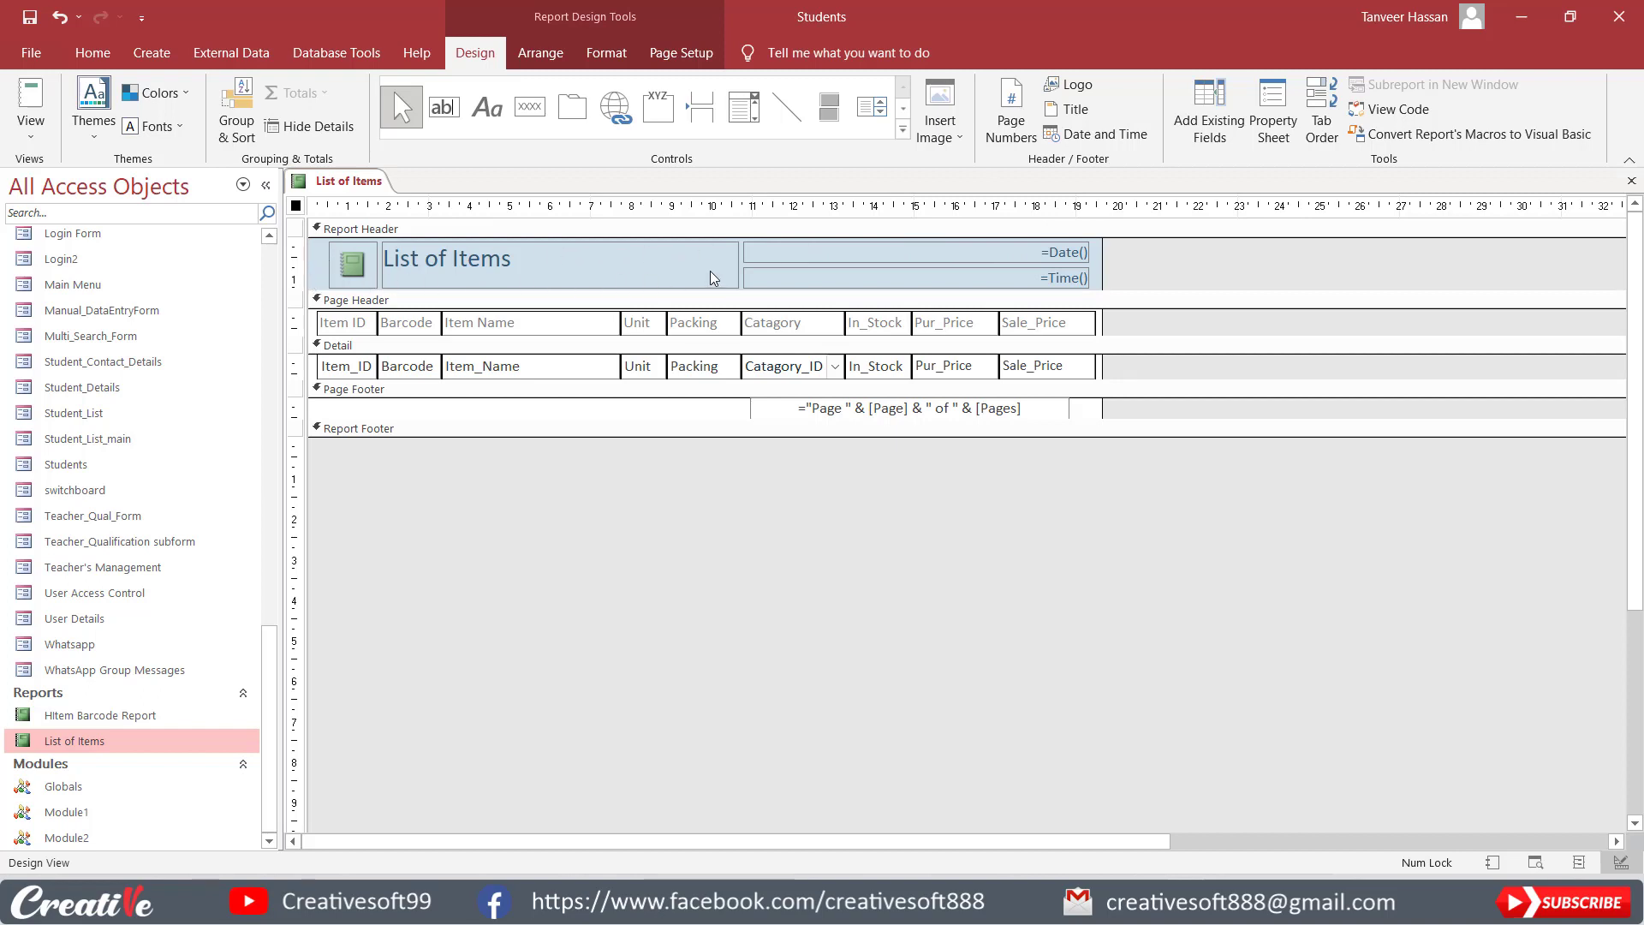
# - Set the Report Header section's back color to white (Background 1)
pyautogui.click(609, 233)
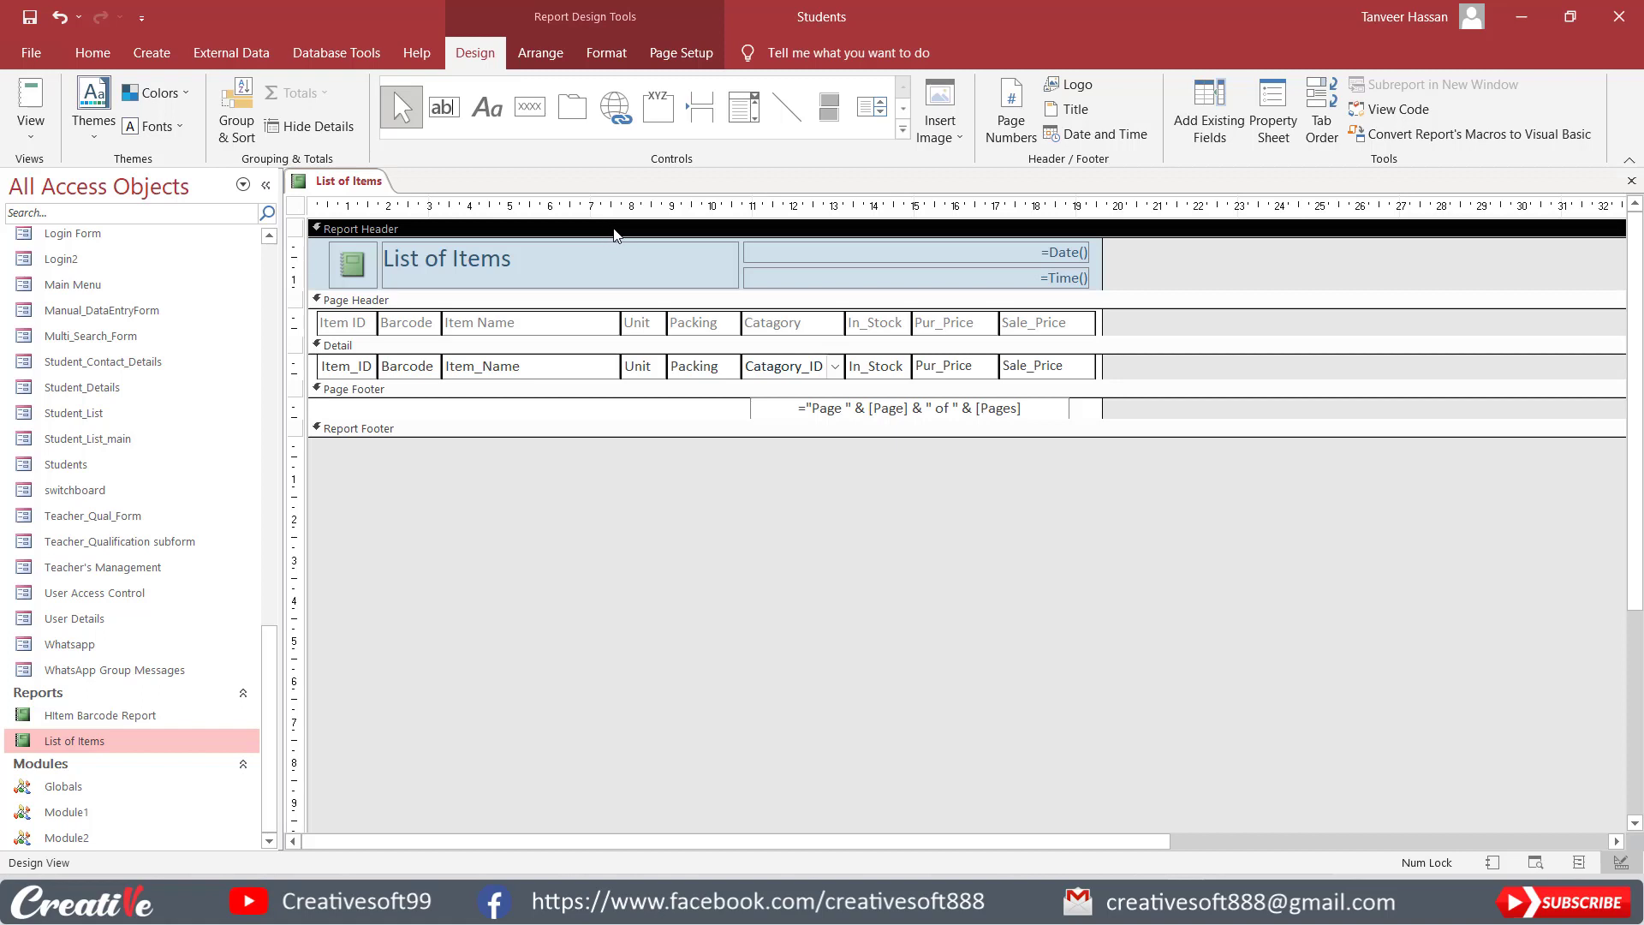
pyautogui.click(1266, 106)
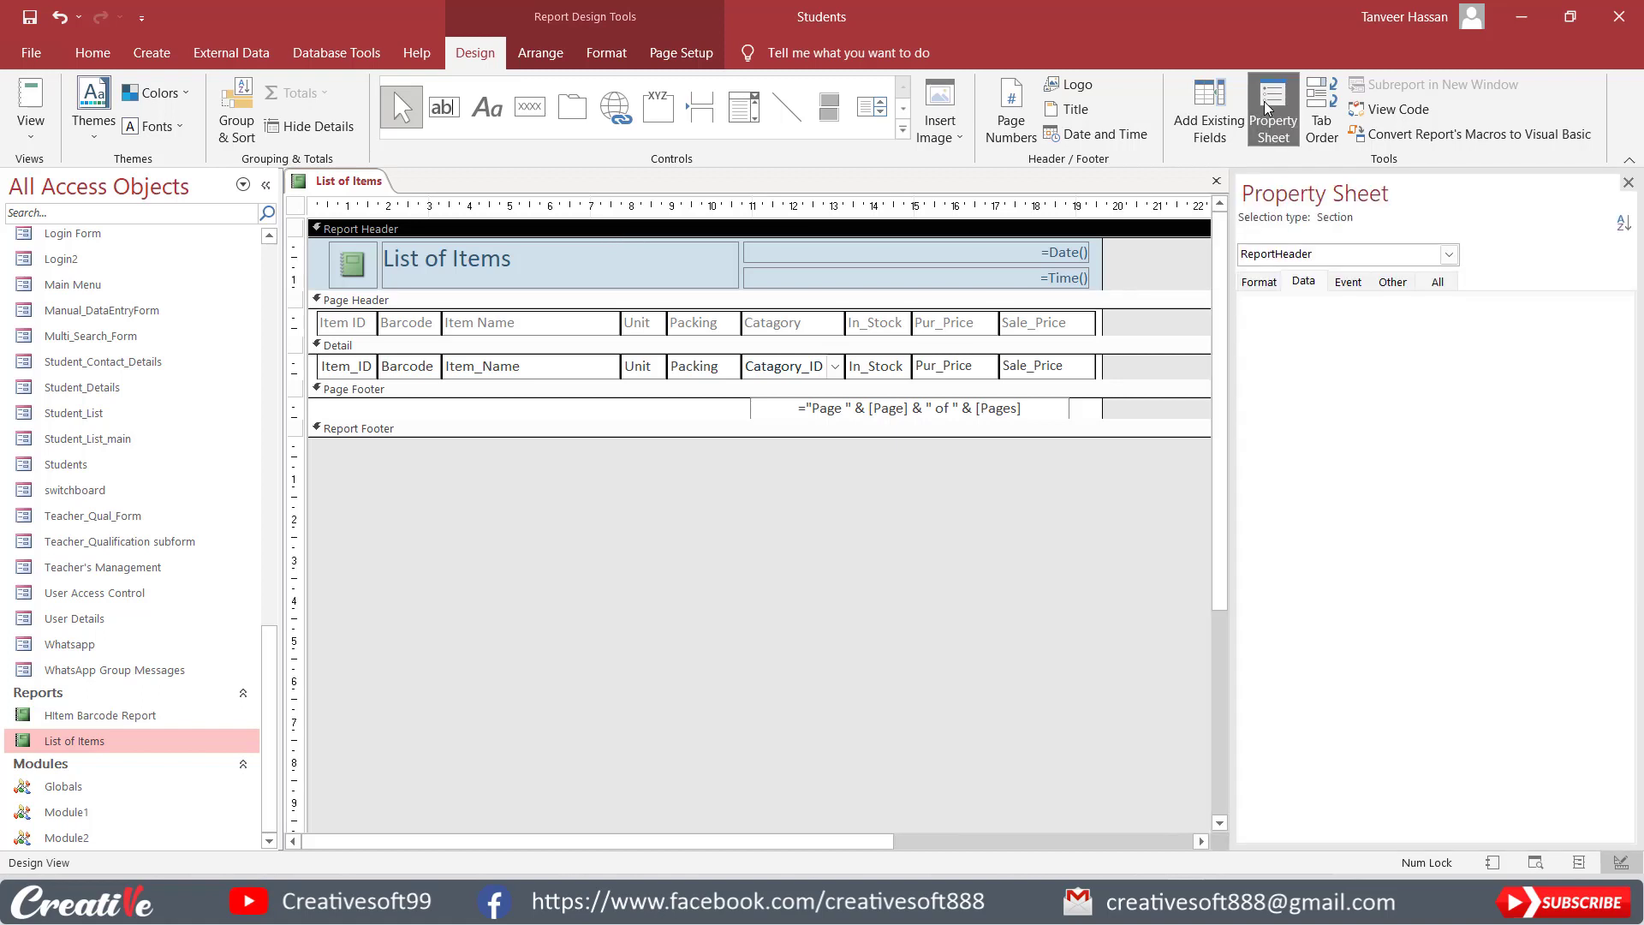
pyautogui.click(1258, 282)
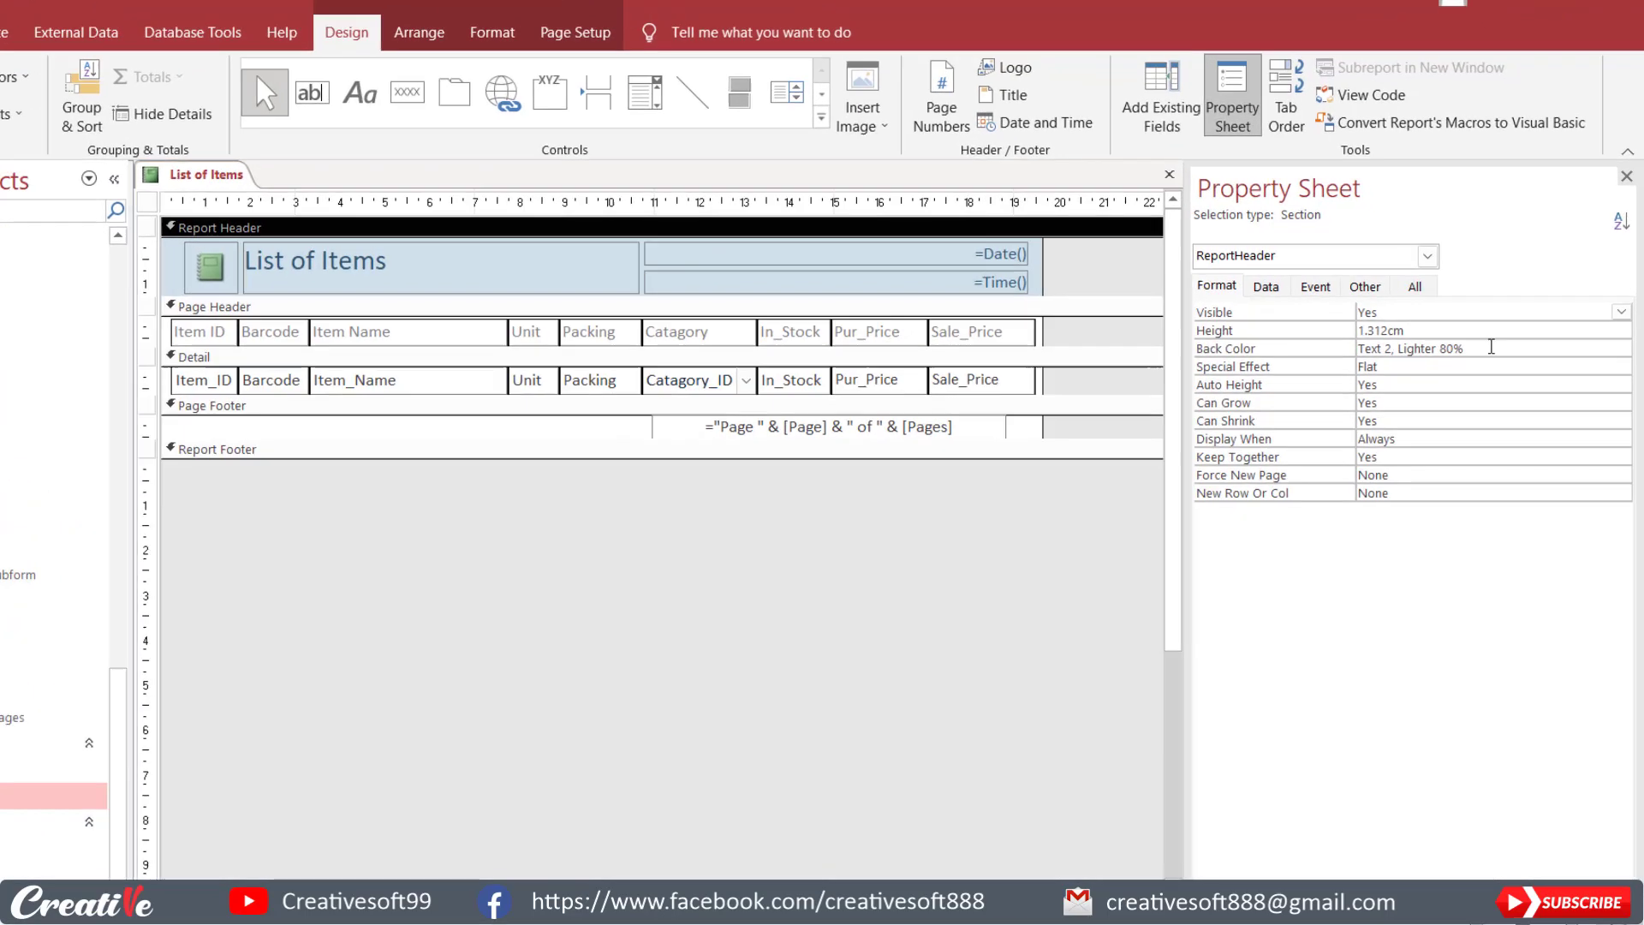
pyautogui.click(1436, 336)
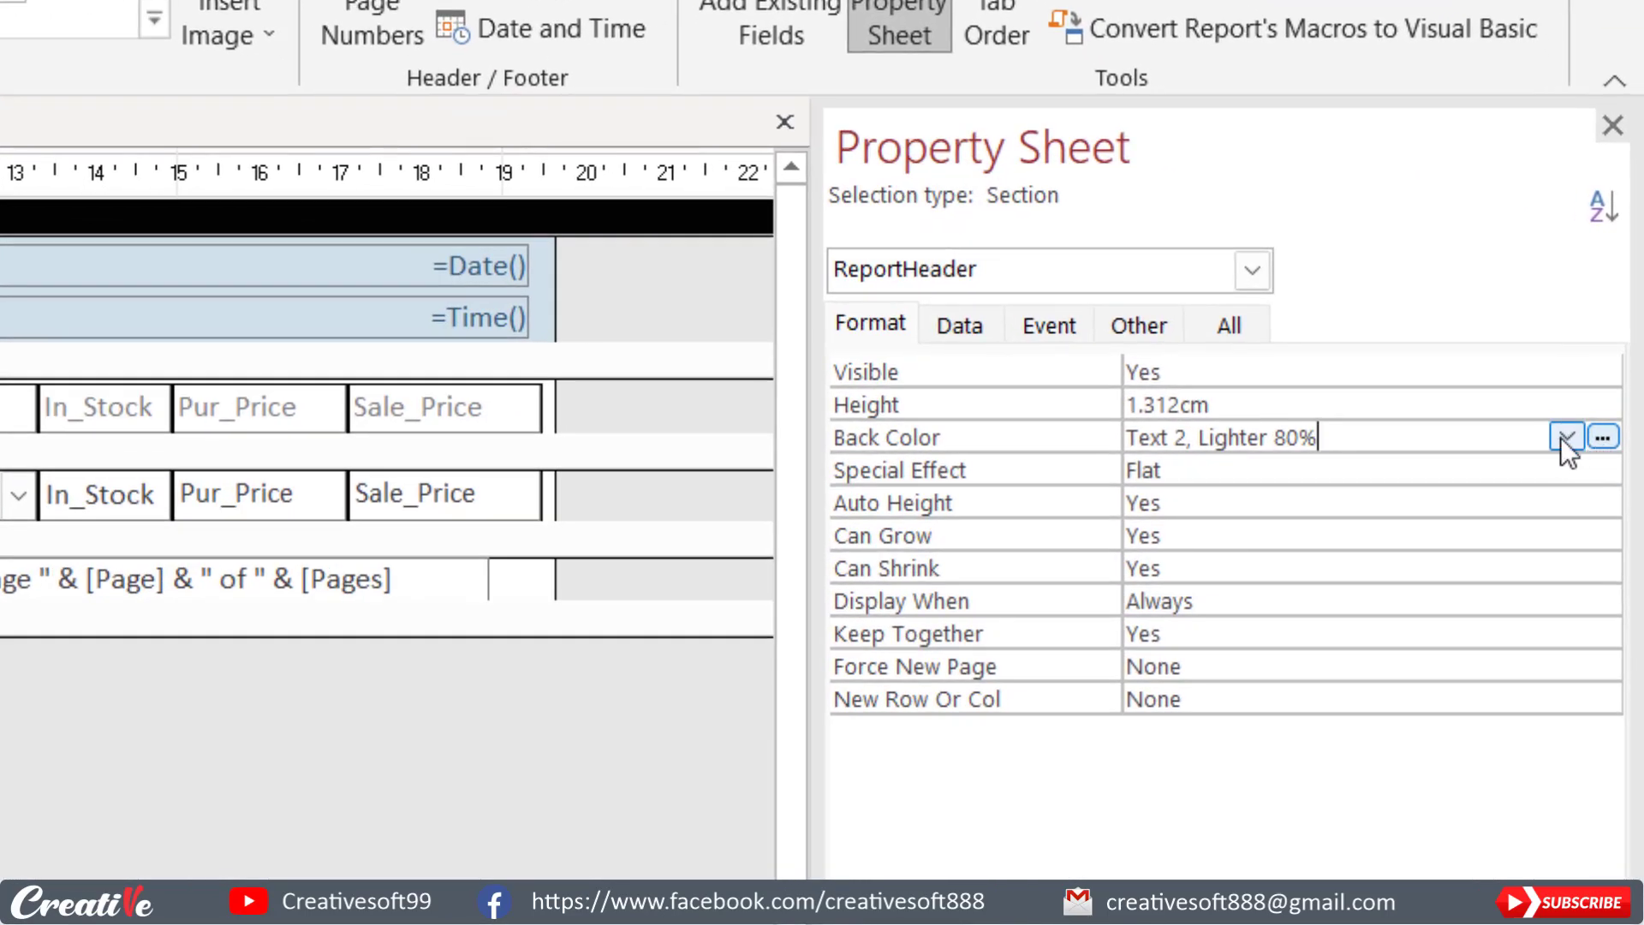
pyautogui.click(1565, 437)
pyautogui.click(1604, 436)
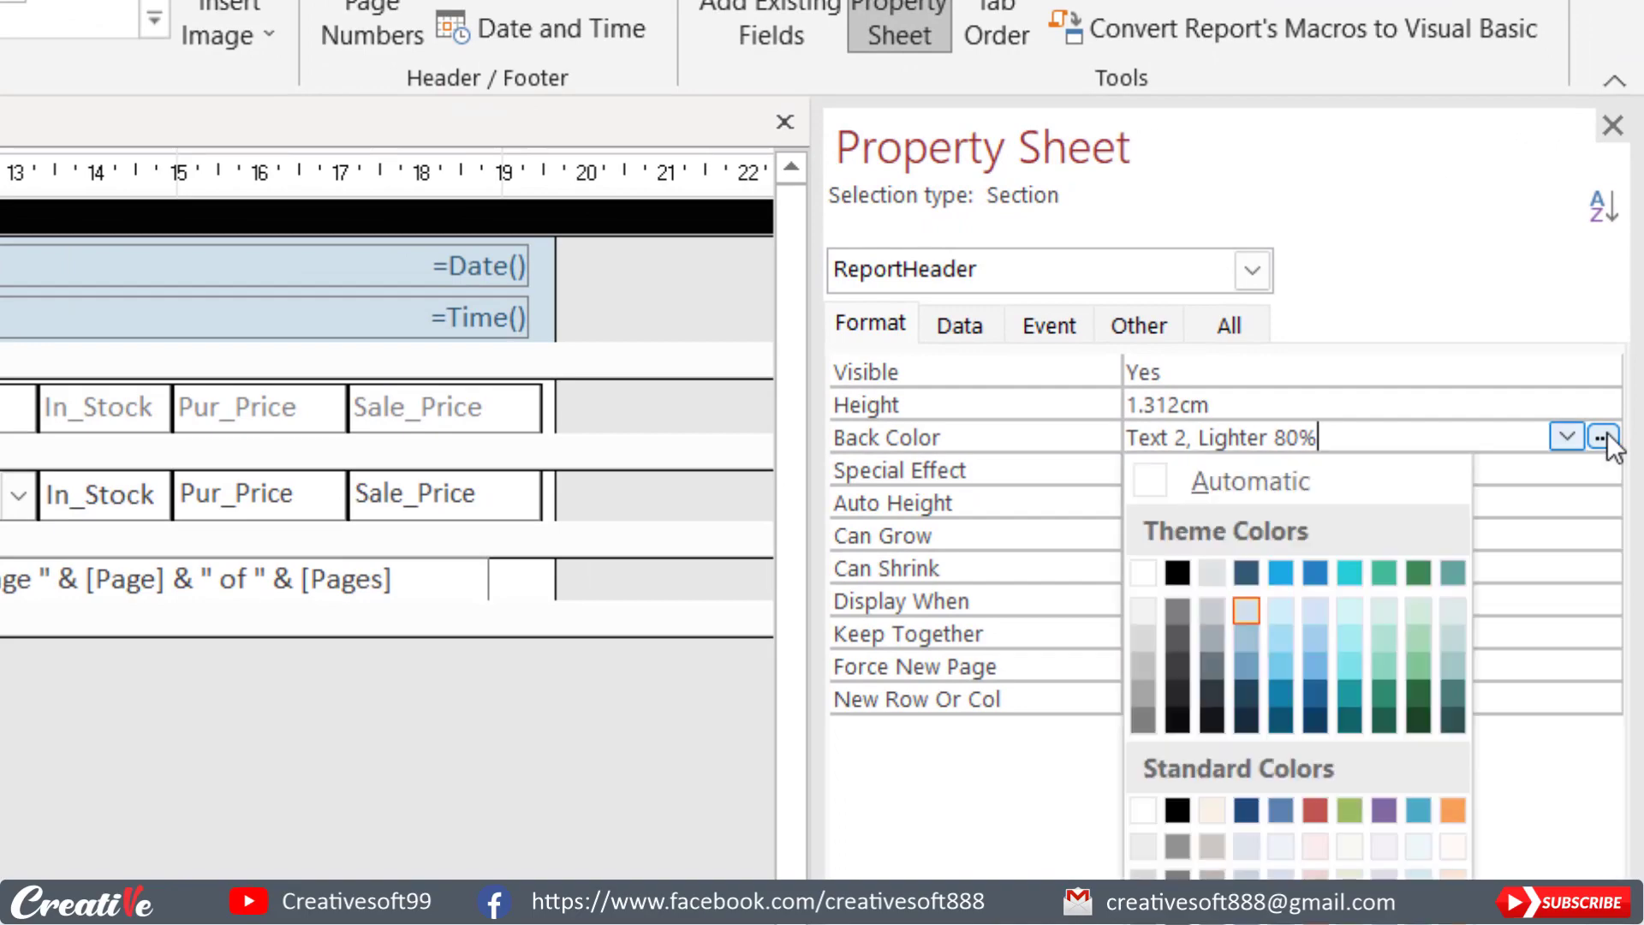
pyautogui.click(1185, 478)
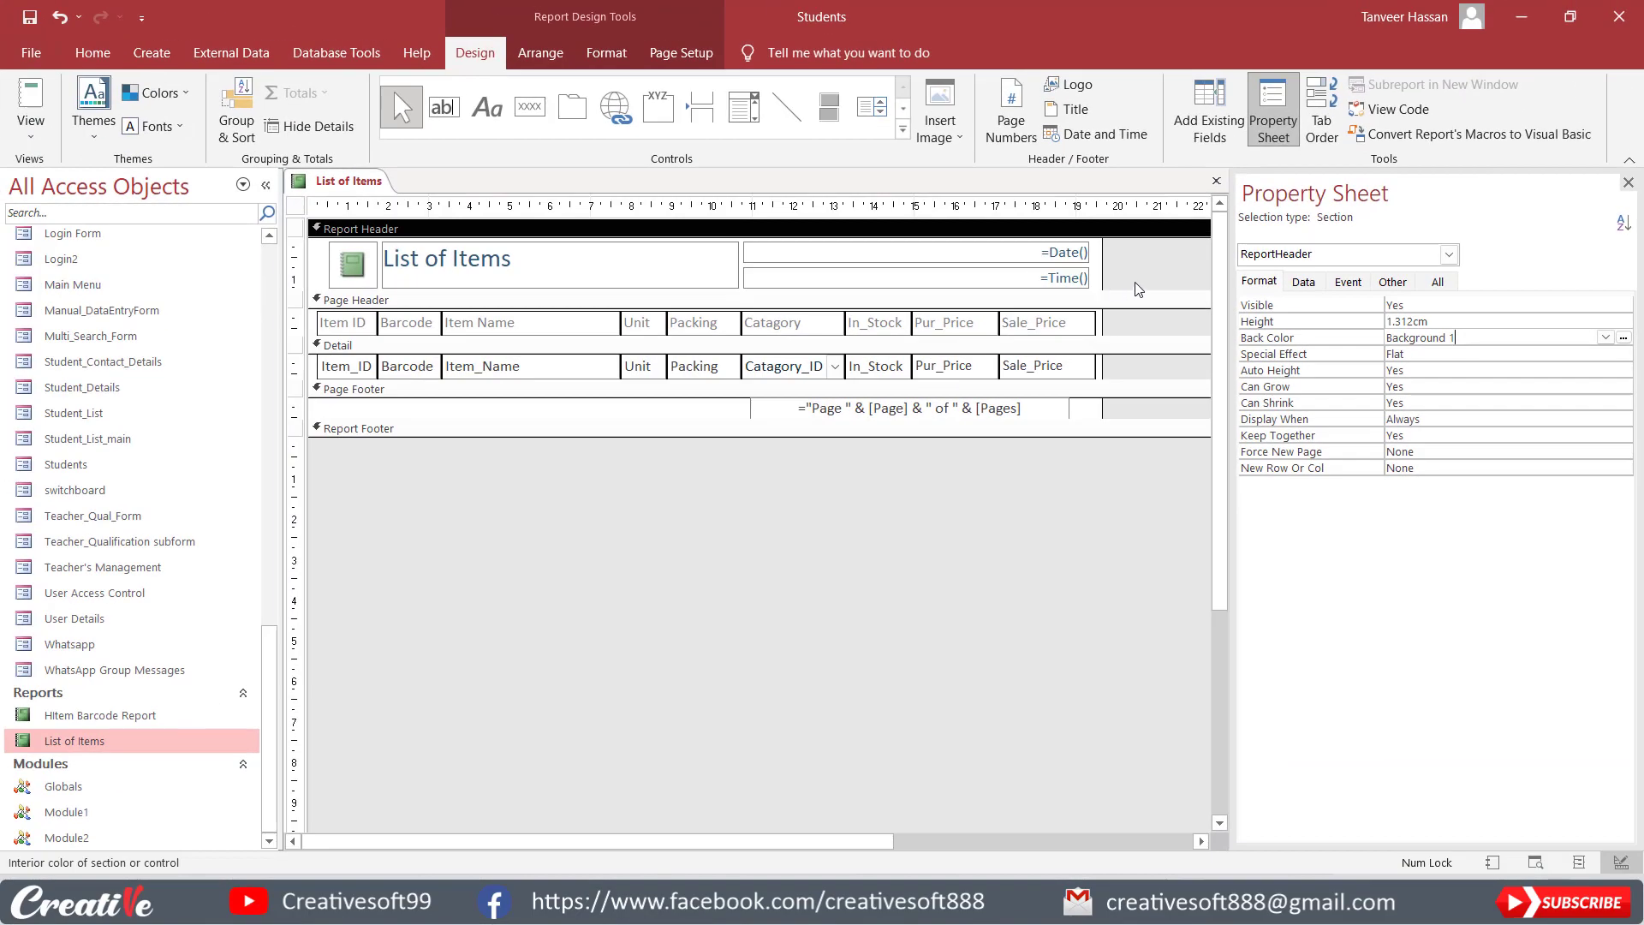
# - Set the font color of the report title, date and time in the Report Header to automatic black
pyautogui.click(1138, 289)
pyautogui.moveTo(1135, 275); pyautogui.dragTo(528, 260)
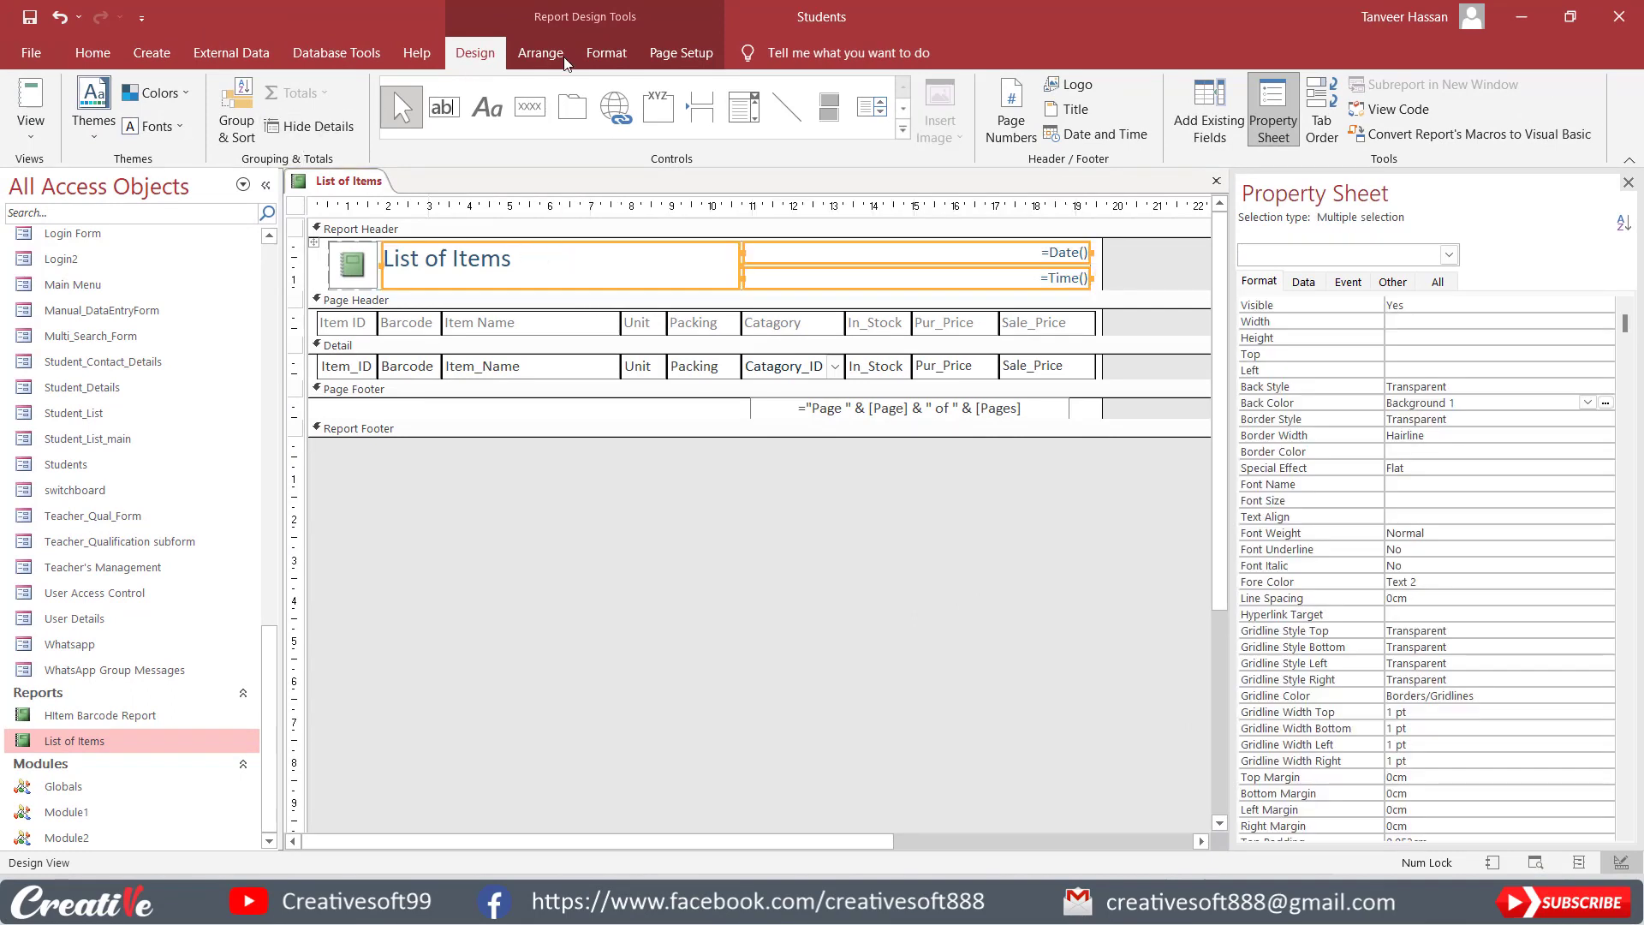
pyautogui.click(605, 53)
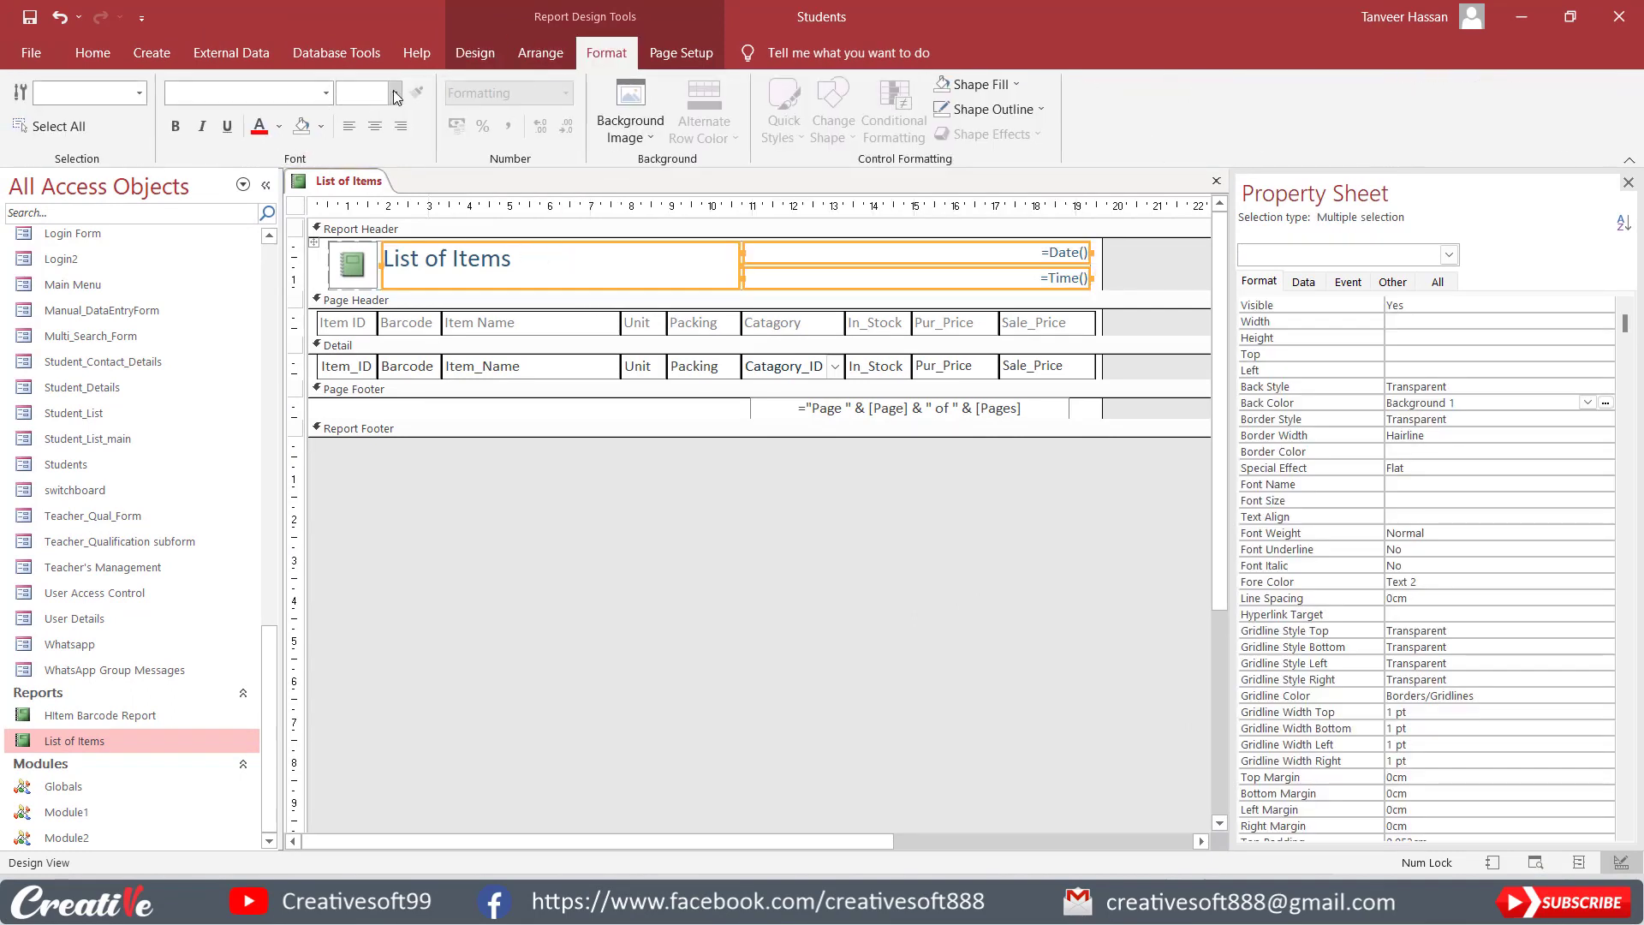
pyautogui.click(278, 126)
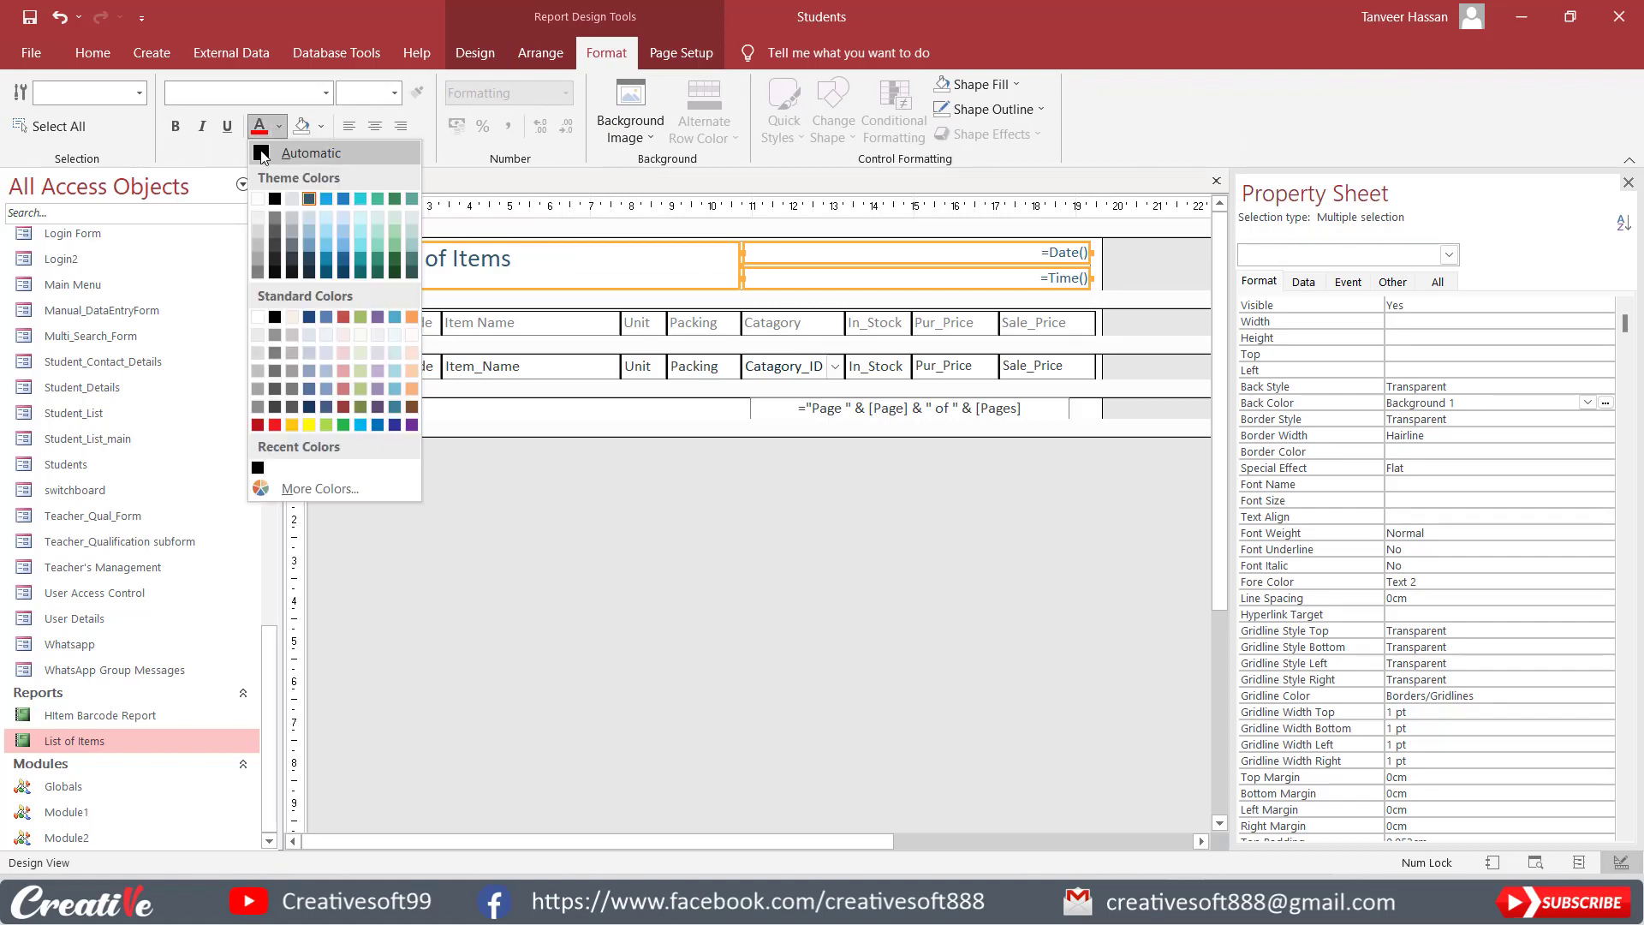
pyautogui.click(263, 154)
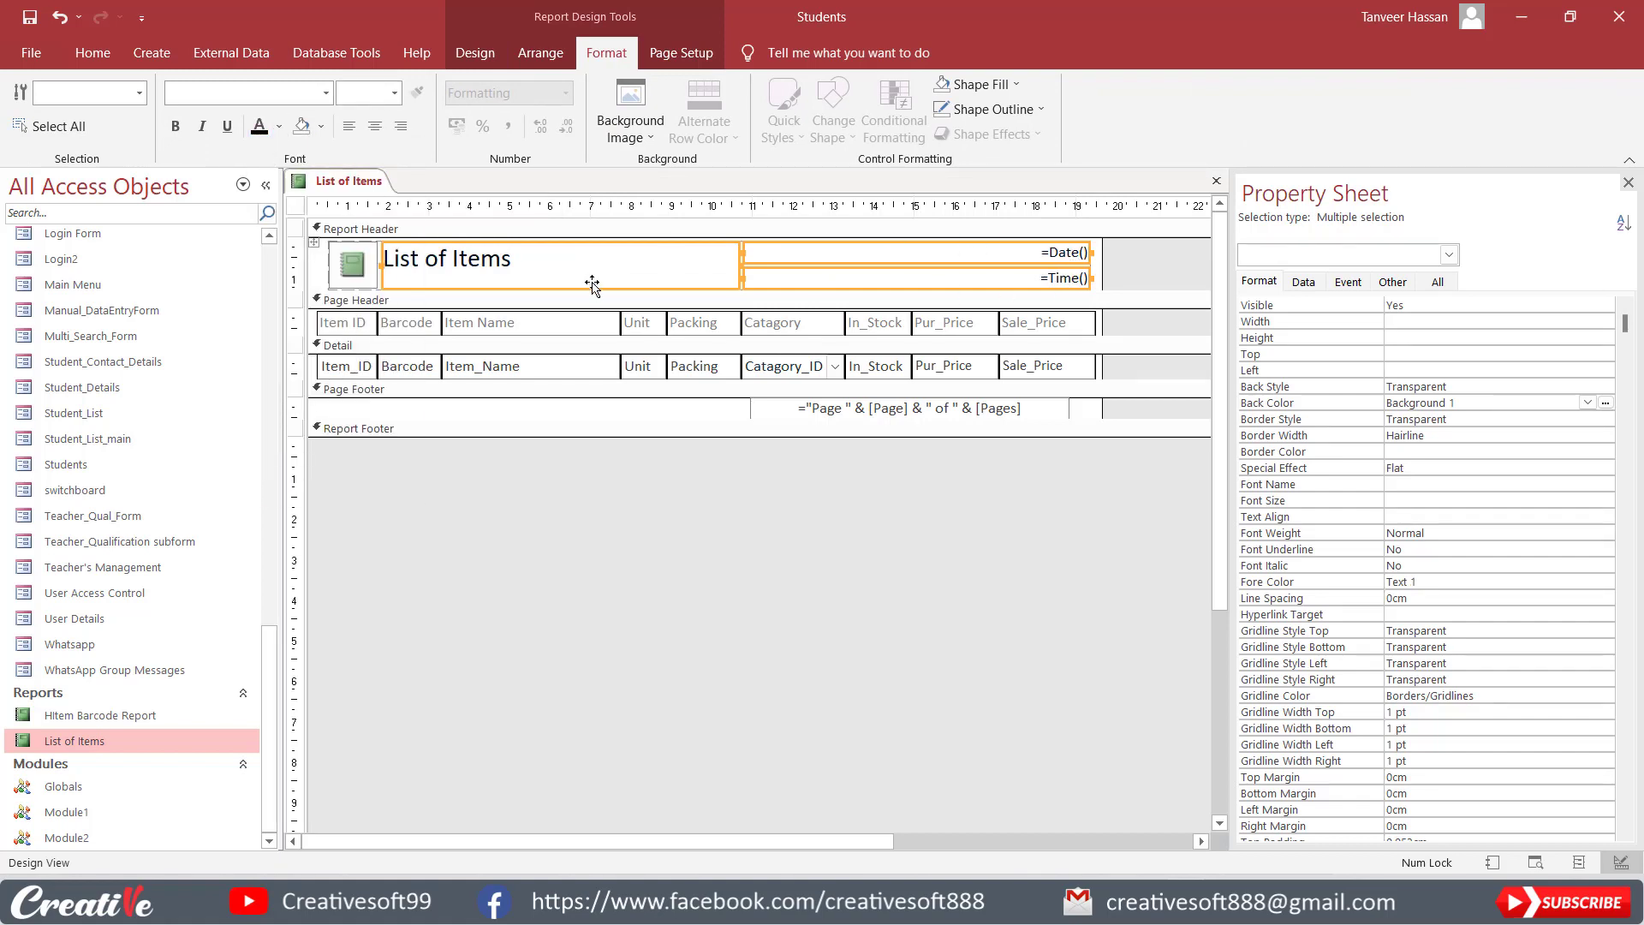
# - Set the font color of all column headings in the Page Header to black
pyautogui.moveTo(1145, 328); pyautogui.dragTo(347, 323)
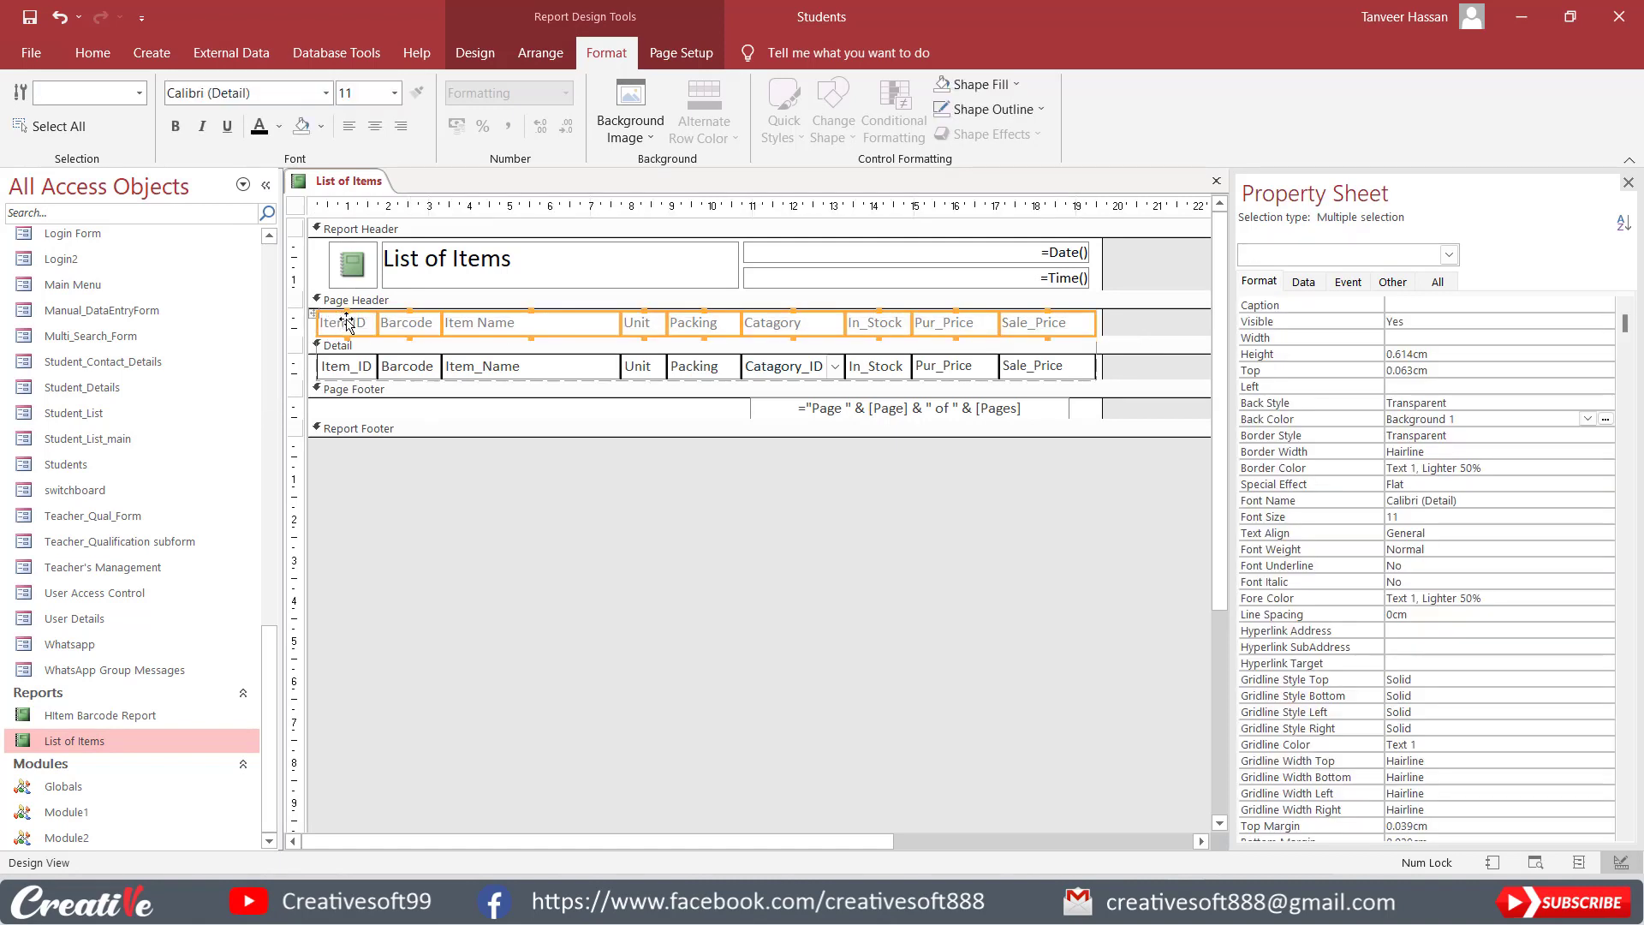
pyautogui.click(259, 127)
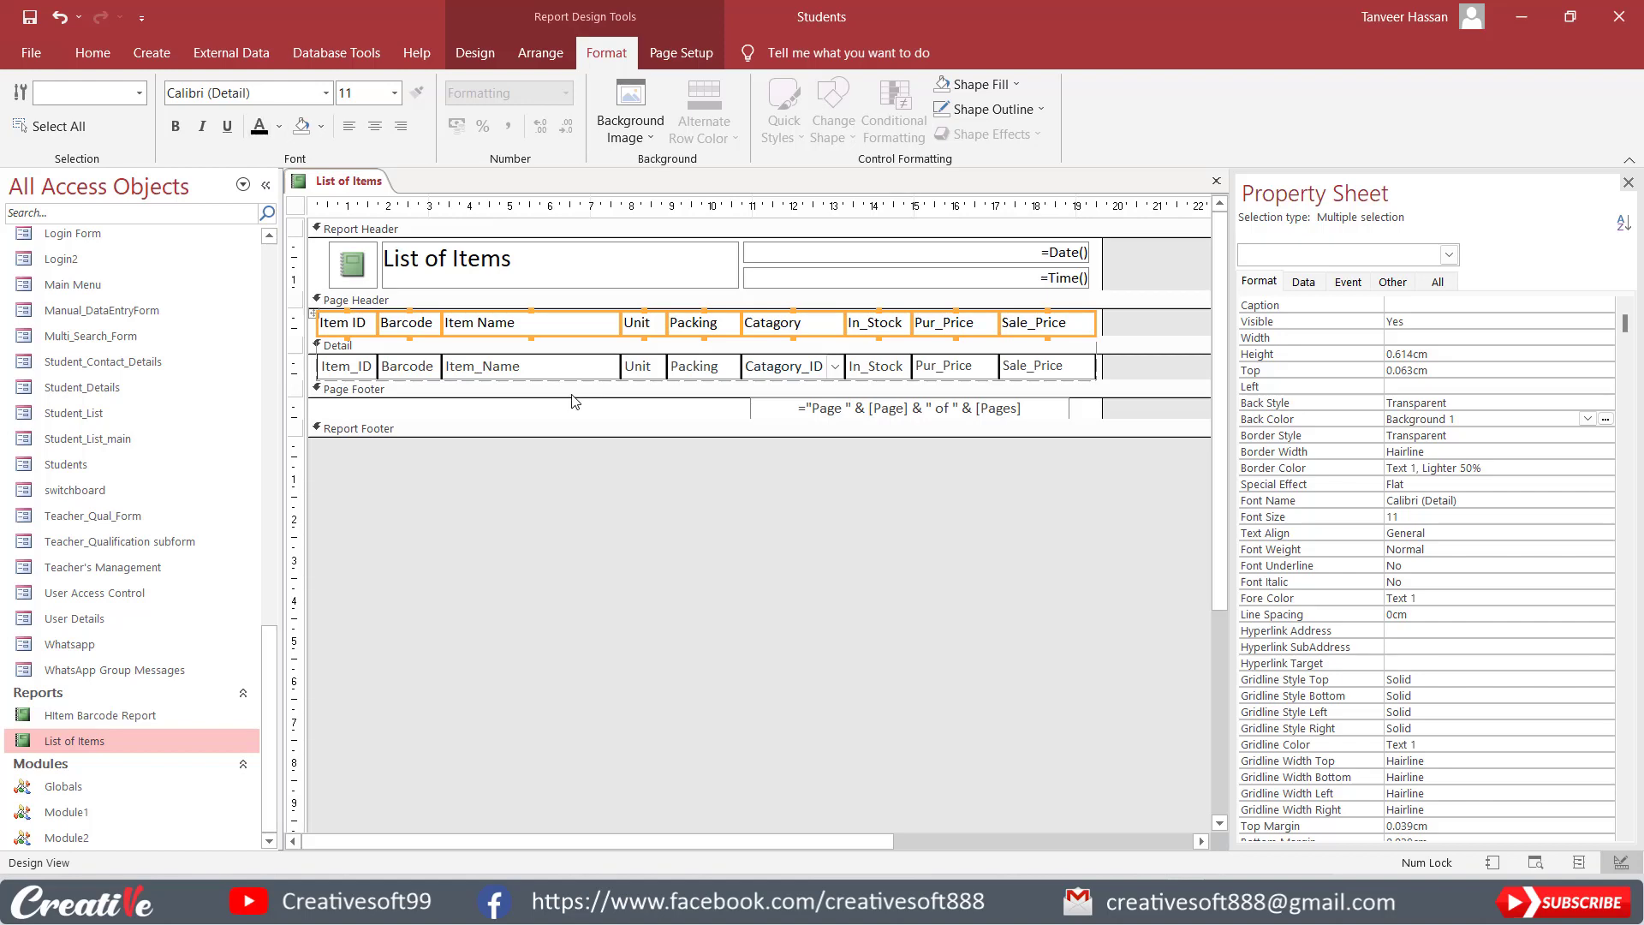
pyautogui.click(1150, 332)
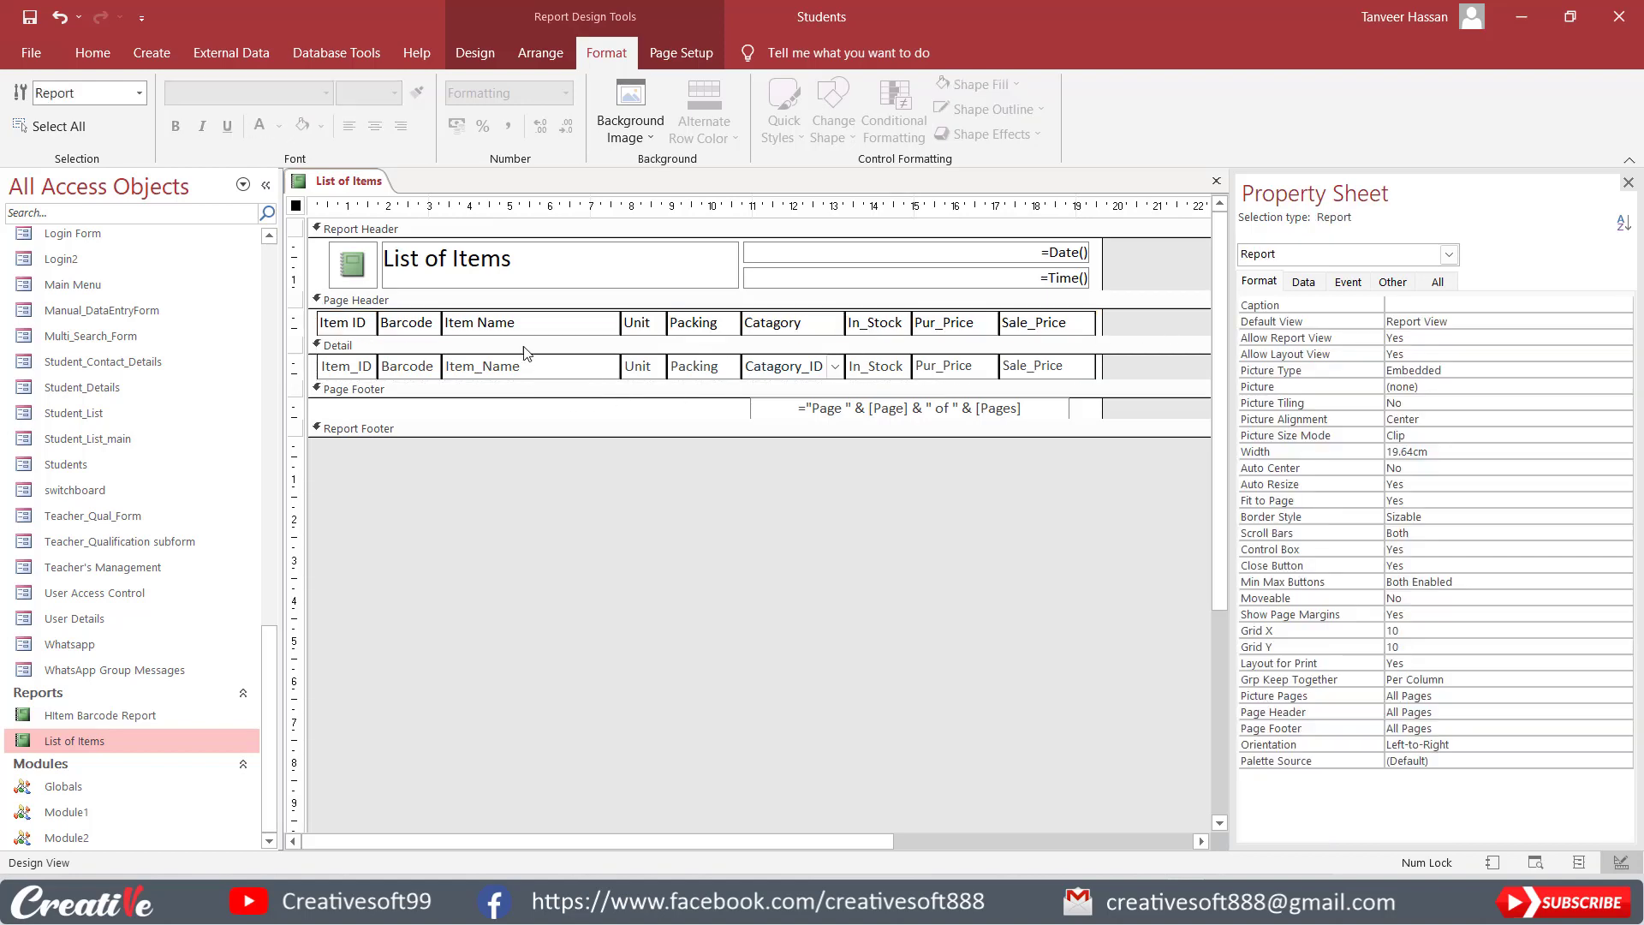
# - Set the gridline color of the whole table, headings and detail fields, to the darkest grey shade of the white theme color
pyautogui.click(349, 327)
pyautogui.moveTo(313, 319); pyautogui.dragTo(313, 369)
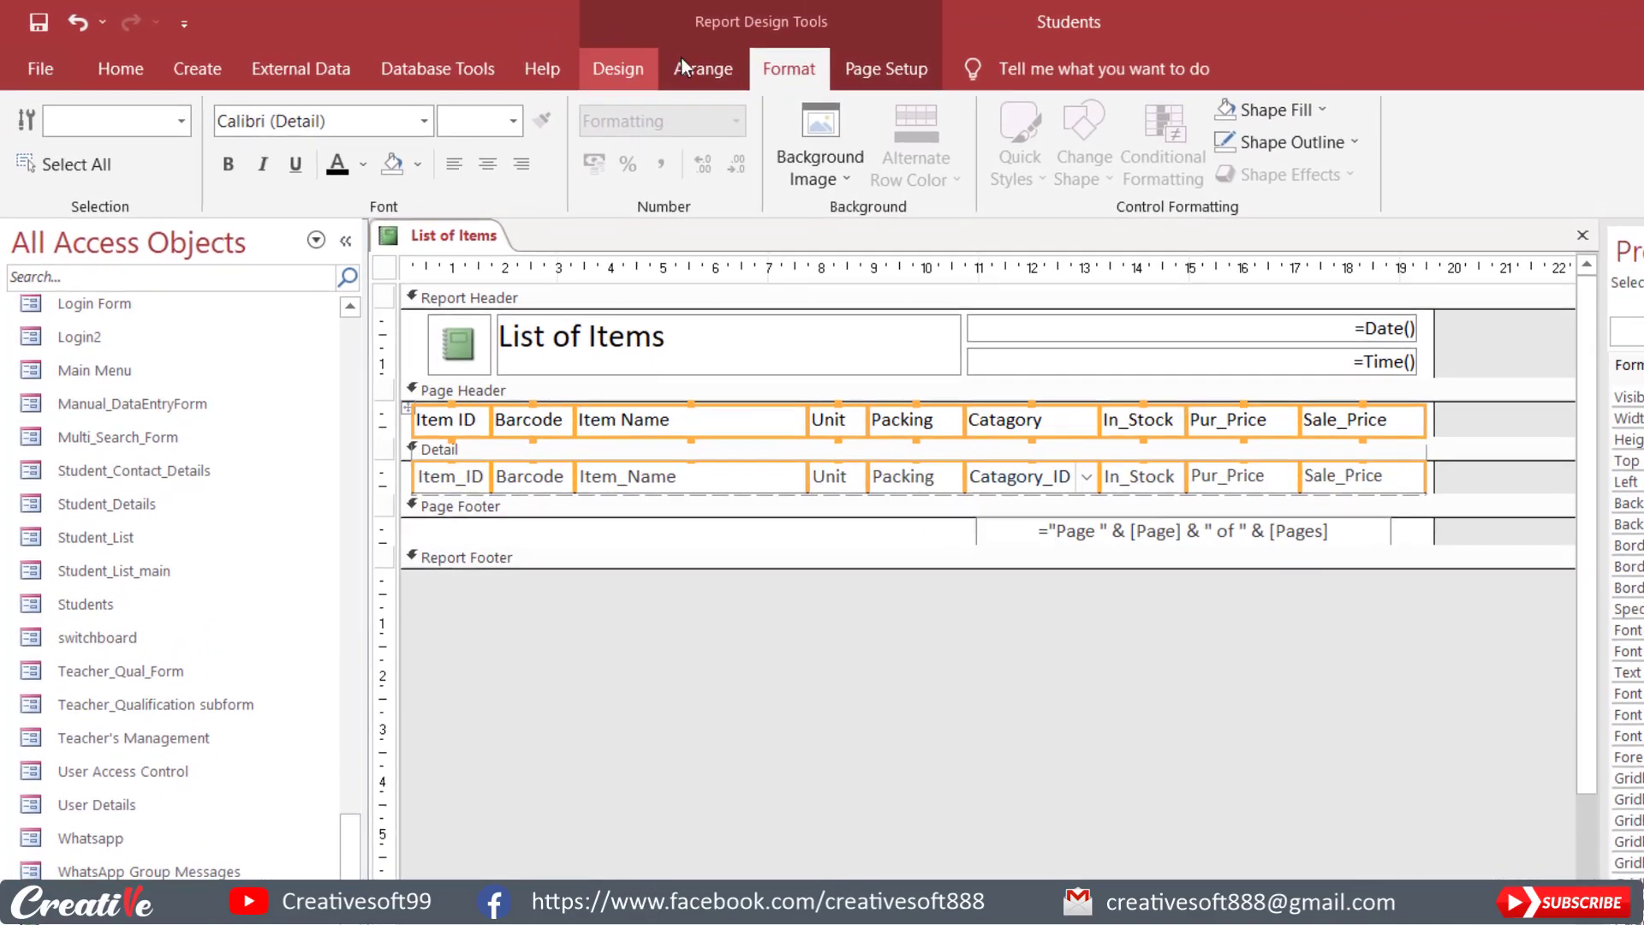
pyautogui.click(522, 57)
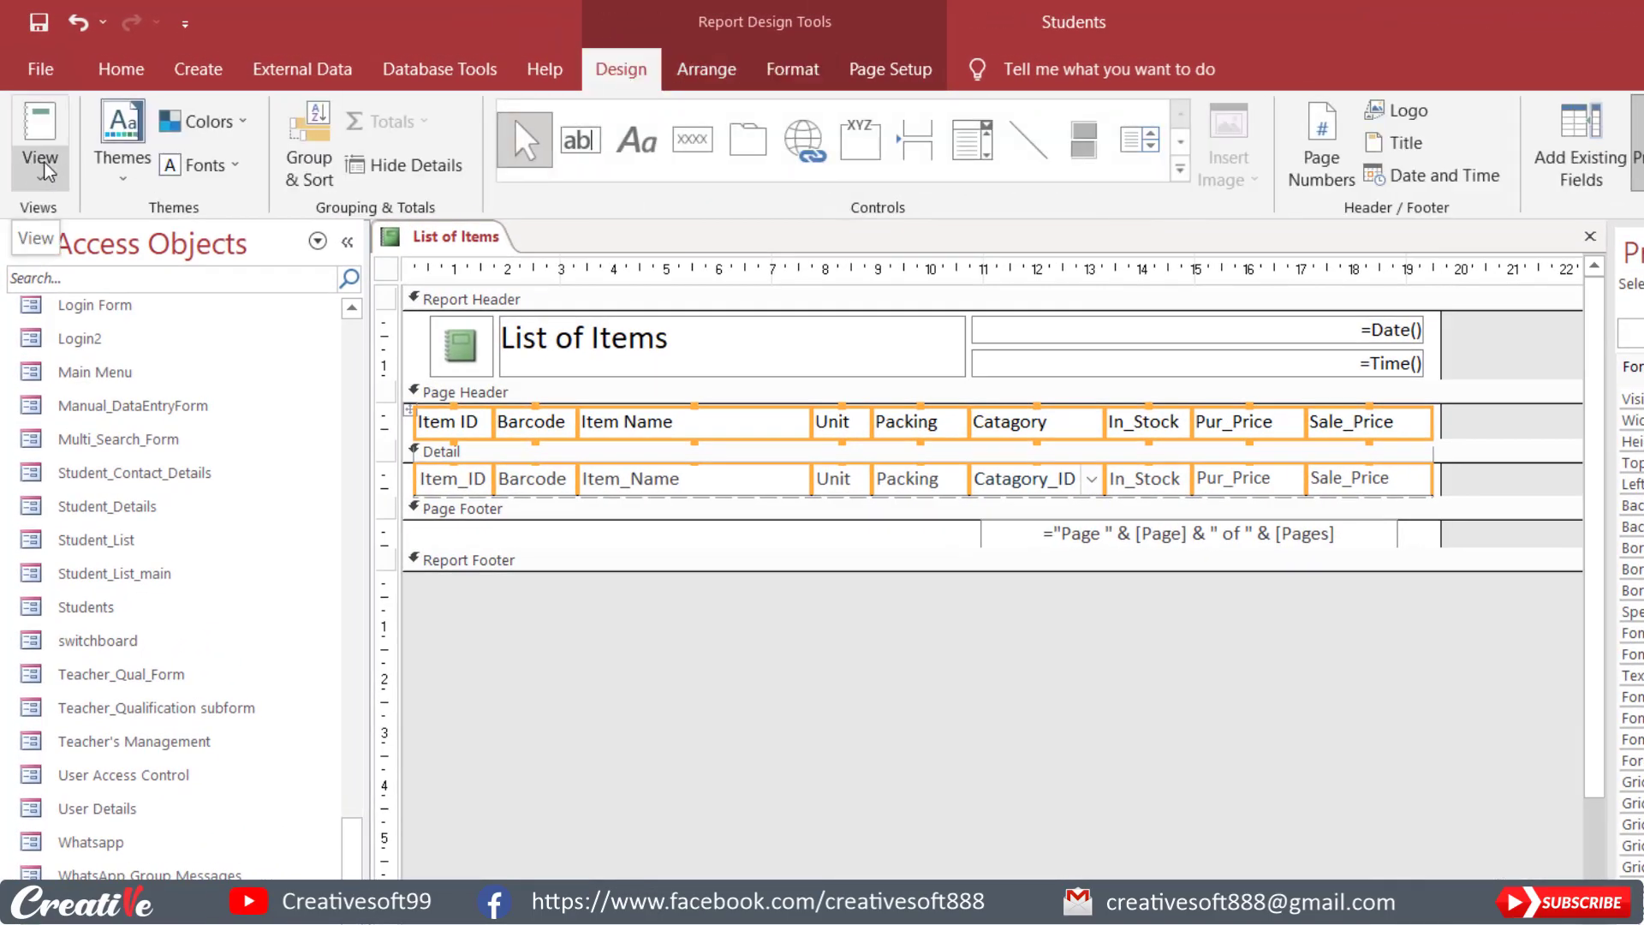
pyautogui.click(723, 70)
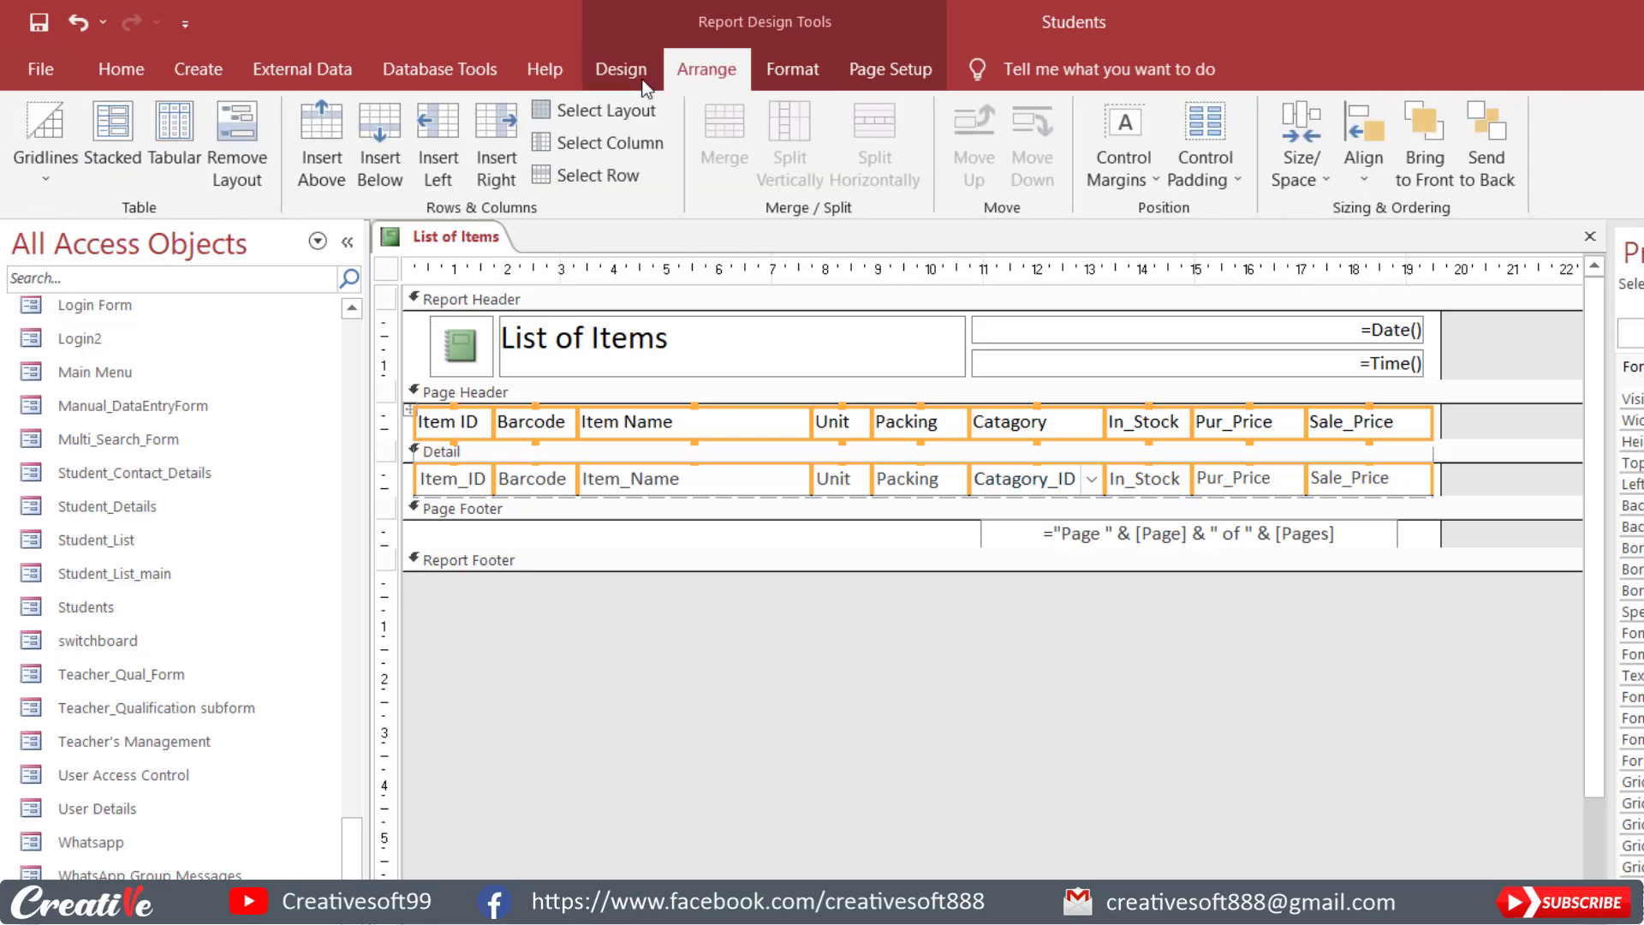
pyautogui.click(45, 141)
pyautogui.moveTo(156, 574)
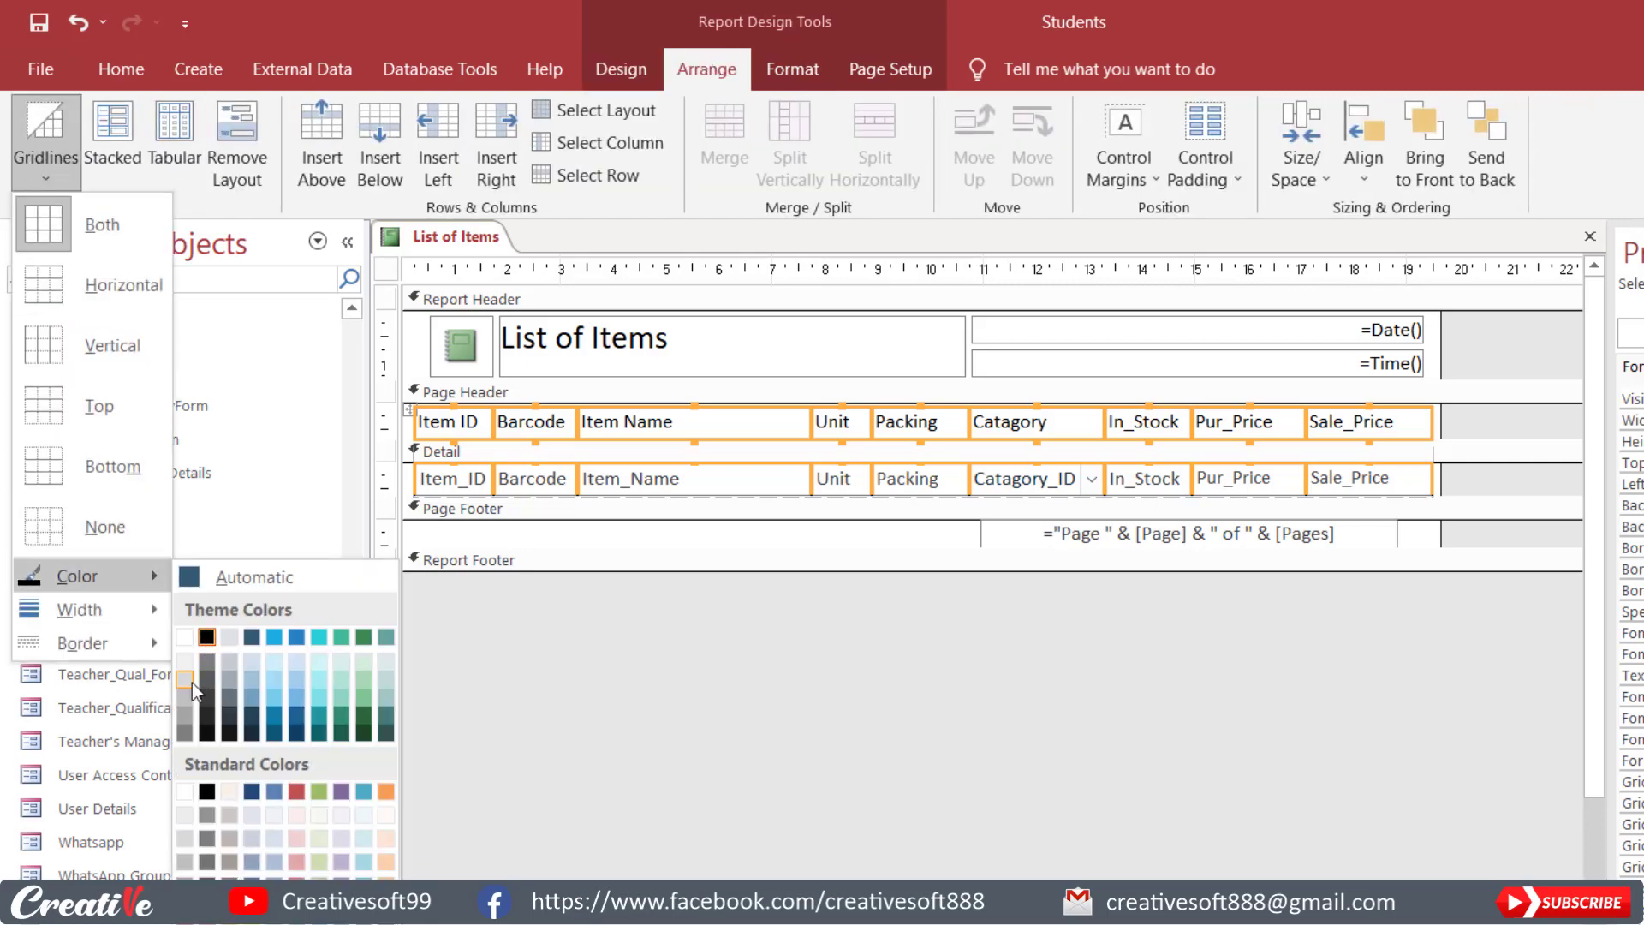
pyautogui.click(185, 732)
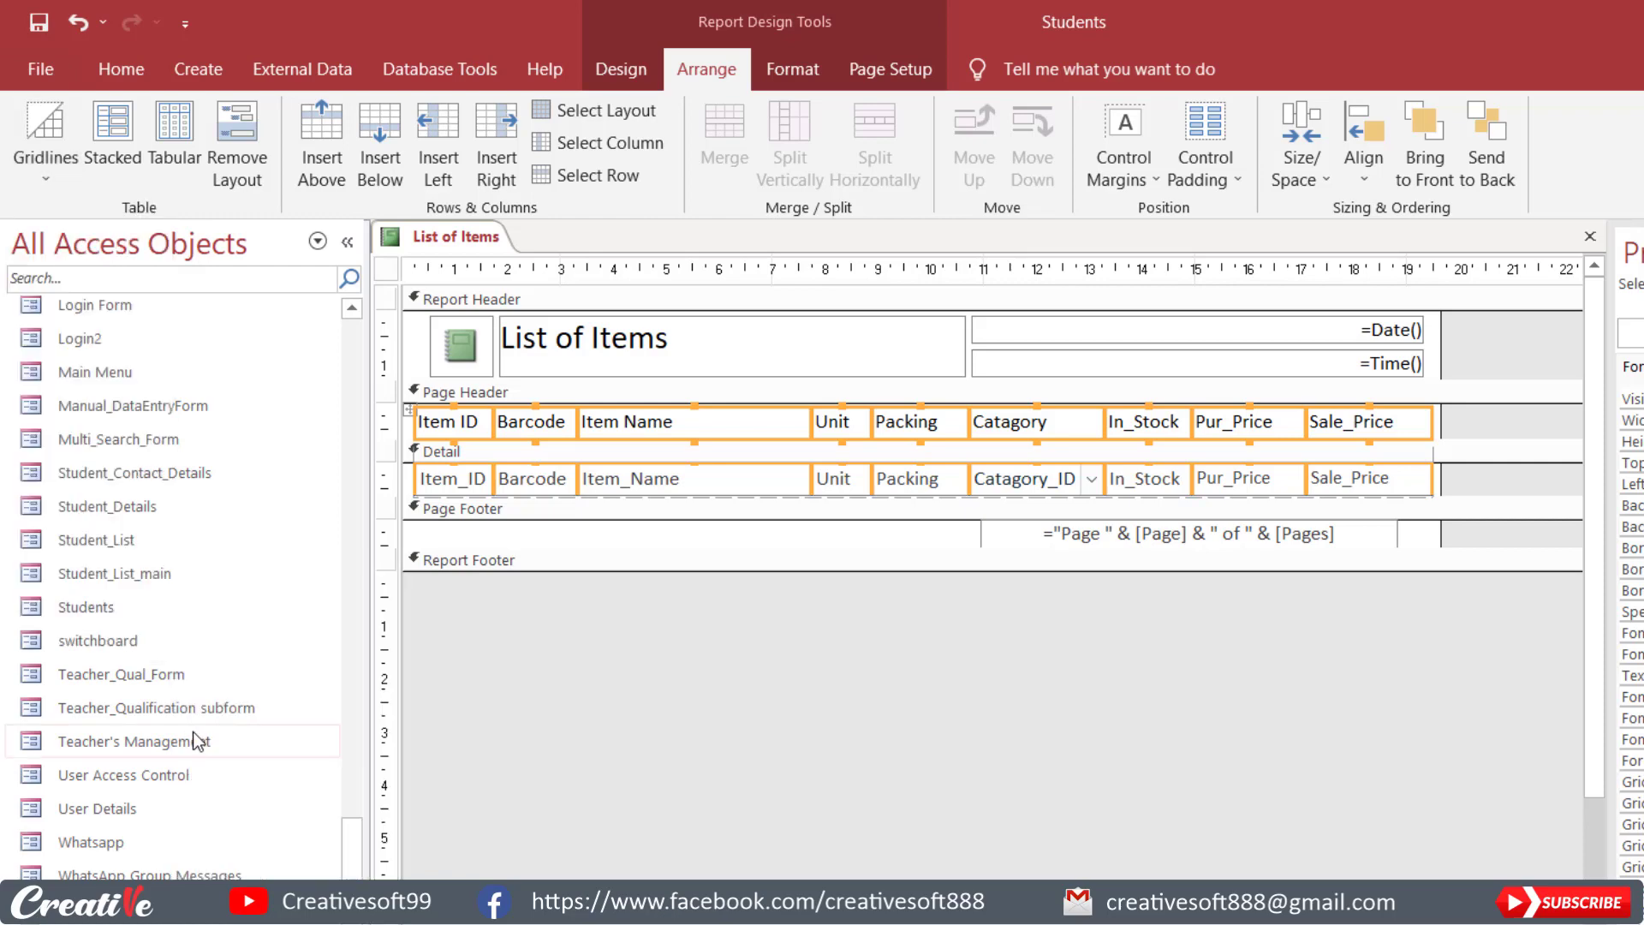
pyautogui.click(1512, 422)
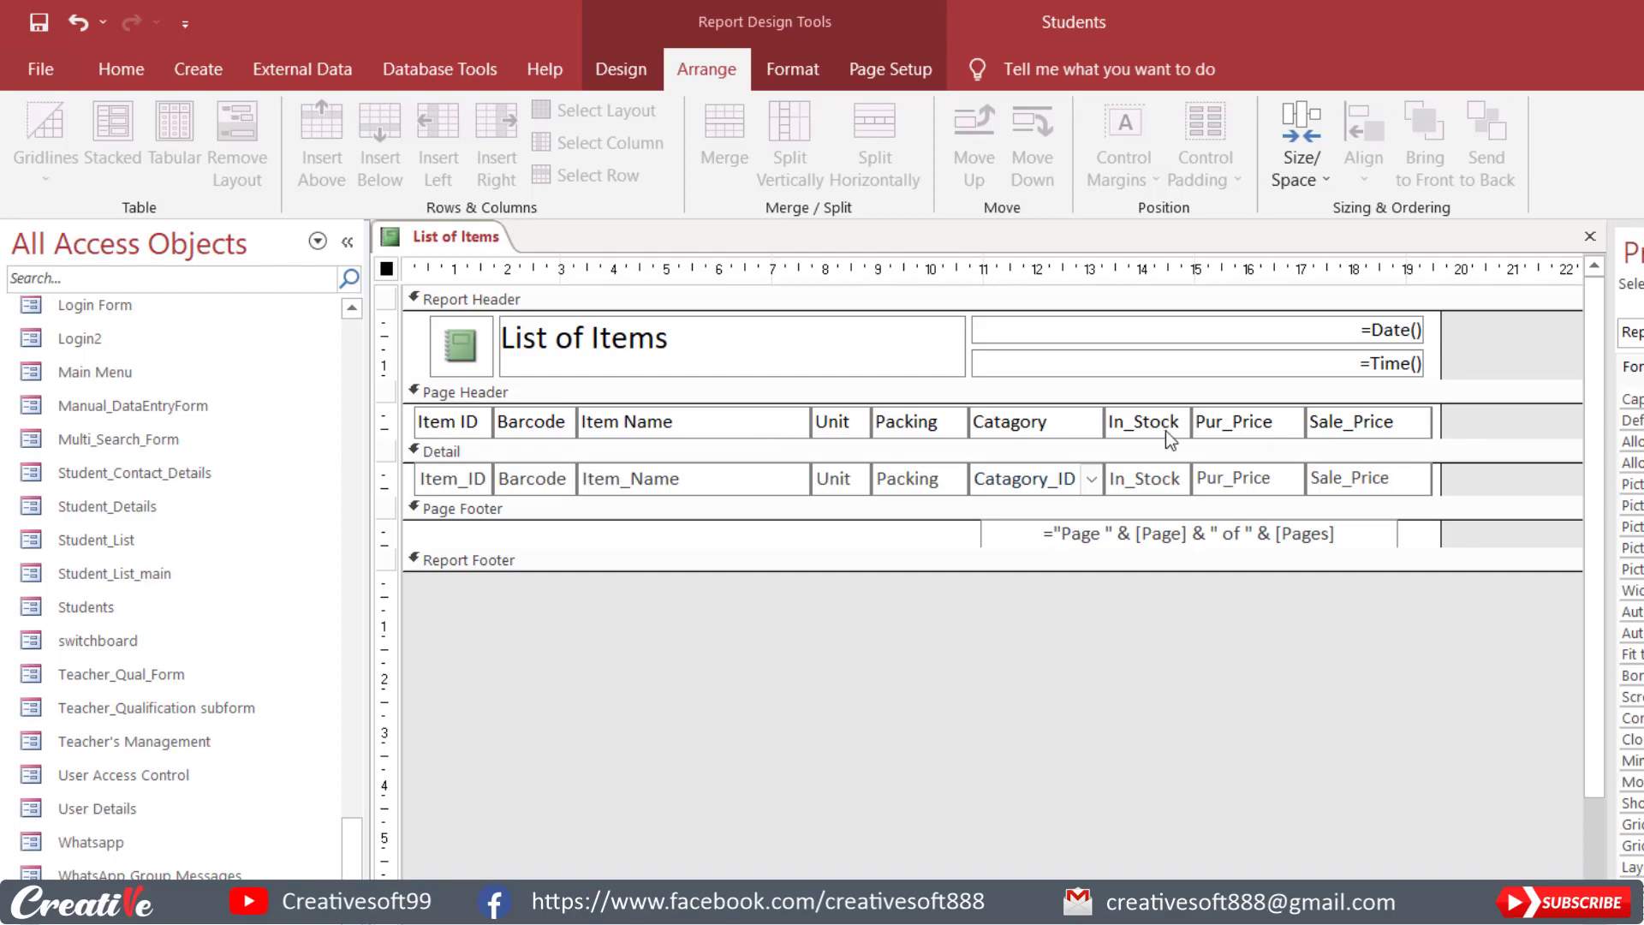
# - Examine the black header text and grey gridlines in Print Preview
pyautogui.click(621, 70)
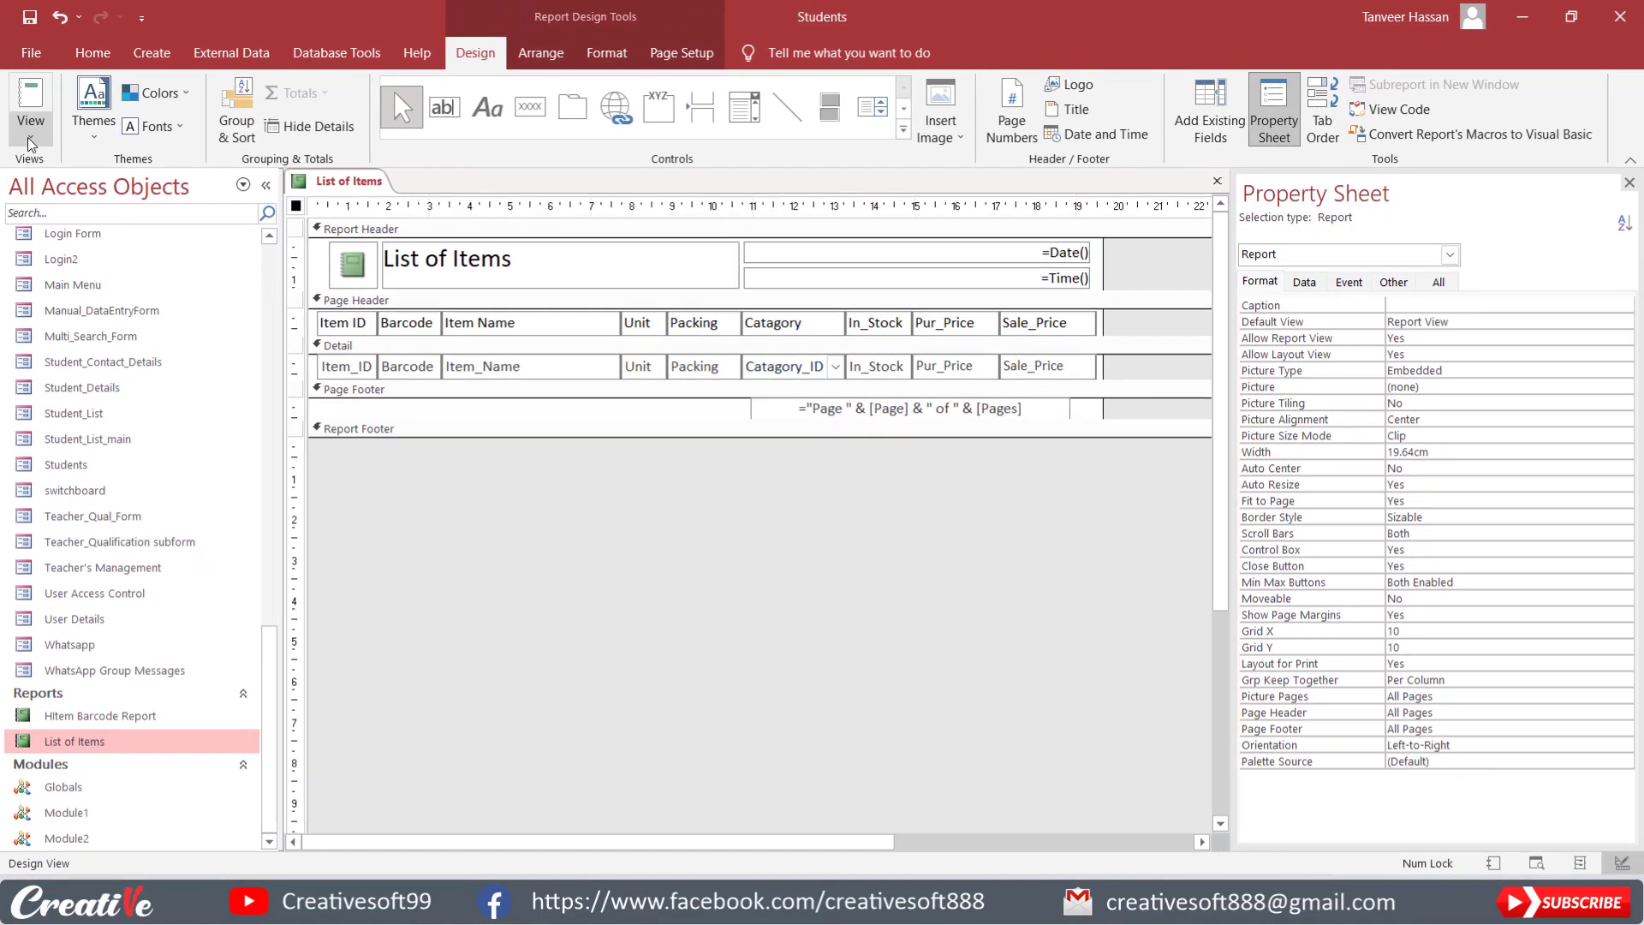
pyautogui.click(30, 141)
pyautogui.click(86, 220)
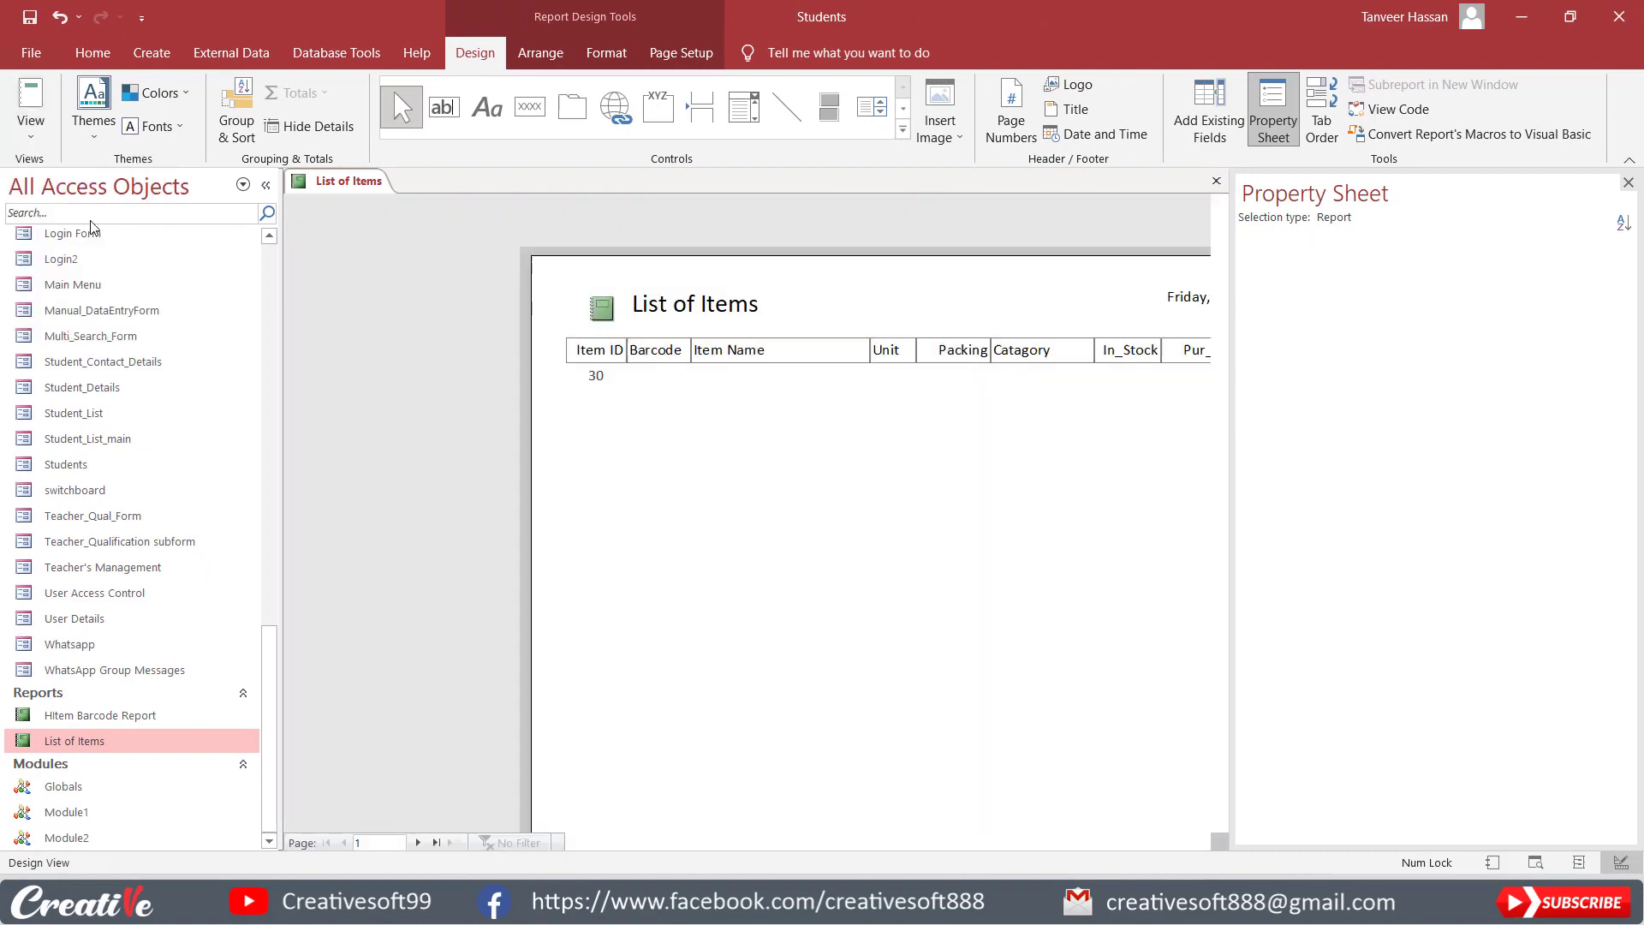